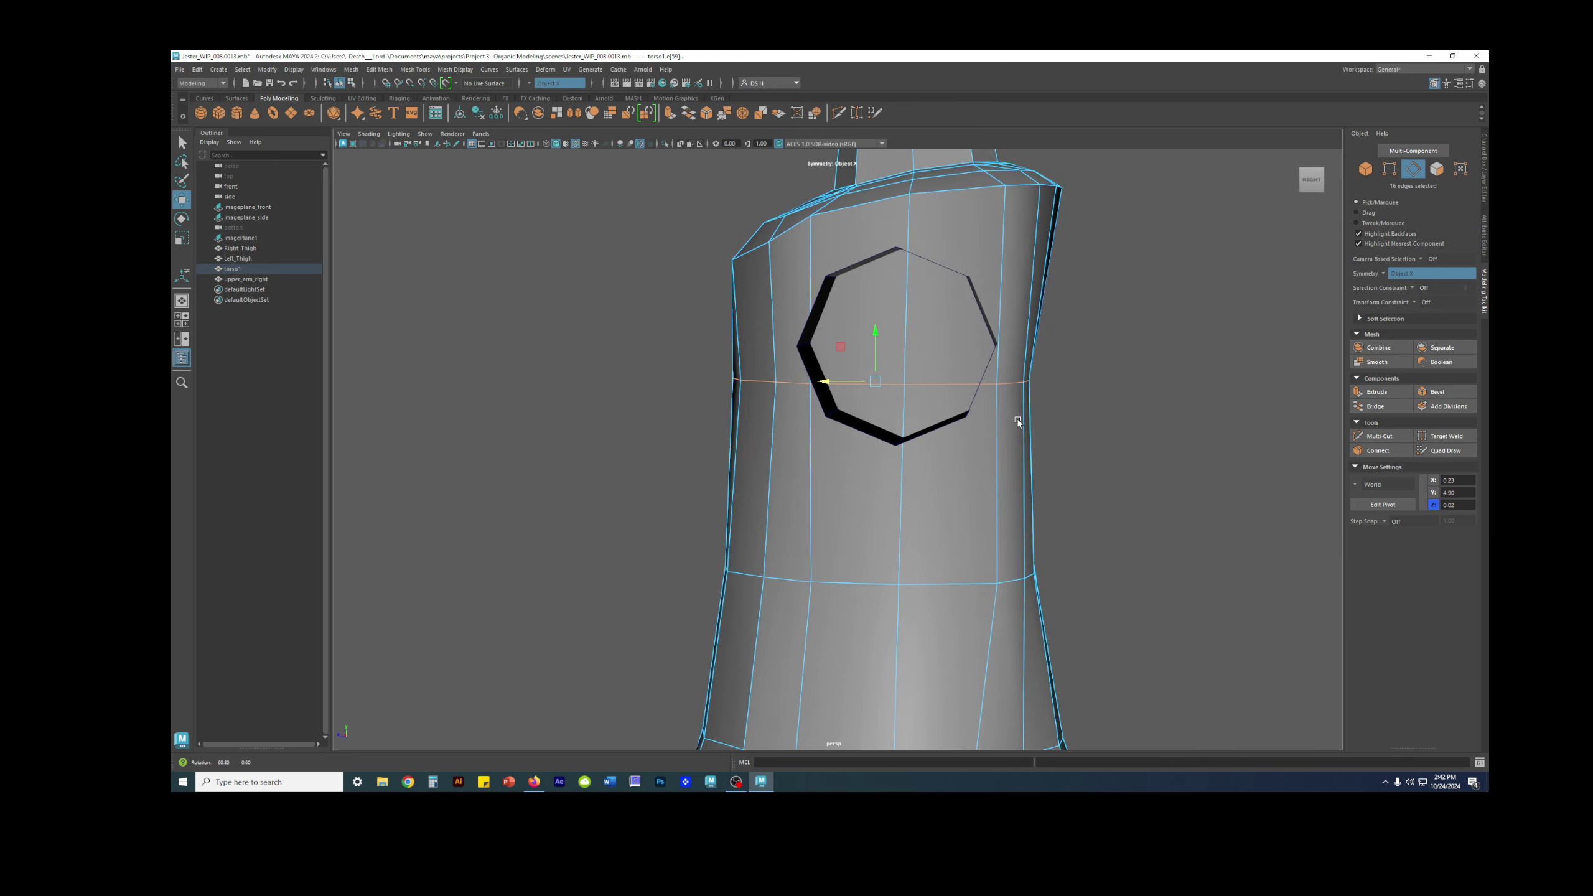
Move the selected torso edge loop vertically to line up with the middle edge of the upper arm.
key("q")
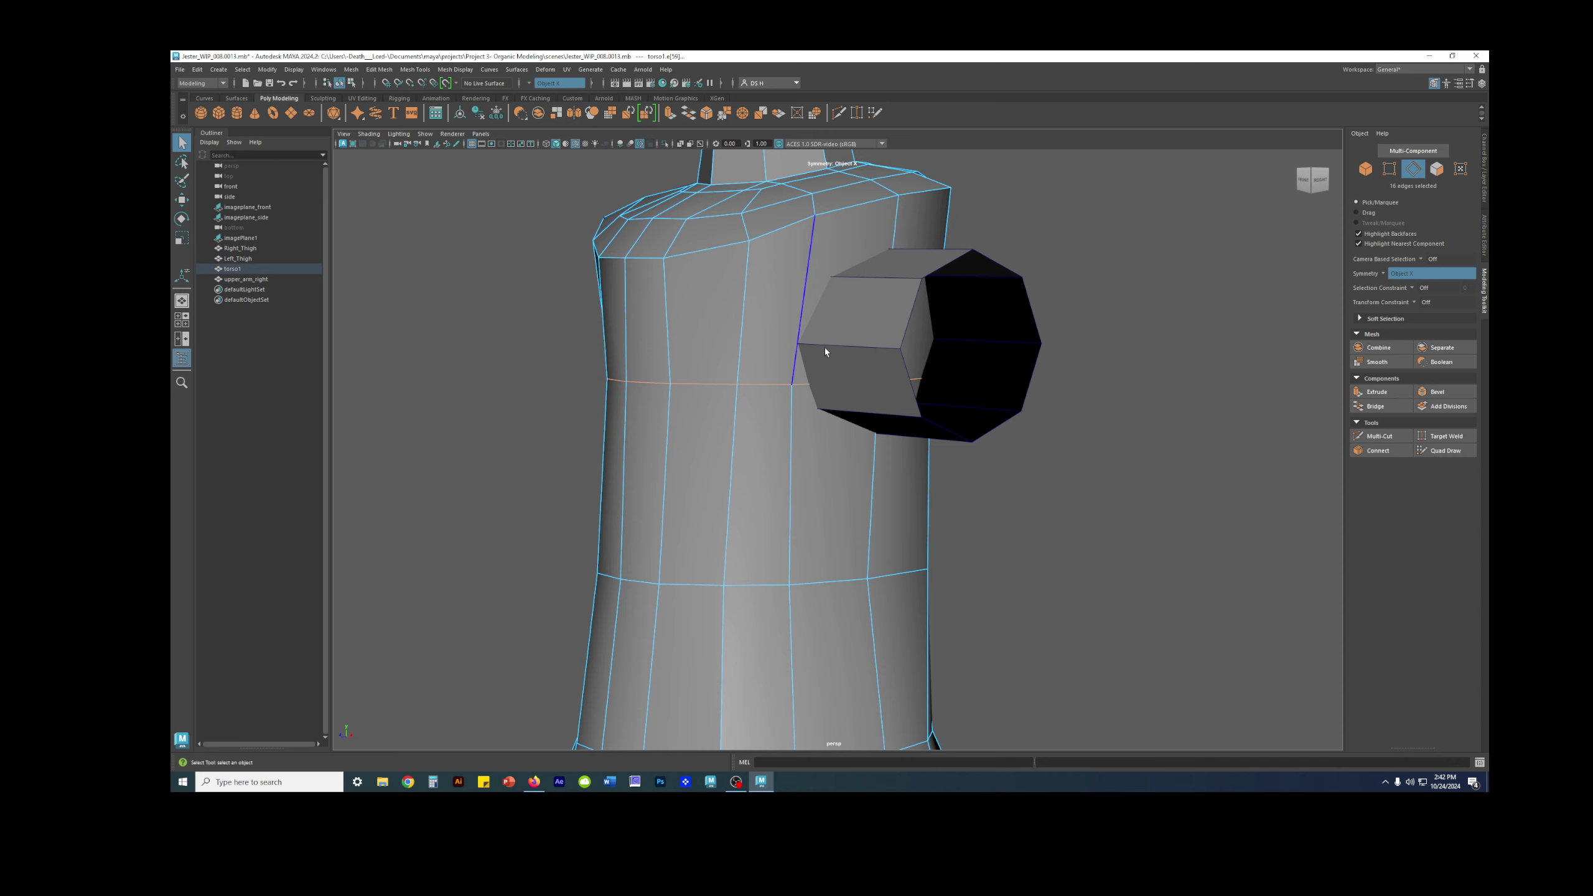
left_click_drag(868, 355, 959, 362, "alt")
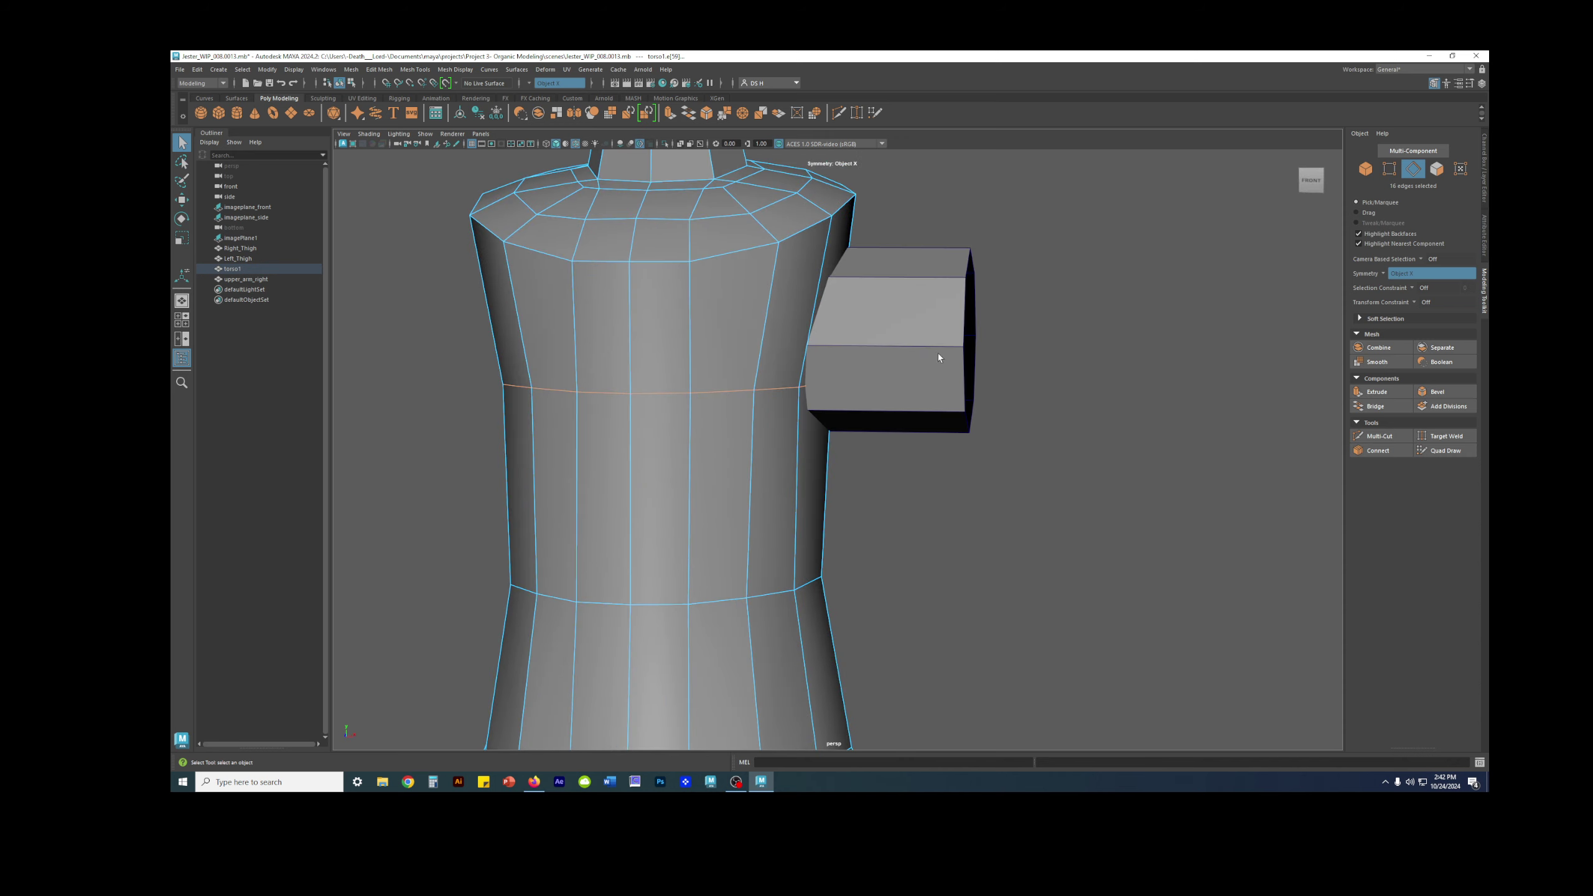
mouse_move(1059, 382)
left_mouse_down("alt")
mouse_move(875, 369)
mouse_move(973, 368)
mouse_move(871, 313)
mouse_move(881, 291)
mouse_move(1033, 386)
mouse_move(1052, 356)
left_mouse_up("alt")
key("w")
scroll(1052, 356, "up", 4)
middle_click_drag(1053, 356, 931, 452, "alt")
scroll(931, 452, "up", 4)
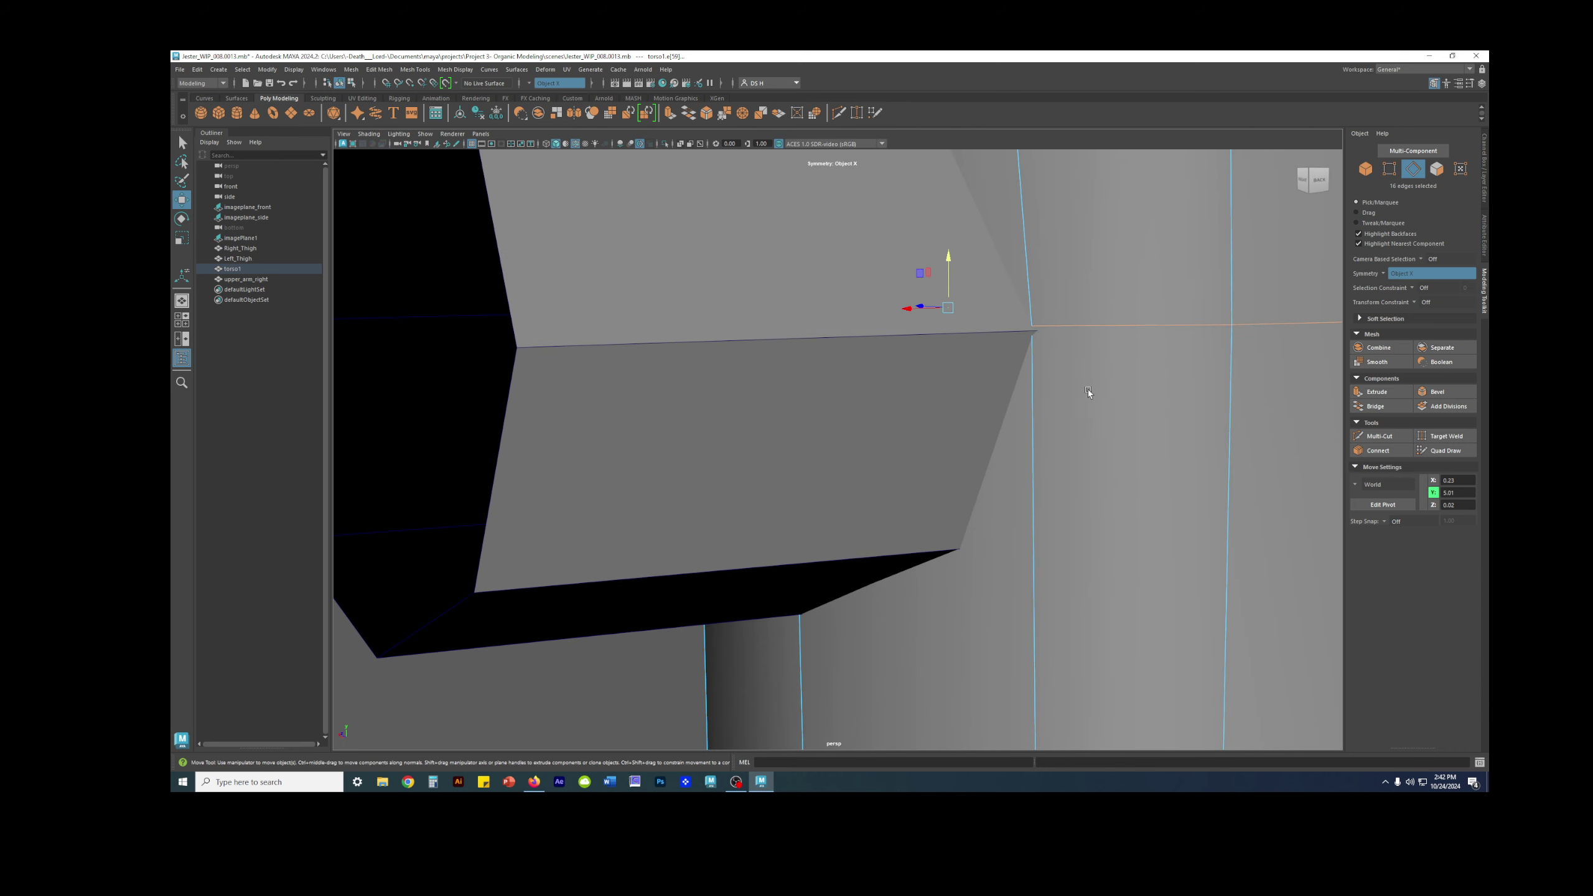
left_click_drag(948, 259, 949, 263)
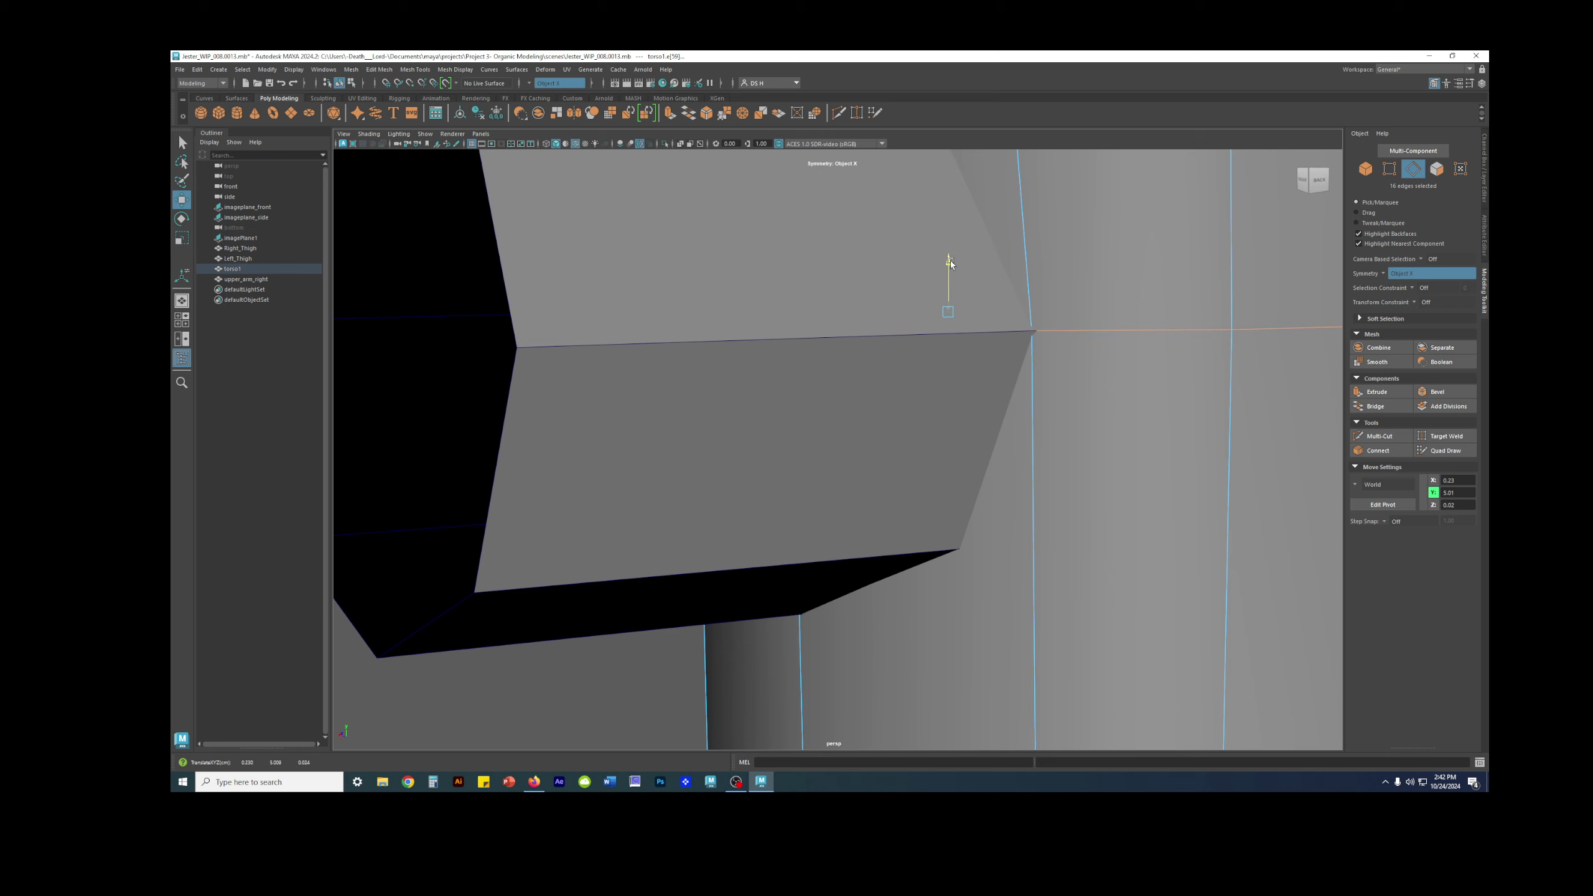
Return the torso to object selection and clear the selection.
scroll(1067, 313, "down", 3)
left_click_drag(1031, 345, 1084, 408, "alt")
scroll(1223, 408, "down", 3)
left_click_drag(1222, 409, 889, 416, "alt")
right_click_drag(823, 417, 1176, 304)
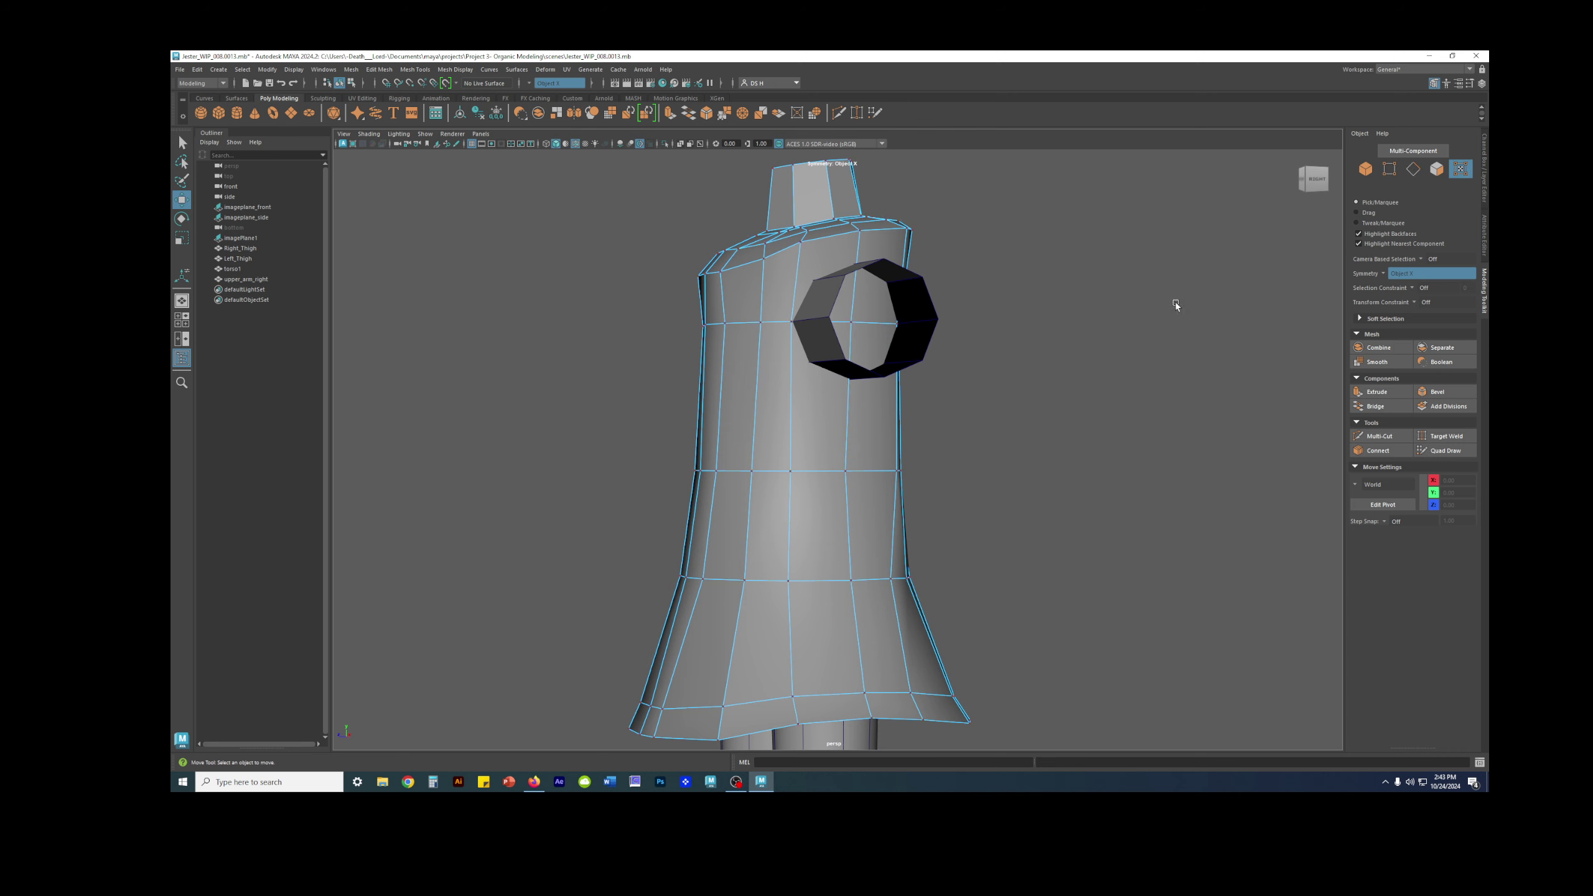
right_click_drag(784, 399, 1200, 212)
left_click(1078, 318)
left_click_drag(1078, 323, 1010, 334, "alt")
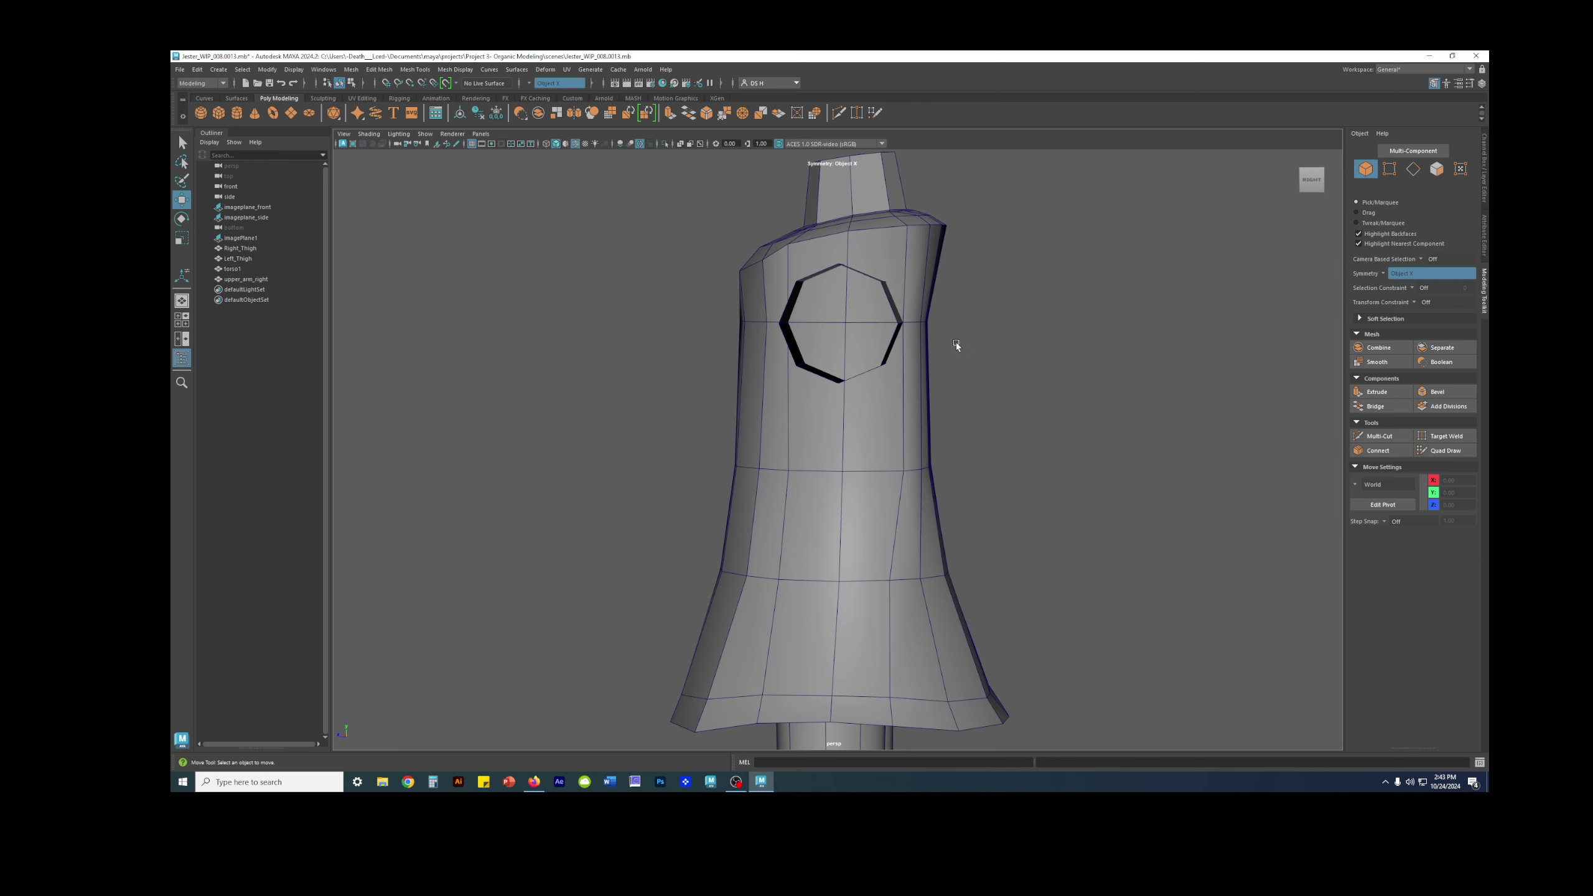
left_click_drag(922, 374, 887, 377, "alt")
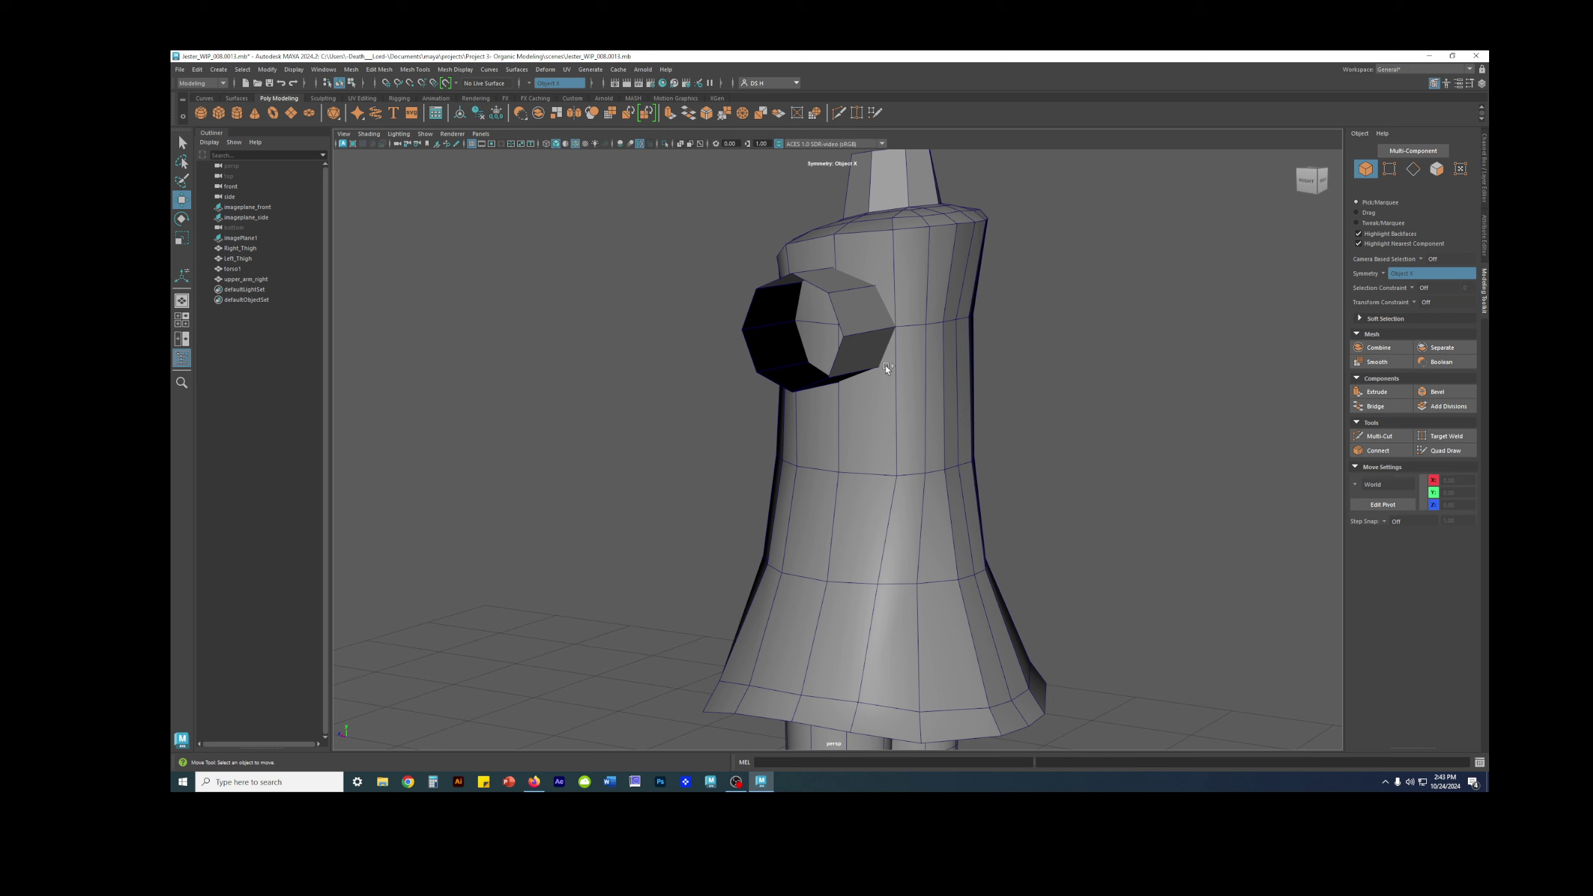
Save the scene as a new file named Jester_WIP_Connecting_Limb_To_Torso_WIP.
key("q")
key("ctrl+shift+s")
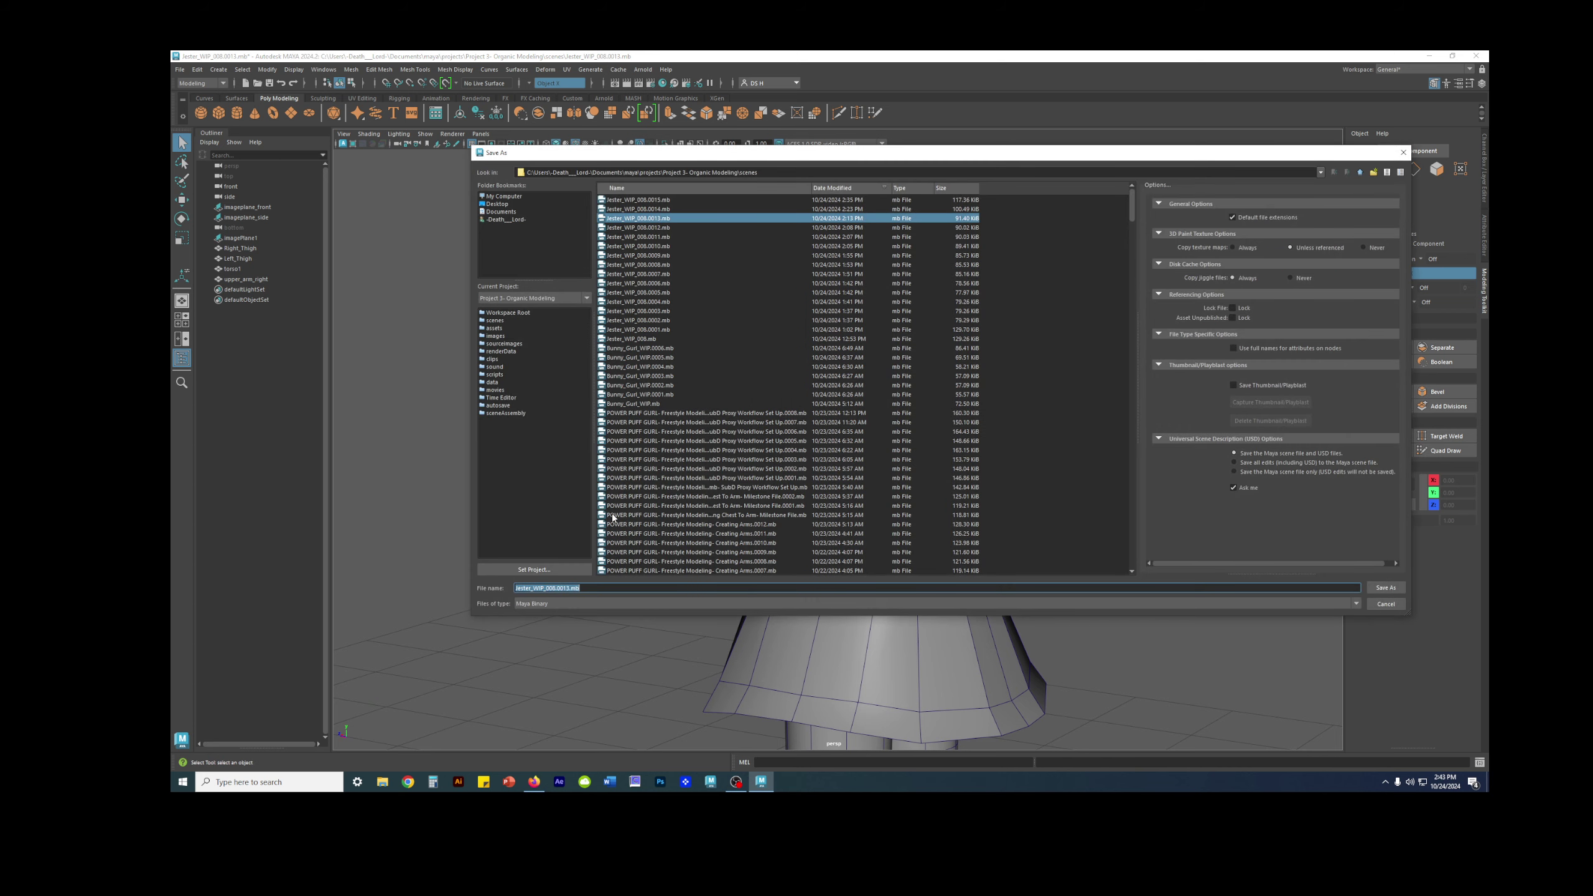
left_click(573, 588)
key("BackSpace")
key("BackSpace")
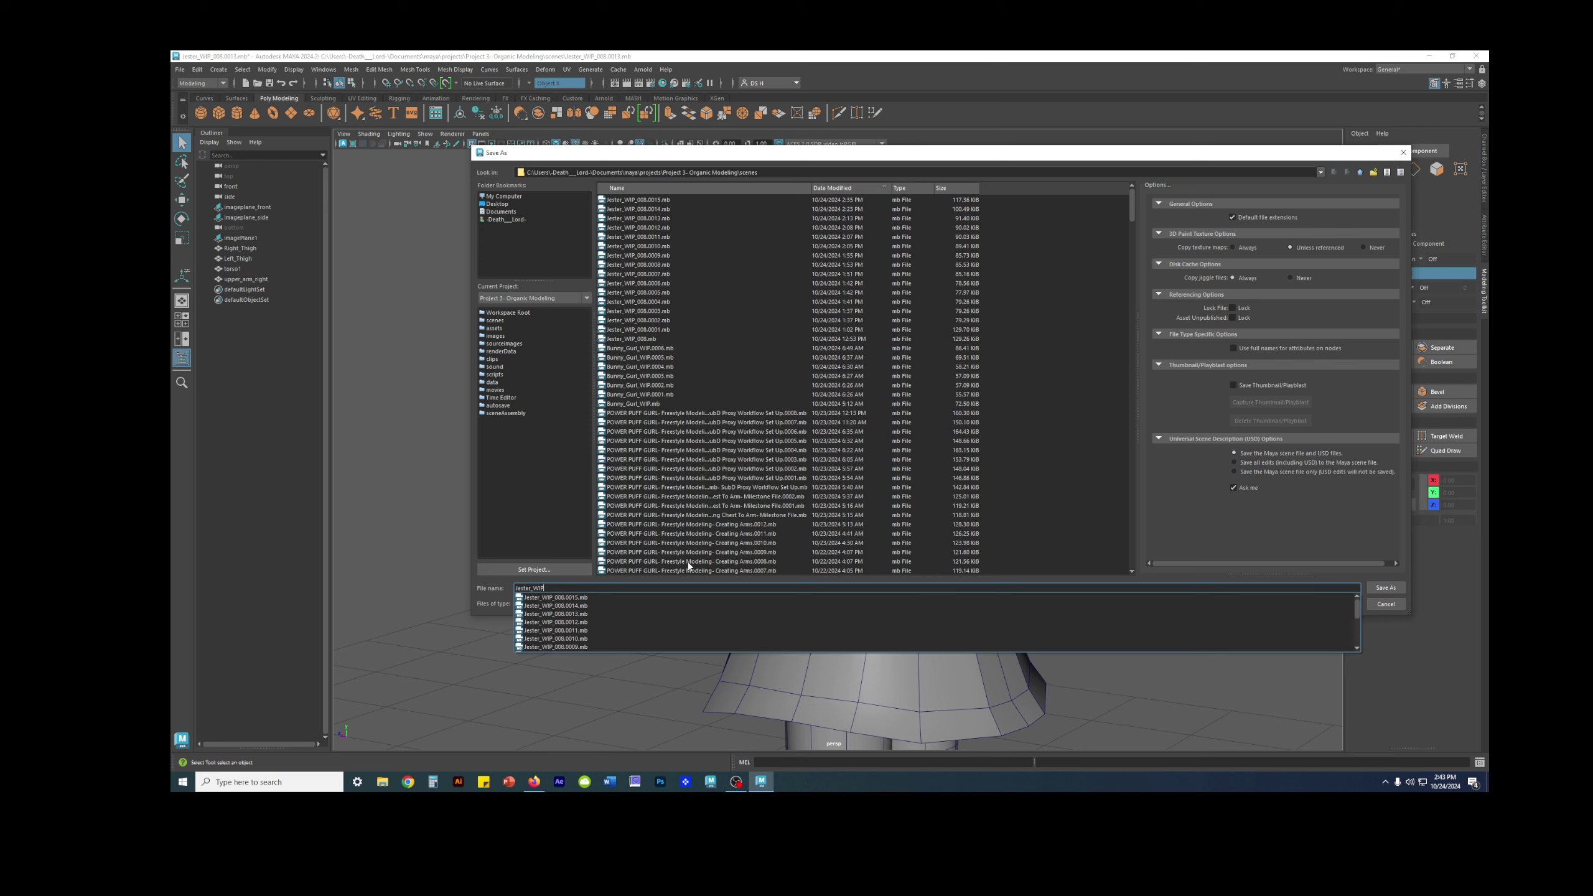
type("_Contini")
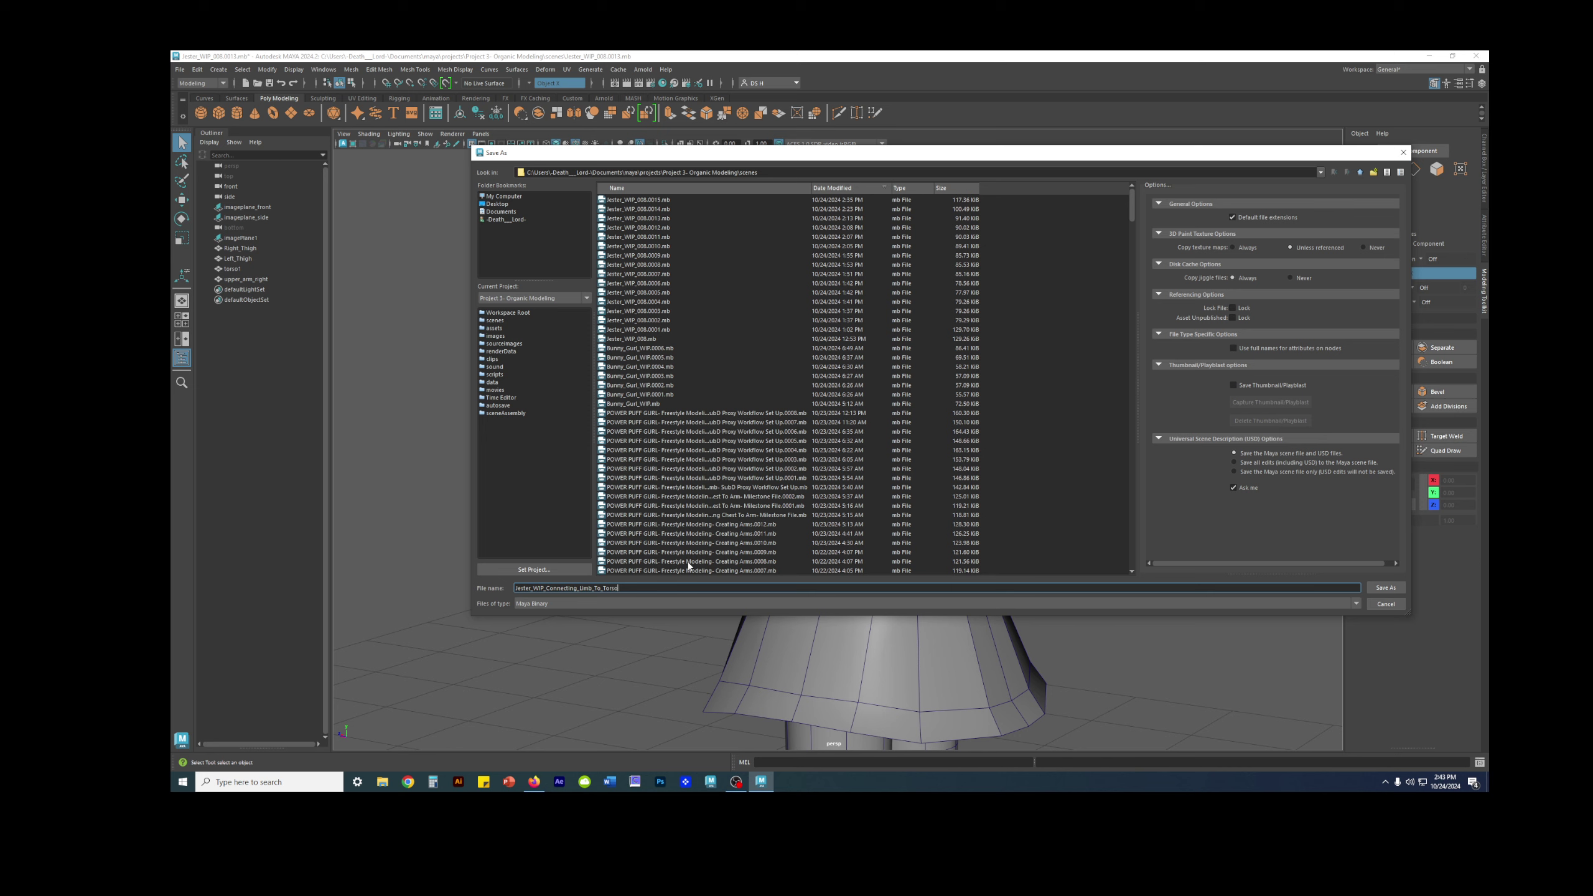
type("P")
key("Return")
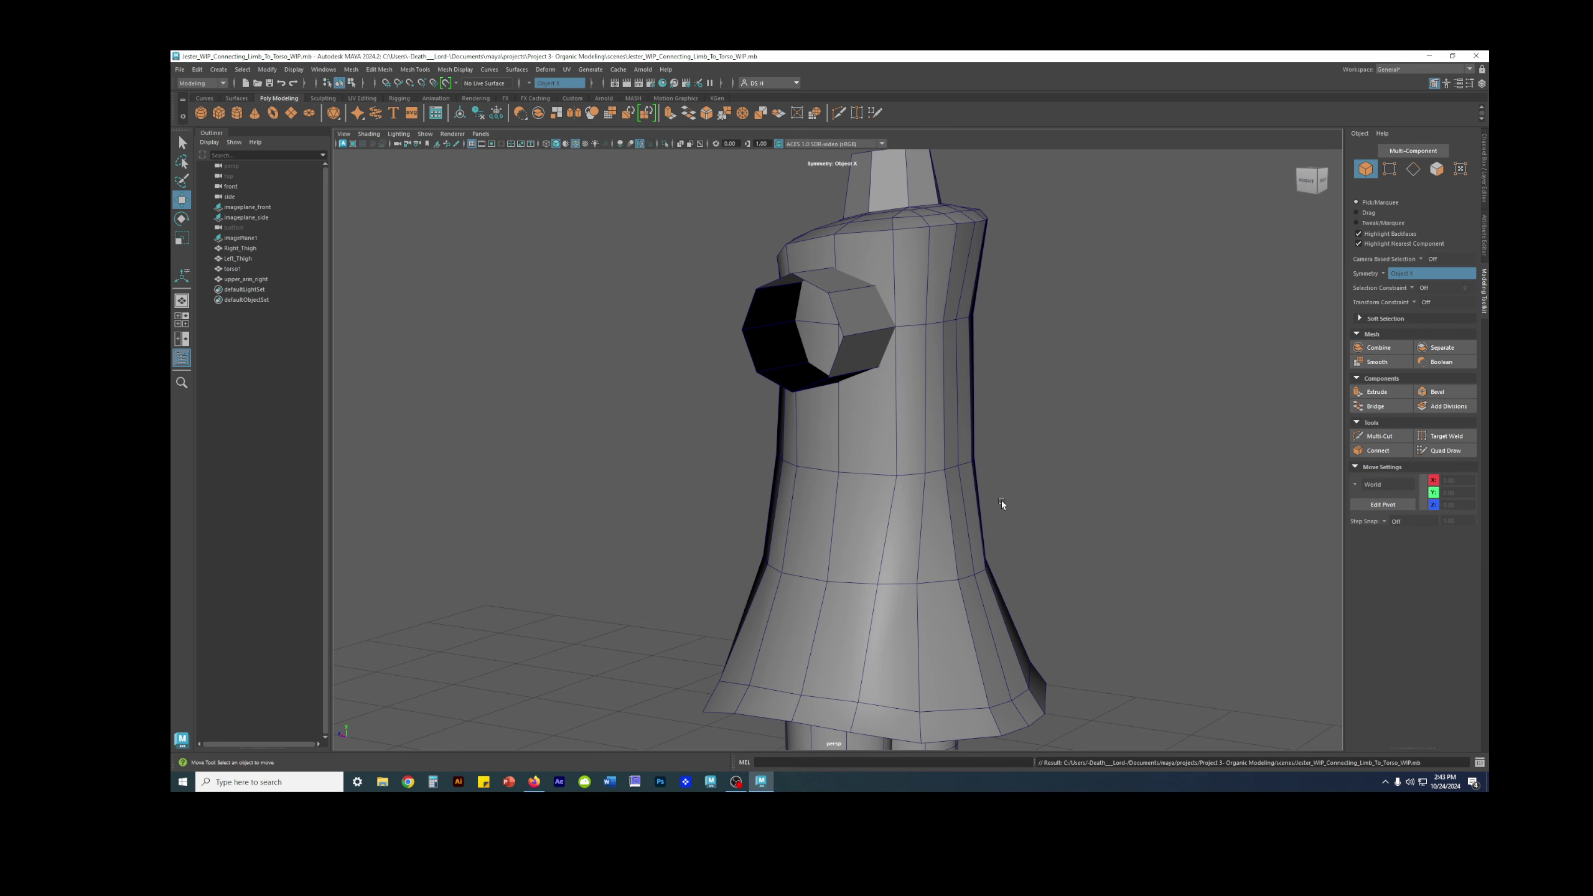
left_click_drag(972, 471, 984, 394, "alt")
scroll(983, 383, "up", 5)
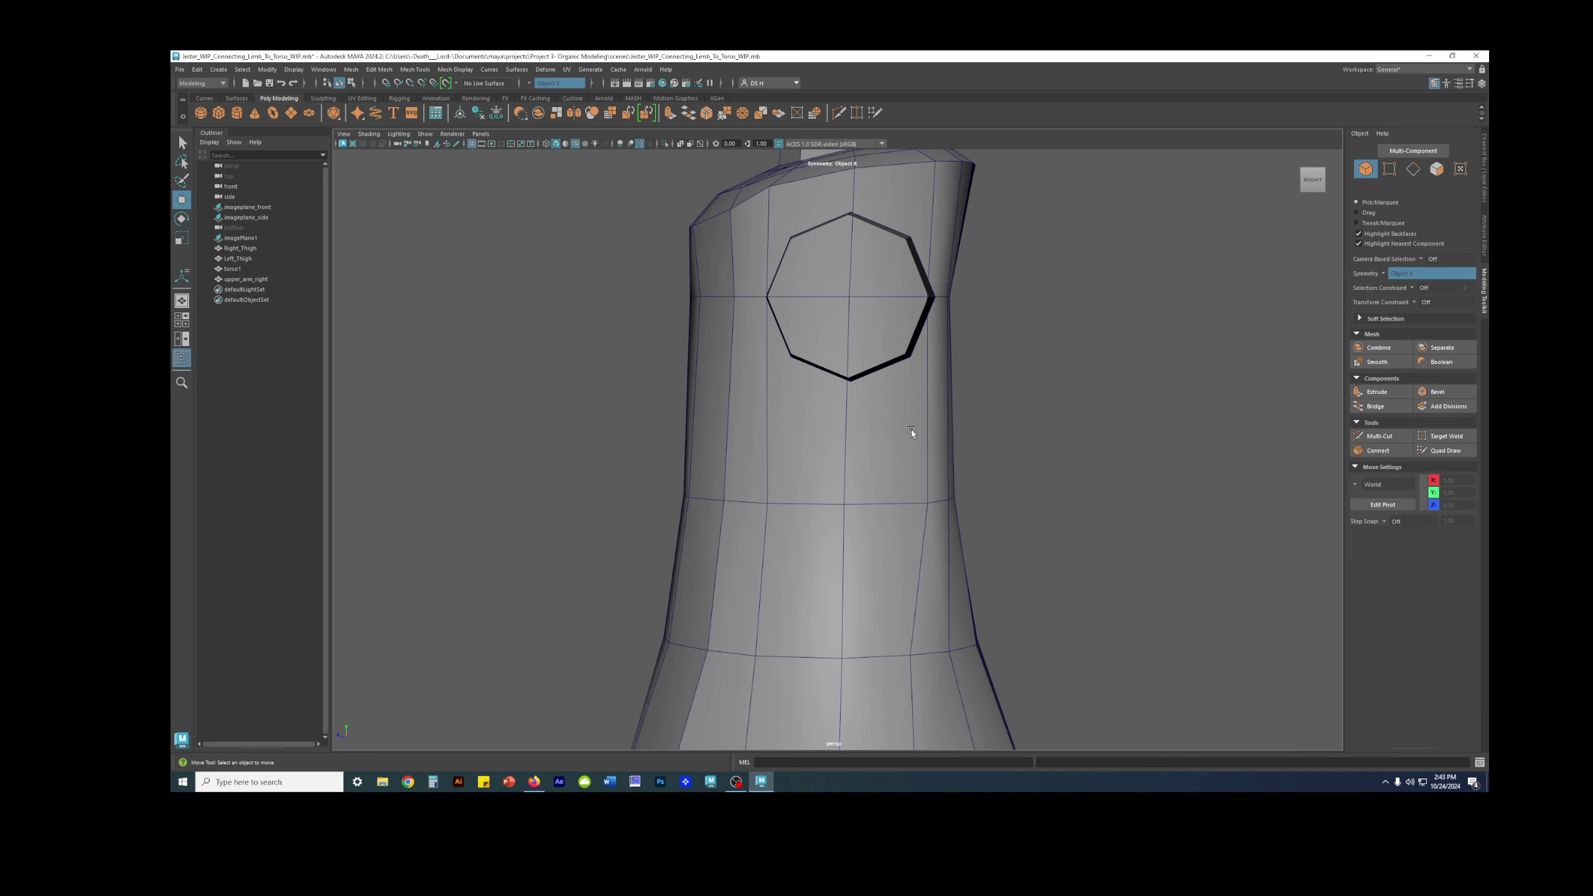
left_click(966, 439)
key("F10")
left_click(973, 433)
double_click(973, 433)
left_click_drag(973, 433, 932, 453, "alt")
left_click(1195, 371)
middle_click_drag(930, 376, 894, 340, "alt")
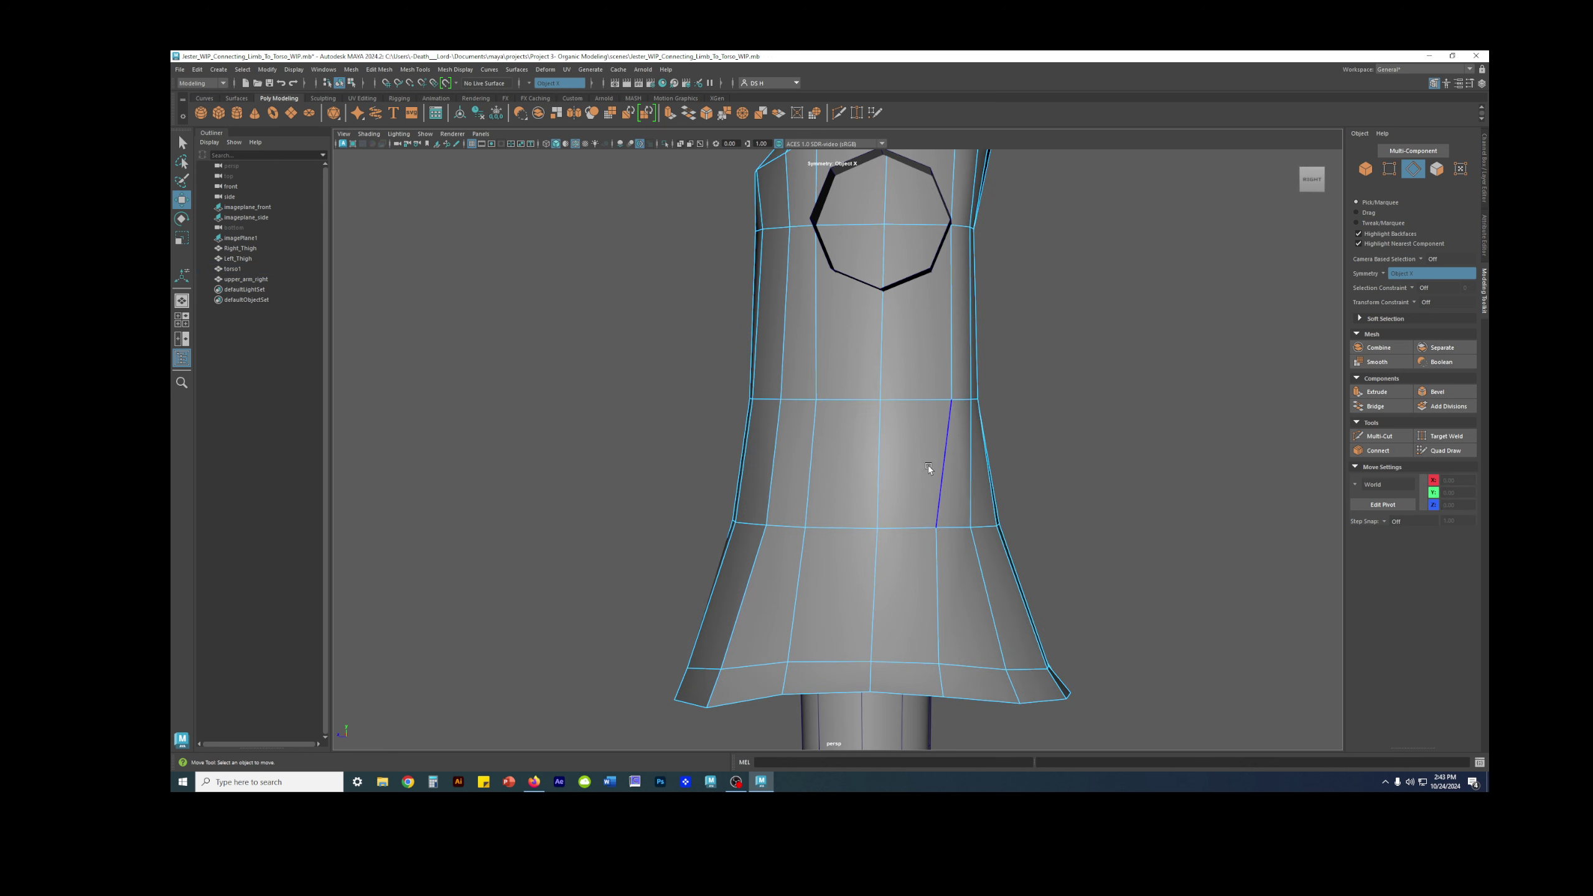
Select the torso and insert a horizontal edge loop around it, level with the arm's lowest point.
right_click_drag(978, 541, 1088, 239)
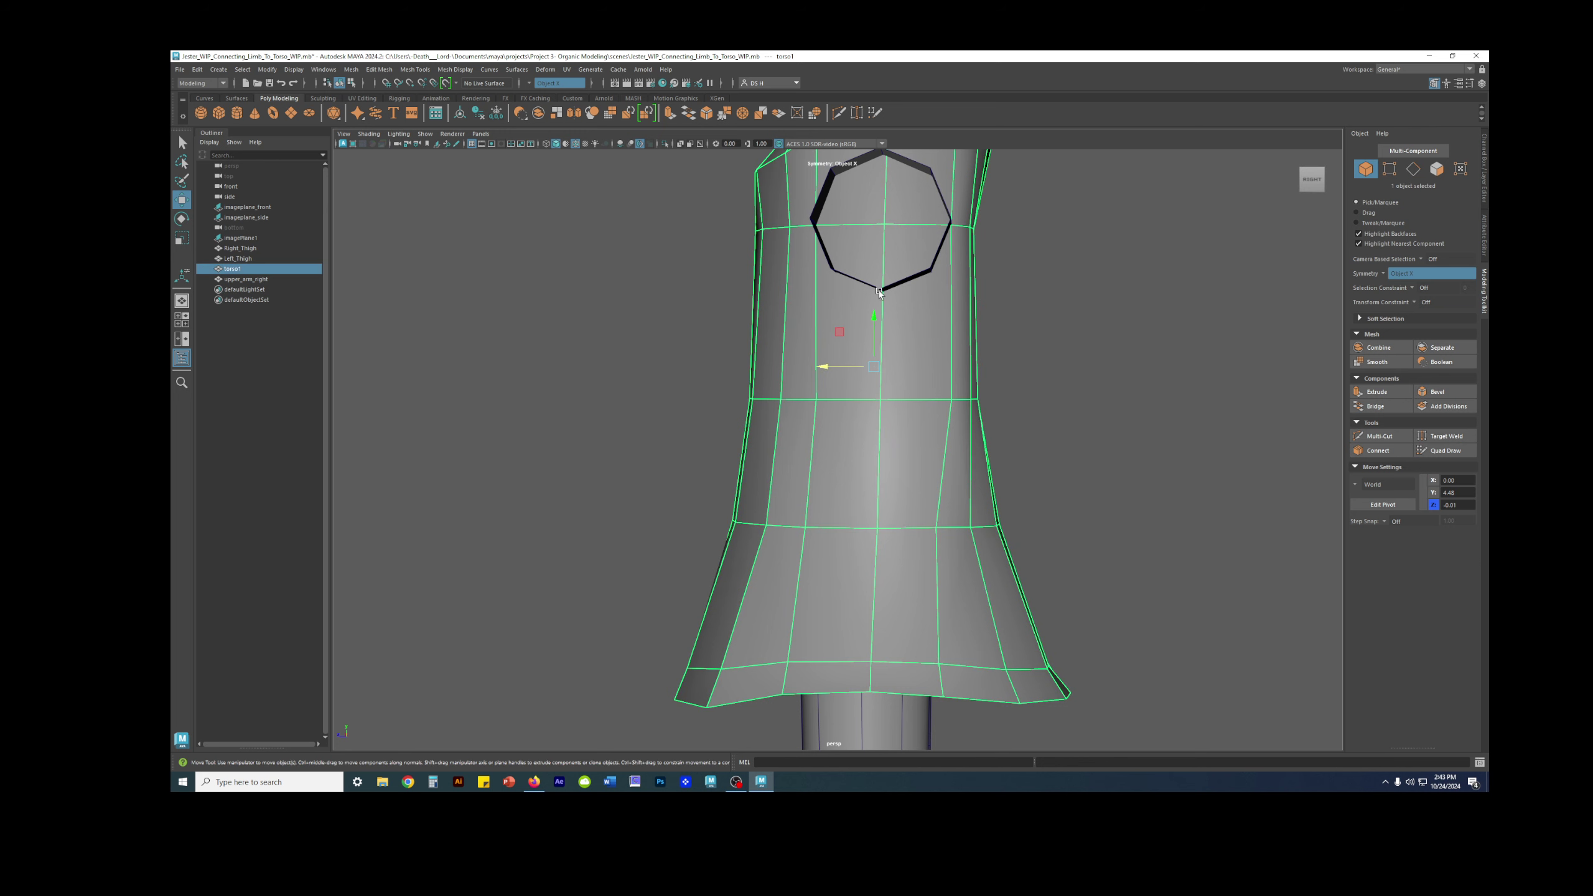
left_click_drag(891, 291, 850, 296, "alt")
left_click_drag(1050, 314, 890, 308, "alt")
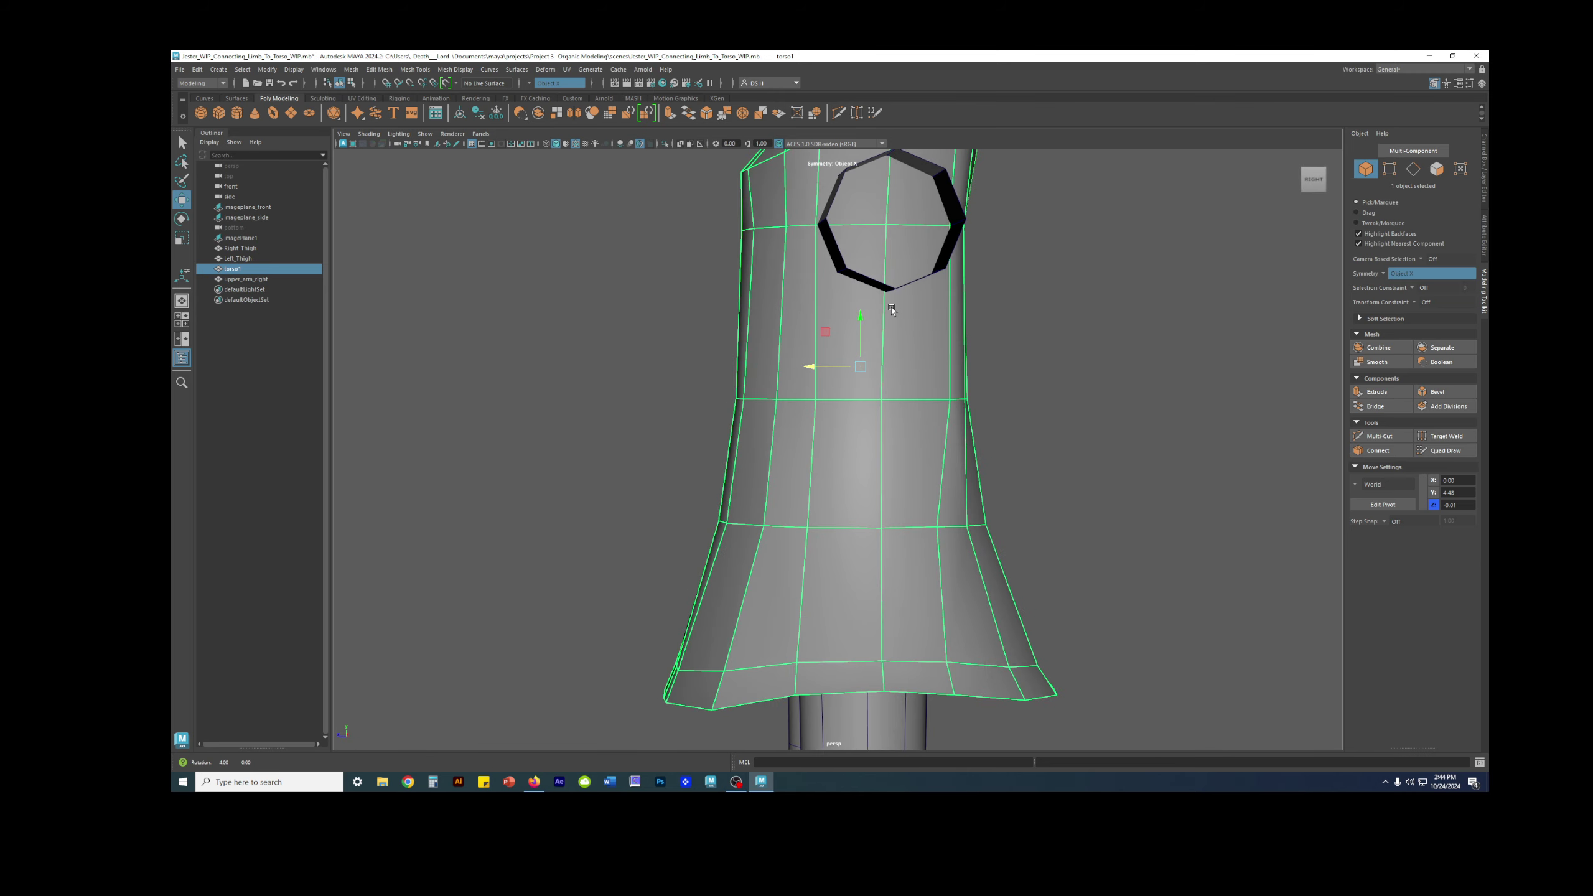
right_click_drag(906, 320, 866, 339, "shift")
left_click_drag(893, 326, 869, 282, "alt")
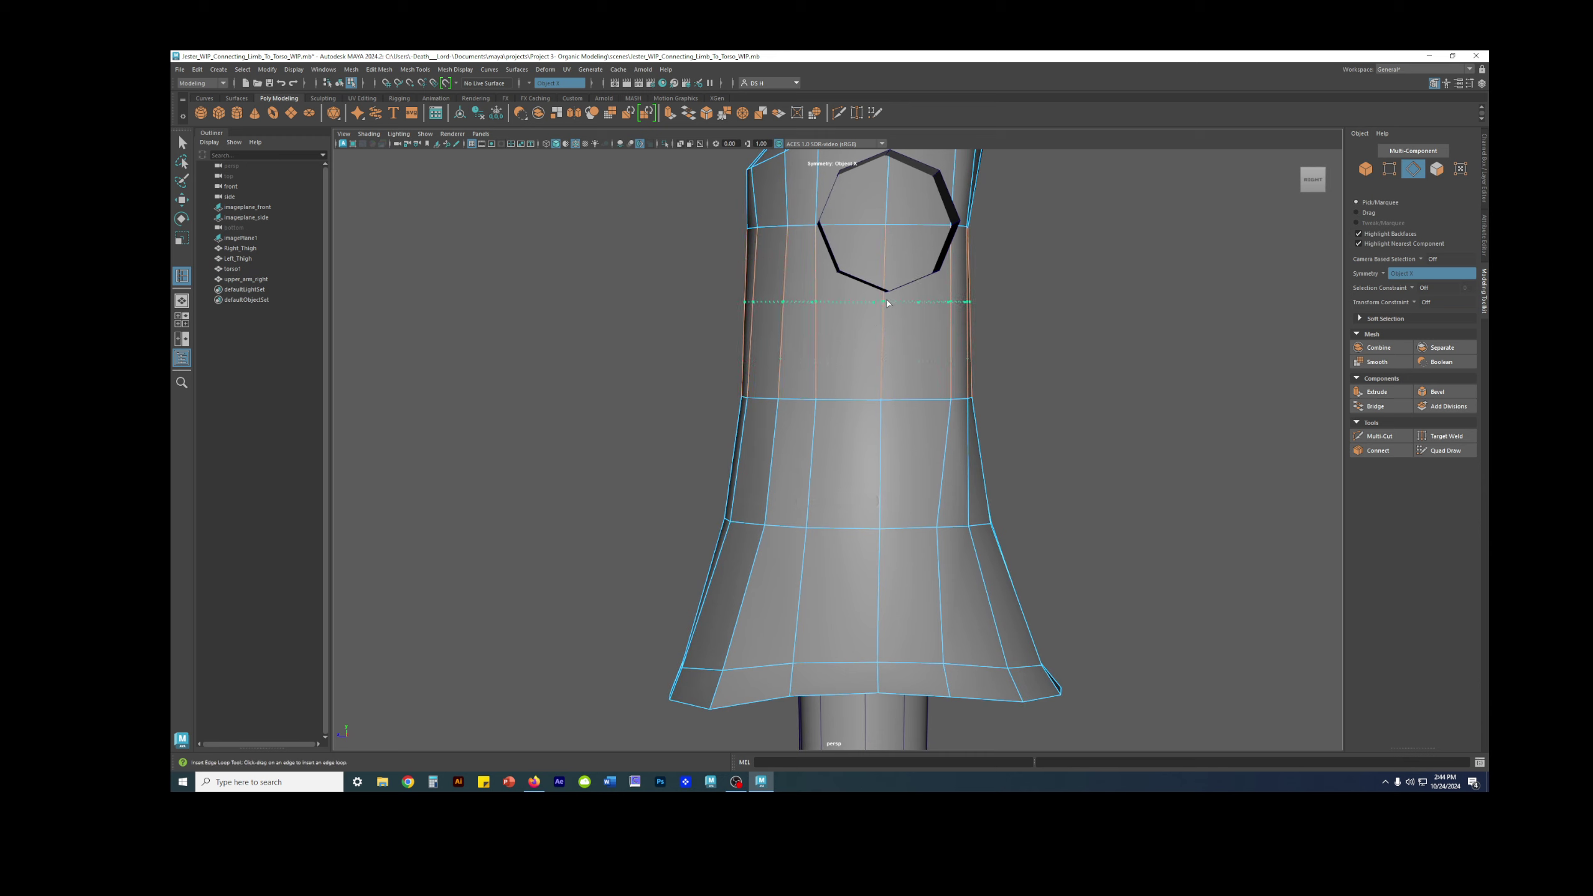
left_click_drag(909, 297, 909, 297)
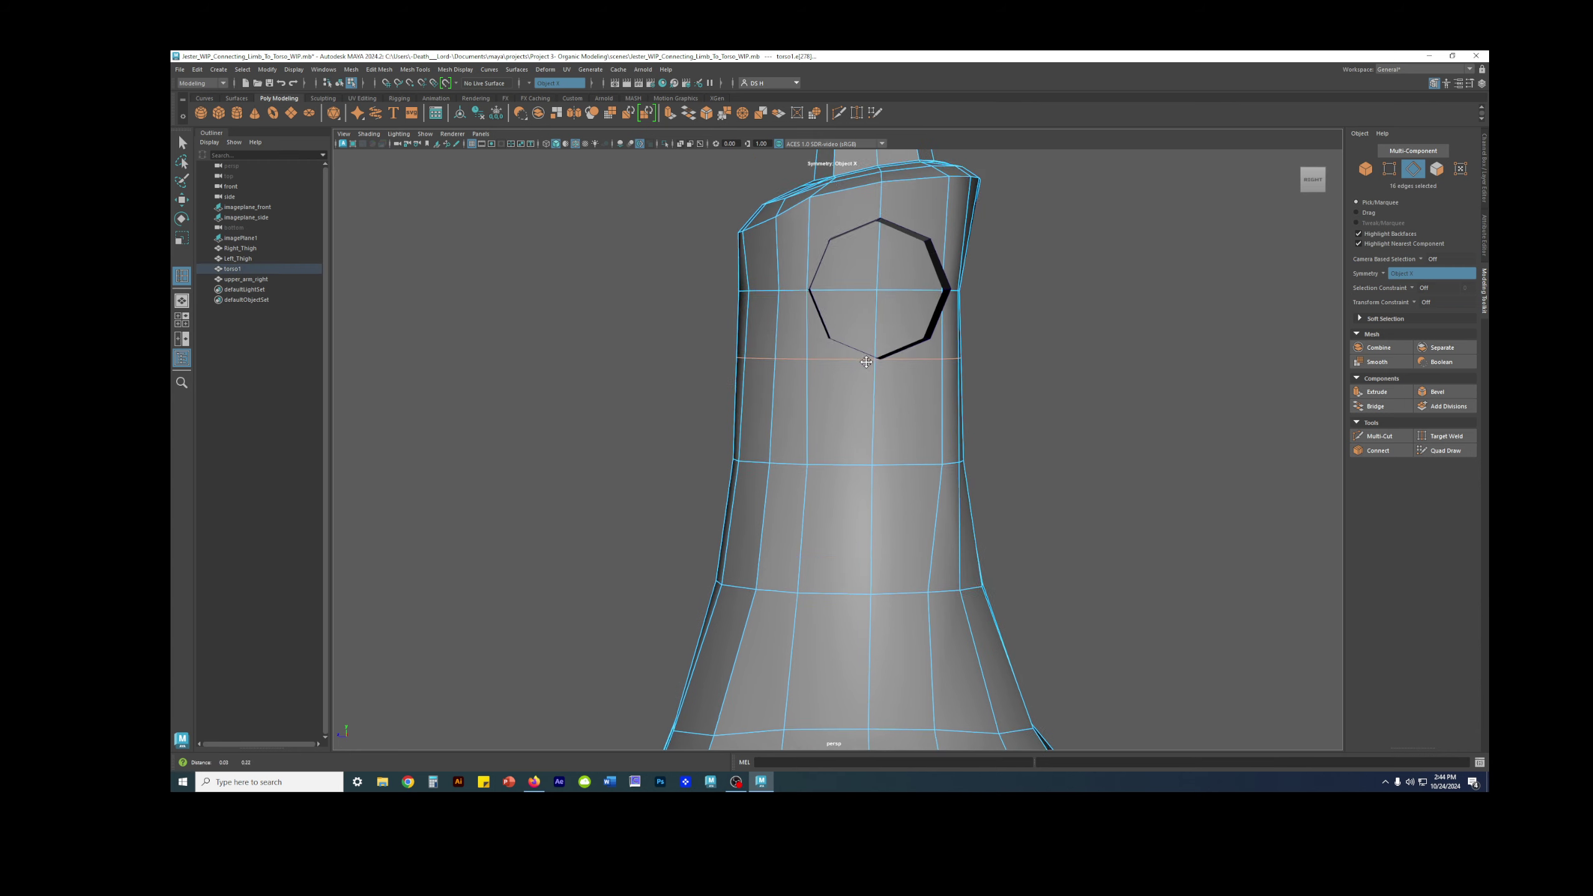
scroll(1244, 431, "up", 5)
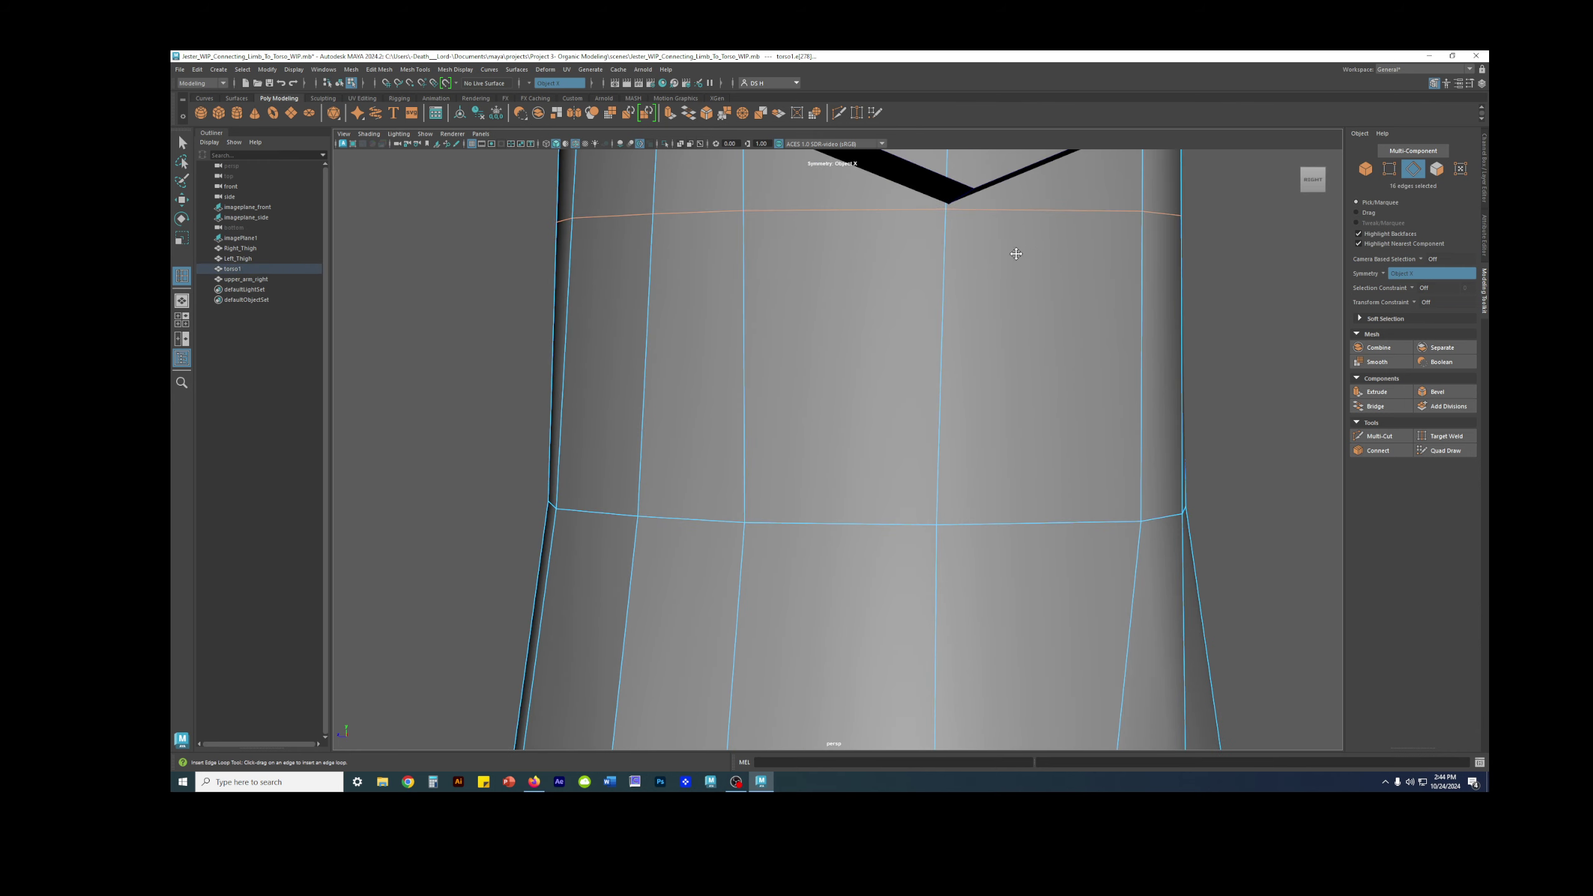
scroll(1023, 252, "down", 5)
Undo the horizontal edge loop inserted around the torso below the arm.
key("w")
mouse_move(1195, 381)
left_mouse_down("alt")
mouse_move(1066, 359)
mouse_move(1089, 352)
mouse_move(602, 333)
mouse_move(909, 332)
mouse_move(785, 333)
mouse_move(829, 331)
mouse_move(771, 241)
left_mouse_up("alt")
left_click(771, 236)
key("ctrl+z")
key("ctrl+z")
right_click_drag(1107, 349, 1047, 371, "alt")
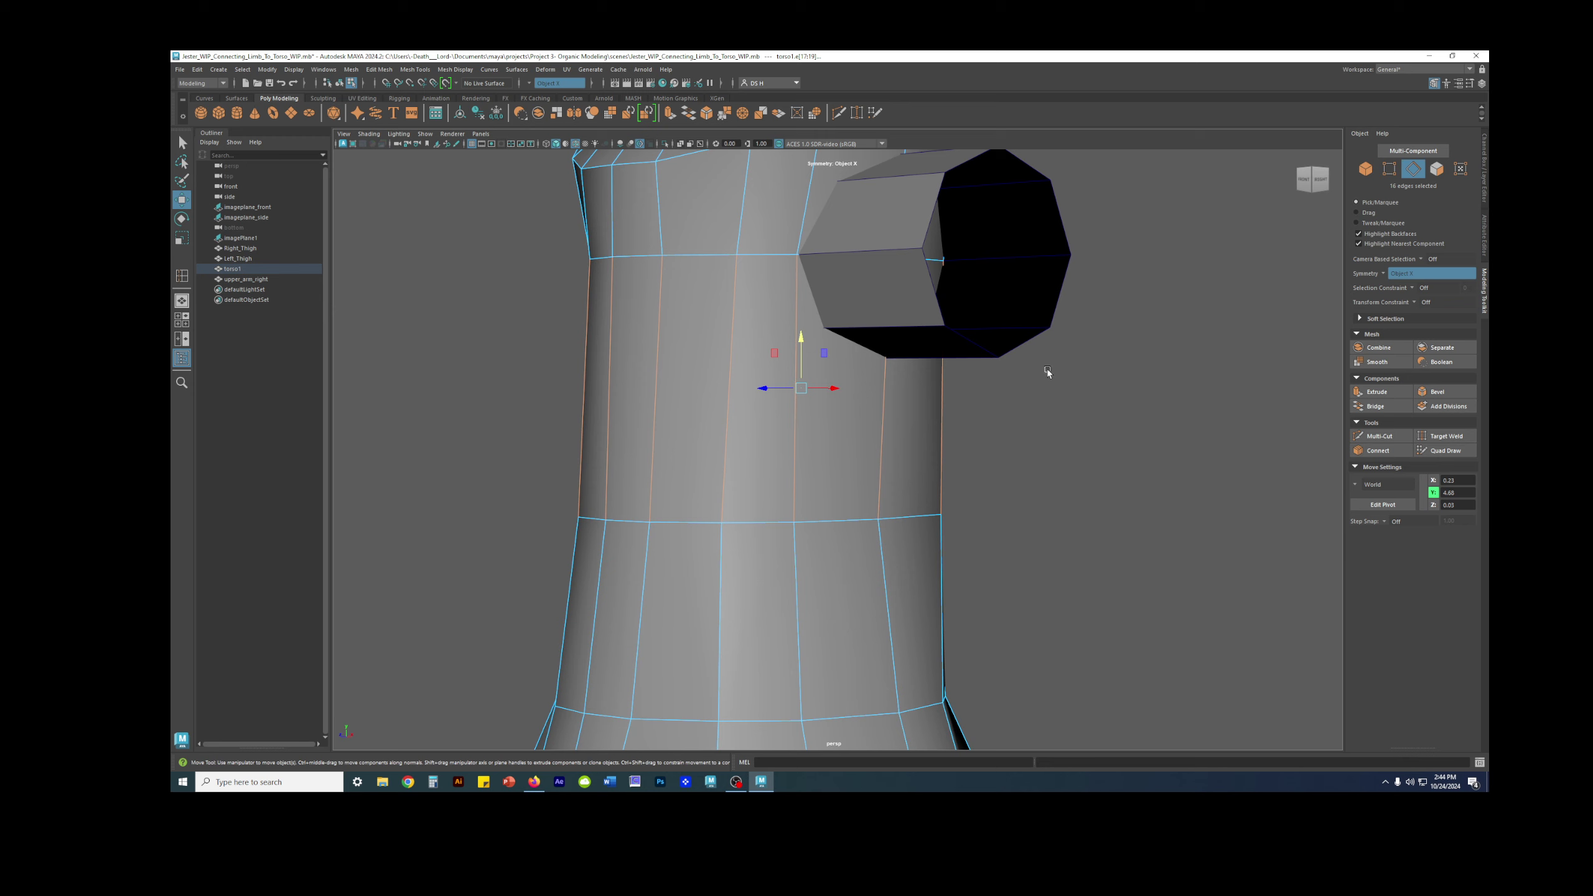
key("shift+z")
key("ctrl+z")
Return the torso to object selection, restart Insert Edge Loop and display the Channel Box / Layer Editor.
key("F8")
right_click_drag(858, 389, 802, 401, "shift")
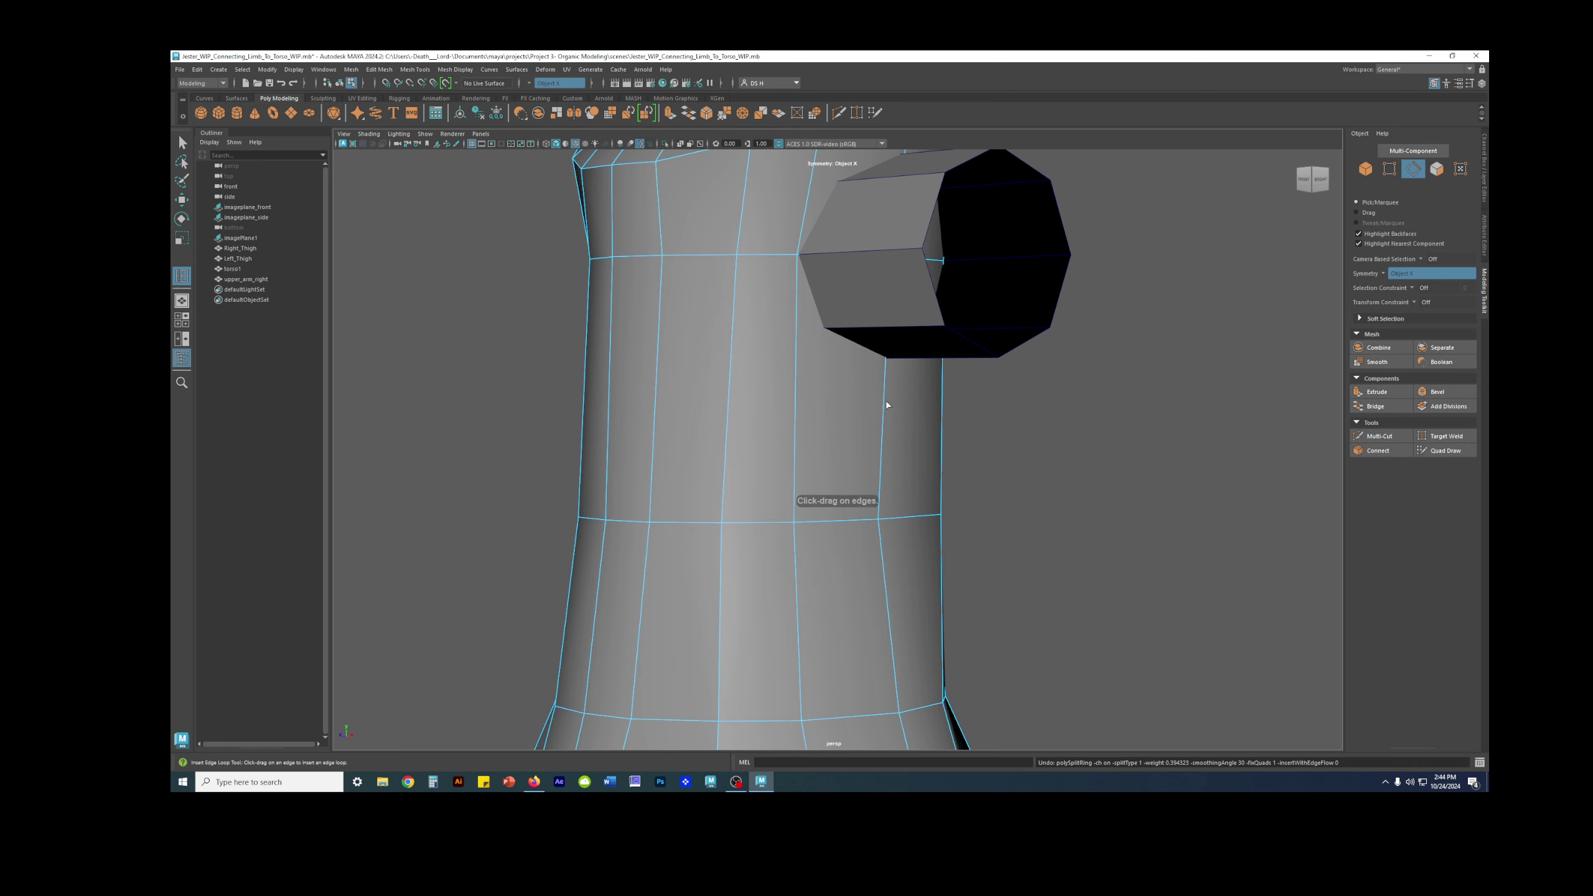
key("w")
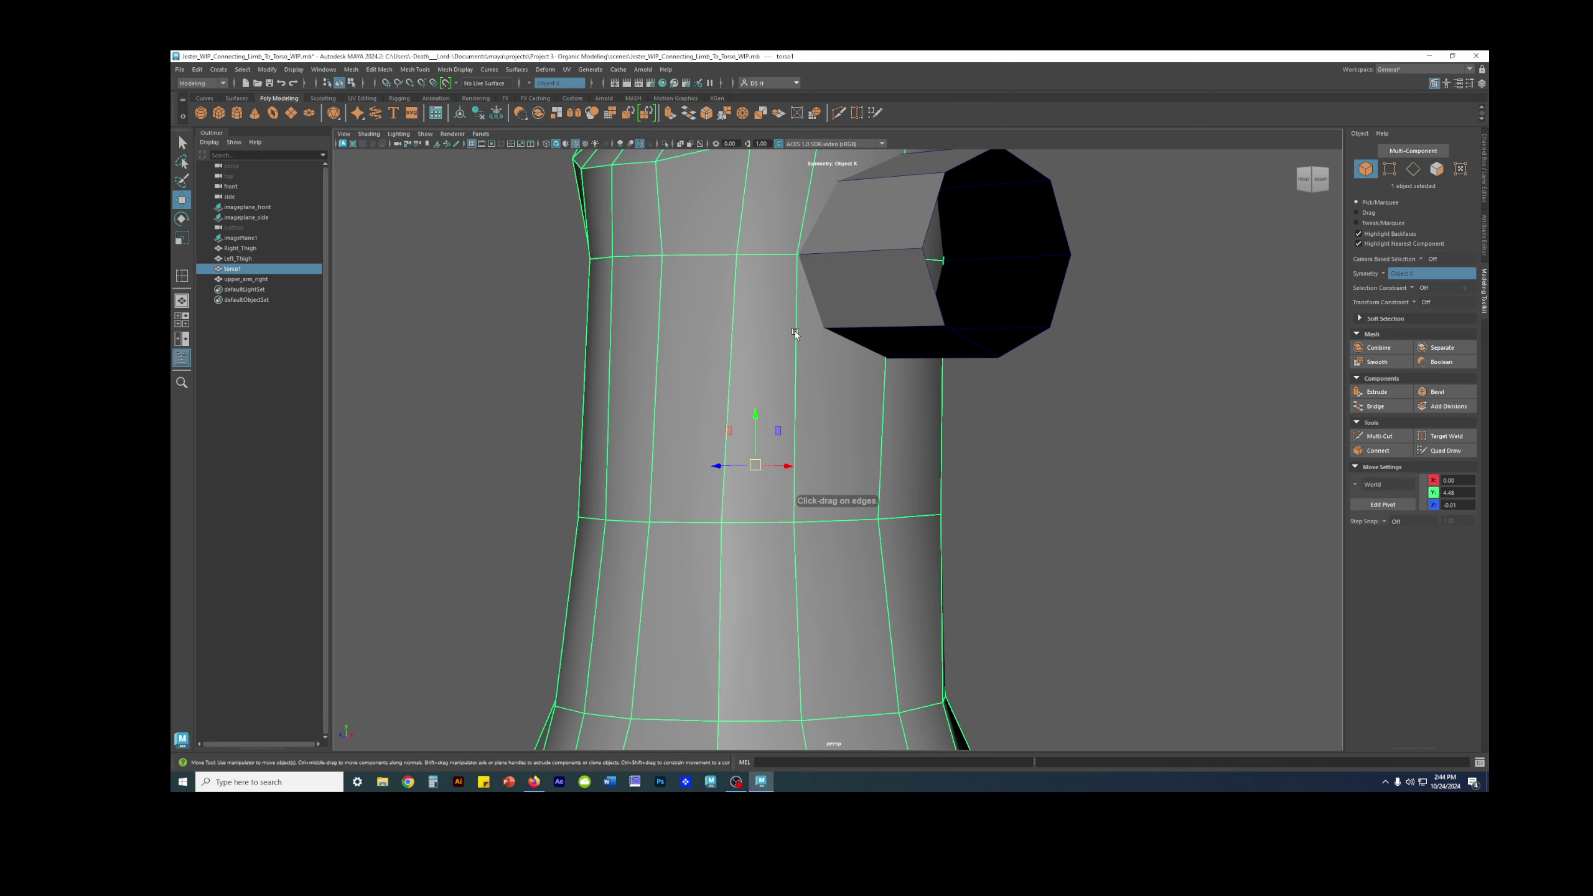
left_click(1485, 170)
Insert a horizontal edge loop around the torso just below the arm's lower edge and clear the selection.
left_click_drag(690, 408, 761, 396, "alt")
mouse_move(762, 395)
right_mouse_down("alt")
mouse_move(927, 386)
mouse_move(667, 376)
mouse_move(781, 398)
right_mouse_up("alt")
left_click_drag(891, 409, 913, 388, "alt")
right_click_drag(913, 389, 969, 351, "alt")
middle_click_drag(948, 349, 943, 377, "alt")
right_click_drag(942, 377, 953, 379, "alt")
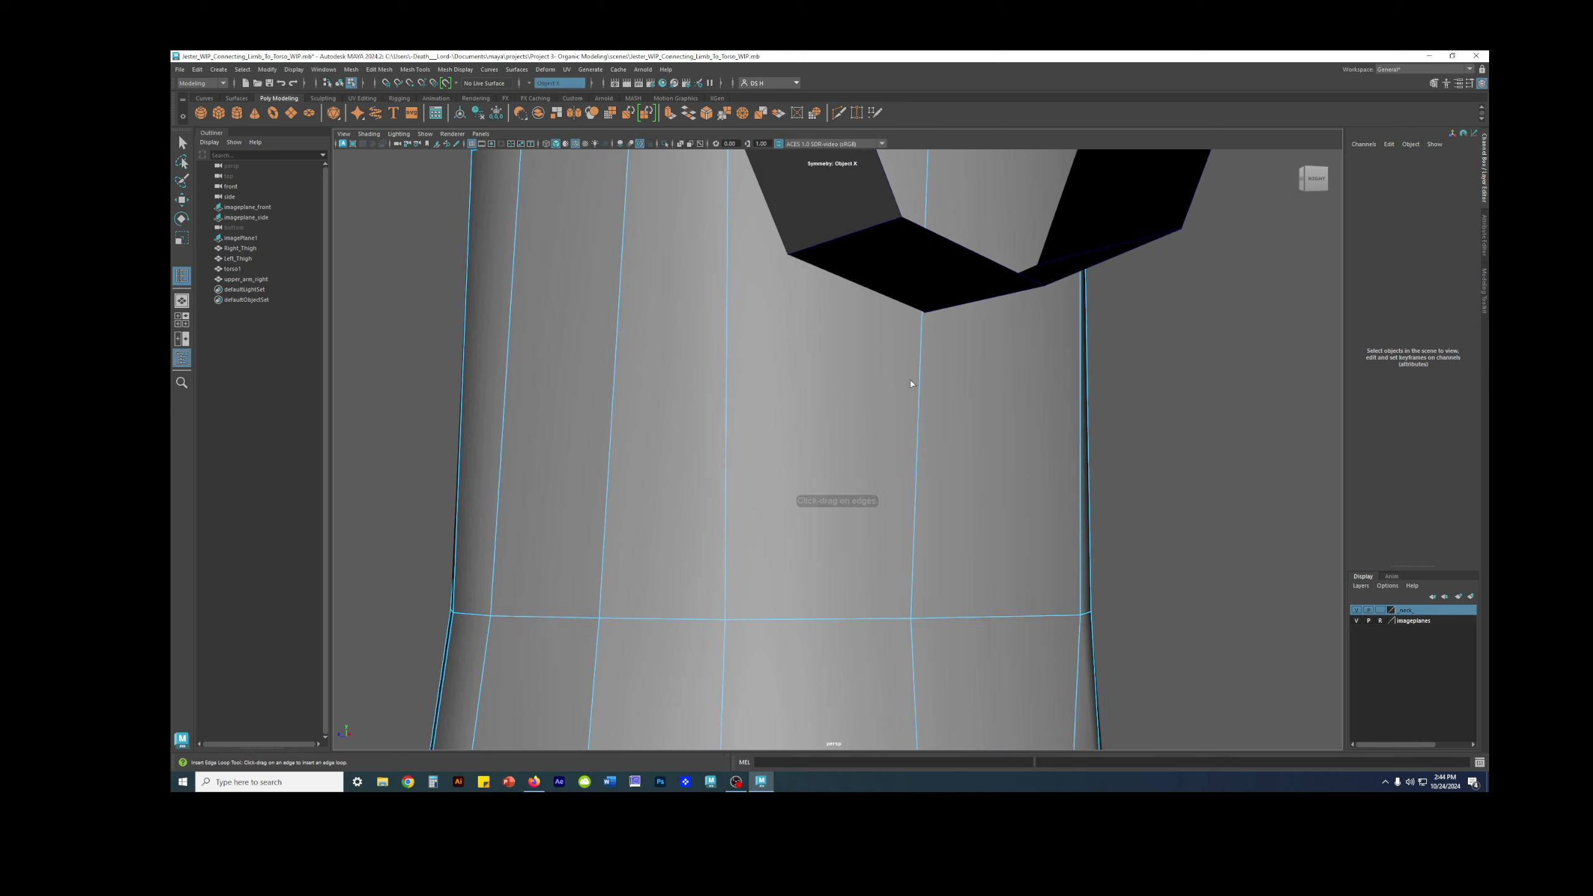
left_click_drag(920, 391, 929, 320)
key("w")
right_click_drag(1103, 370, 841, 407, "alt")
left_click_drag(840, 408, 922, 414, "alt")
right_click_drag(922, 415, 532, 410, "alt")
left_click_drag(532, 408, 1000, 446, "alt")
left_click(1114, 428)
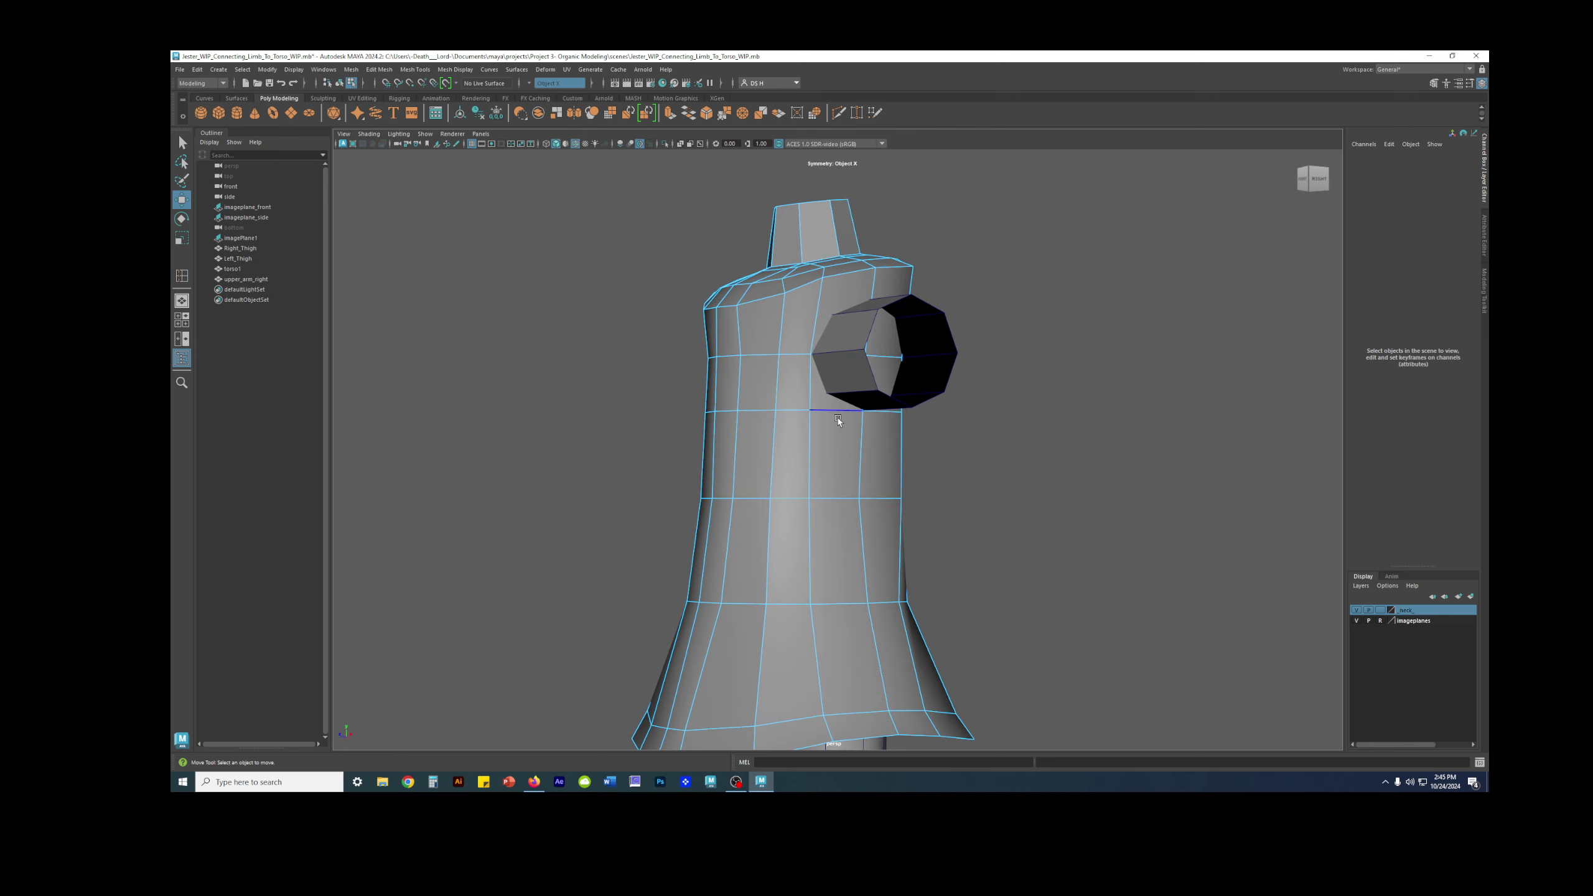
Select the new edge loop below the arm and move it slightly down, leaving a small gap beneath the arm.
left_click_drag(850, 417, 835, 373, "alt")
double_click(865, 415)
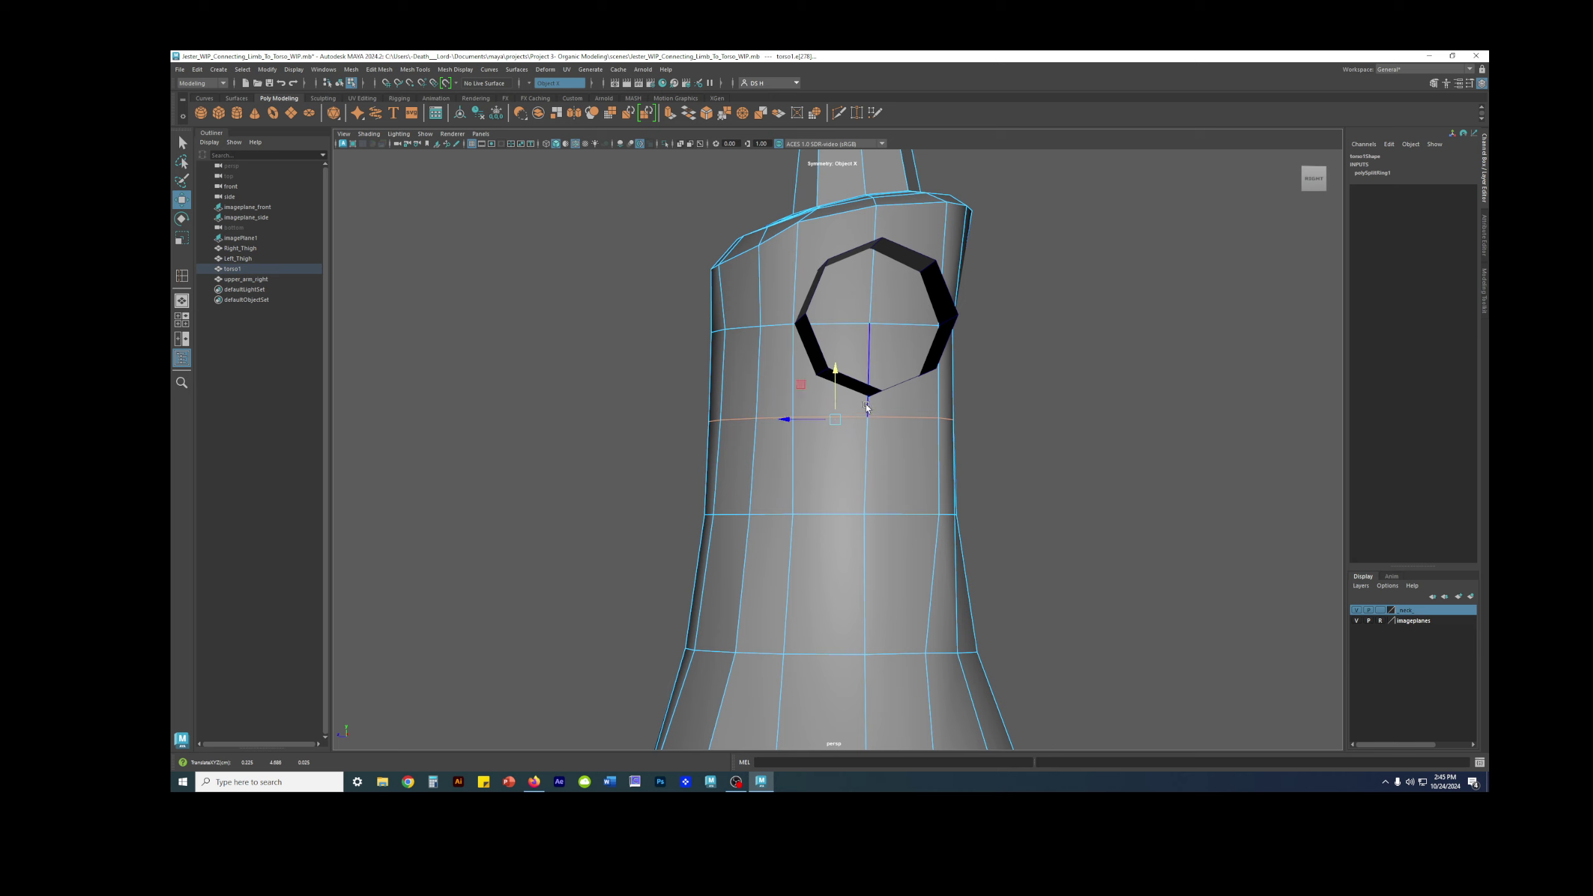
left_click_drag(843, 378, 844, 388)
left_click_drag(960, 330, 853, 350, "alt")
left_click(973, 420)
left_click_drag(973, 419, 932, 422, "alt")
left_click_drag(791, 417, 822, 402, "alt")
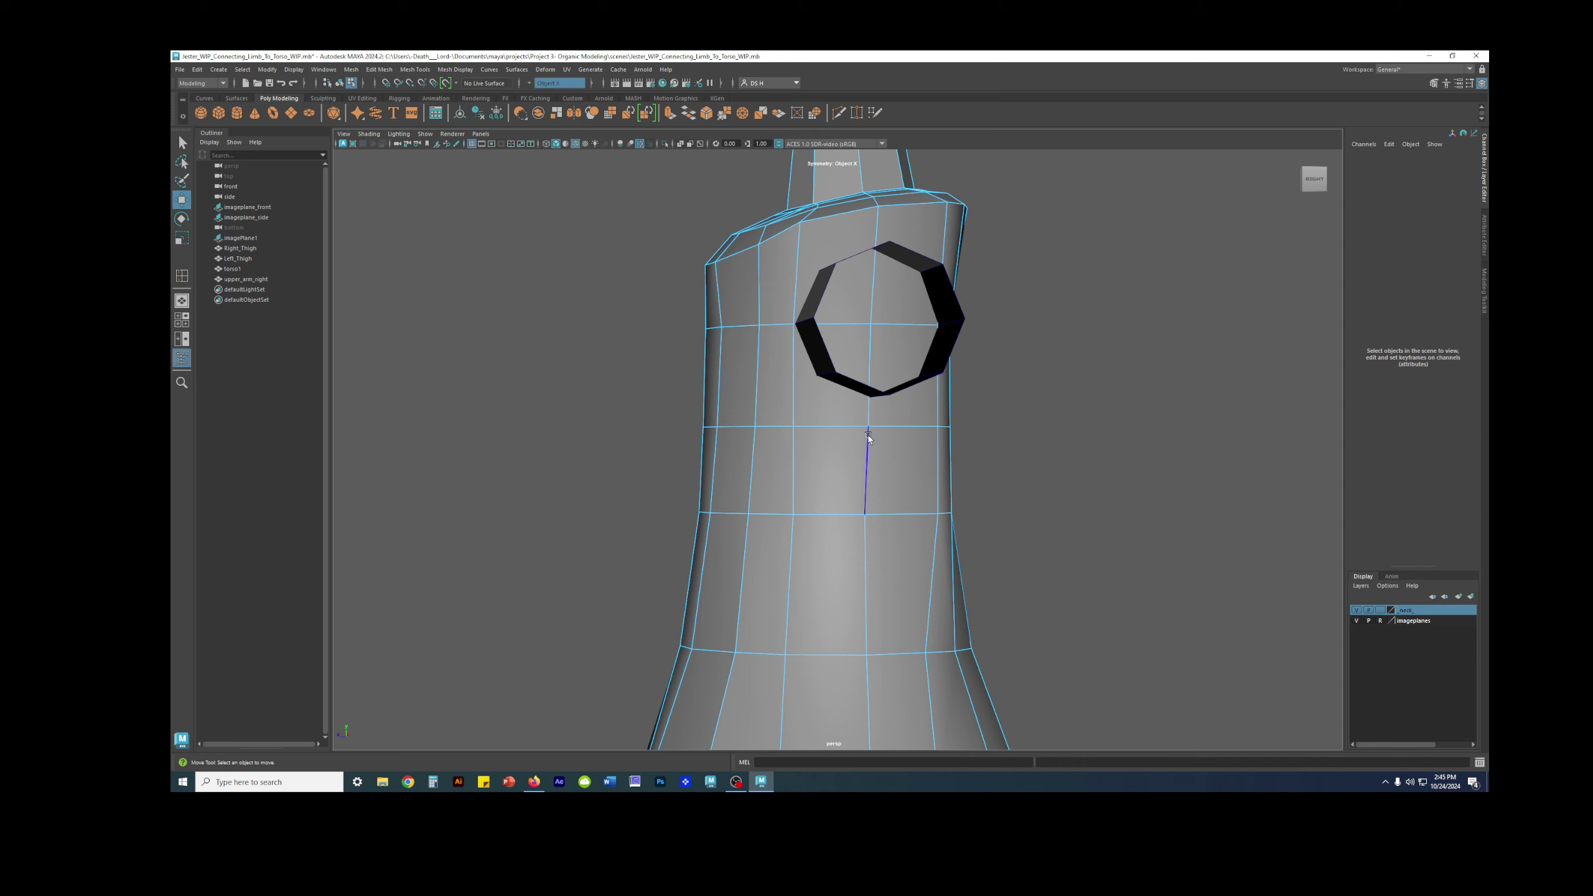
Move the torso vertex beside the arm on the middle edge loop along Z, away from the arm, and preview the smoothed mesh.
left_click_drag(949, 381, 889, 409, "alt")
scroll(889, 409, "up", 3)
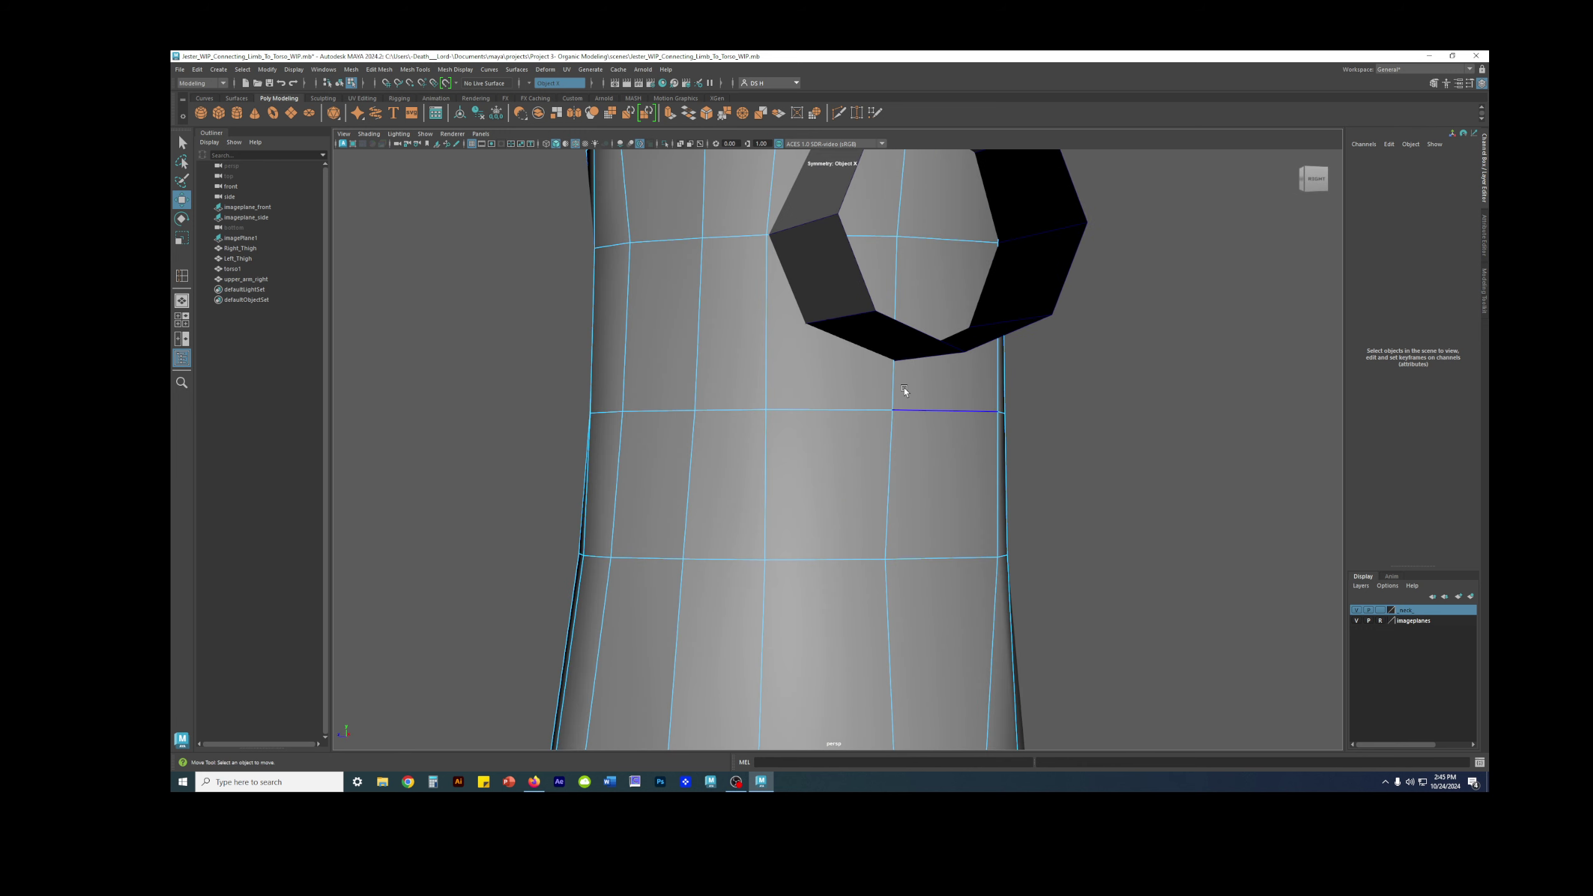
scroll(759, 276, "down", 3)
left_click_drag(760, 285, 725, 327, "alt")
left_click(771, 345)
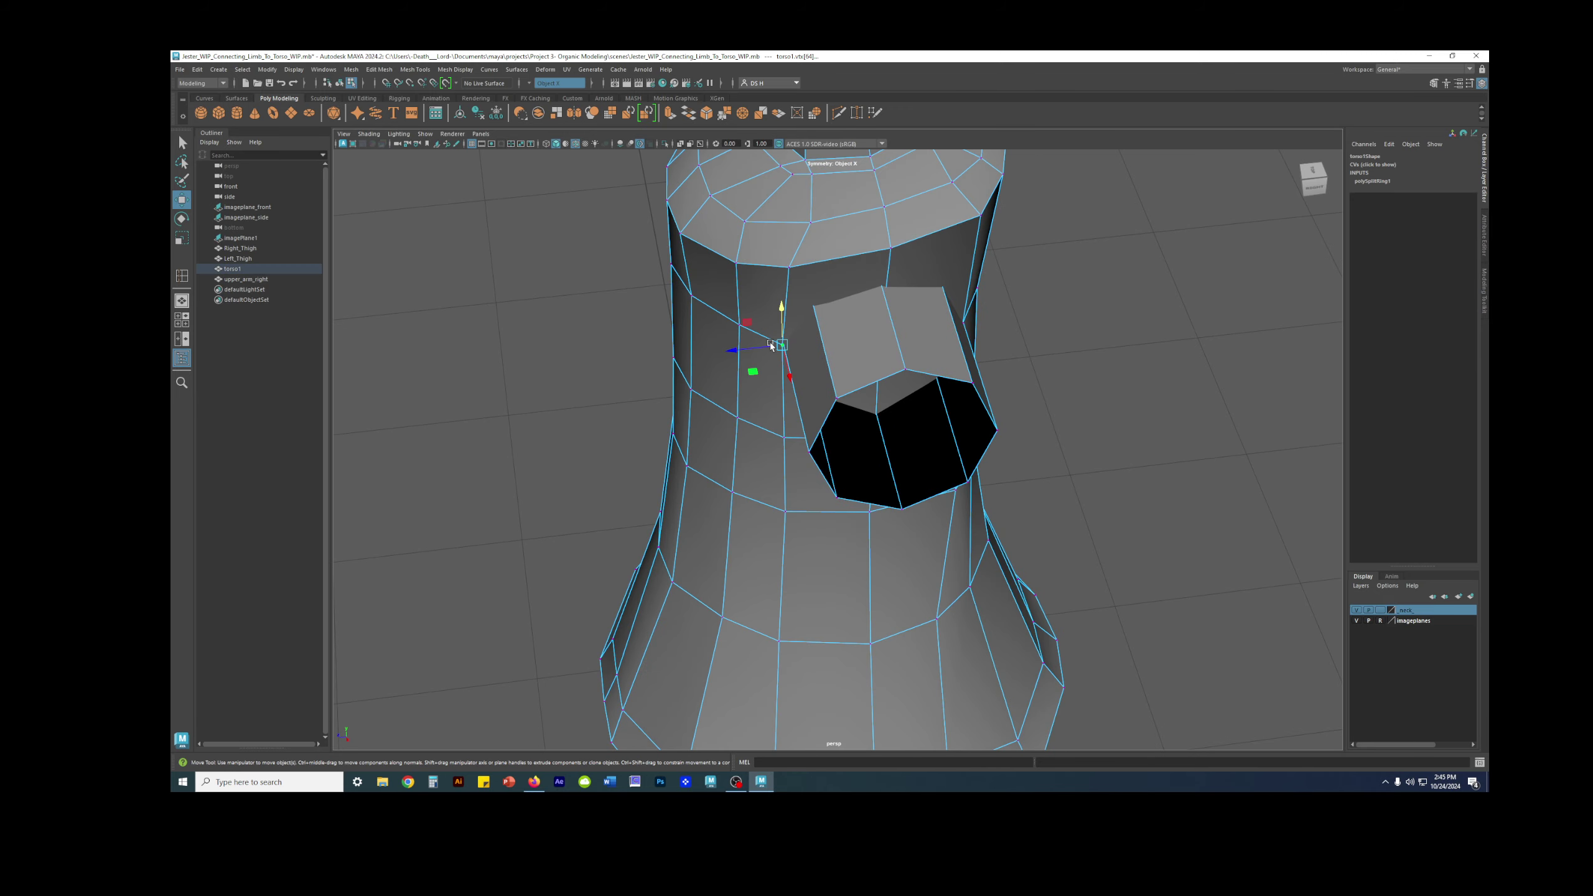
left_click_drag(829, 347, 904, 346, "alt")
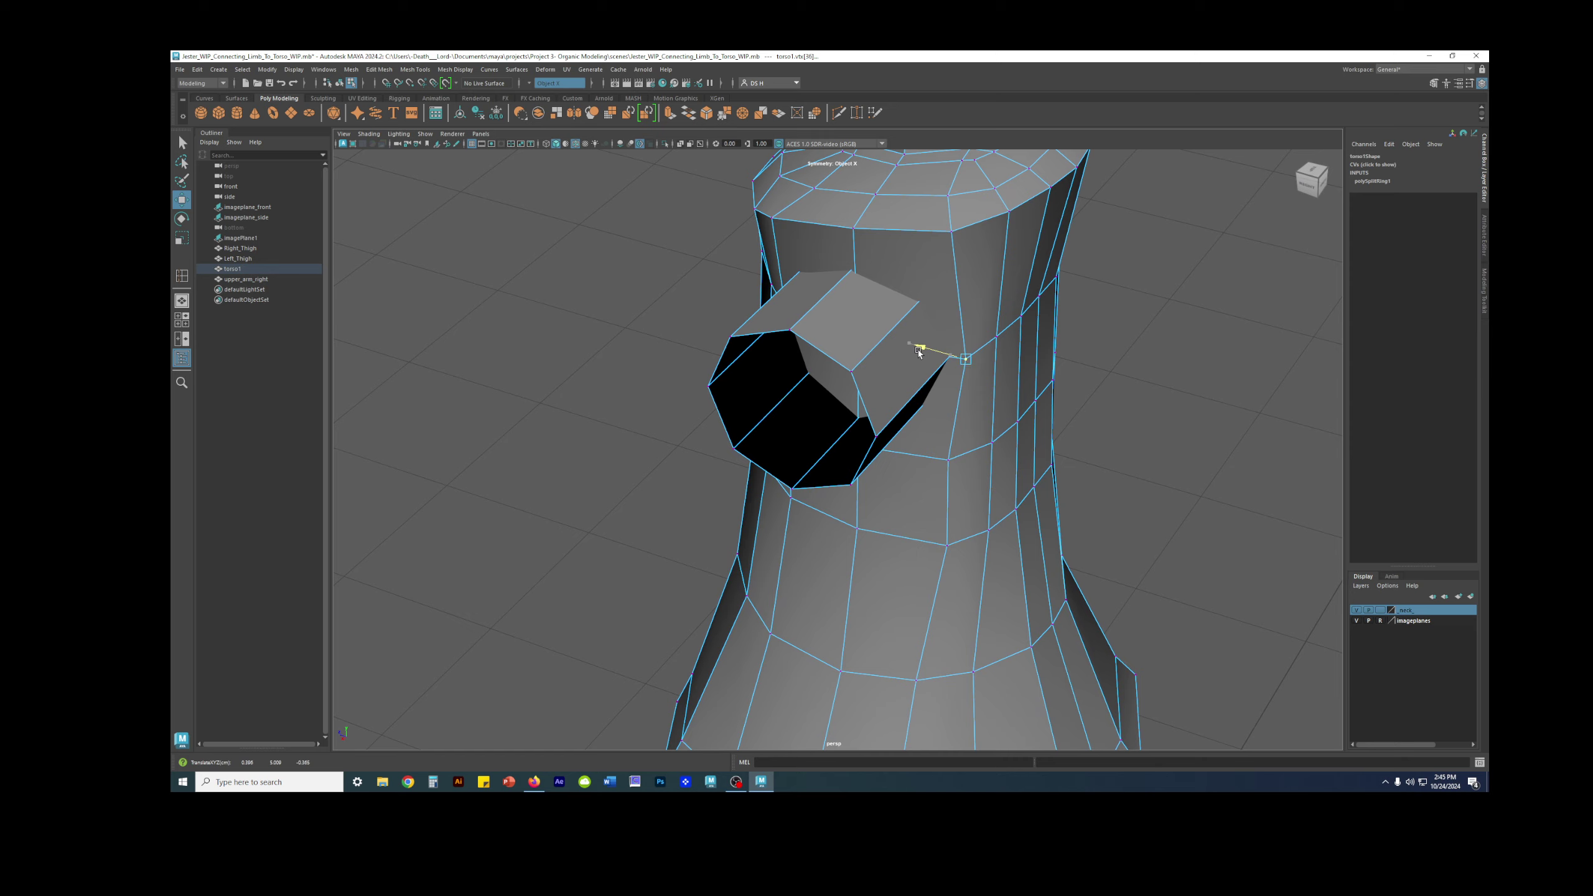
left_click_drag(945, 362, 1114, 357, "alt")
key("3")
key("1")
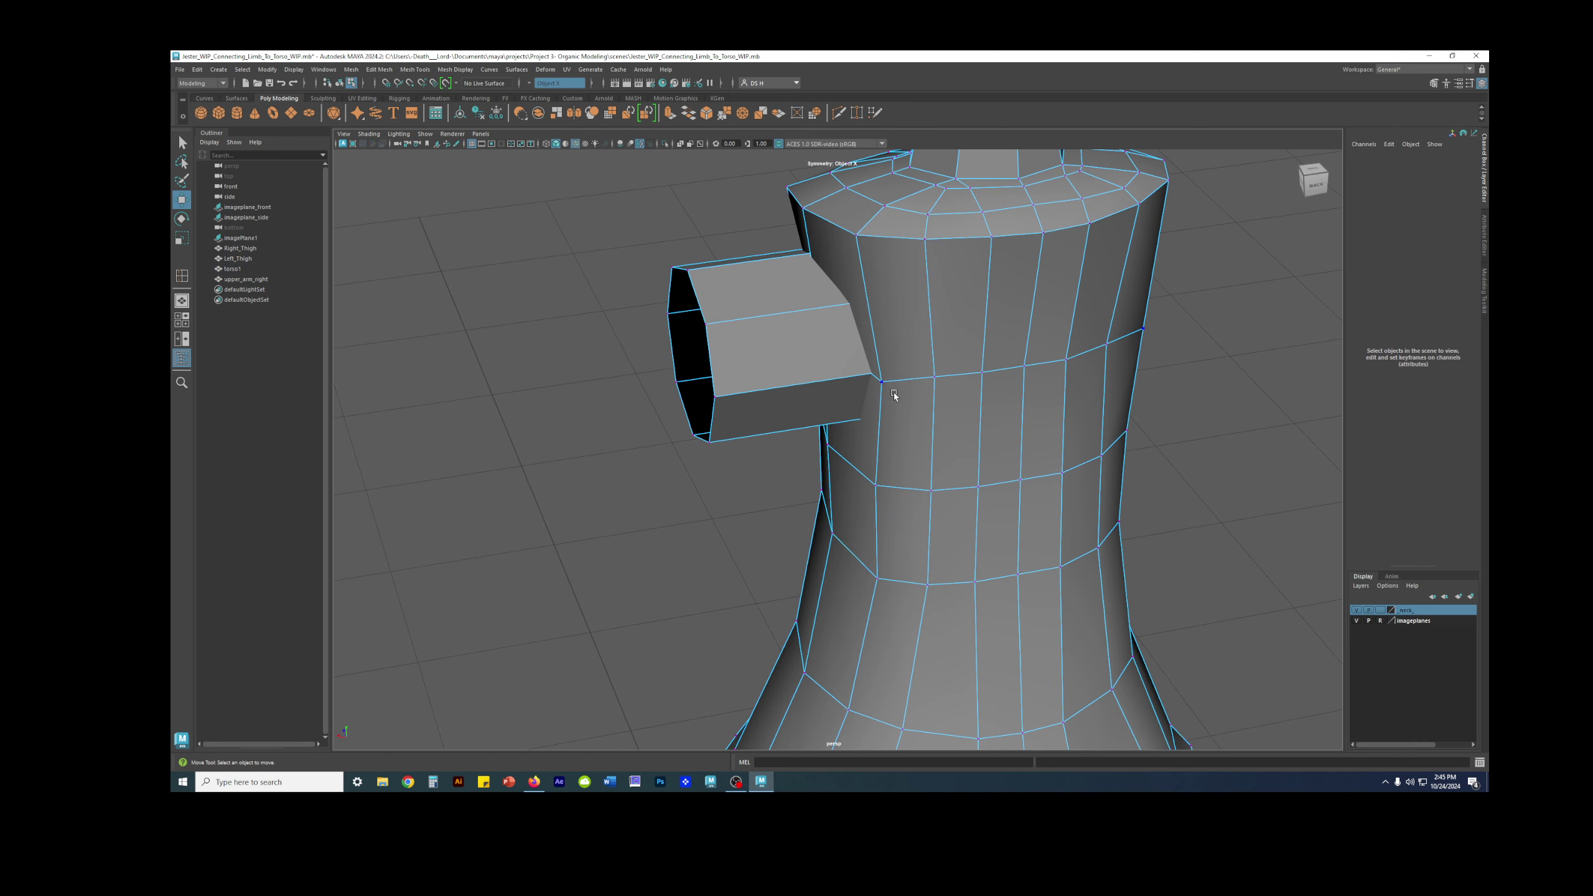
Compare the vertex's position before and after its move by undoing and redoing it, and clear the selection.
left_click_drag(971, 392, 1014, 400, "alt")
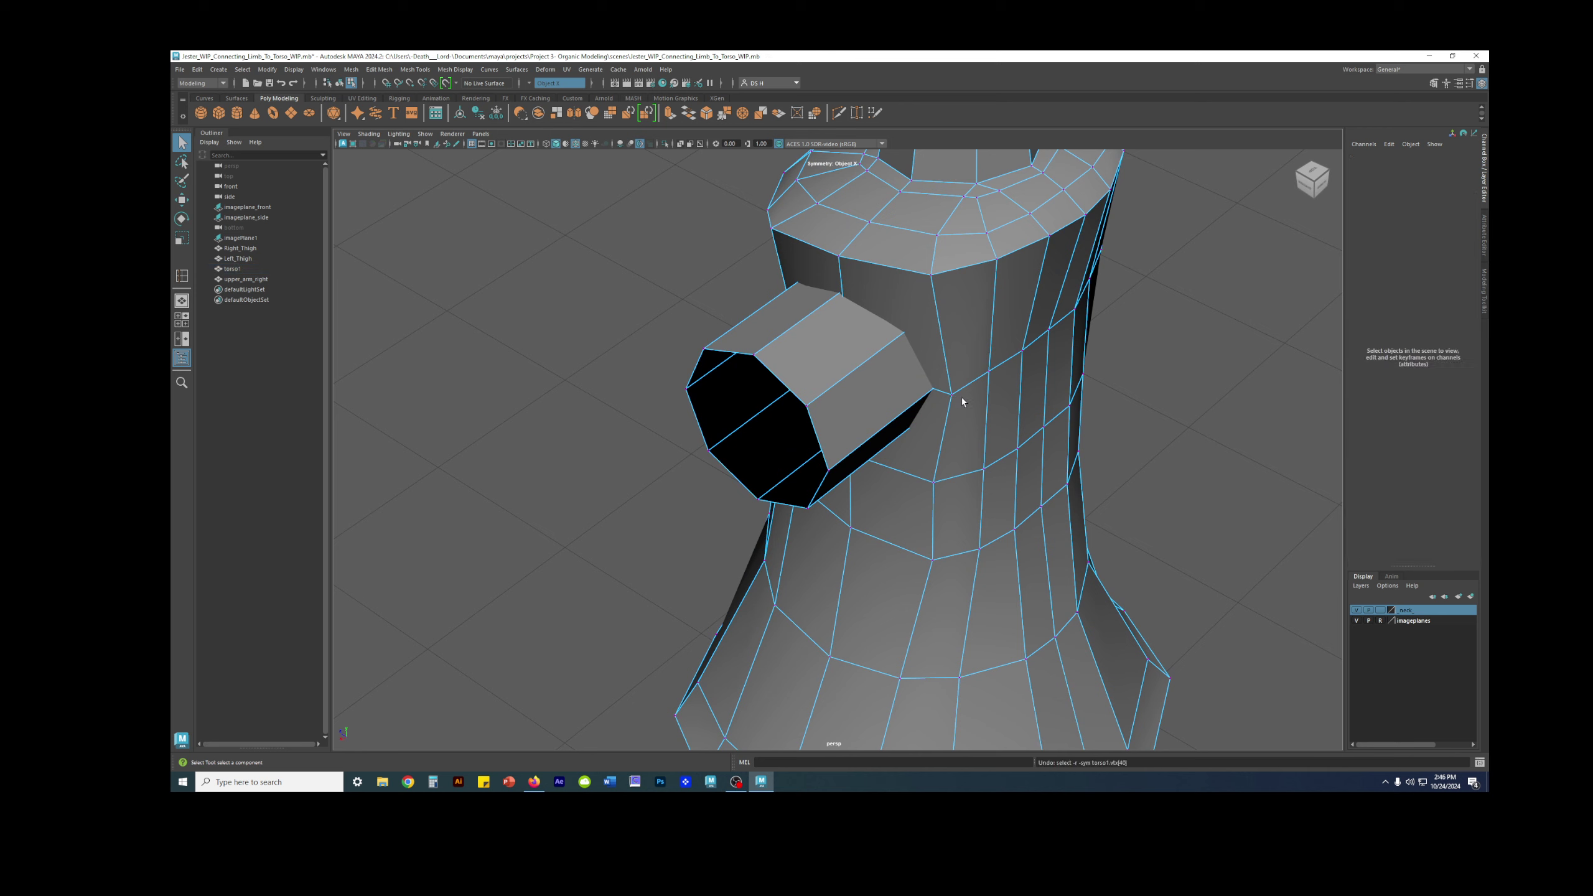
key("ctrl+z")
key("ctrl+z")
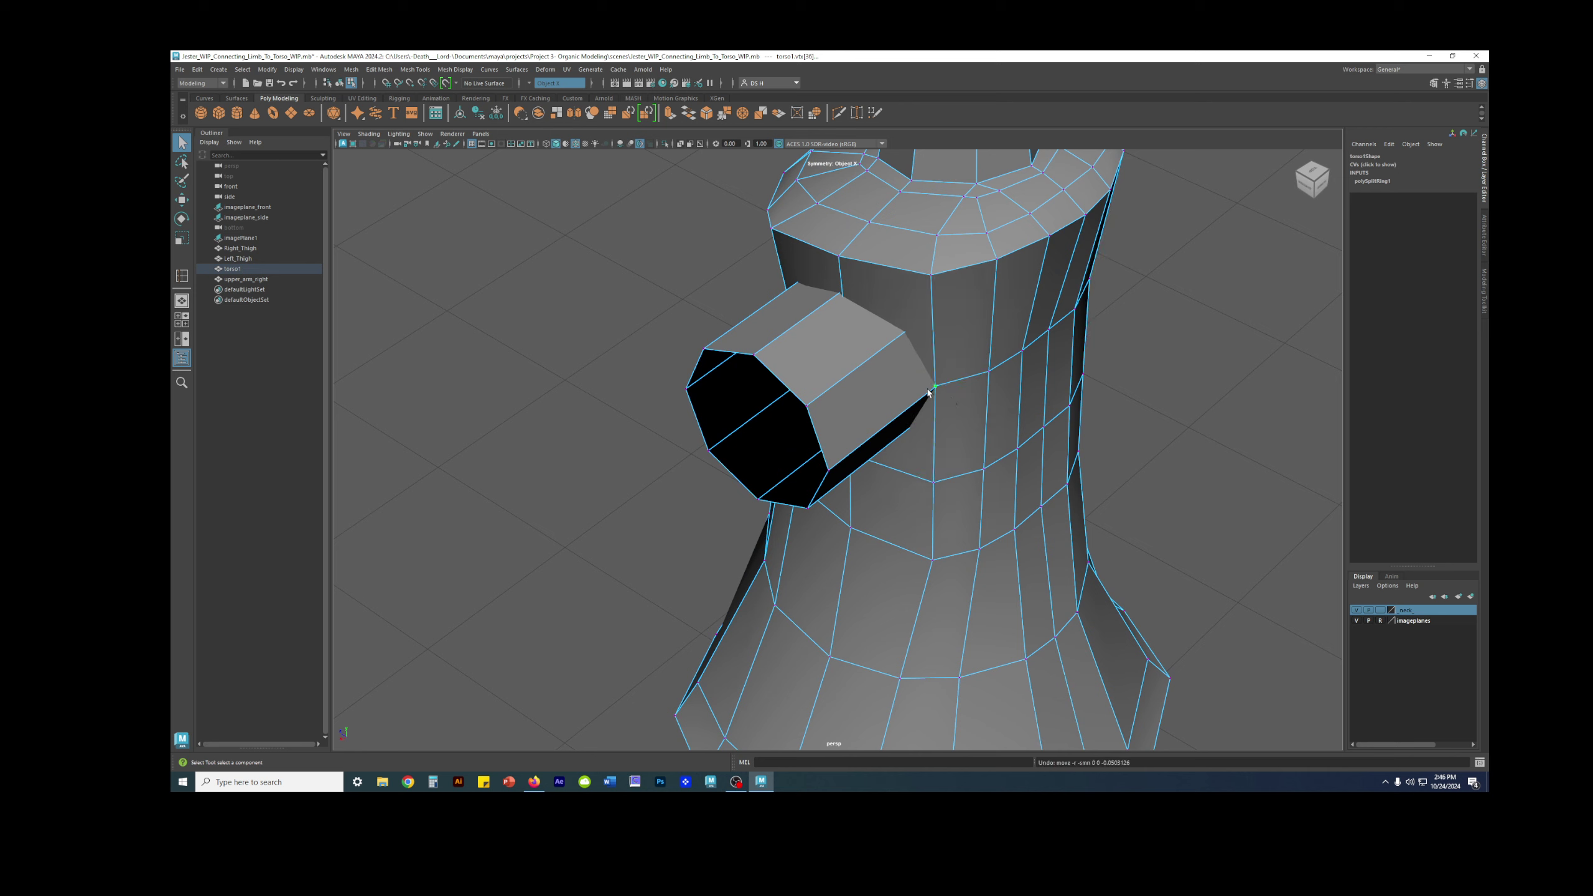
key("shift+z")
key("shift+z")
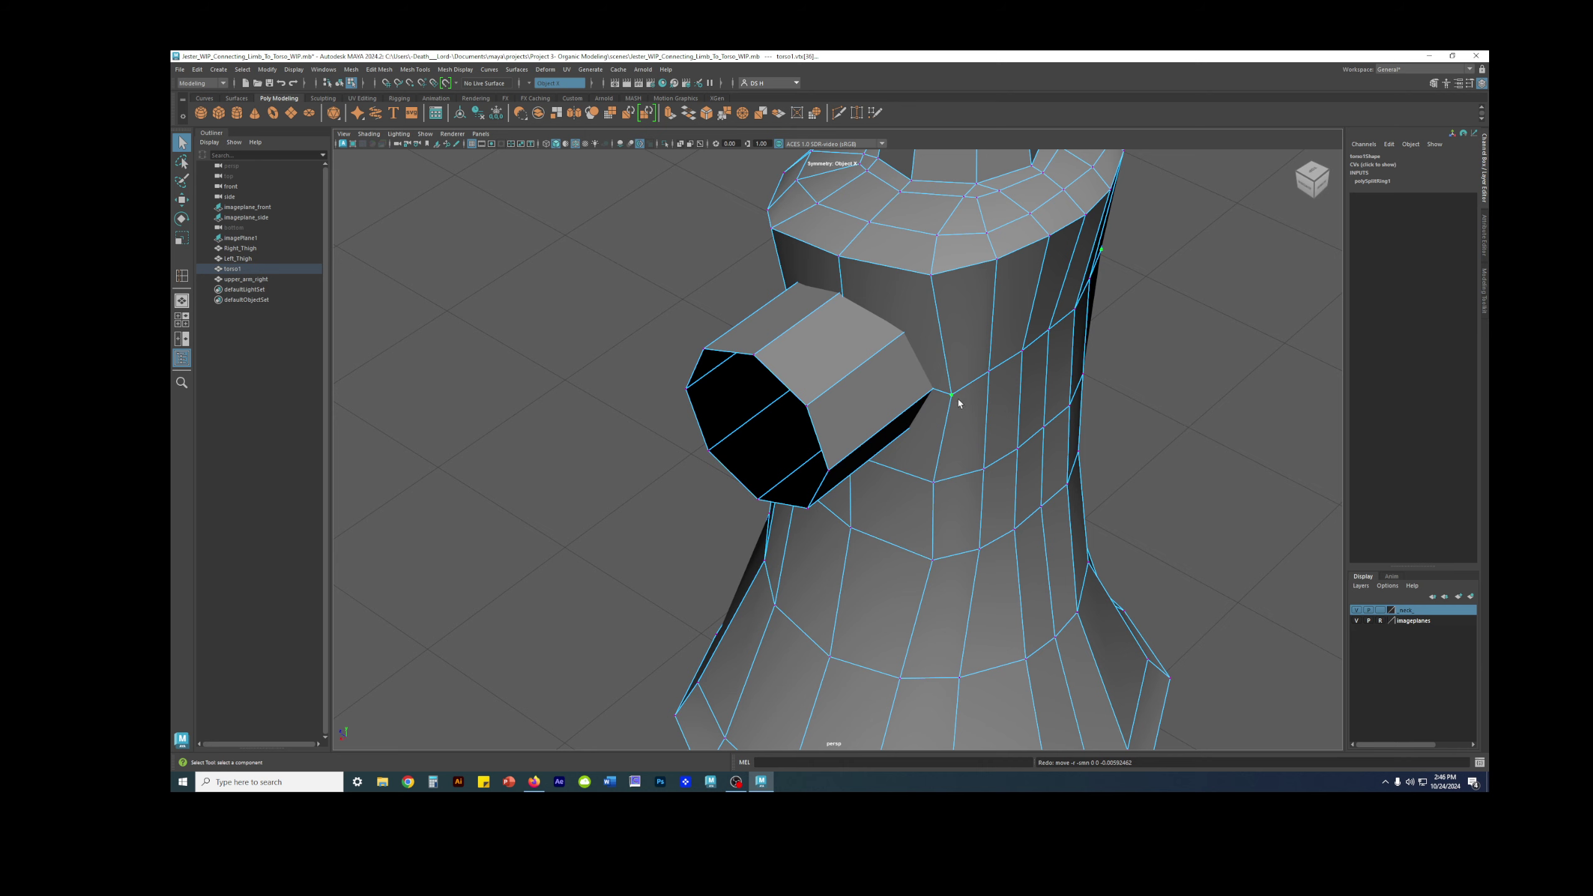
left_click(1204, 494)
Examine the torso's edge flow around the arm and from below, switching between object, edge and vertex selection.
right_click_drag(1000, 295, 1246, 181)
left_click_drag(1132, 312, 1098, 343, "alt")
left_click(993, 286)
left_click_drag(971, 335, 1035, 418, "alt")
right_click_drag(1034, 417, 960, 380, "alt")
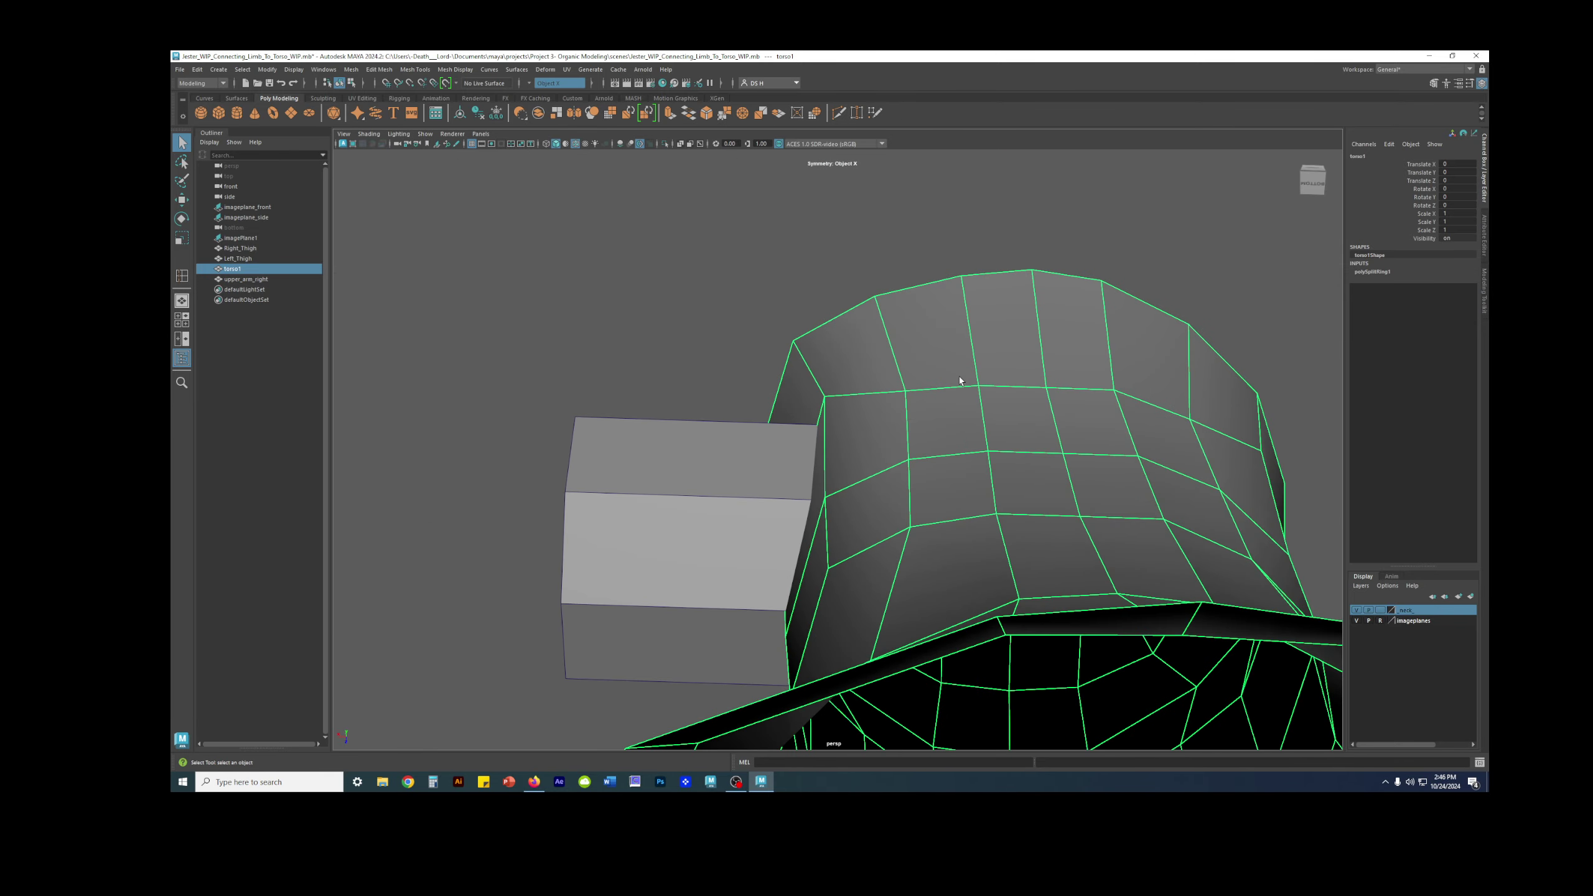
left_click_drag(1027, 390, 1004, 340, "alt")
right_click_drag(1010, 405, 998, 260)
mouse_move(985, 358)
left_mouse_down("alt")
mouse_move(1007, 390)
mouse_move(1017, 326)
mouse_move(982, 307)
mouse_move(989, 371)
left_mouse_up("alt")
left_click(982, 308)
right_click_drag(988, 371, 785, 317)
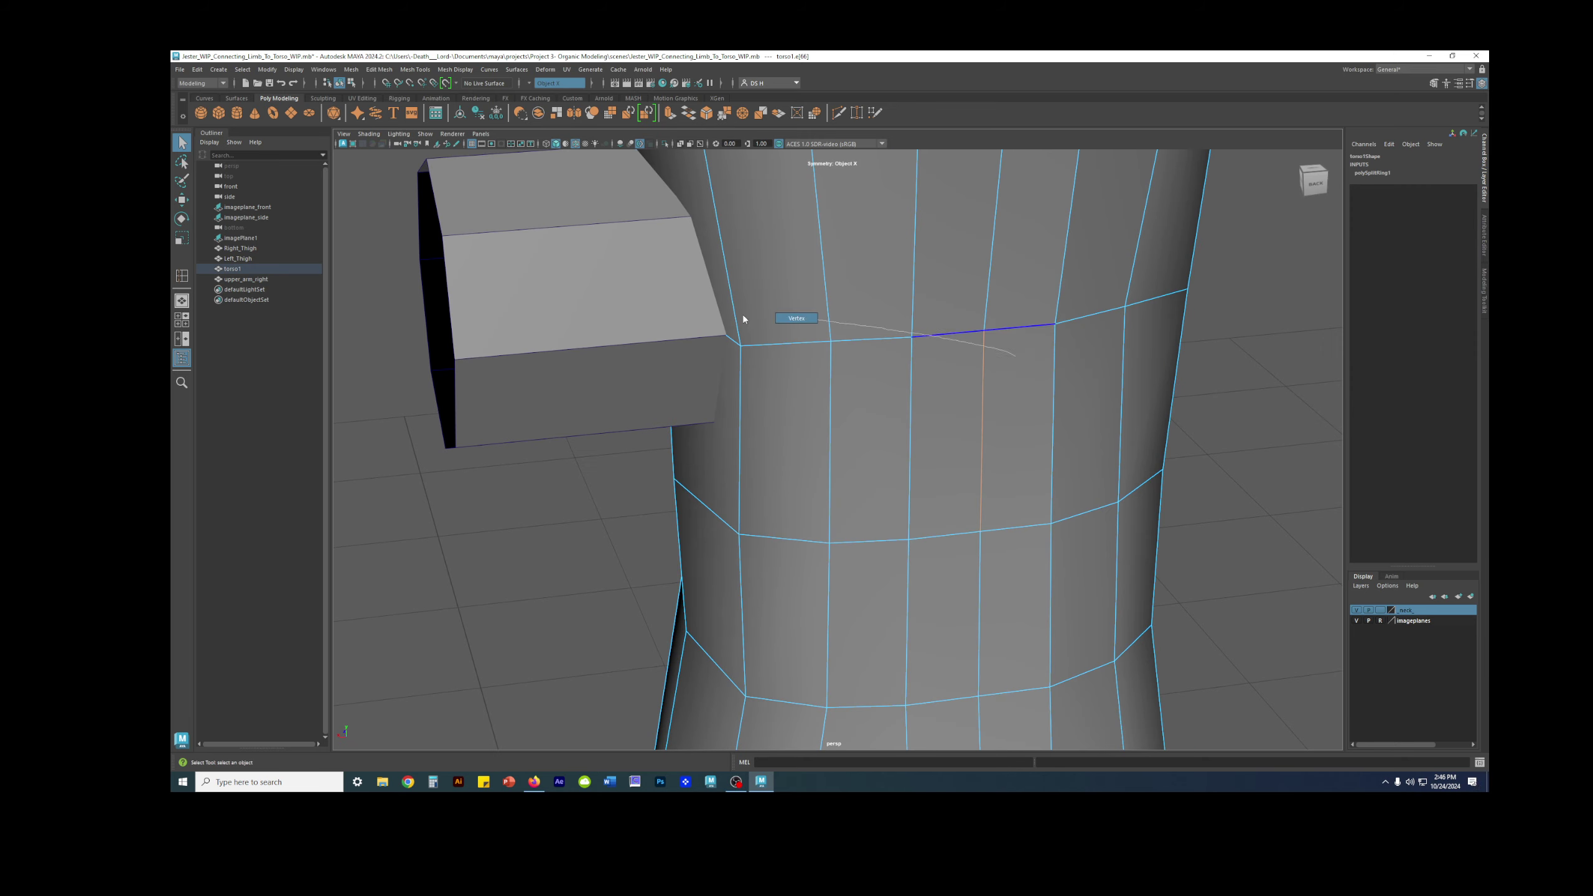
scroll(1015, 344, "down", 5)
left_click_drag(969, 292, 926, 448, "alt")
right_click_drag(927, 448, 913, 287)
left_click(911, 412)
left_click_drag(906, 416, 832, 420, "alt")
left_click(853, 408)
Compare the torso's smooth preview with the unsmoothed mesh around the shoulder and arm.
left_click_drag(806, 440, 854, 277, "alt")
key("3")
key("1")
key("3")
key("1")
key("3")
left_click_drag(942, 360, 1019, 418, "alt")
left_click_drag(876, 347, 925, 402, "alt")
left_click(936, 349)
key("1")
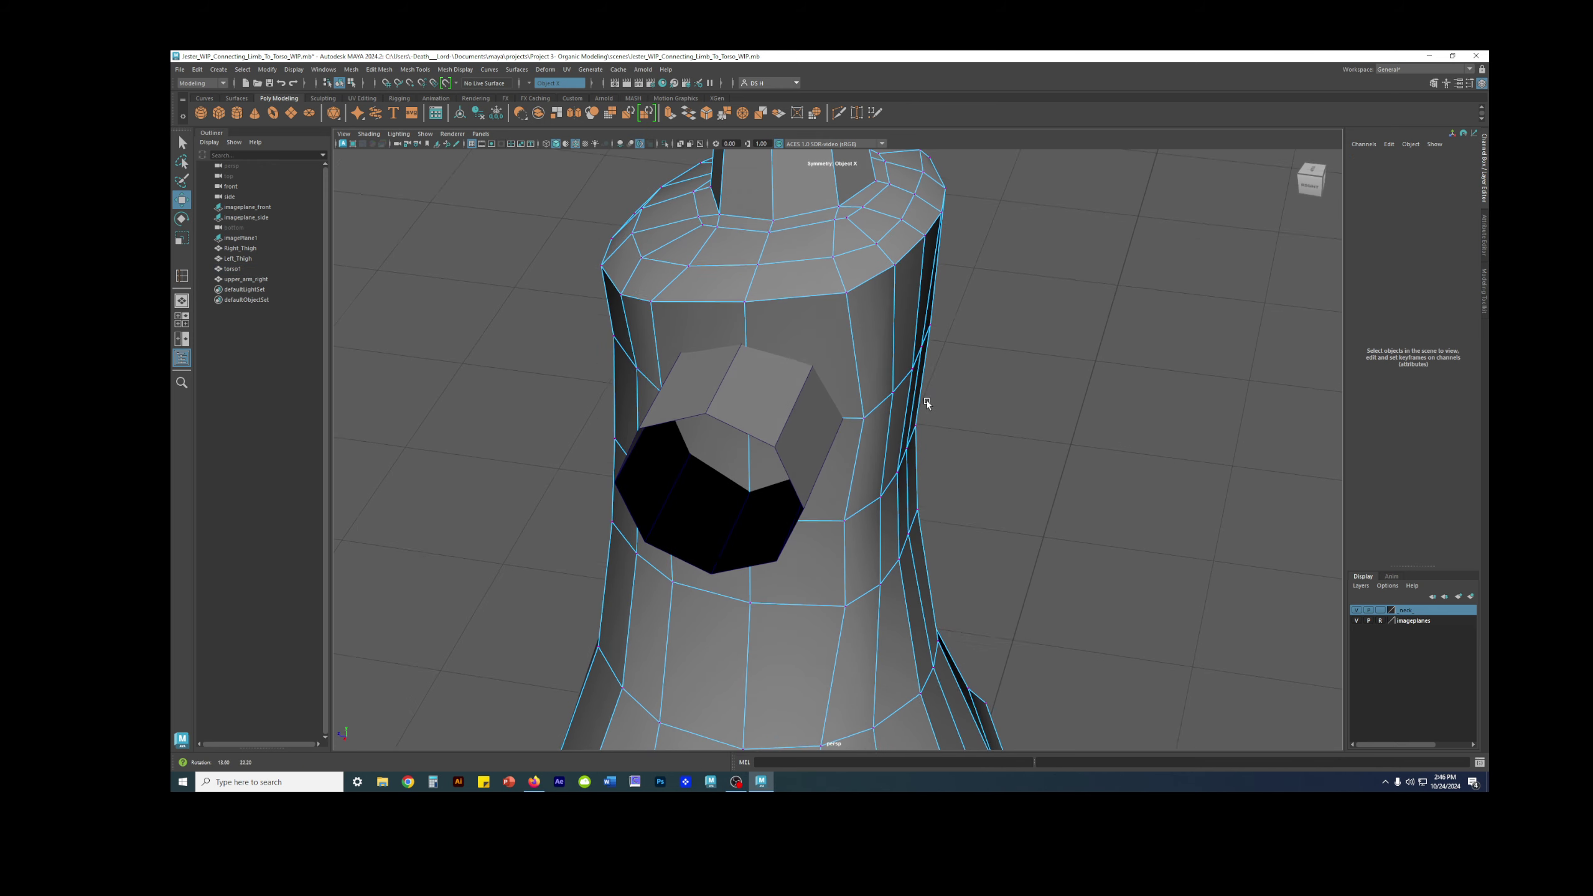
Move the torso vertex at the front side of the arm on the middle edge loop along Z, away from the arm.
left_click(864, 421)
left_click(1003, 402)
right_click_drag(865, 347, 1001, 267)
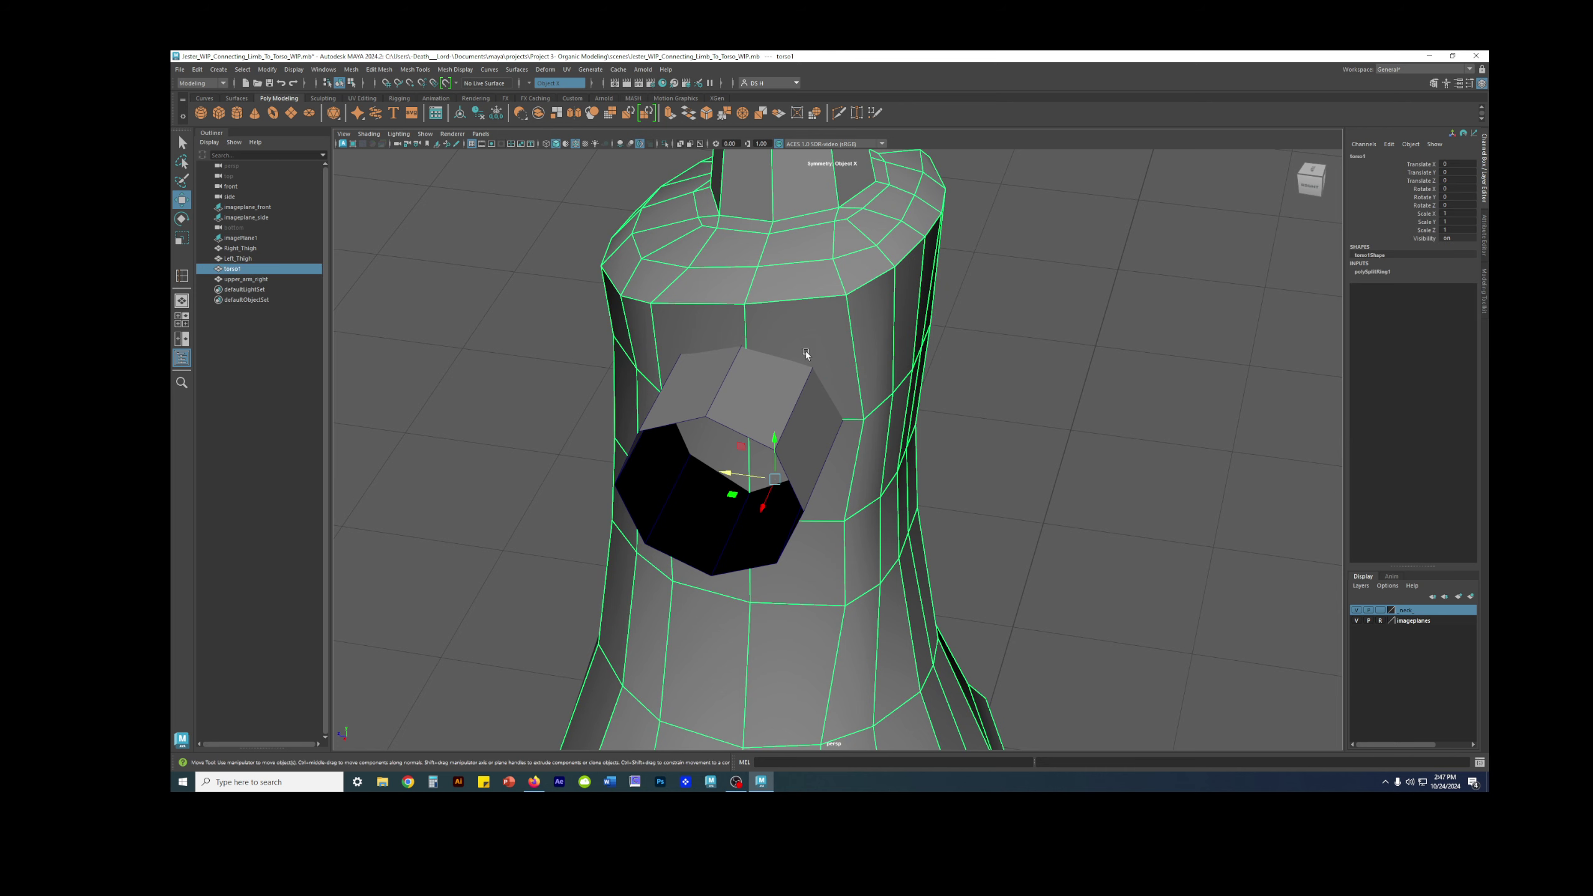
left_click_drag(842, 422, 801, 302, "alt")
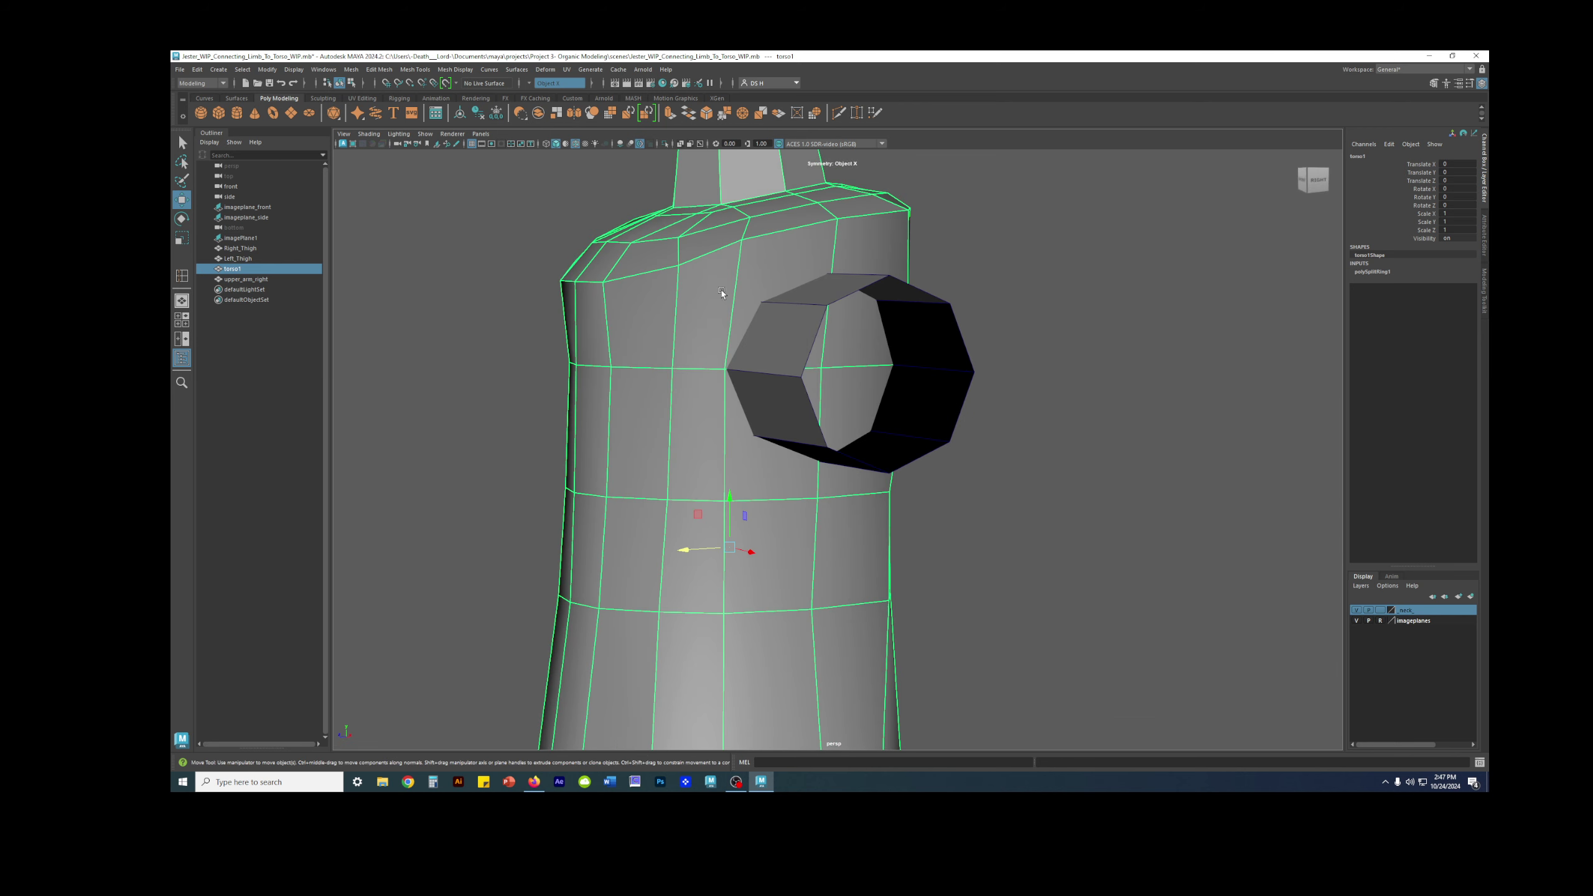
key("F9")
left_click(728, 367)
left_click_drag(729, 368, 731, 401, "alt")
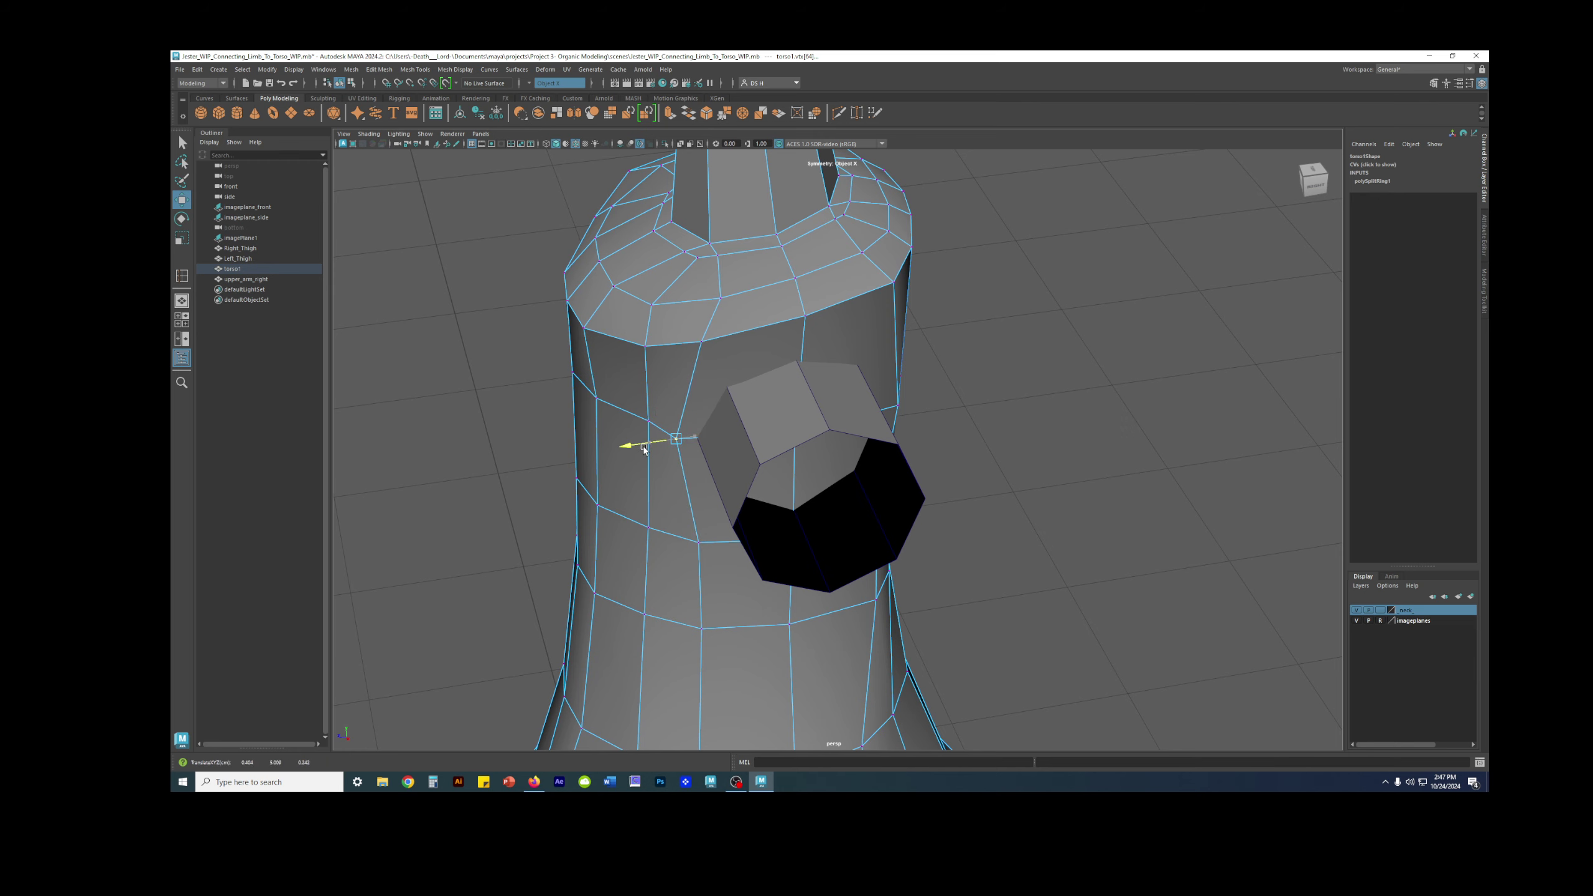
left_click_drag(644, 448, 617, 376, "alt")
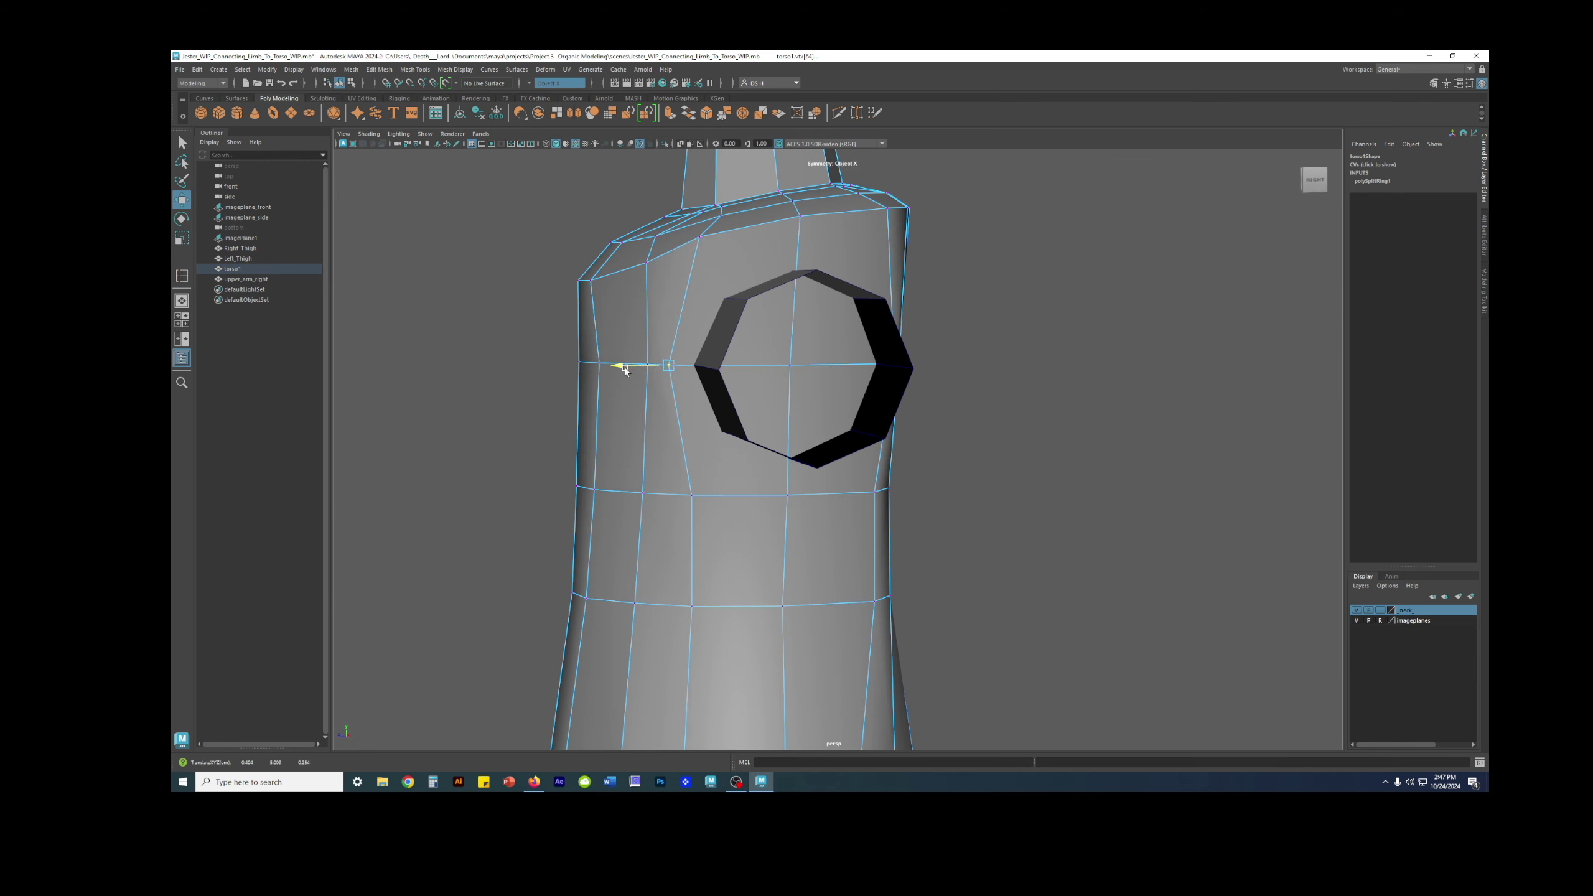
left_click_drag(688, 368, 808, 409, "alt")
left_click_drag(654, 419, 926, 370, "alt")
Move the next vertex toward the chest on the same loop along Z to even the spacing, and preview the smoothed mesh.
left_click(1187, 317)
left_click(785, 451)
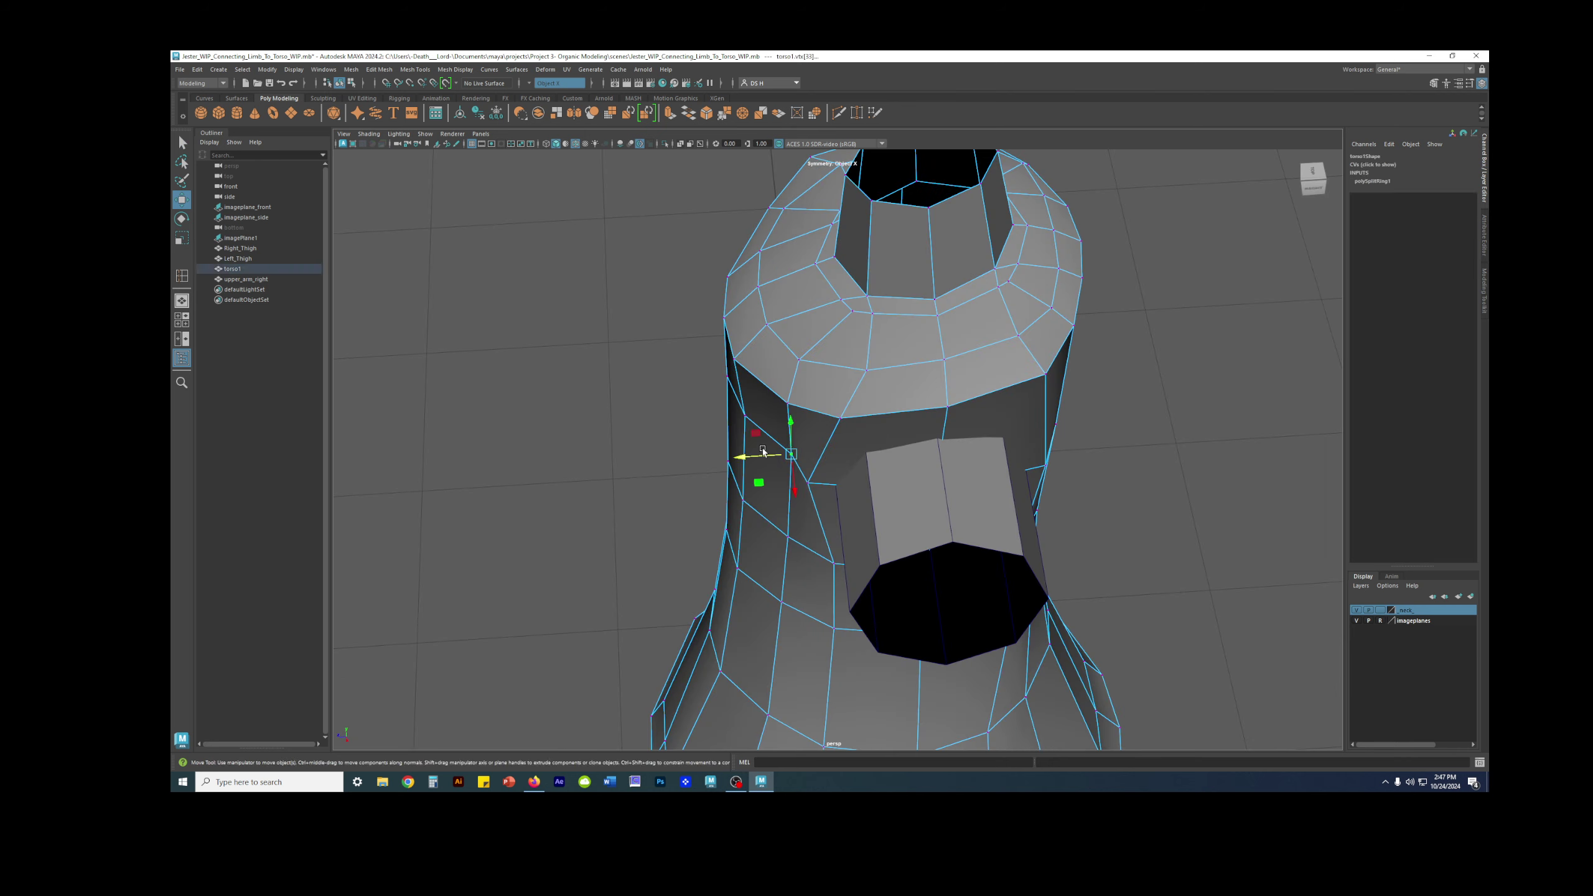
left_click_drag(770, 464, 807, 373)
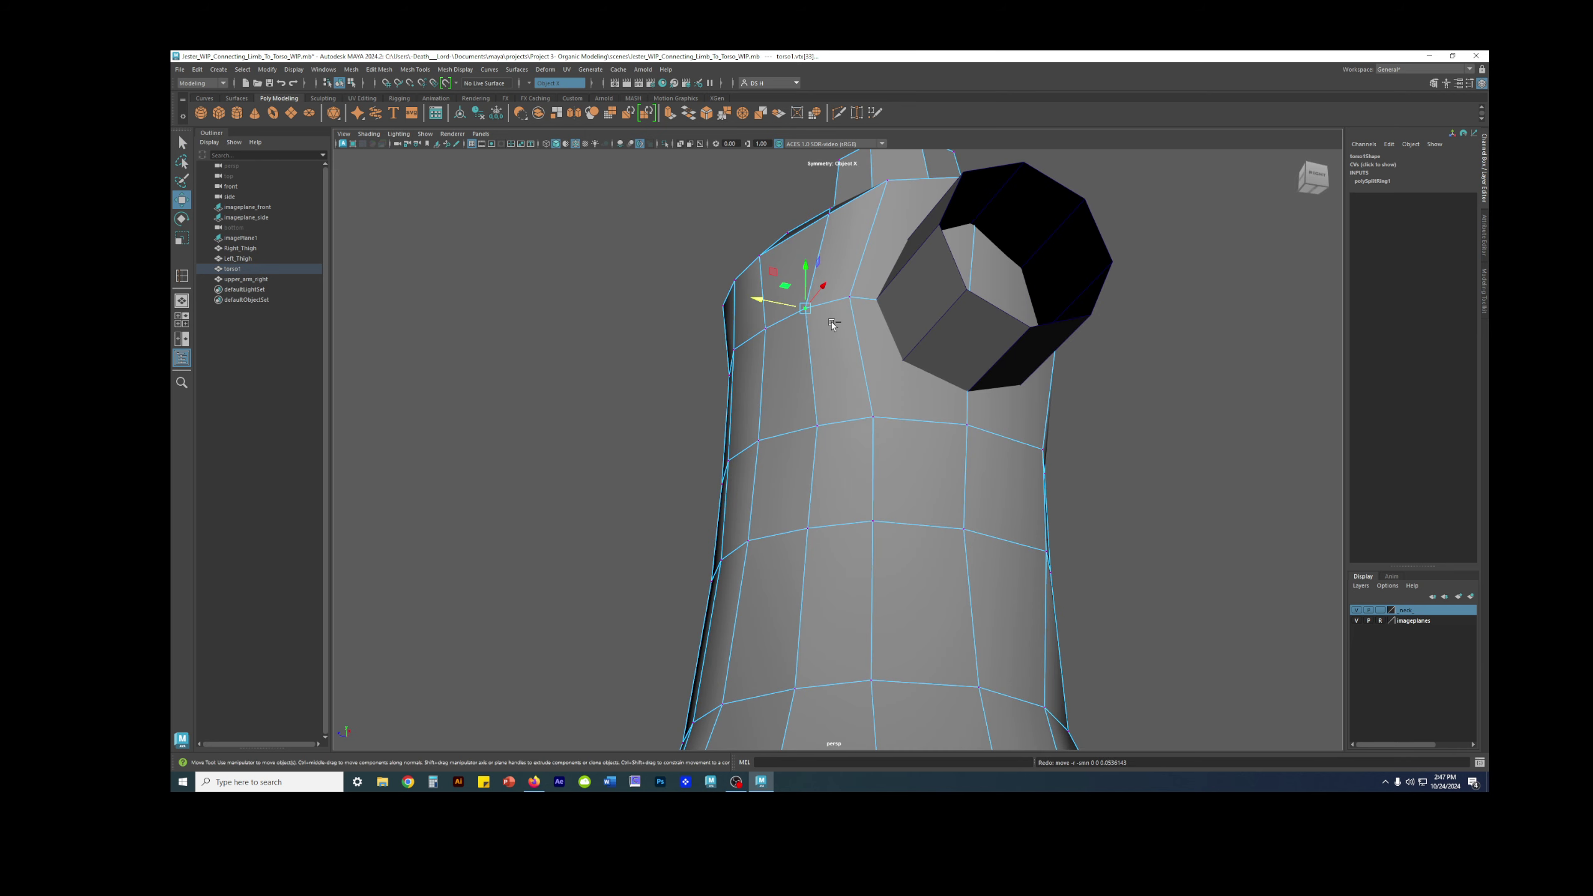
left_click_drag(802, 302, 1043, 441, "alt")
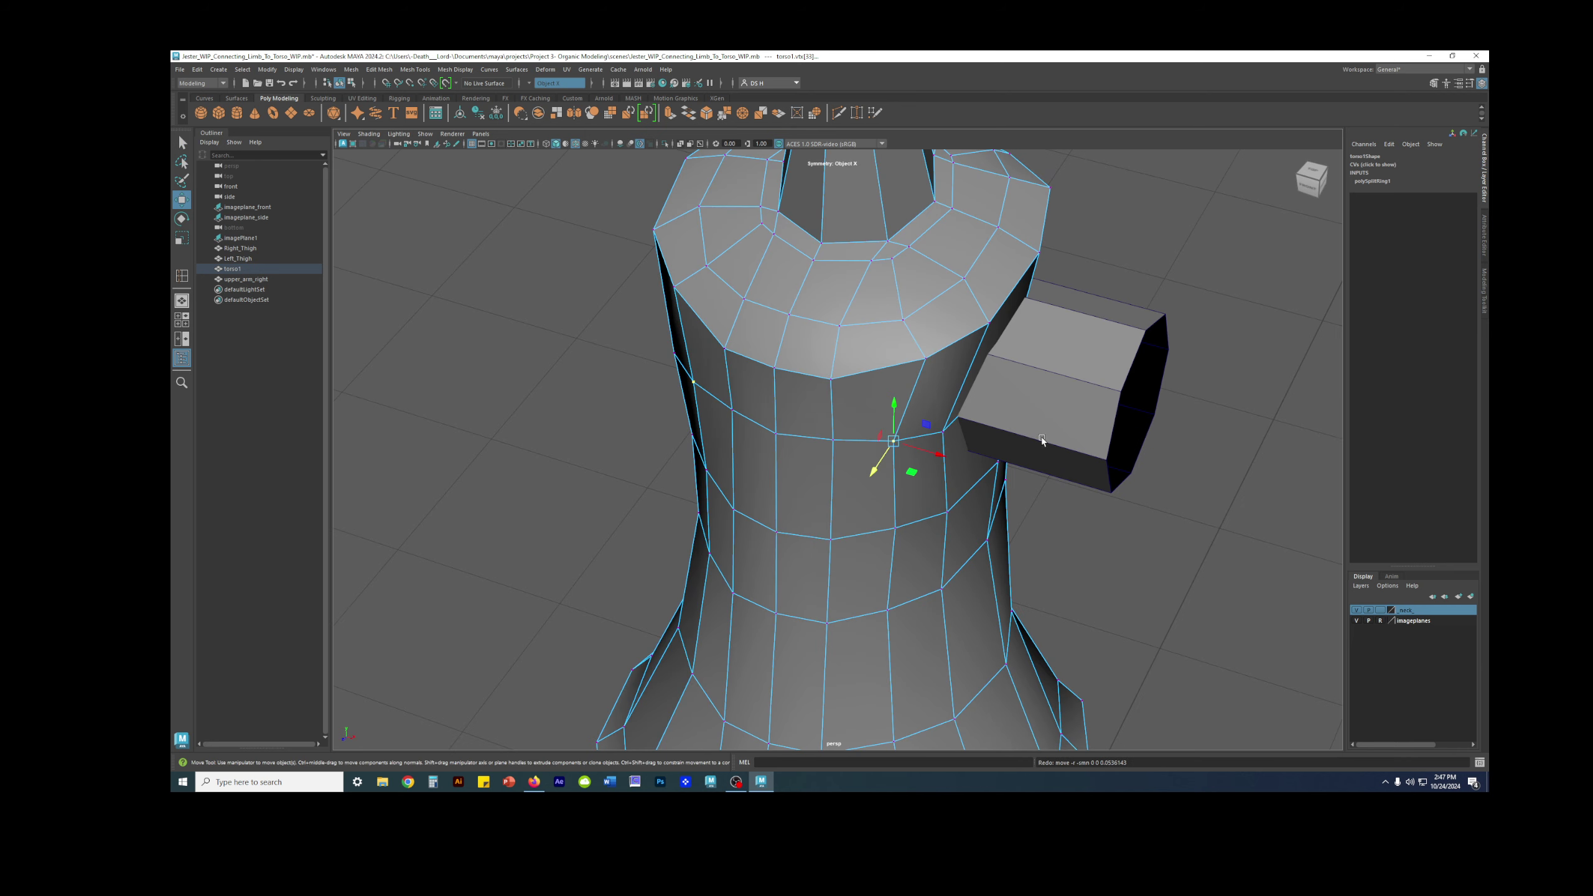
key("3")
left_click_drag(963, 472, 778, 396, "alt")
key("1")
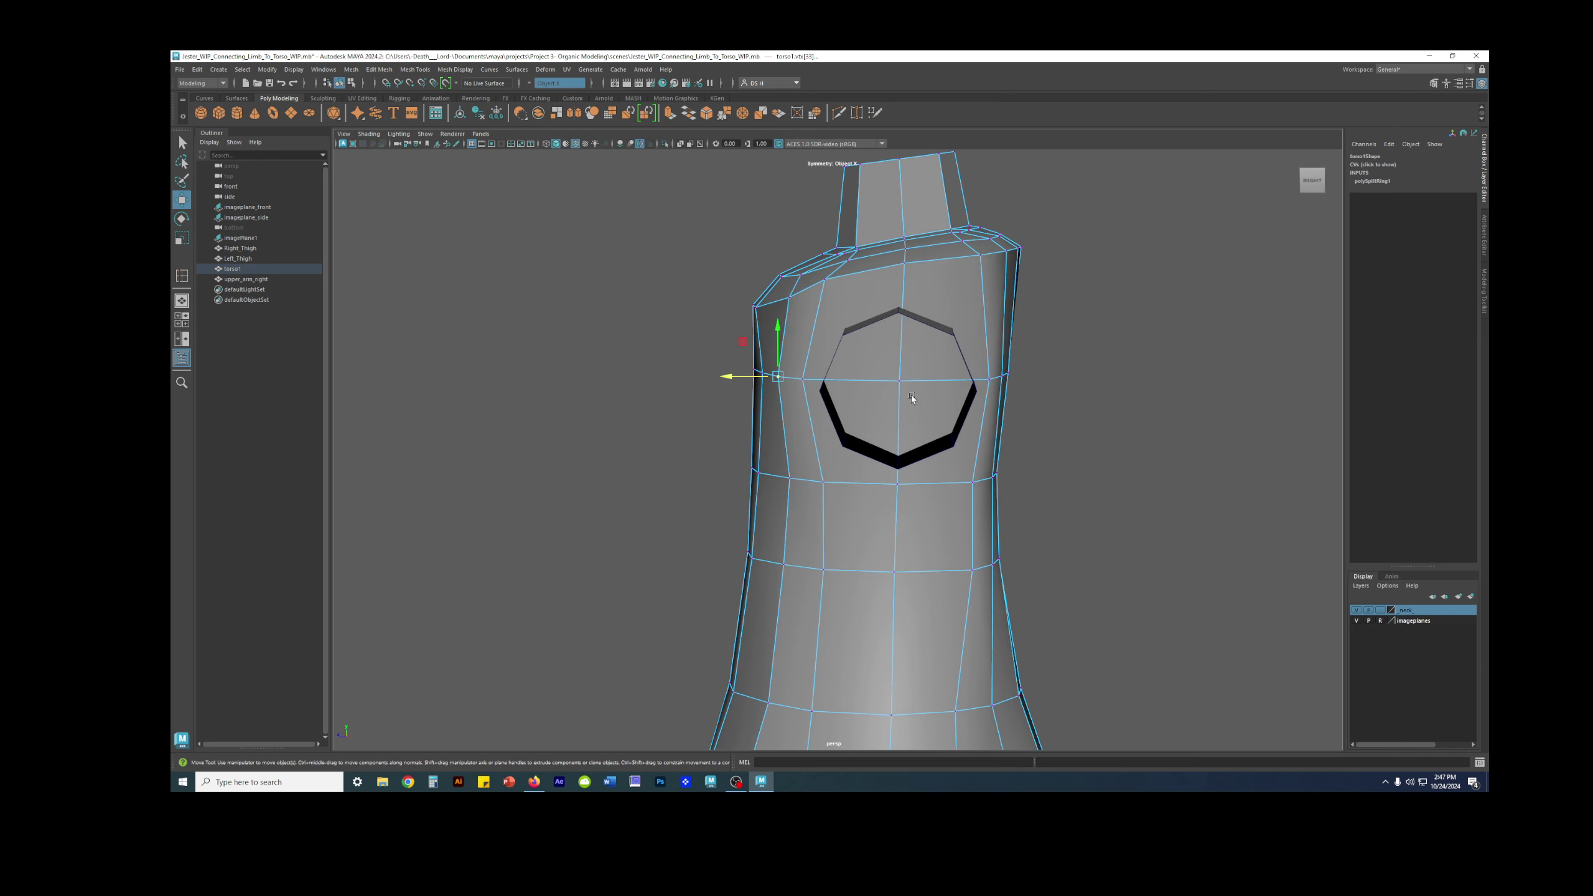
Insert an edge loop around the torso between the shoulder rim and the middle edge loop, just above the arm.
left_click_drag(1058, 387, 961, 307, "alt")
right_click_drag(879, 292, 995, 243)
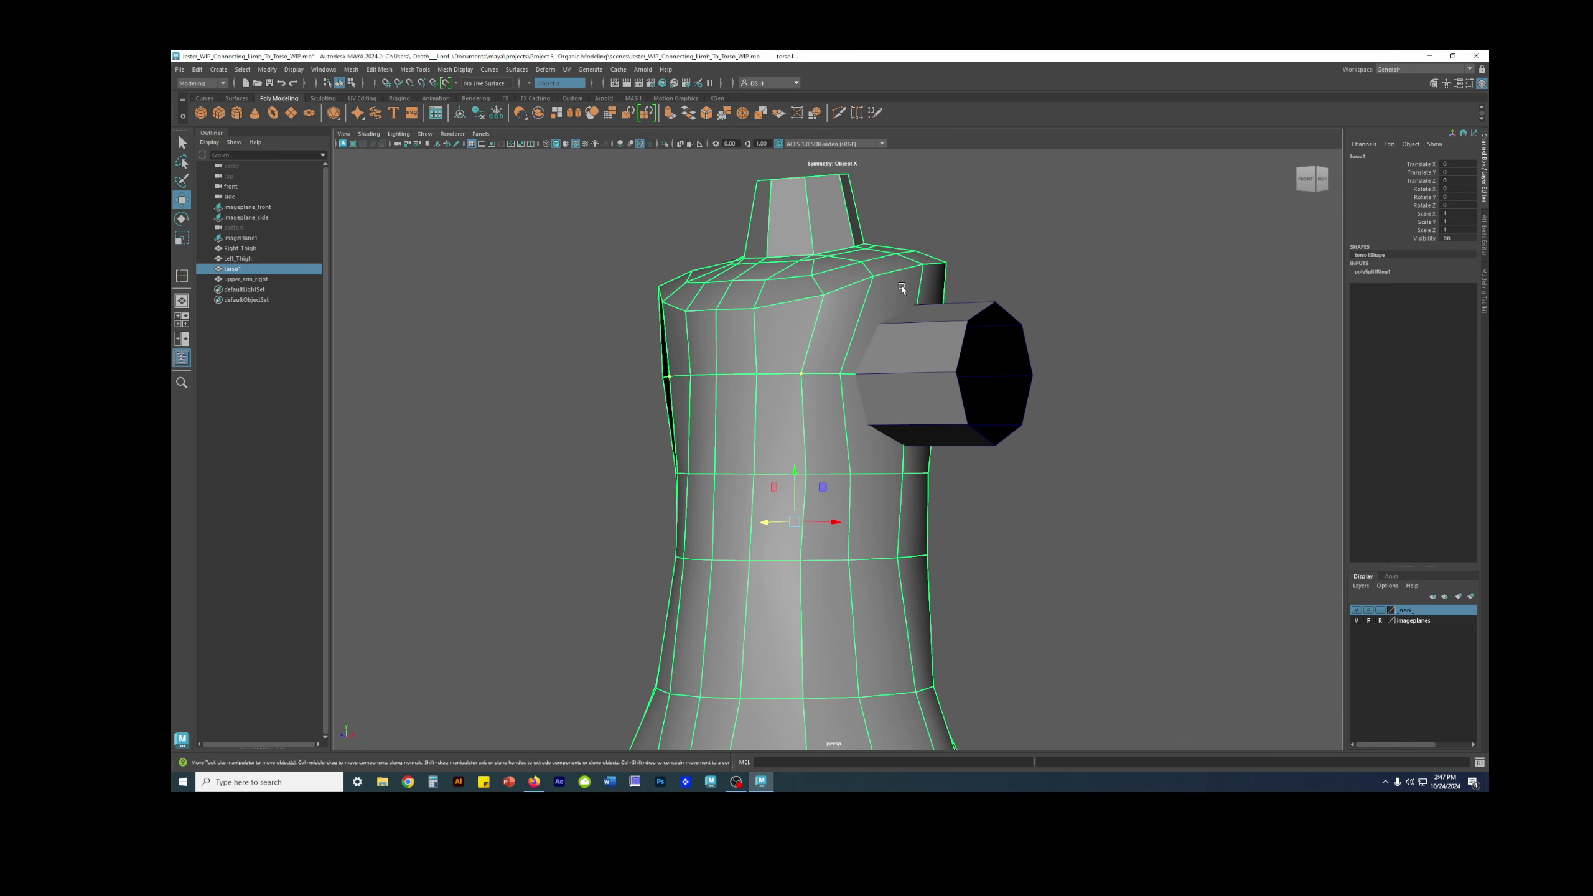
left_click_drag(932, 288, 842, 292, "alt")
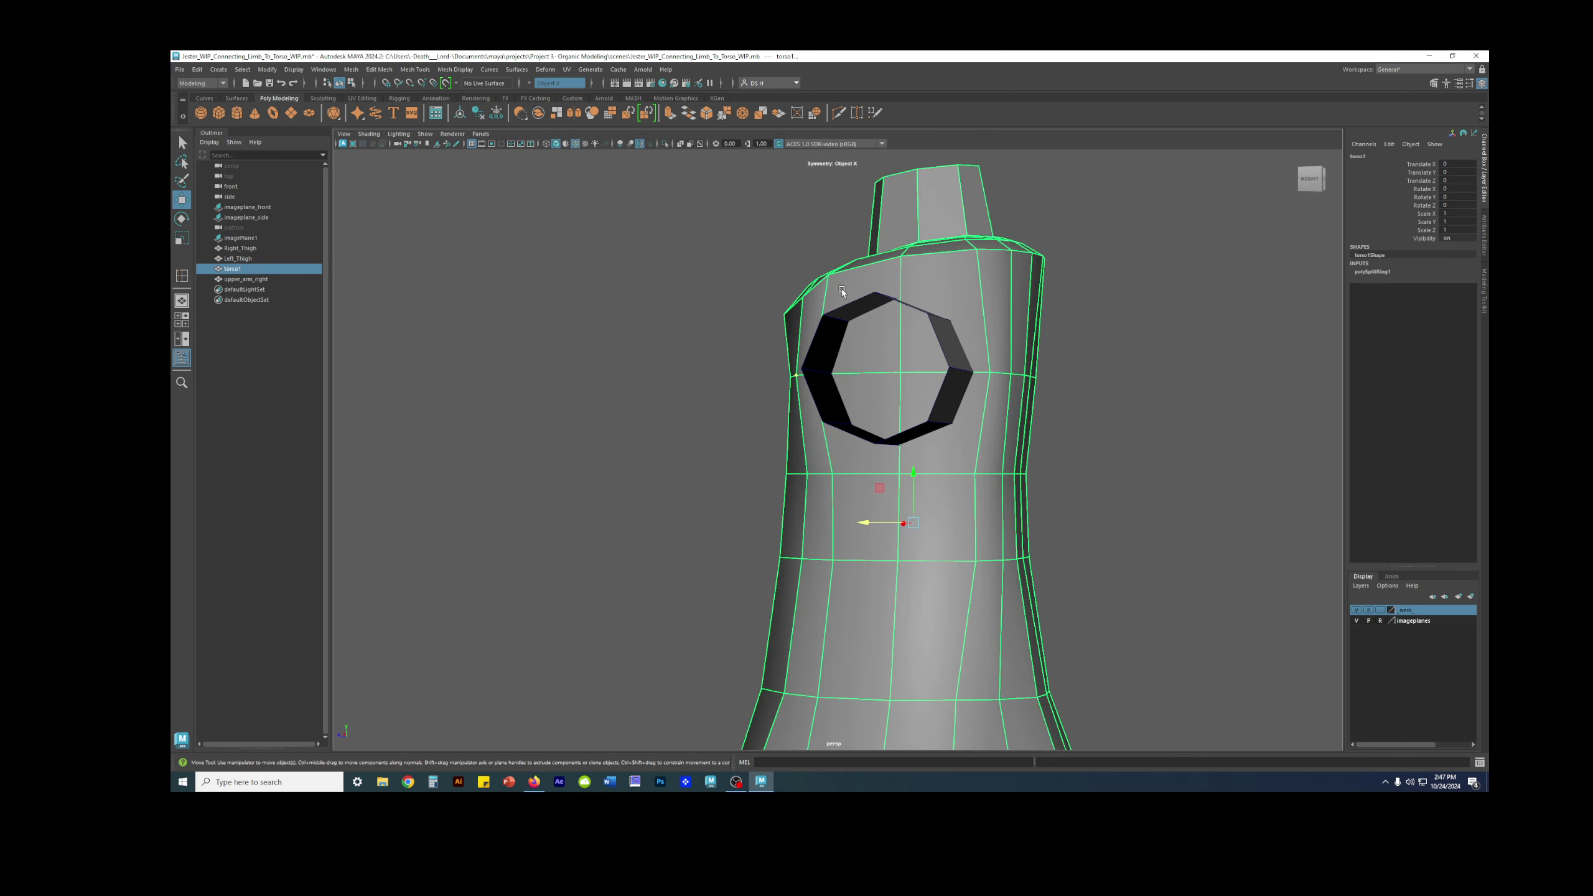
right_click(948, 277, "shift")
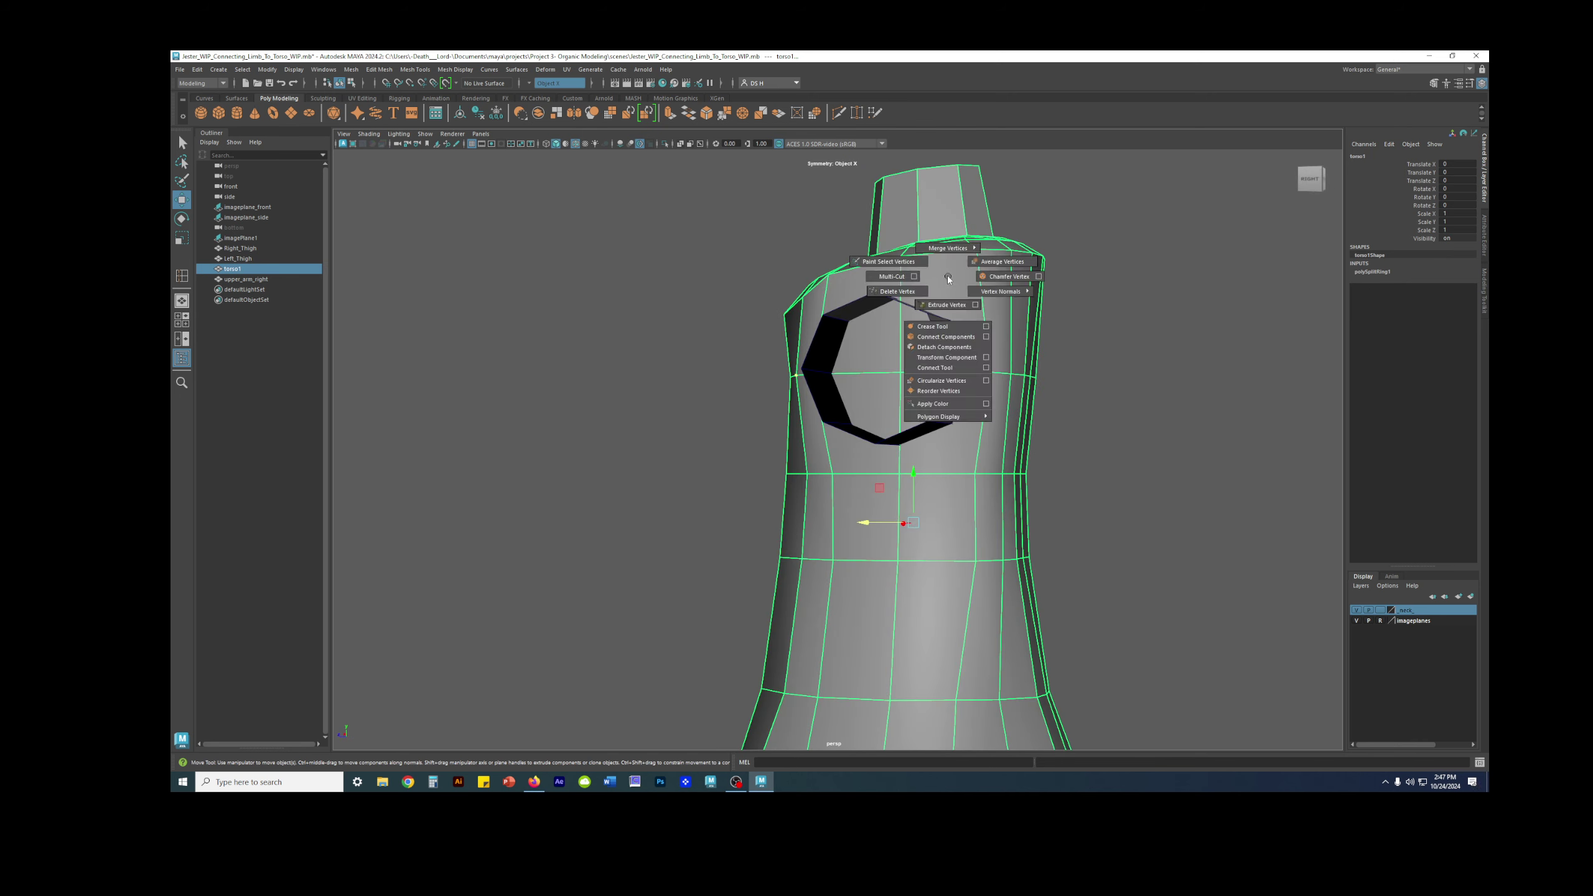
right_click_drag(948, 278, 881, 278)
left_click(1155, 249)
right_click_drag(1003, 272, 1061, 248)
left_click(1142, 229)
left_click(995, 247)
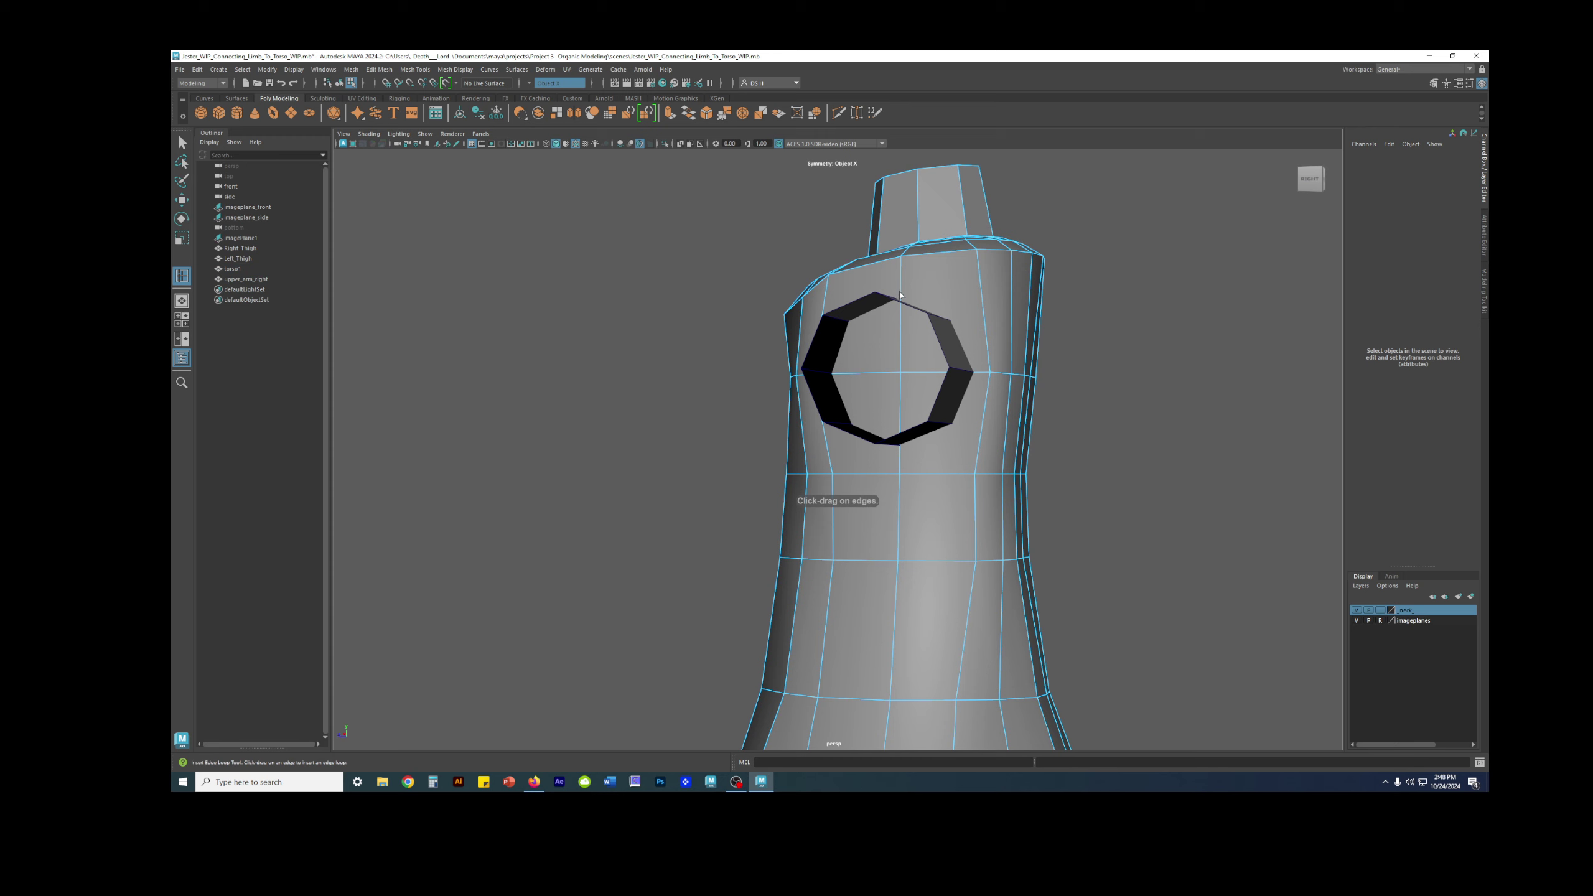
left_click_drag(900, 295, 966, 296, "alt")
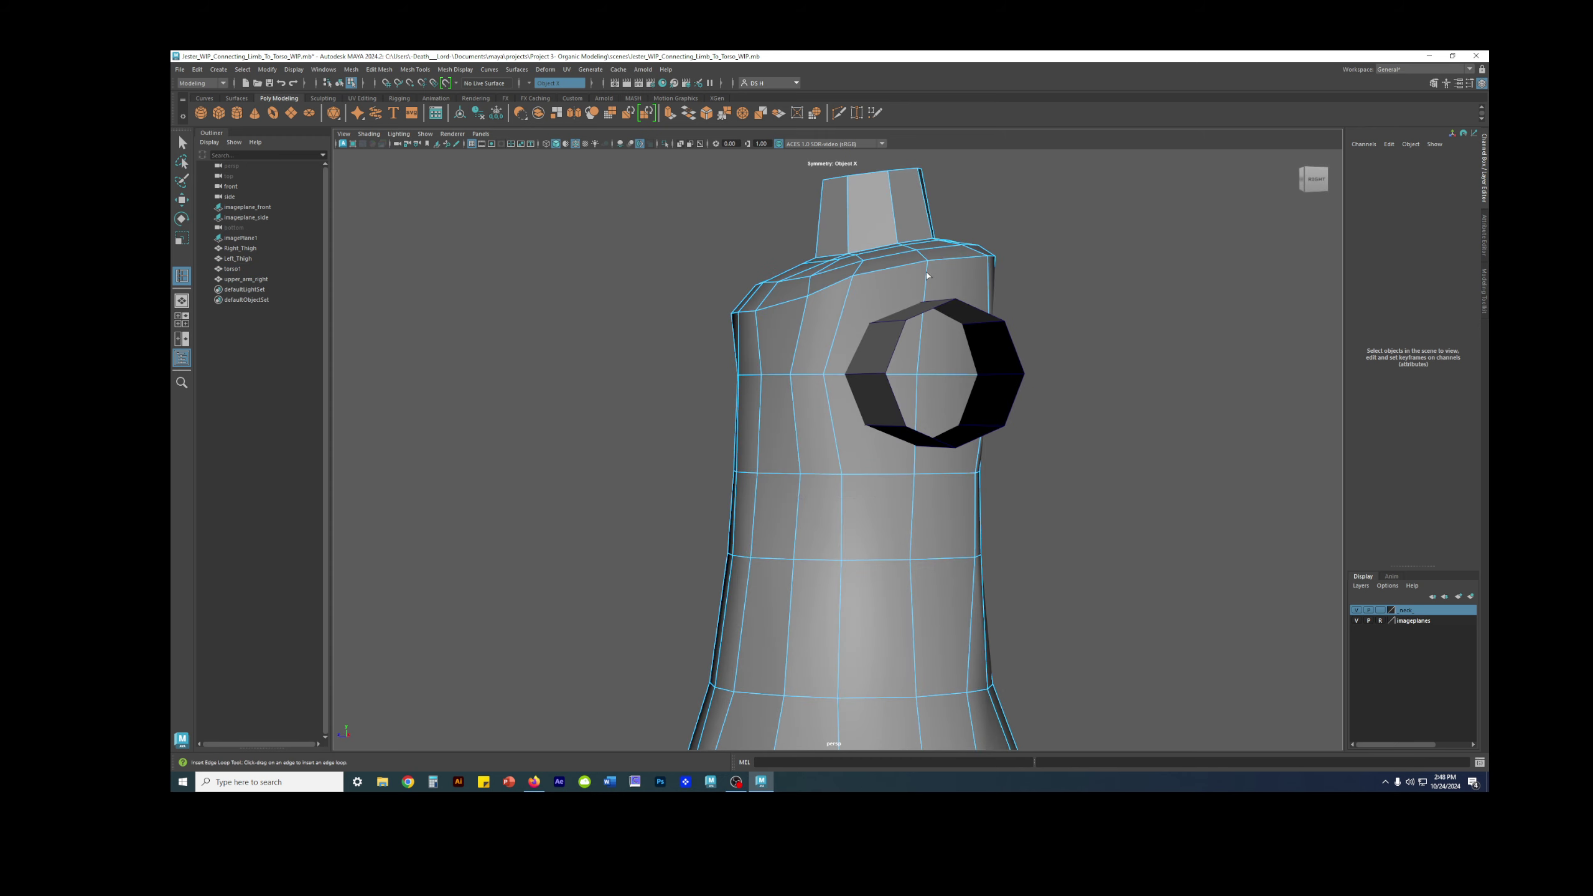
left_click_drag(928, 276, 932, 281)
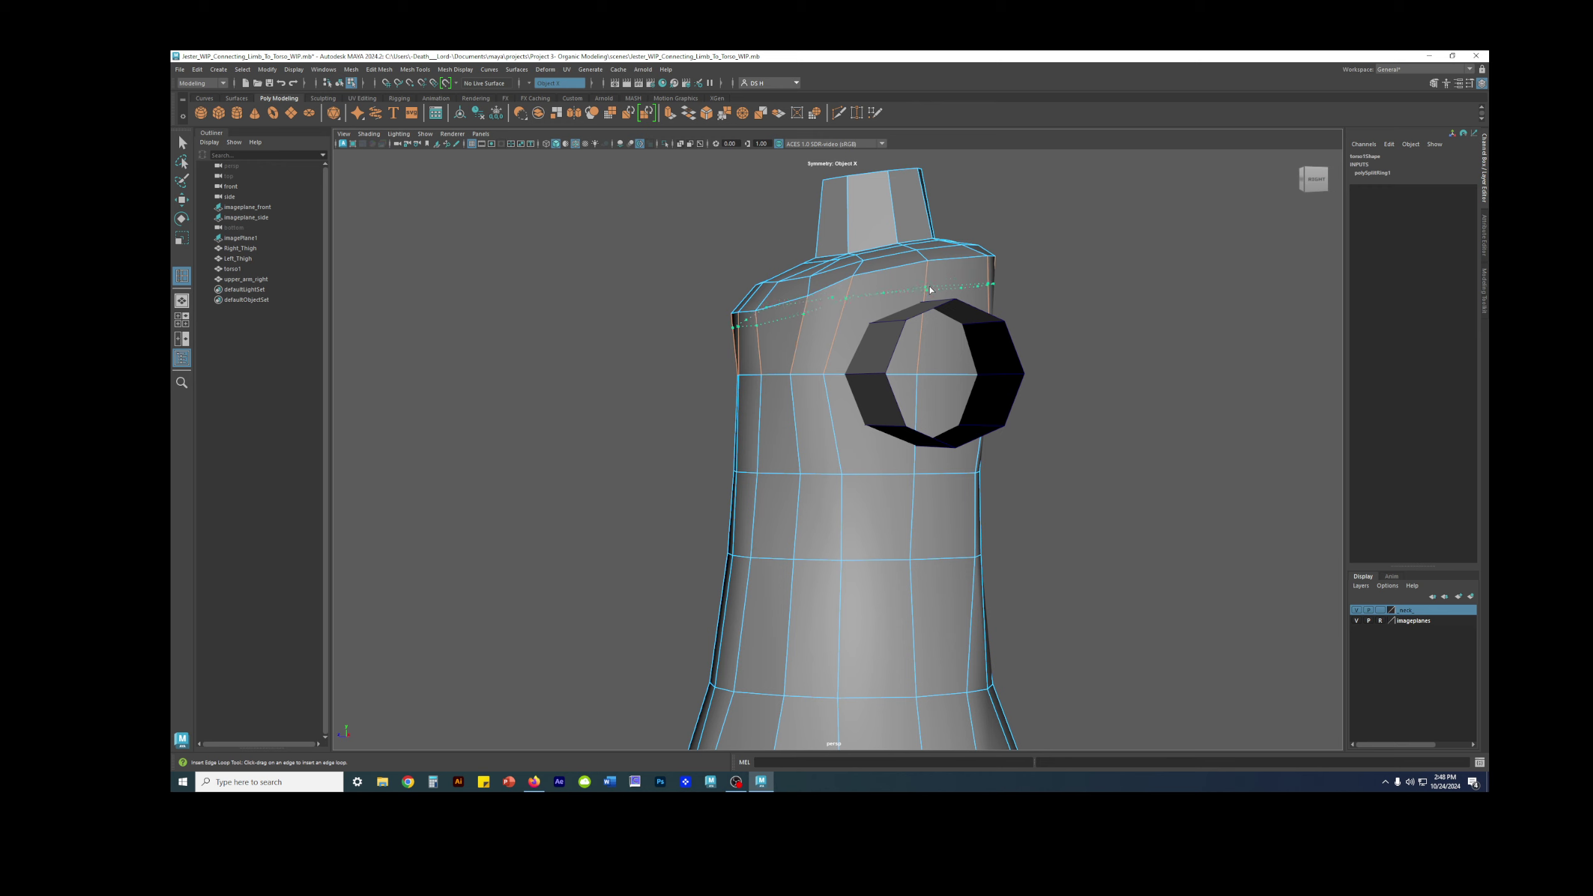
left_click_drag(931, 288, 1035, 366)
key("w")
Move the two shoulder rim edges above the arm inward along X, comparing the shape before and after.
left_click(1203, 331)
left_click_drag(1202, 331, 1083, 282, "alt")
left_click(909, 279)
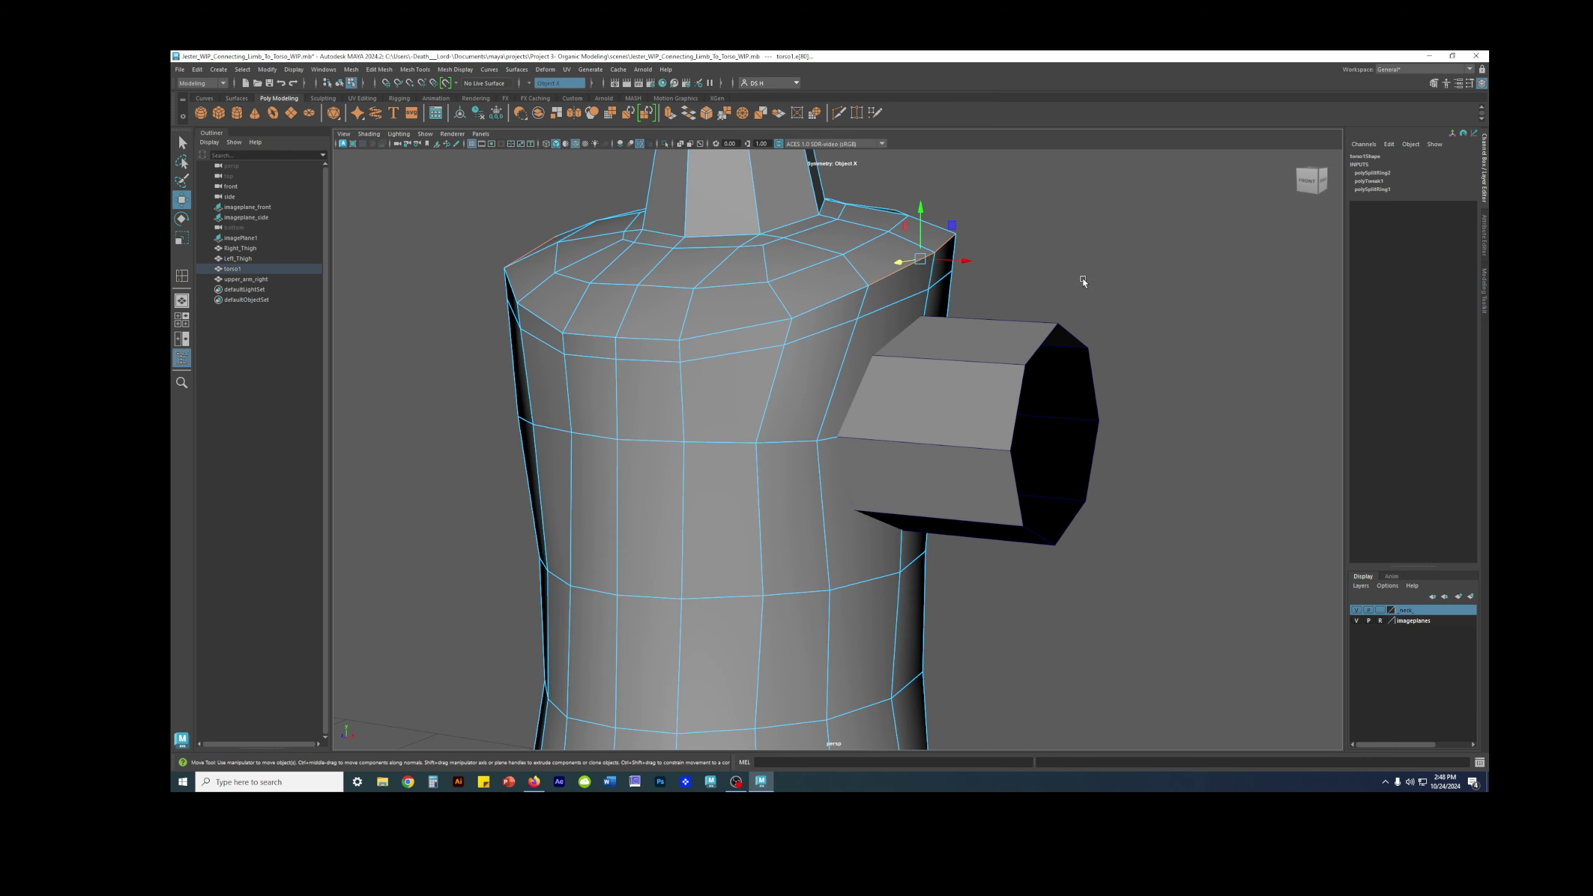
left_click(1482, 295)
left_click_drag(1076, 253, 1020, 281, "alt")
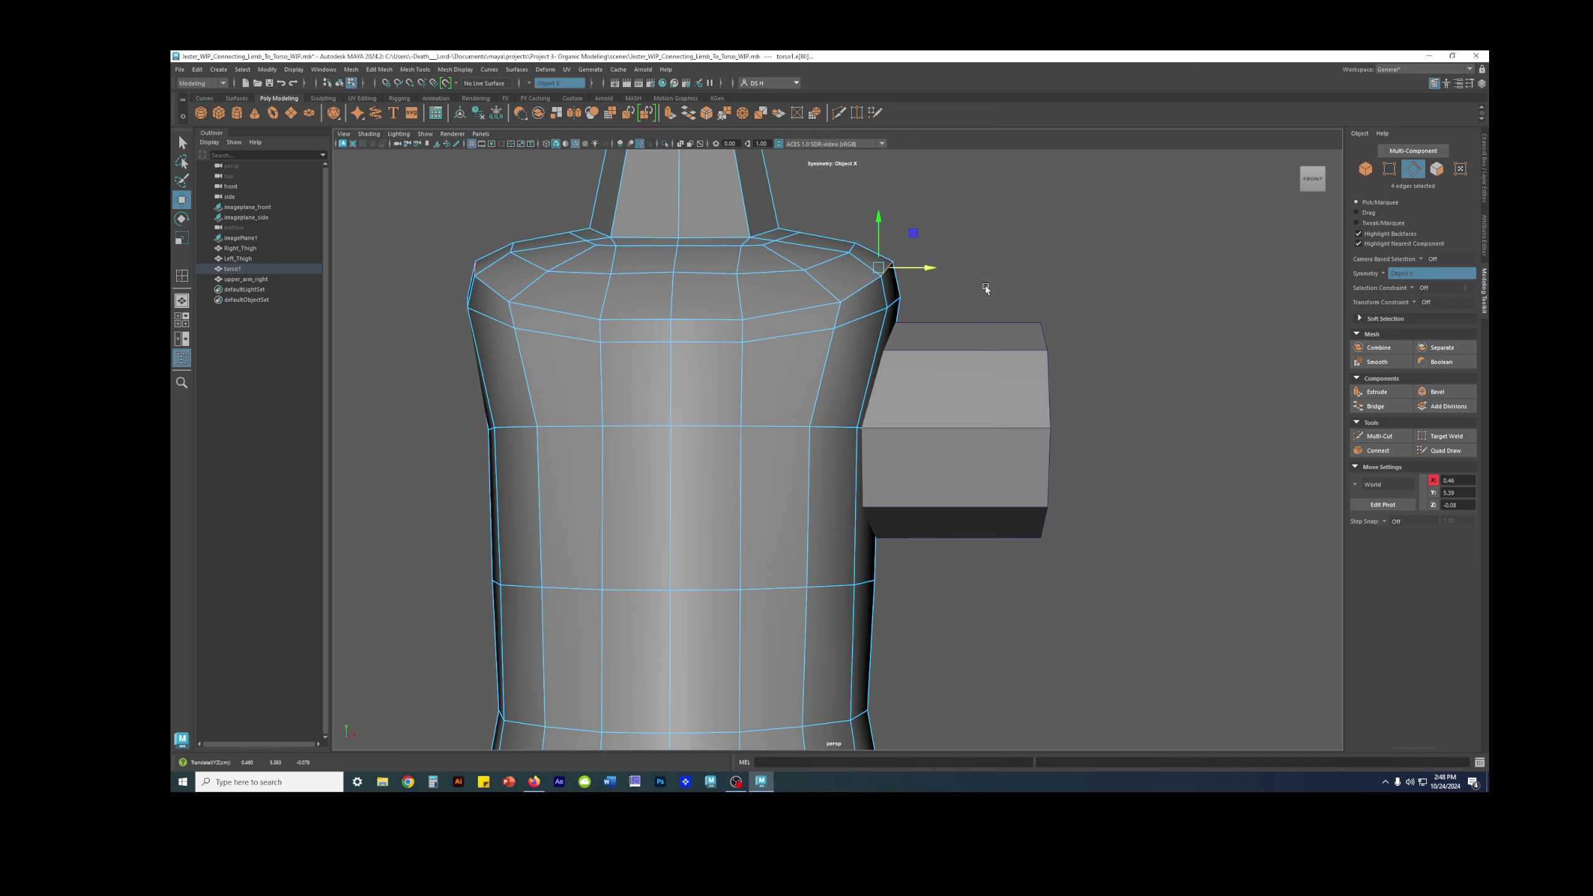
key("shift+z")
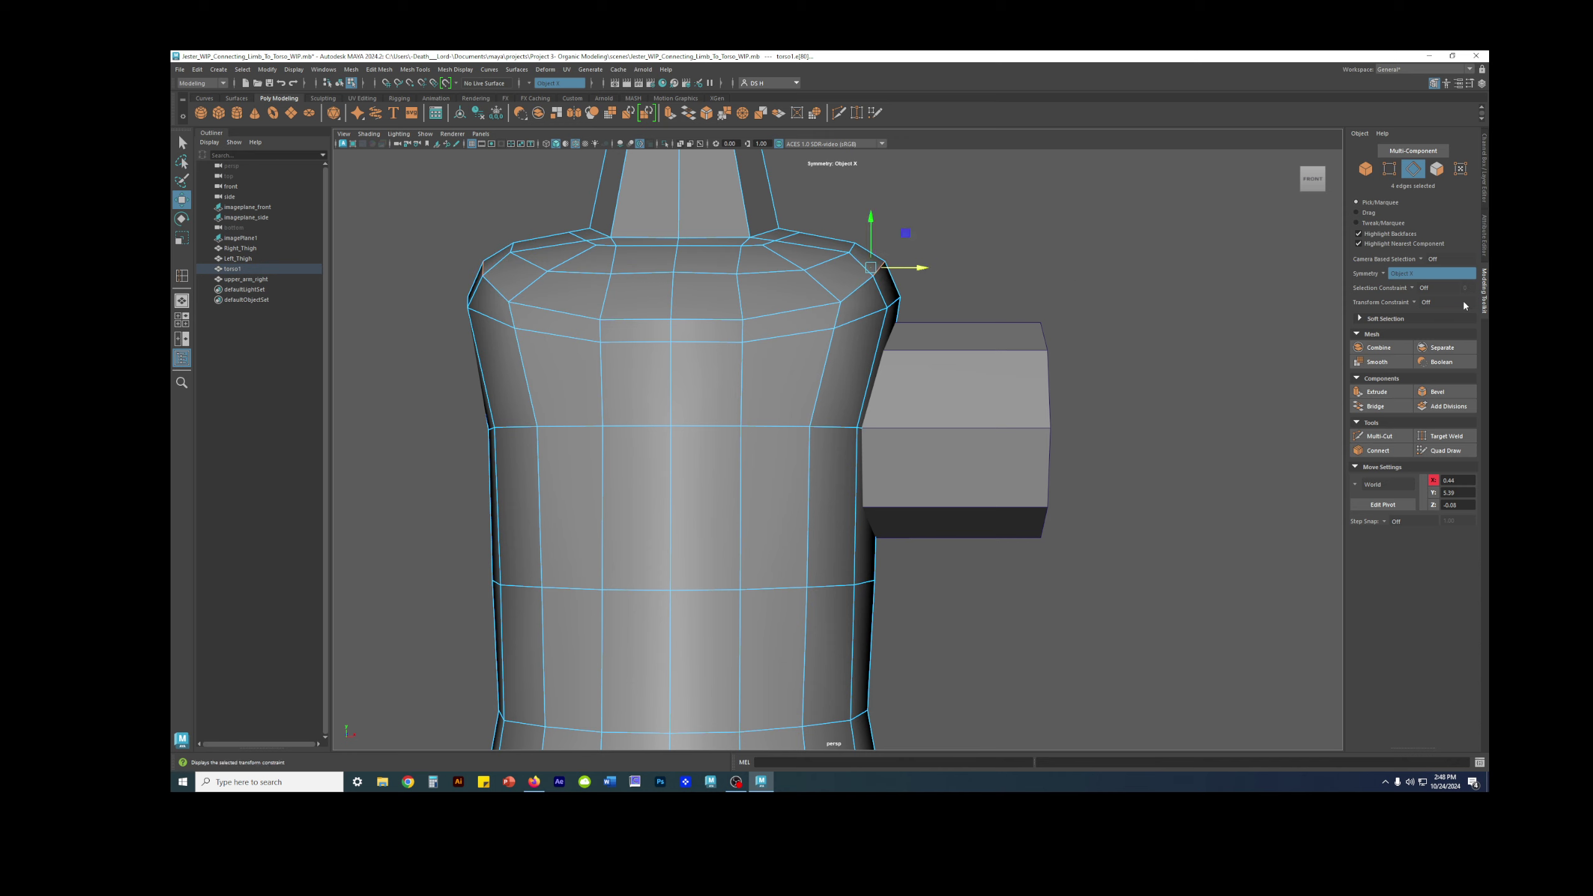
left_click_drag(1041, 251, 865, 254, "alt")
Set the transform constraint to Edge and slide the shoulder rim vertex in front of the arm along the rim.
right_click_drag(844, 276, 801, 278)
left_click_drag(802, 277, 878, 313, "alt")
left_click(834, 342)
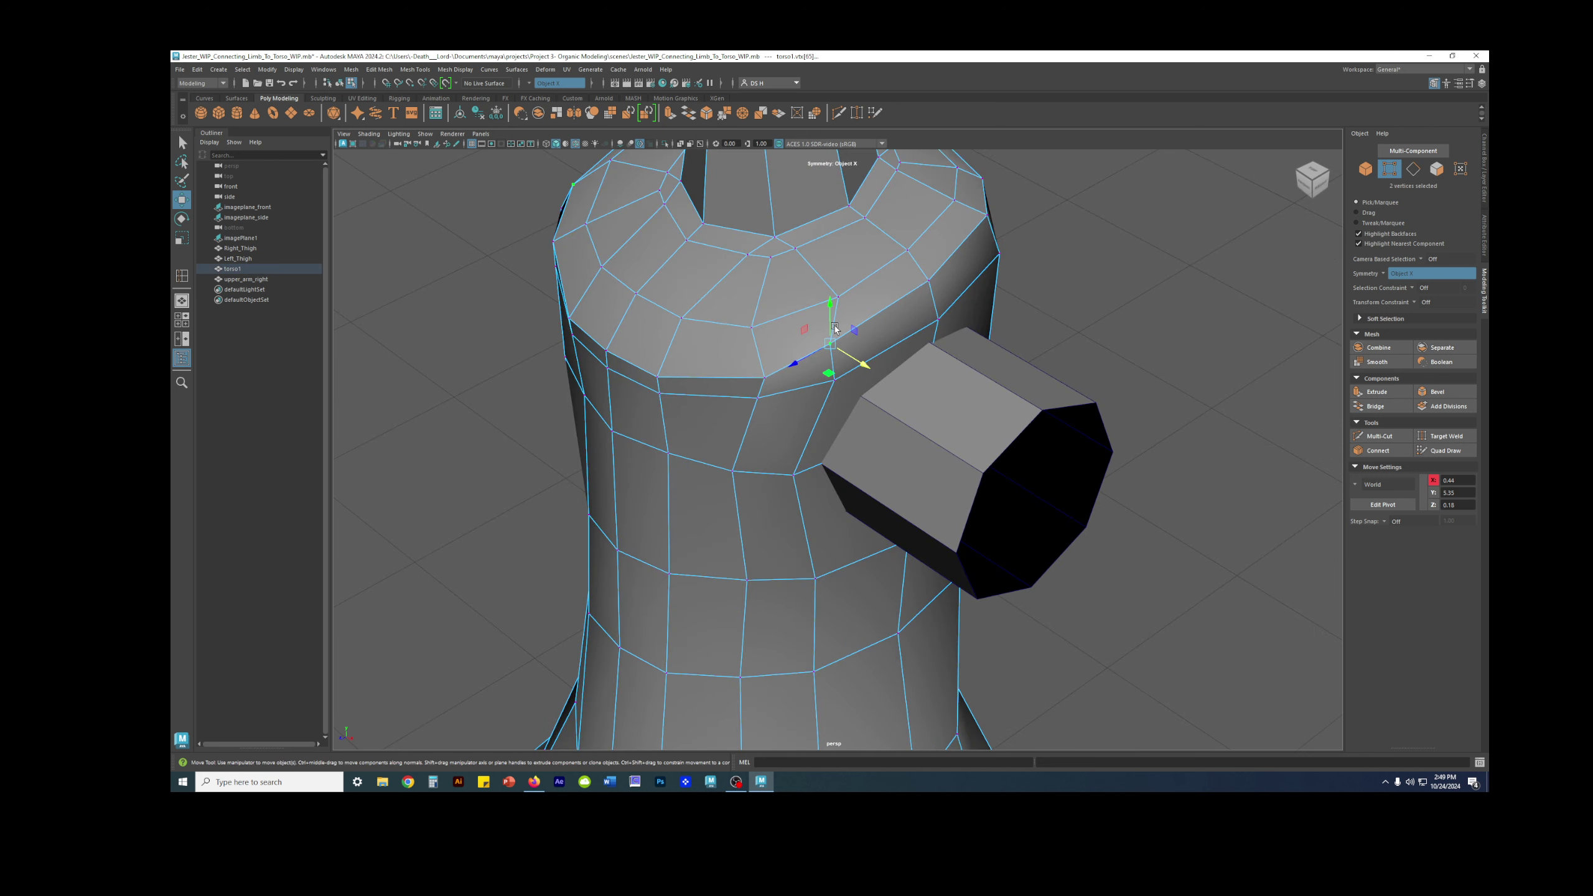
key("q")
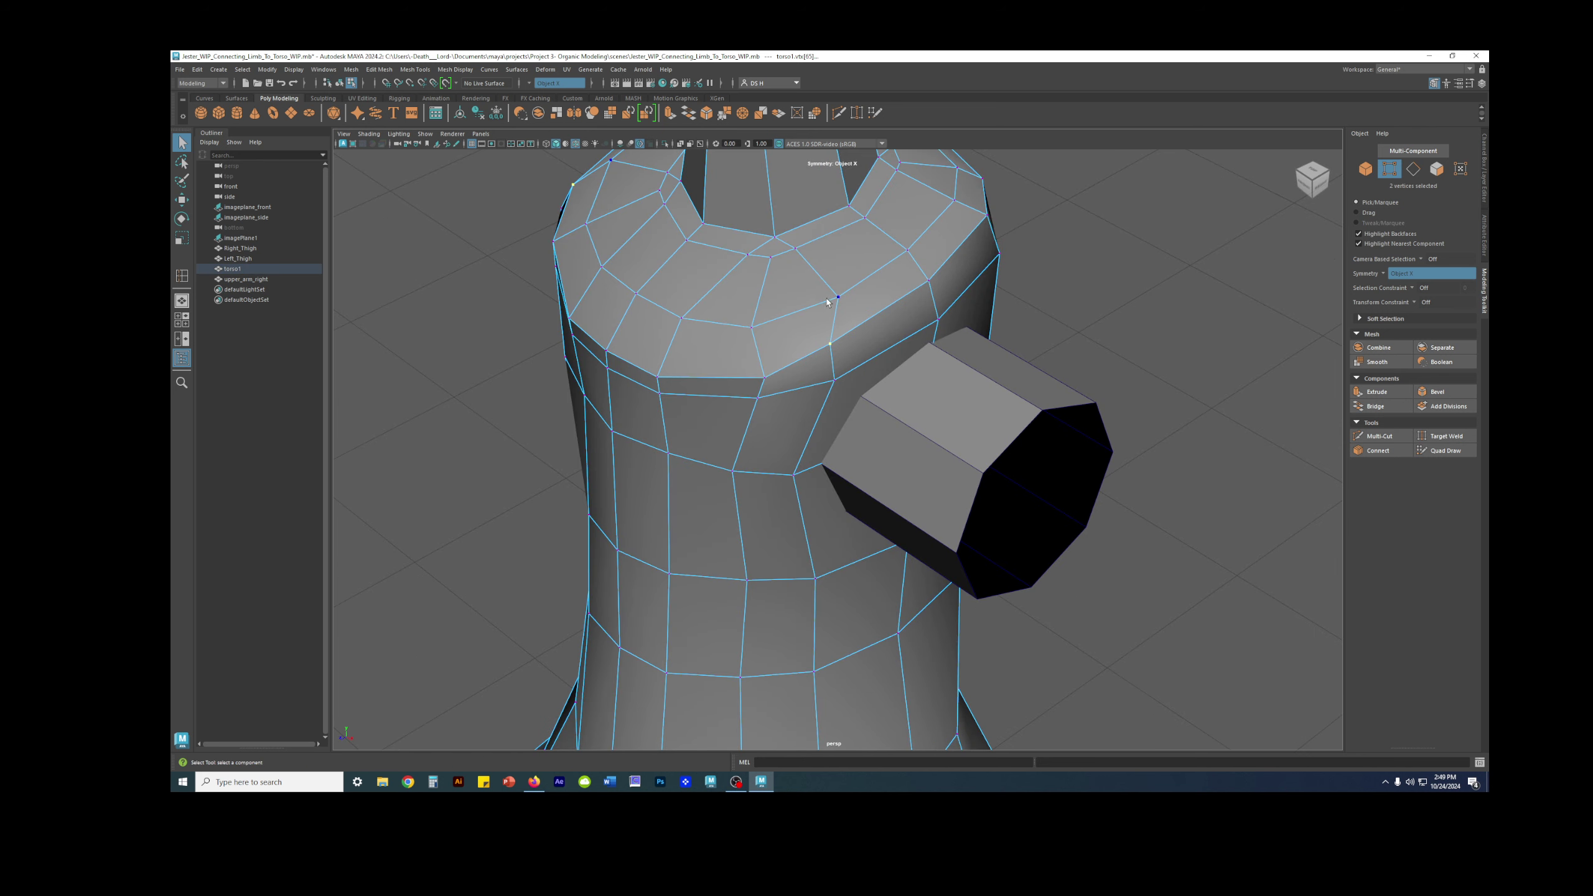
left_click_drag(860, 393, 851, 359, "alt")
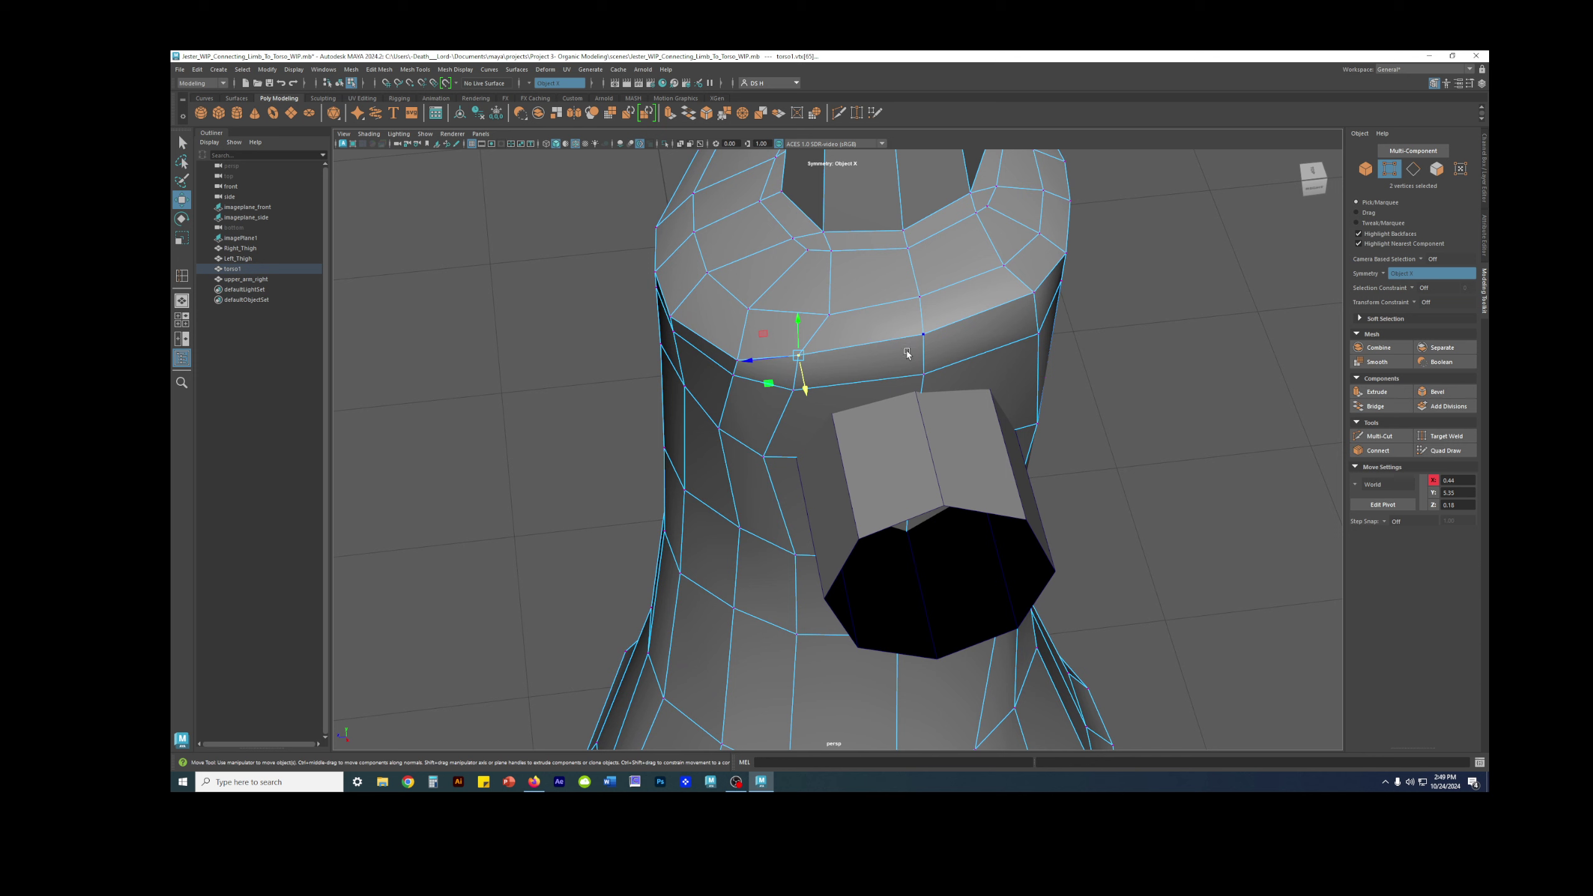
left_click(1415, 302)
left_click(1437, 315)
left_click_drag(832, 327, 809, 399, "alt")
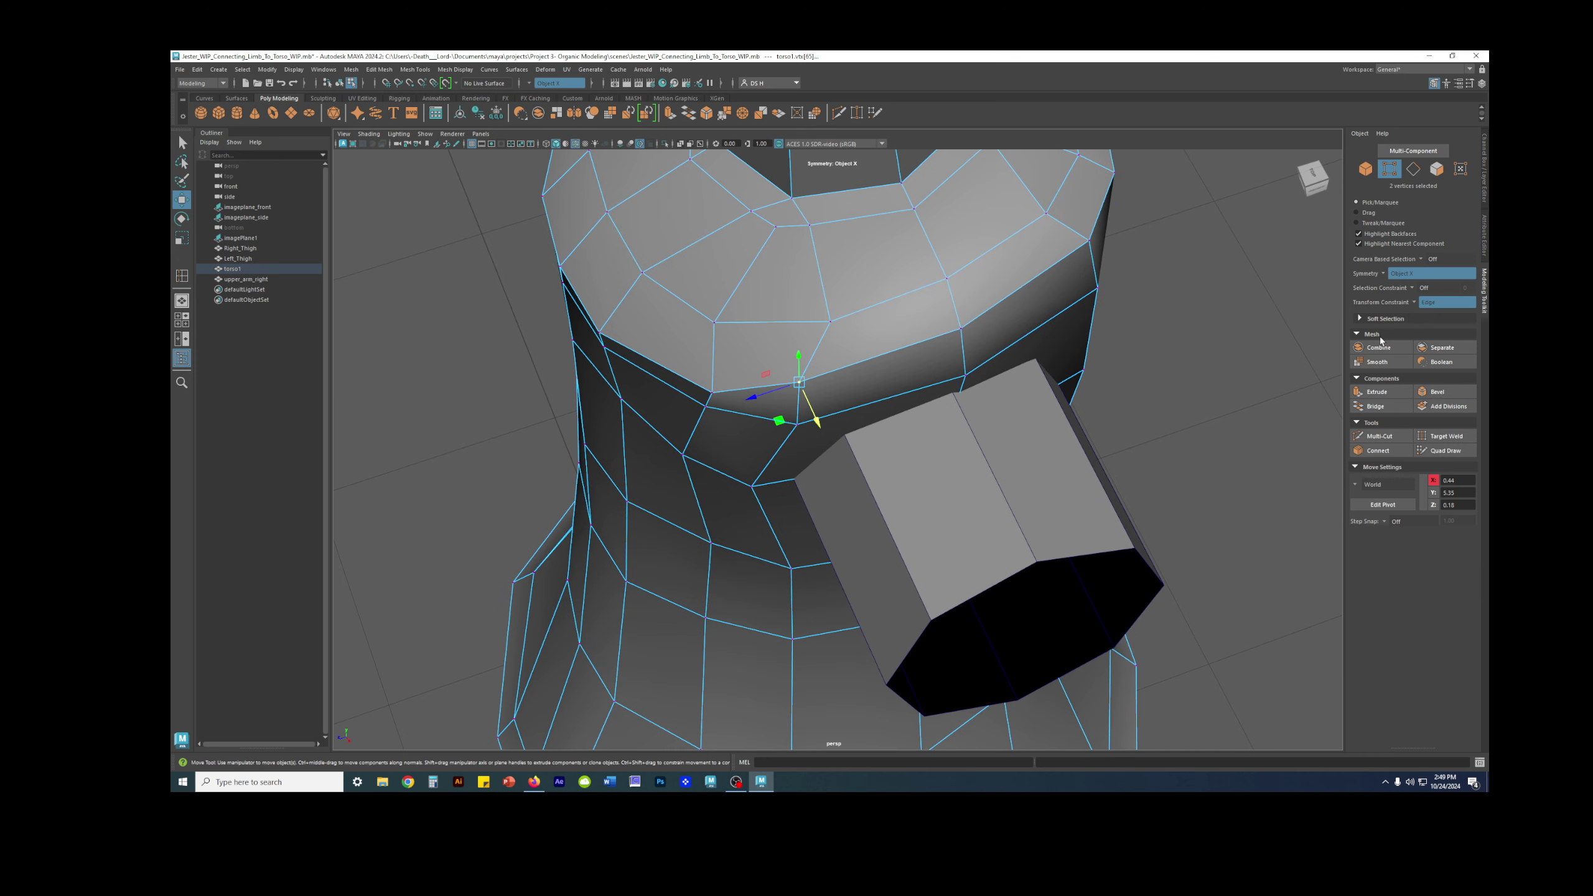
left_click_drag(752, 401, 765, 399)
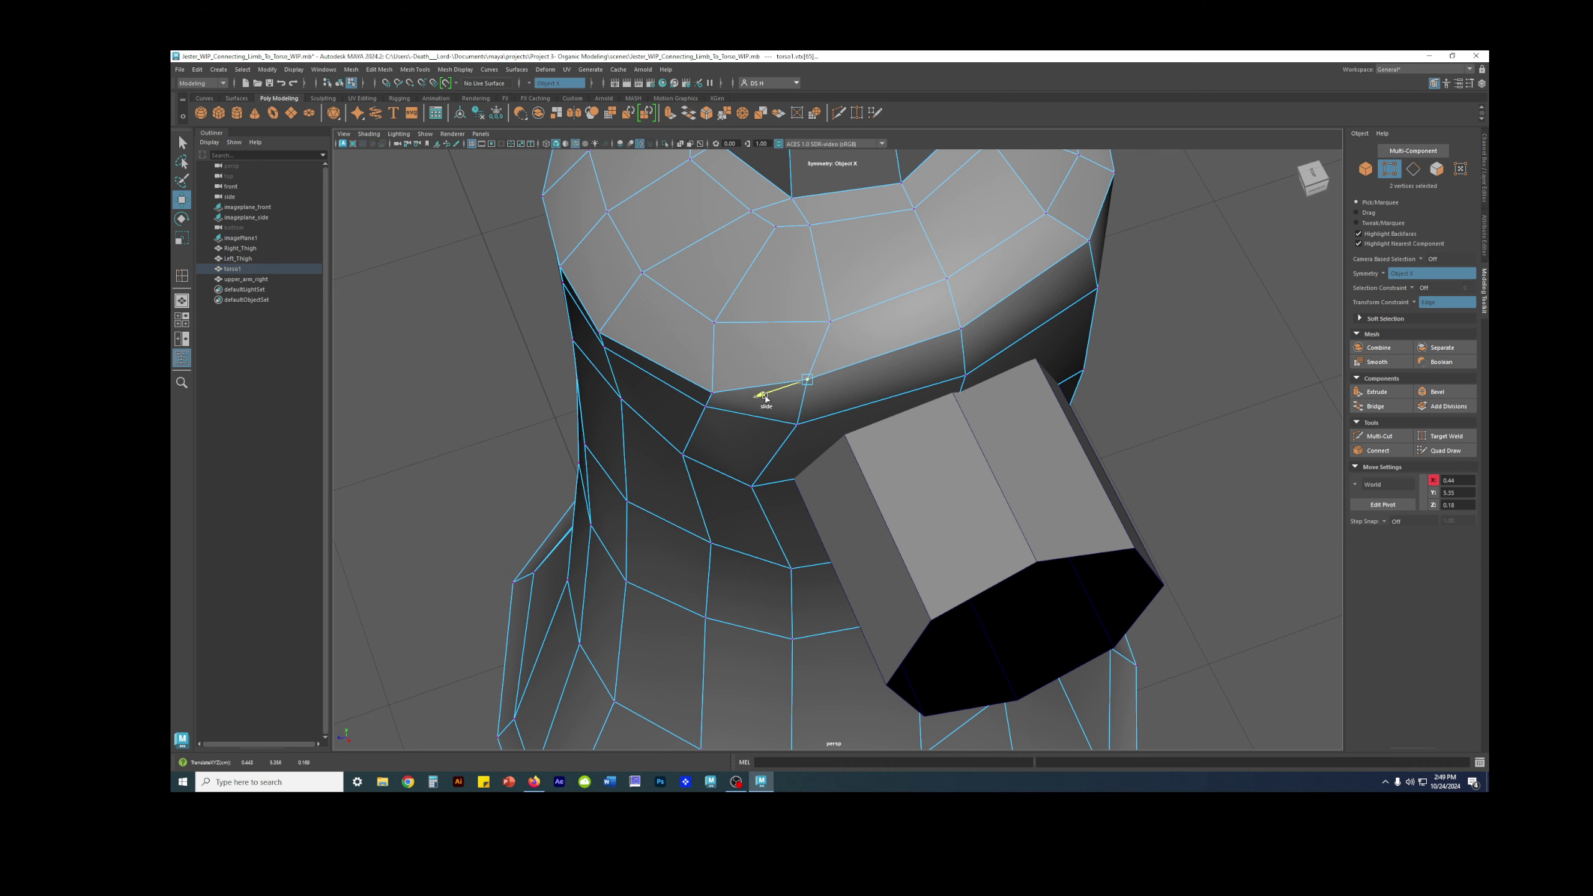
Slide the same rim vertex inward and adjust its height, comparing with undo and redo and the smooth preview.
left_click_drag(730, 396, 817, 306, "alt")
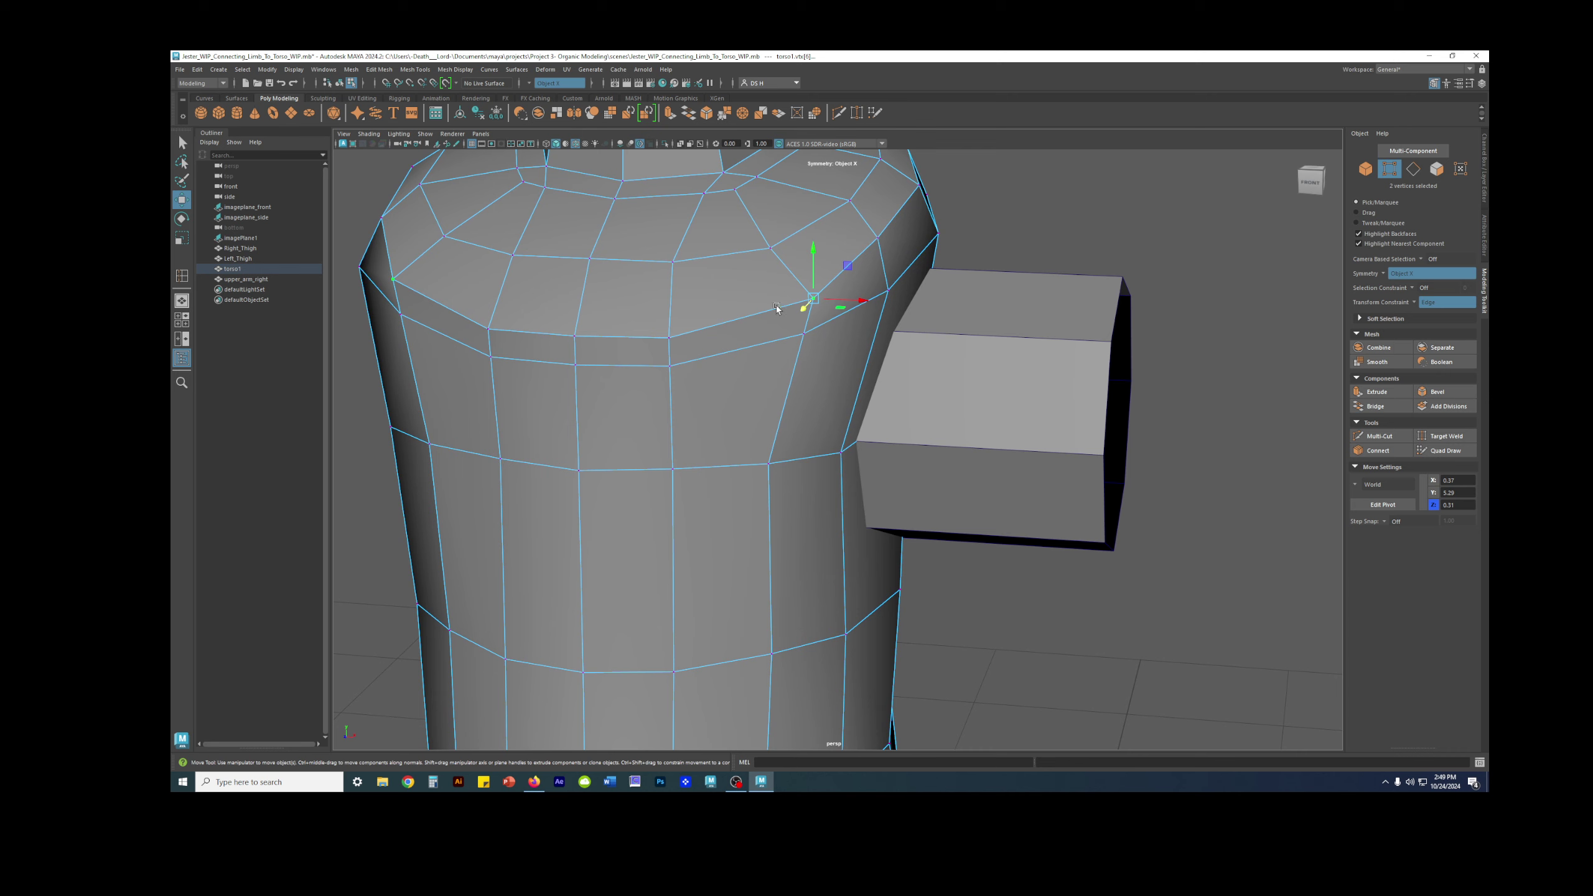
left_click_drag(844, 309, 797, 221)
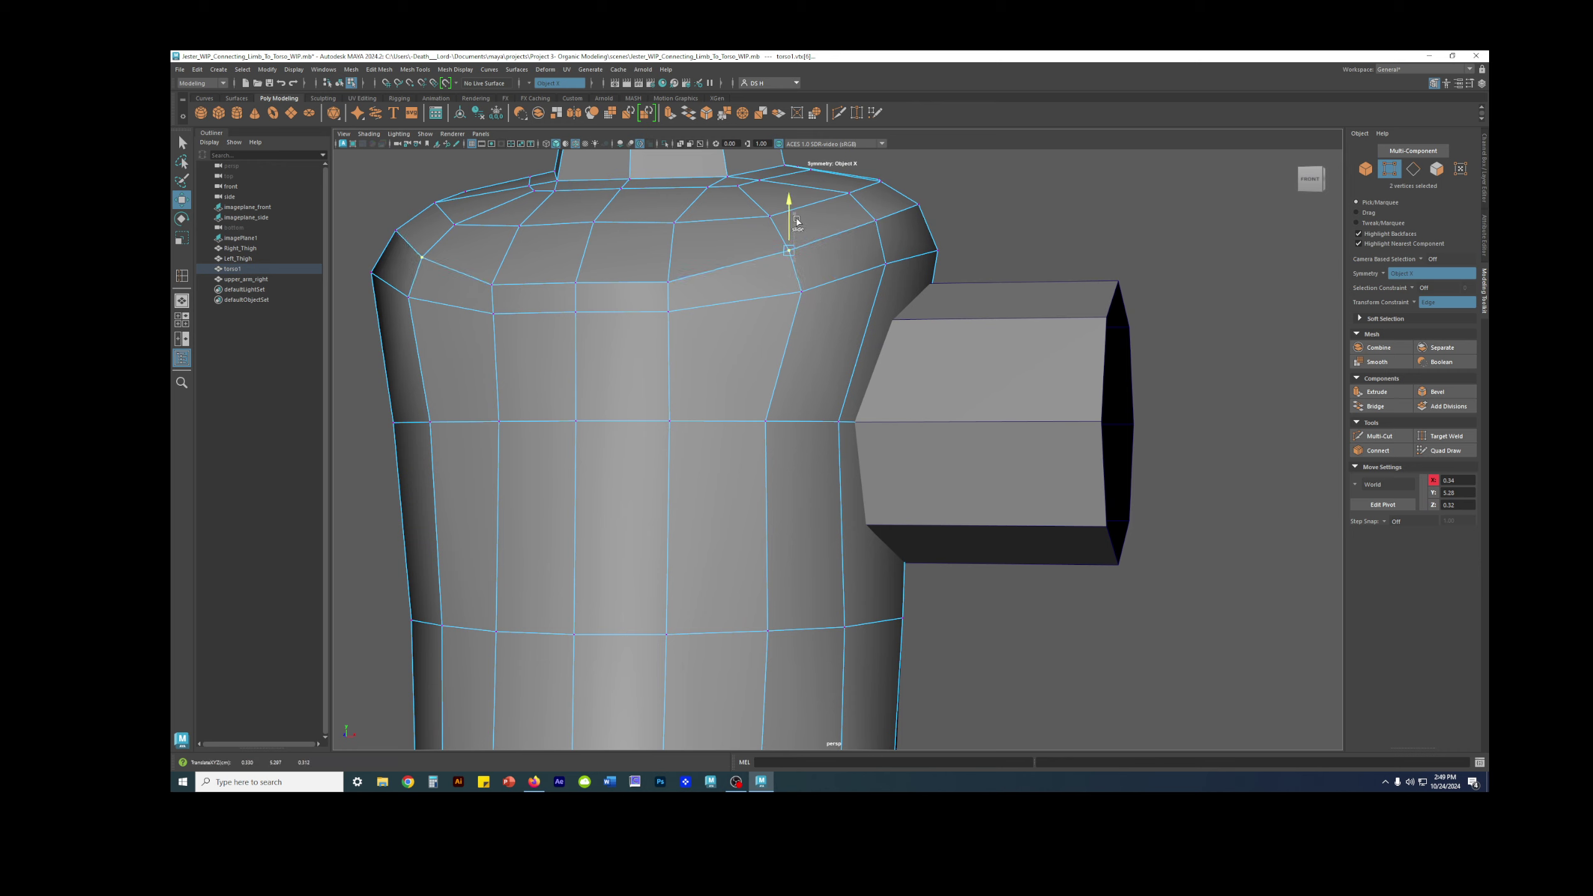
key("ctrl+z")
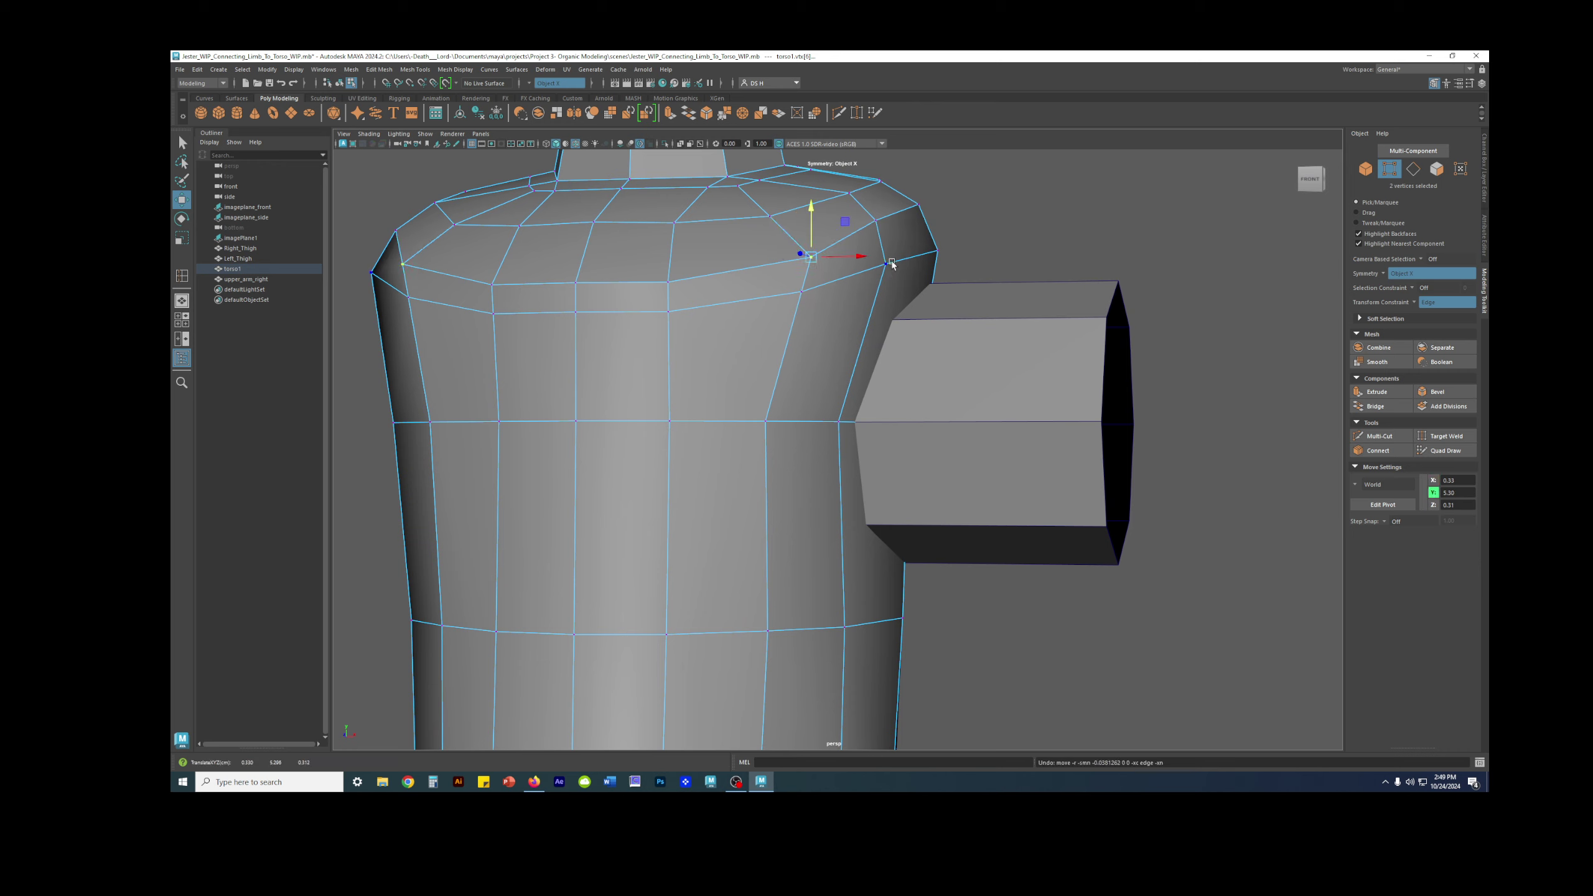
key("shift+z")
left_click_drag(778, 260, 861, 271, "alt")
key("3")
key("1")
Slide the neighbouring rim edge at the front of the shoulder along Y with the Edge constraint.
left_click(710, 300)
key("F10")
left_click(655, 299)
left_click_drag(692, 287, 588, 240, "alt")
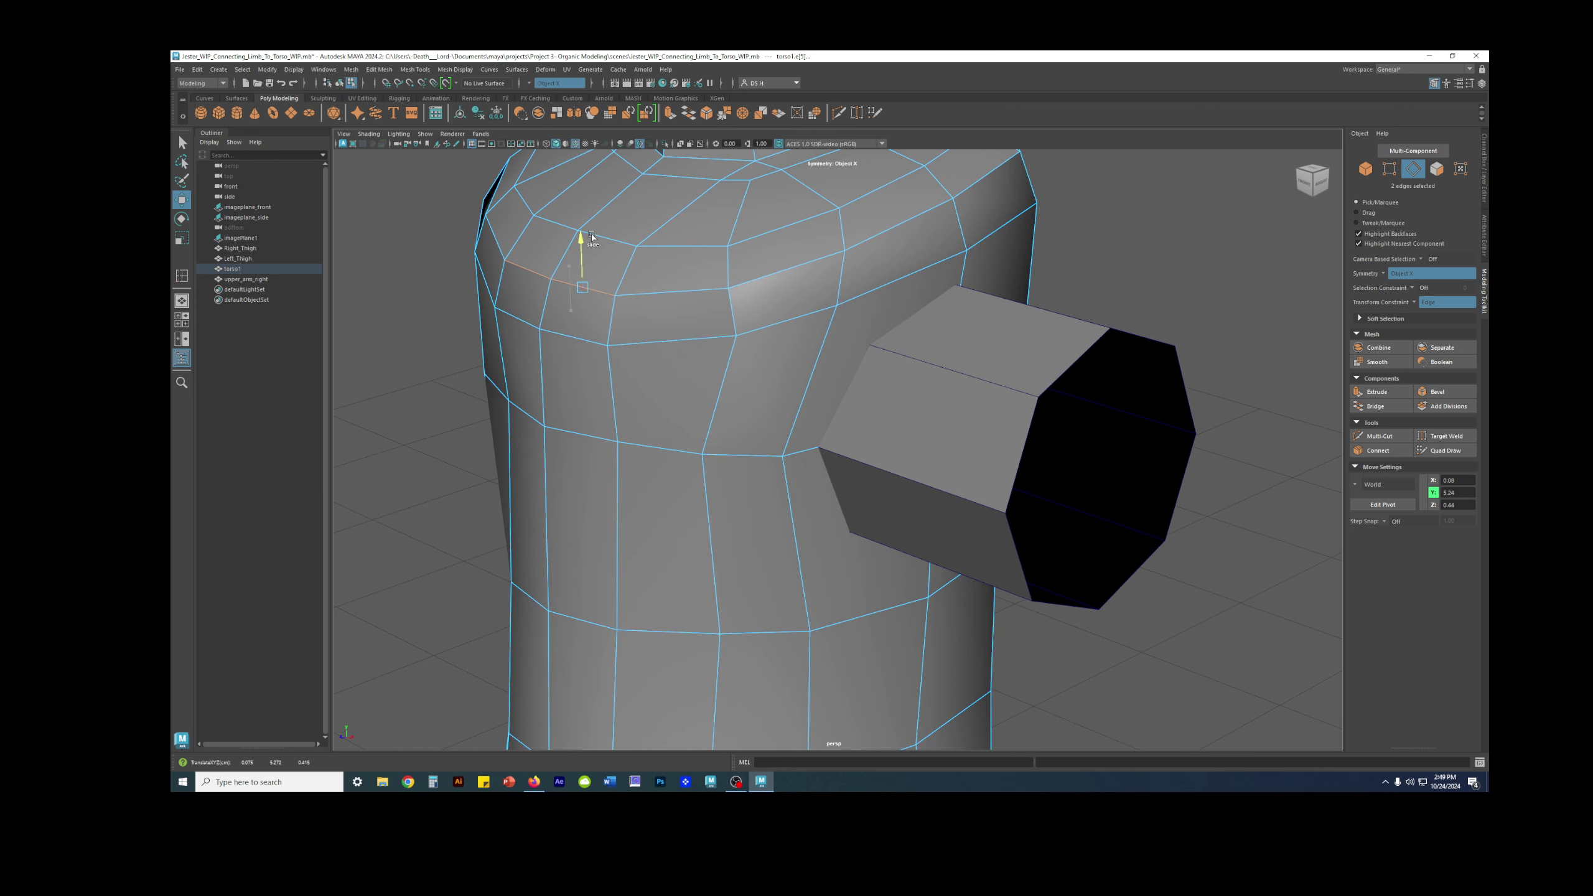
left_click_drag(703, 269, 840, 304, "alt")
Adjust the front shoulder vertex near the arm, clear the selection and return to object selection.
right_click_drag(838, 306, 733, 330)
left_click_drag(799, 332, 654, 307)
right_click_drag(857, 316, 669, 300, "alt")
left_click_drag(669, 301, 892, 369, "alt")
key("F10")
left_click(1212, 333)
key("F12")
key("F8")
left_click(1178, 284)
mouse_move(979, 338)
left_mouse_down("alt")
mouse_move(947, 343)
mouse_move(975, 334)
left_mouse_up("alt")
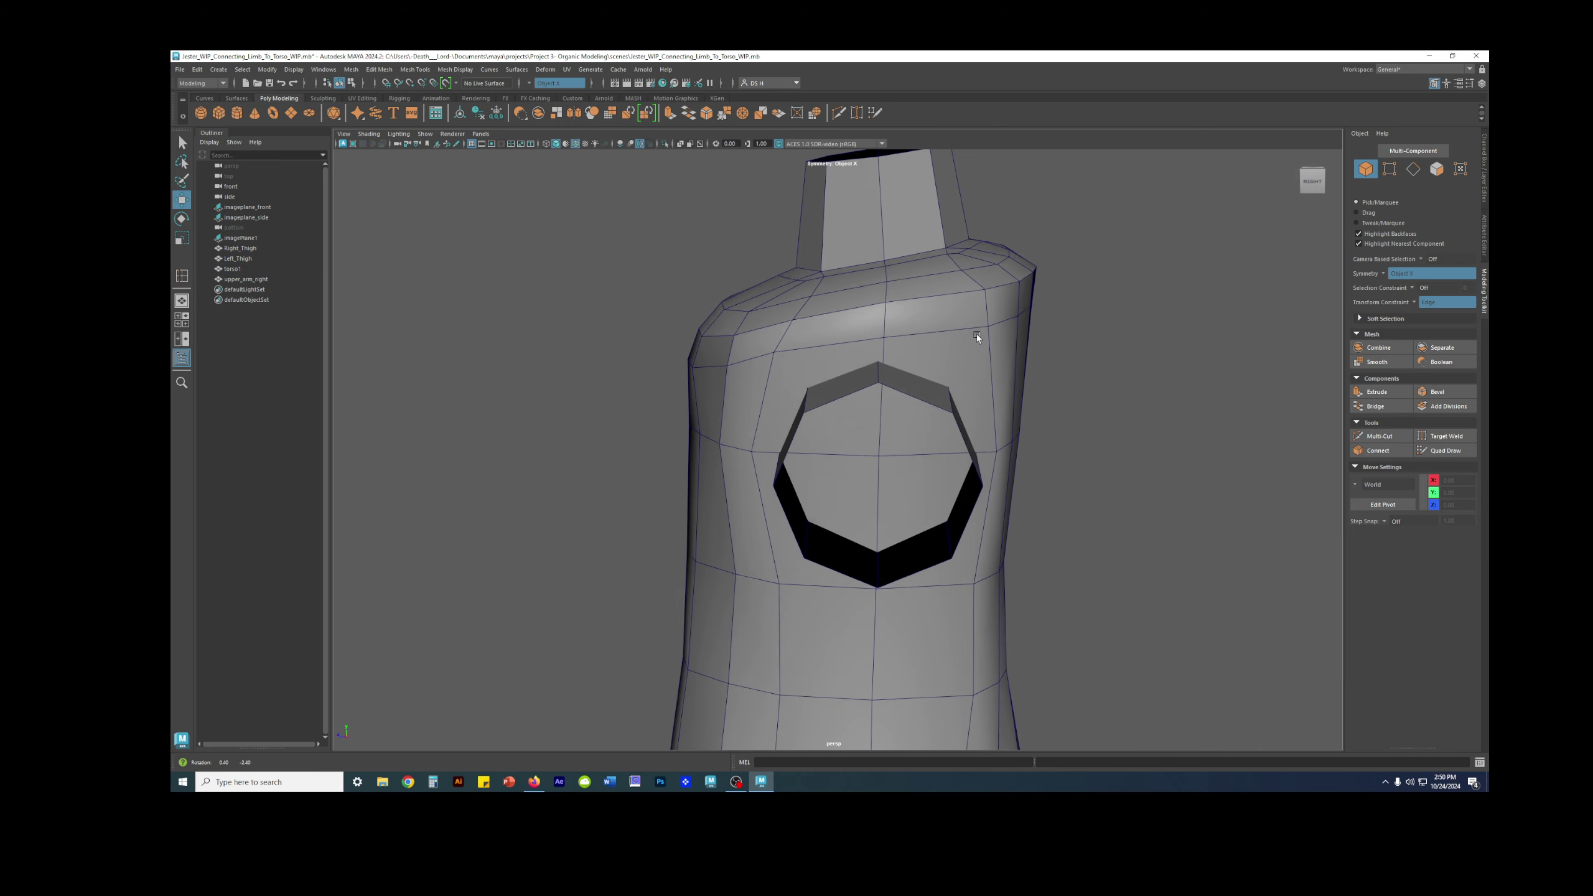
Slide the vertical torso edge behind the top of the arm along Z to line it up with the arm's top vertex.
scroll(996, 337, "up", 3)
left_click(901, 310)
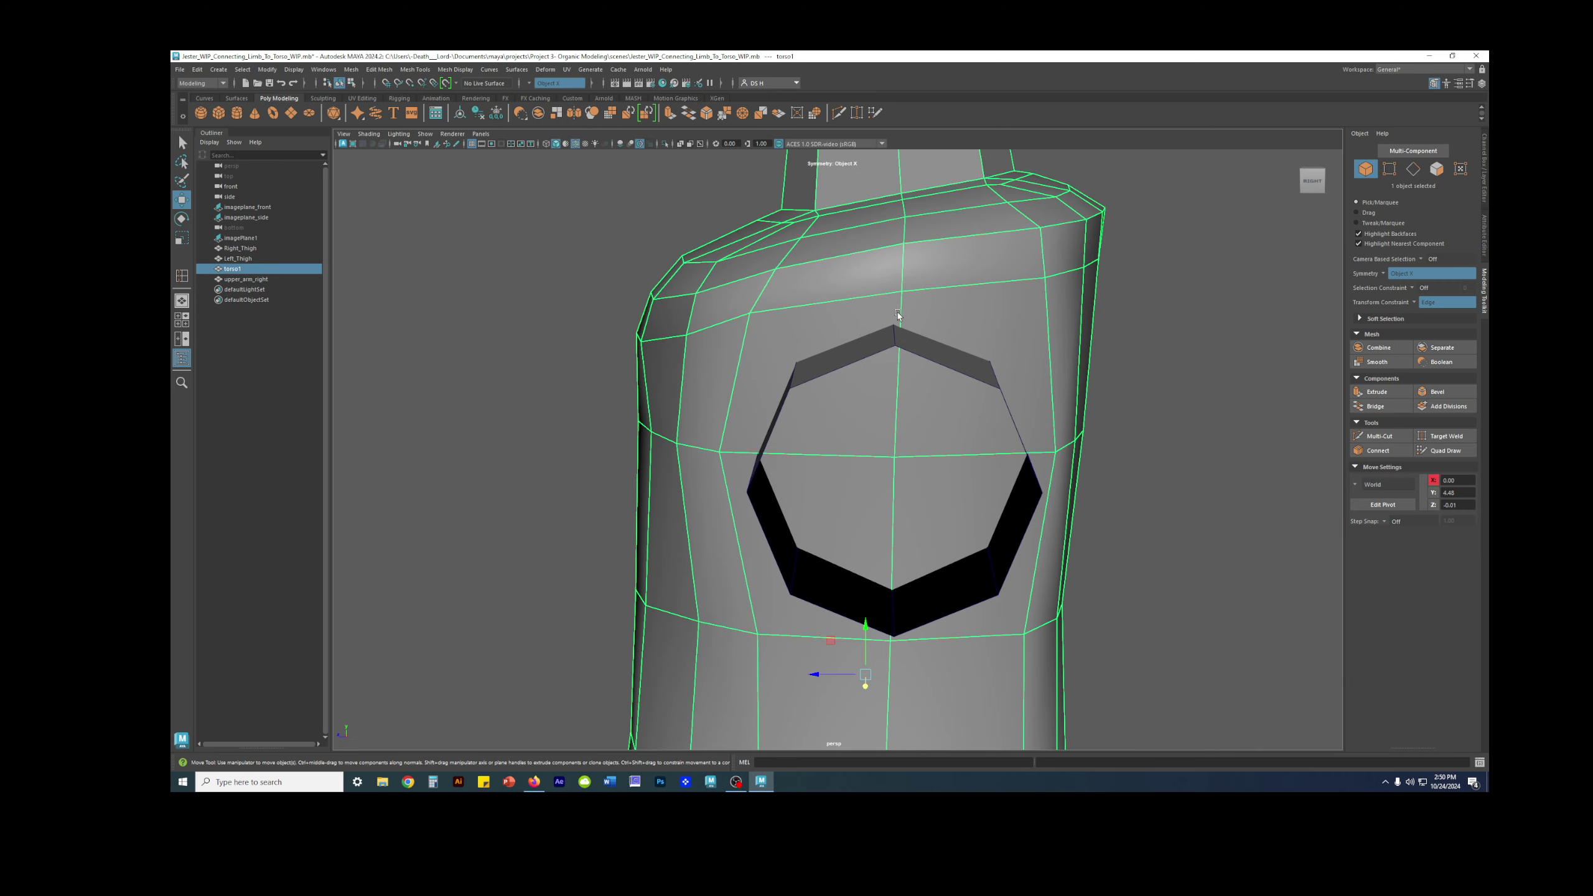
key("F10")
left_click(903, 309)
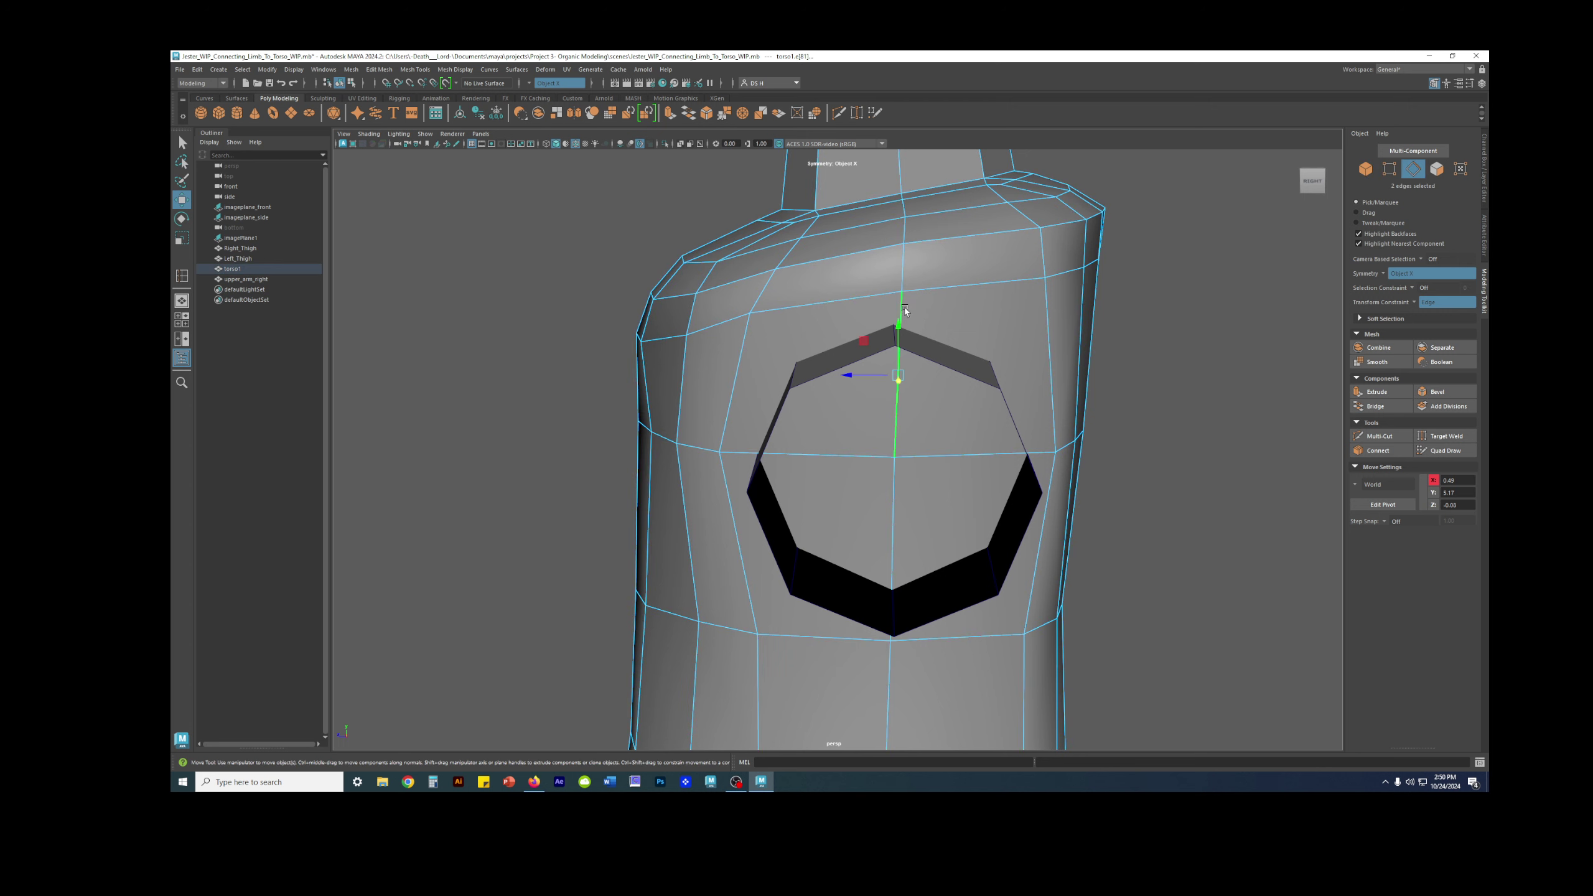
left_click_drag(877, 363, 844, 379, "alt")
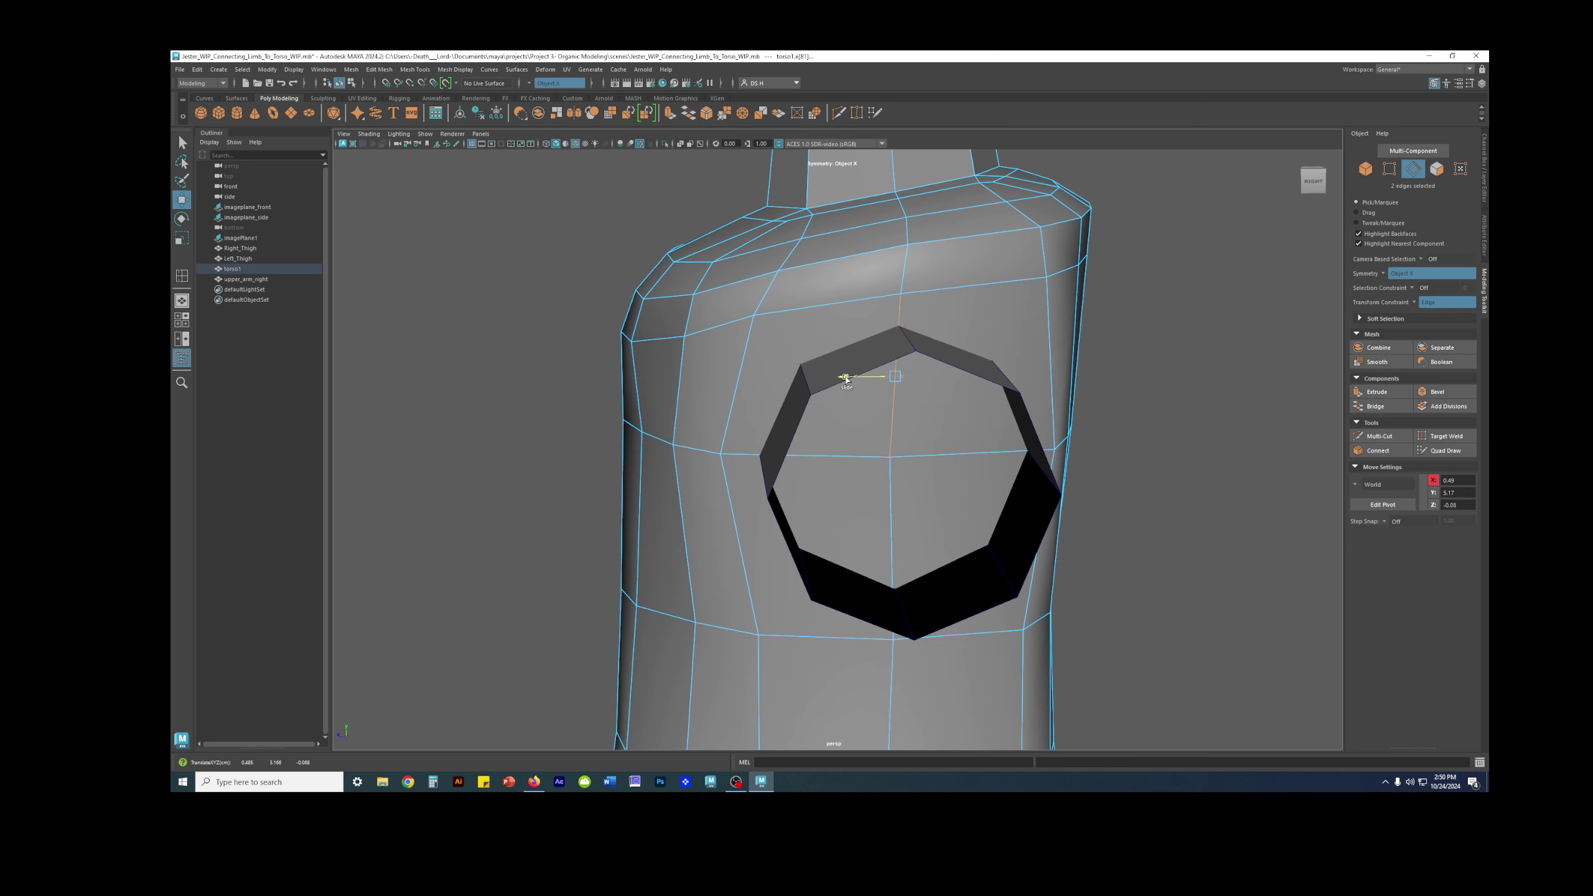
left_click_drag(846, 379, 846, 379)
left_click_drag(948, 320, 850, 375, "alt")
key("q")
key("w")
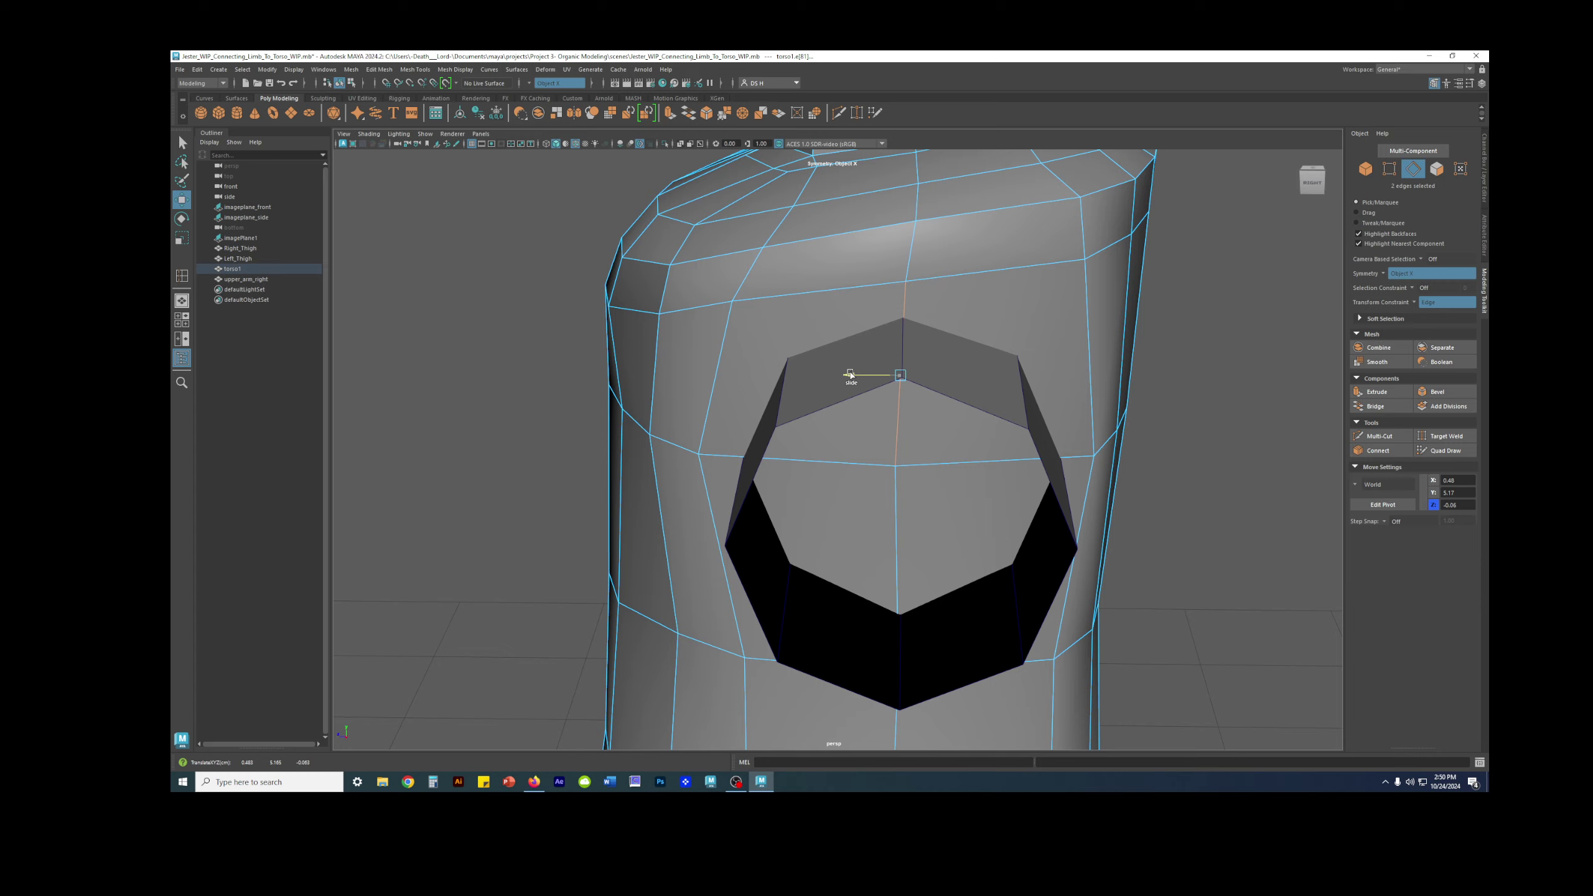
Clear the selection and save the scene as an incremental version.
left_click_drag(1252, 383, 1059, 343, "alt")
left_click(1119, 364)
key("ctrl+alt+s")
Turn off the transform constraint and move the shoulder rim vertex behind the arm along Z and X.
left_click(1036, 345)
right_click_drag(1035, 345, 975, 346)
left_click_drag(1028, 366, 1026, 392, "alt")
left_click(1012, 451)
left_click_drag(1012, 461, 1031, 383, "alt")
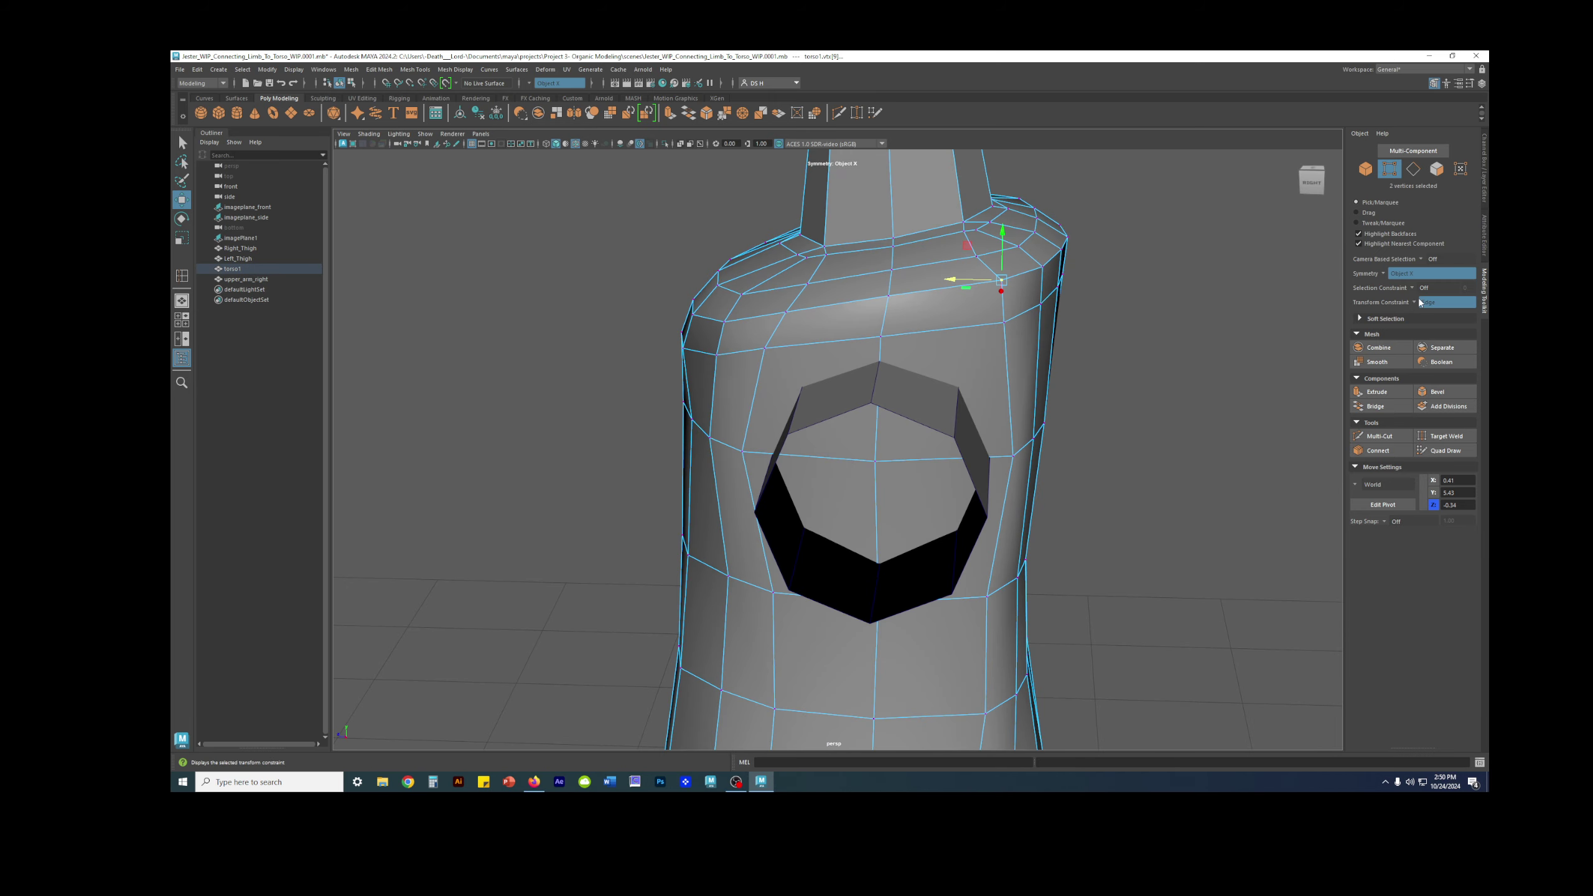
left_click_drag(978, 389, 957, 414, "alt")
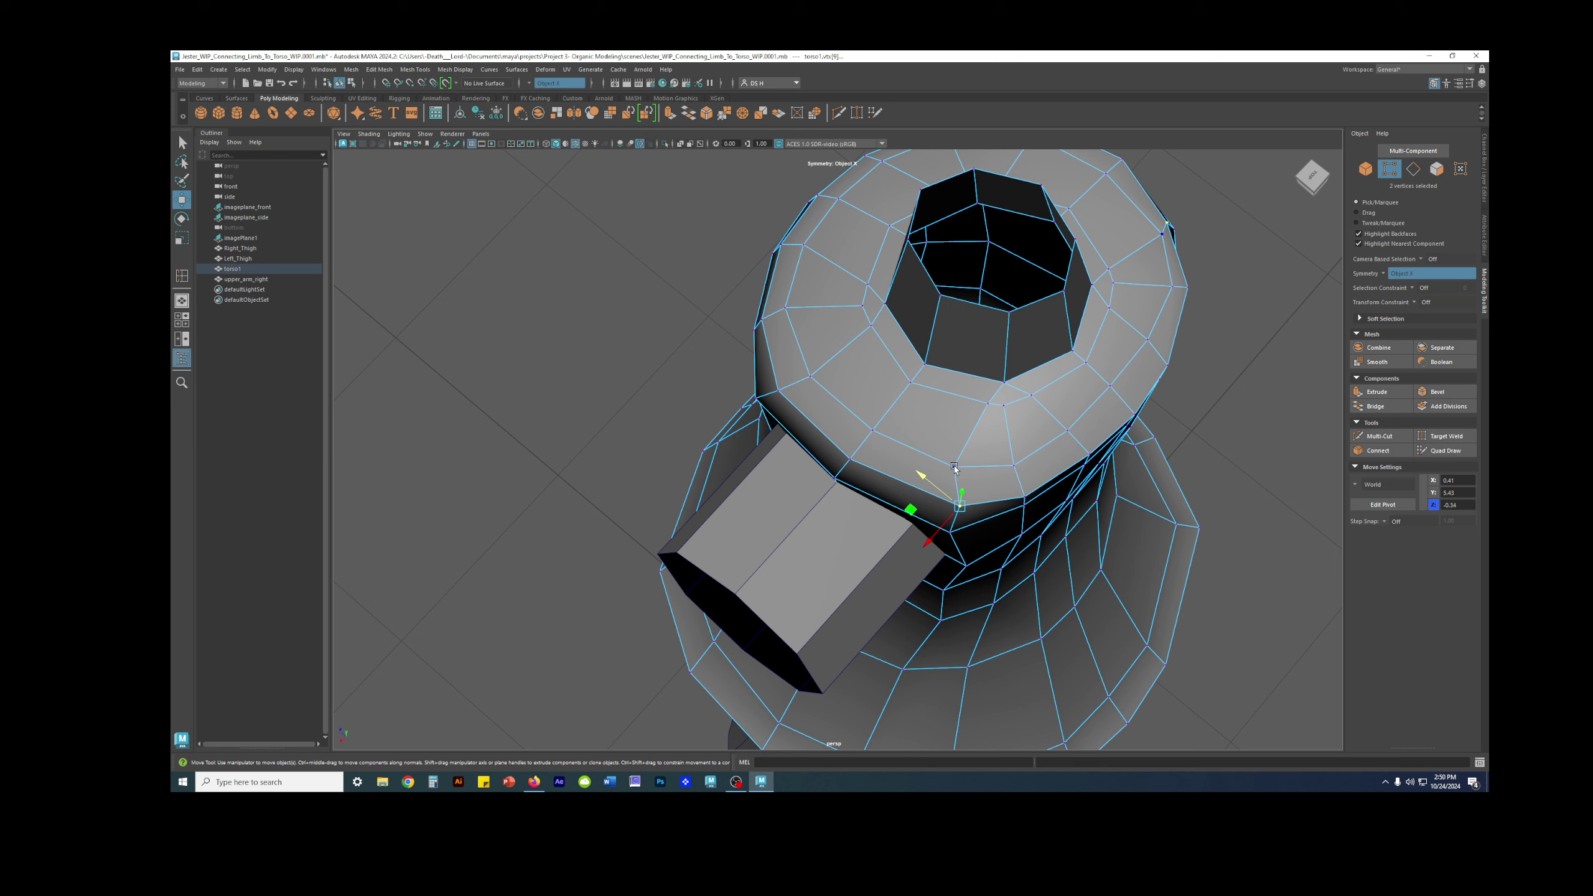
middle_click_drag(924, 481, 915, 472)
left_click_drag(914, 471, 884, 449, "alt")
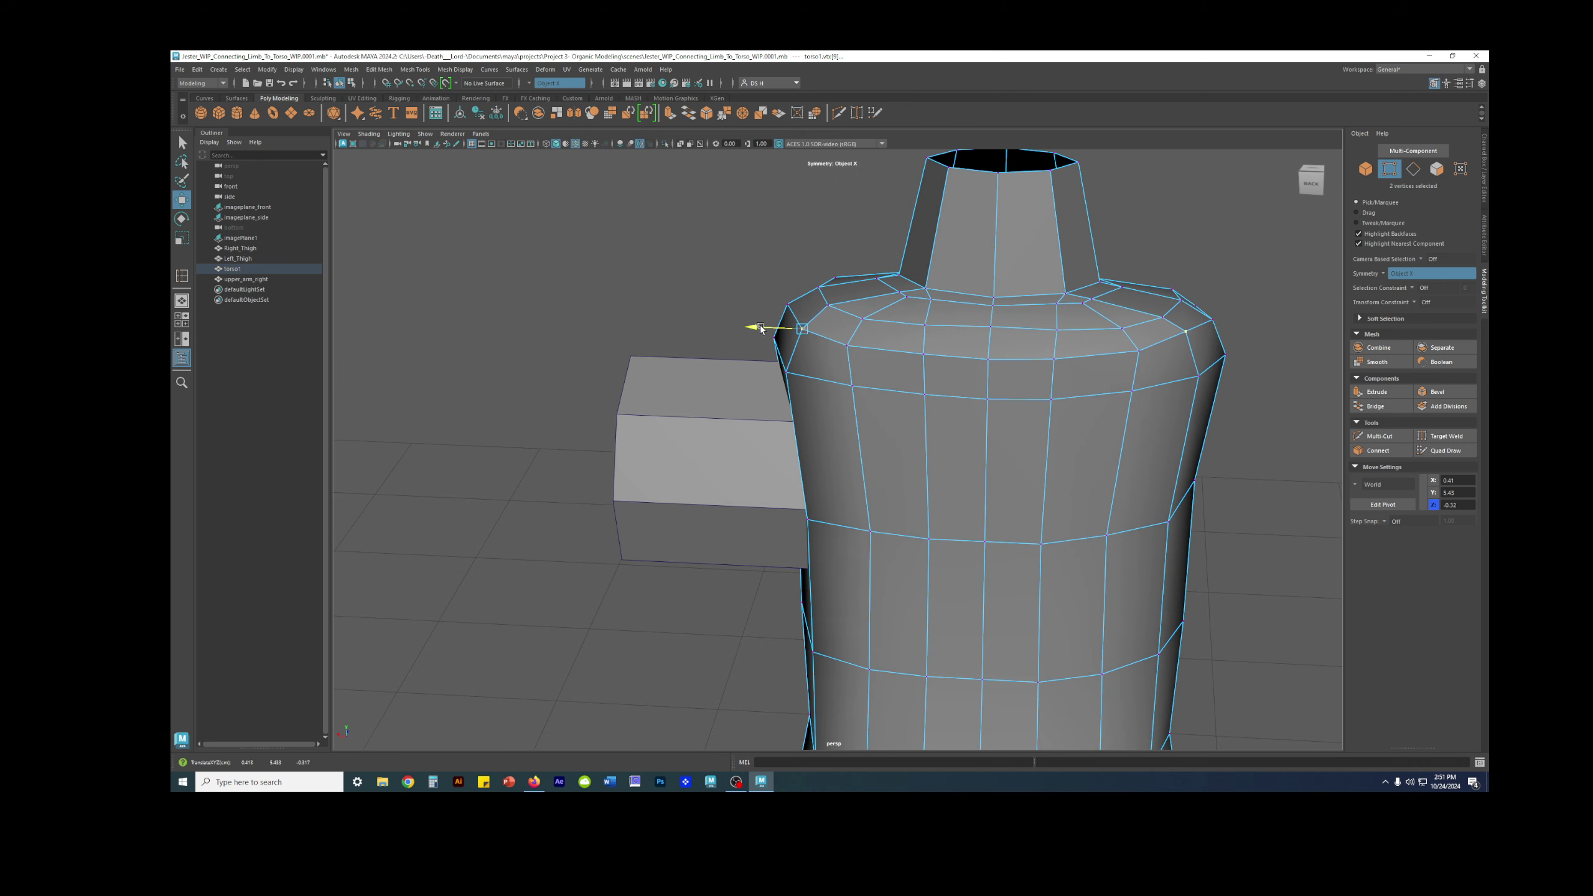
Compare the rear shoulder vertex before and after its move, clear the selection and examine the torso in object selection.
left_click_drag(912, 358, 1020, 386, "alt")
left_click_drag(1077, 309, 985, 346, "alt")
key("q")
left_click_drag(901, 404, 796, 355, "alt")
key("w")
key("z")
key("z")
key("shift+z")
scroll(854, 338, "down", 2)
left_click(1137, 368)
key("F8")
mouse_move(987, 370)
left_mouse_down("alt")
mouse_move(996, 285)
mouse_move(1062, 393)
mouse_move(868, 327)
mouse_move(989, 347)
mouse_move(980, 359)
left_mouse_up("alt")
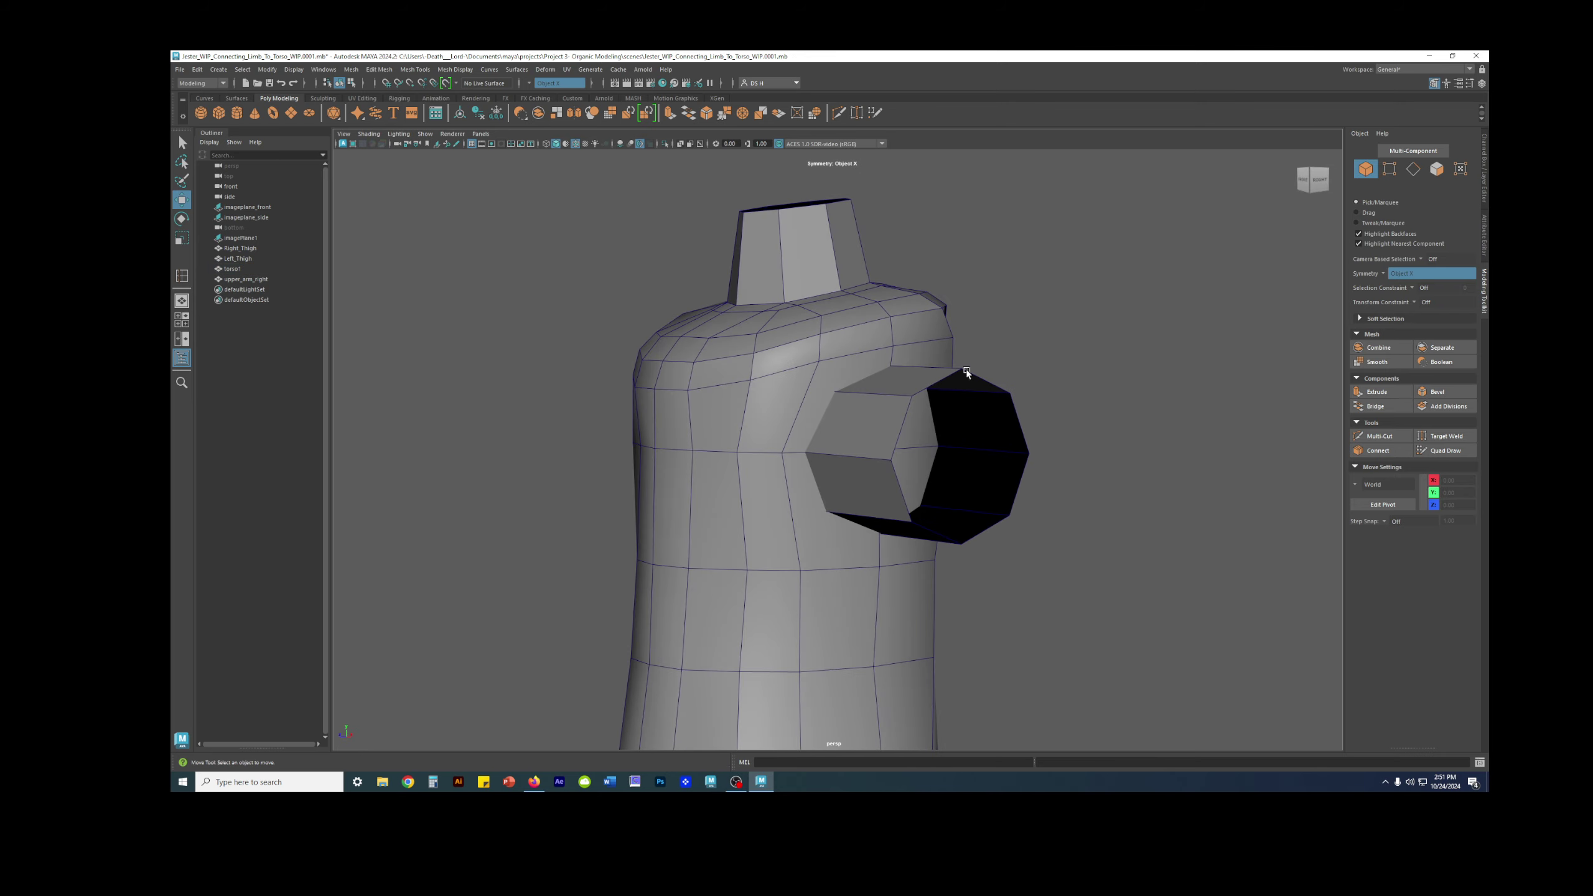
Select the torso and save the scene as an incremental version.
middle_click_drag(981, 359, 1003, 304, "alt")
left_click(901, 298)
left_click_drag(952, 295, 896, 277, "alt")
right_click(901, 276, "shift")
key("ctrl+alt+s")
Start a Multi-Cut at the torso vertex above the arm's front side and continue it to the arm's upper front corner.
left_click_drag(918, 275, 886, 258, "alt")
right_click_drag(886, 258, 806, 263, "shift")
left_click_drag(784, 278, 897, 298, "alt")
right_click_drag(897, 298, 1016, 352, "alt")
left_click(1024, 352)
left_click_drag(962, 378, 857, 302, "alt")
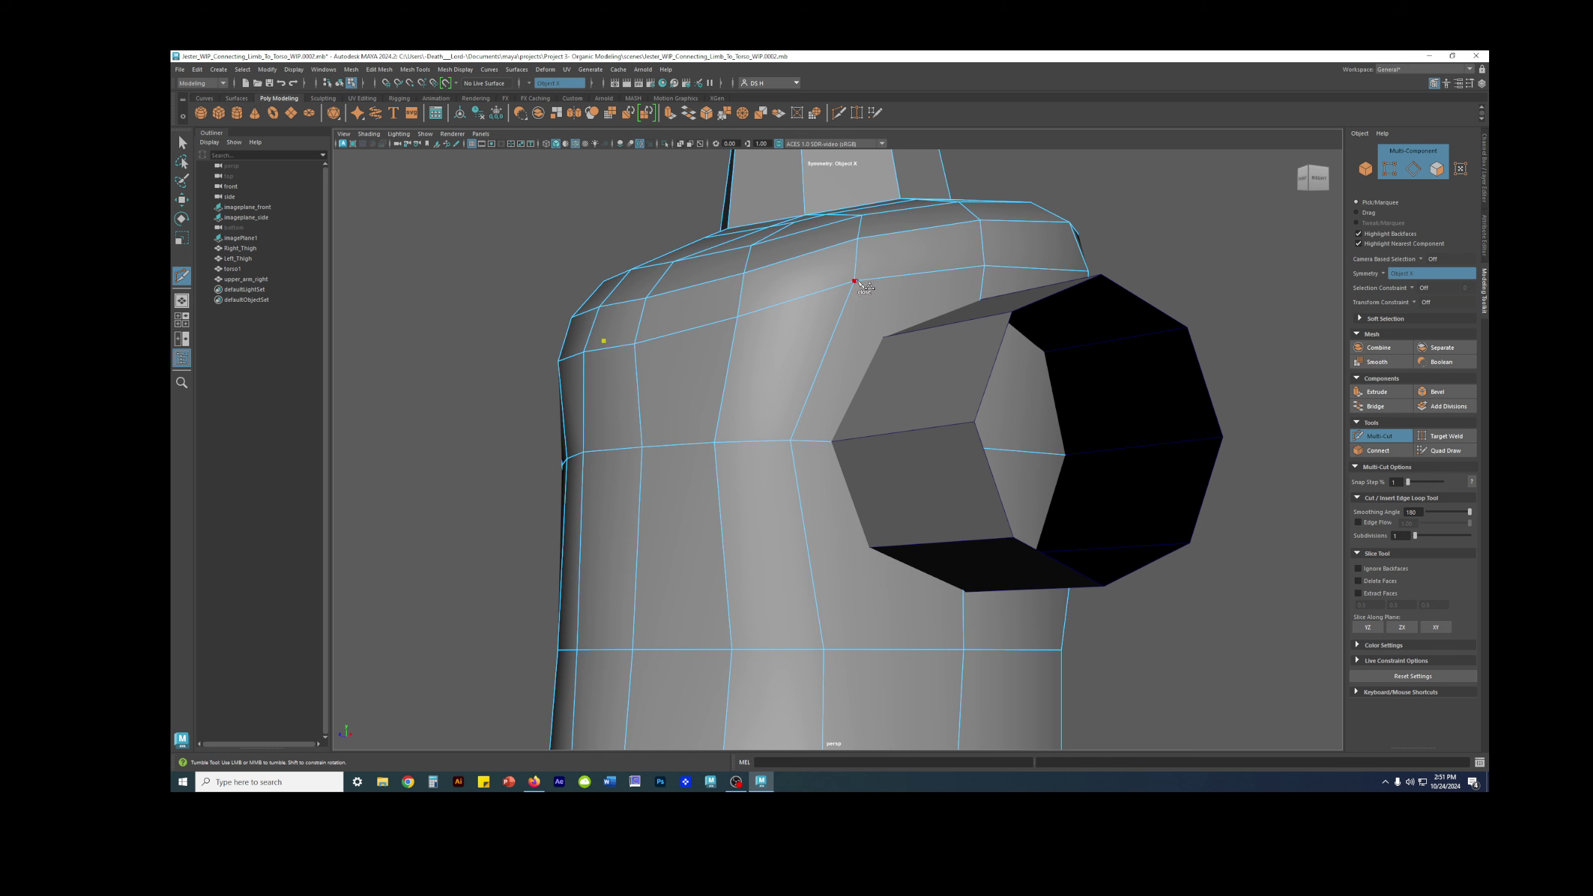
left_click_drag(874, 320, 885, 391, "alt")
left_click(878, 355)
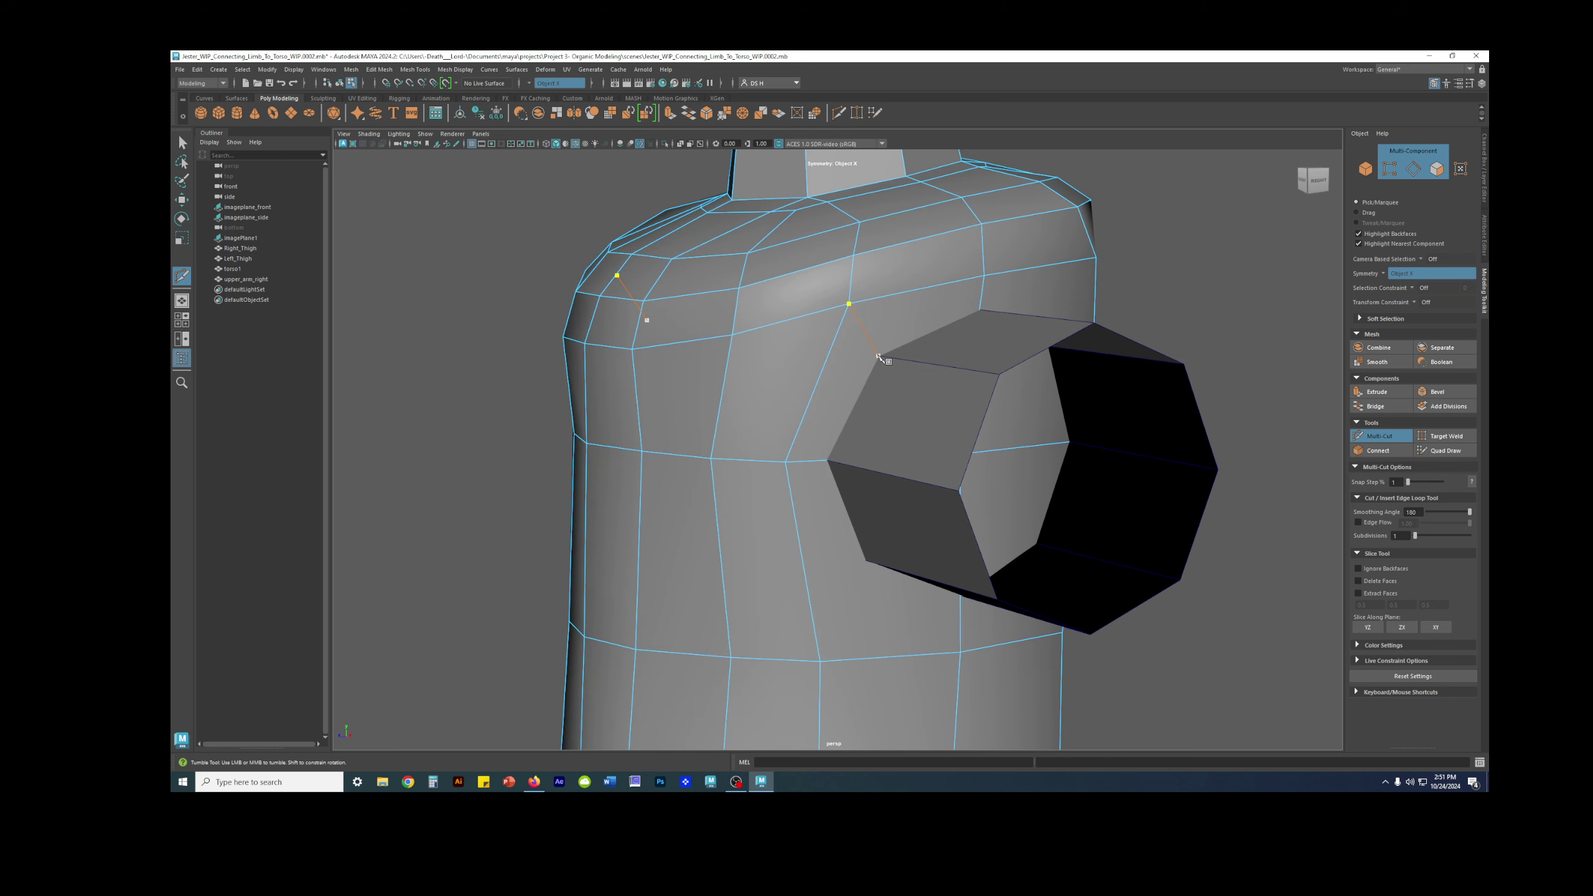
right_click_drag(886, 369, 1010, 355, "alt")
Continue the cut down the arm's front corners to the torso vertex below it, and apply the cut.
left_click_drag(1009, 355, 800, 461, "alt")
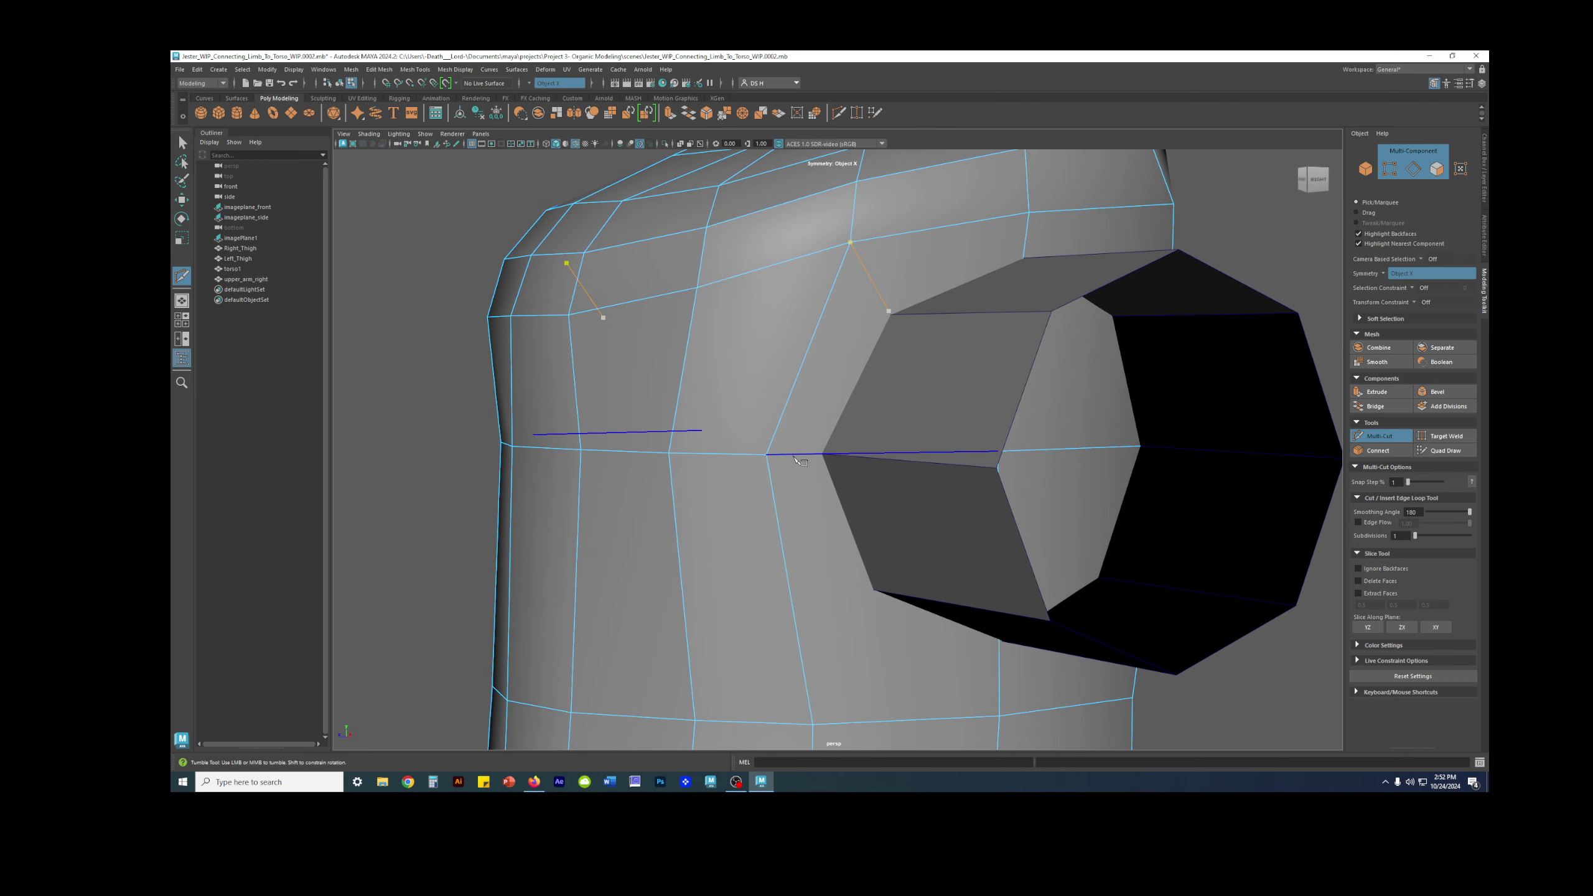
left_click(821, 460)
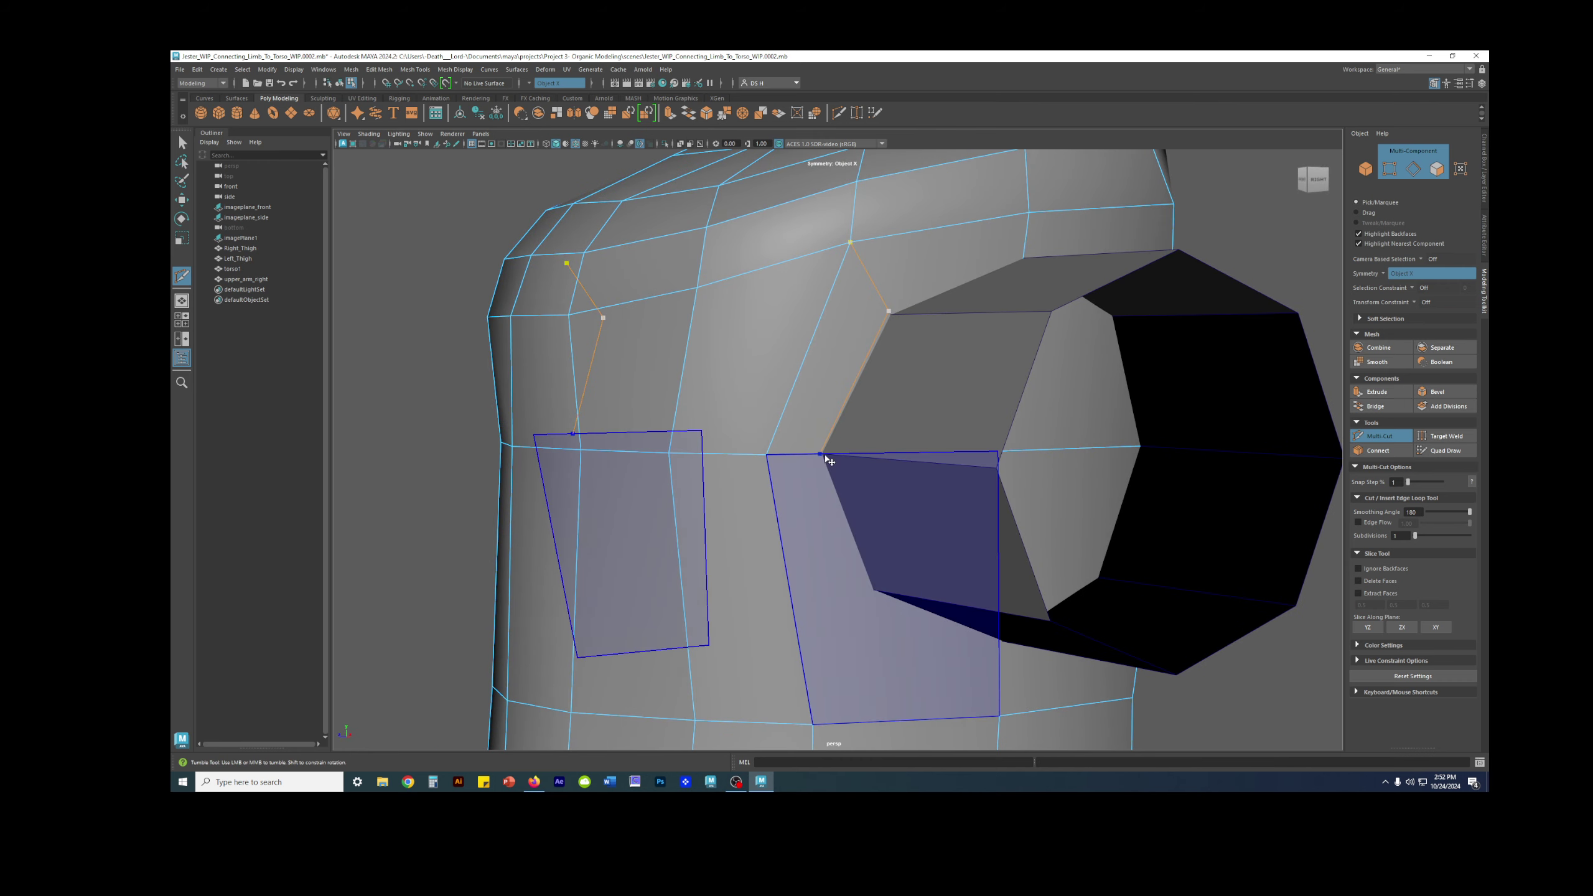
left_click_drag(835, 472, 841, 438, "alt")
left_click(822, 436)
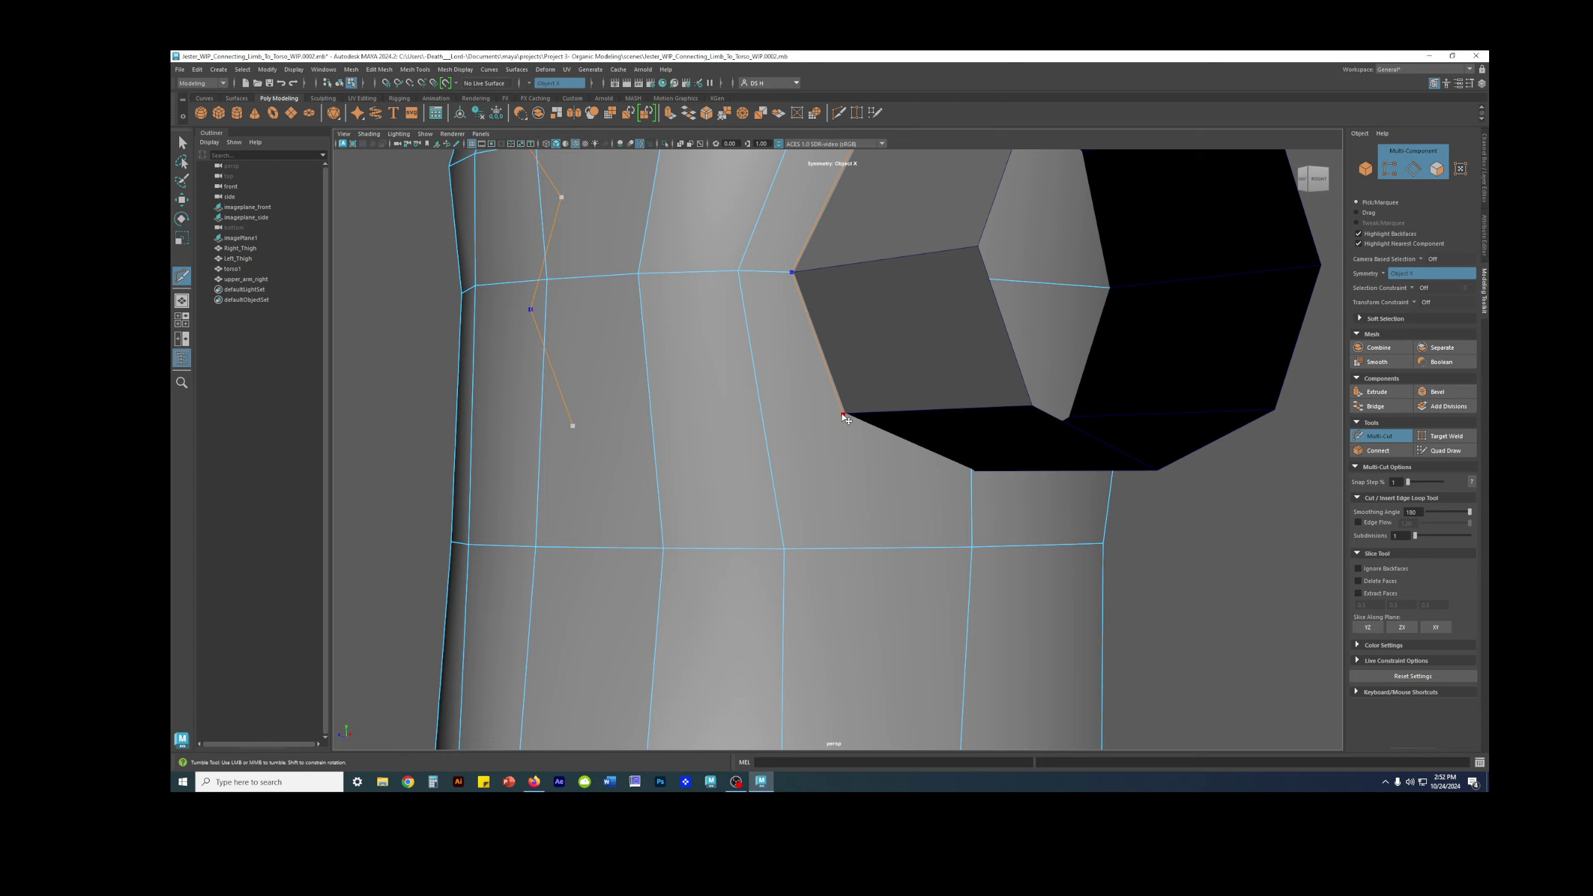
left_click_drag(995, 462, 853, 484, "alt")
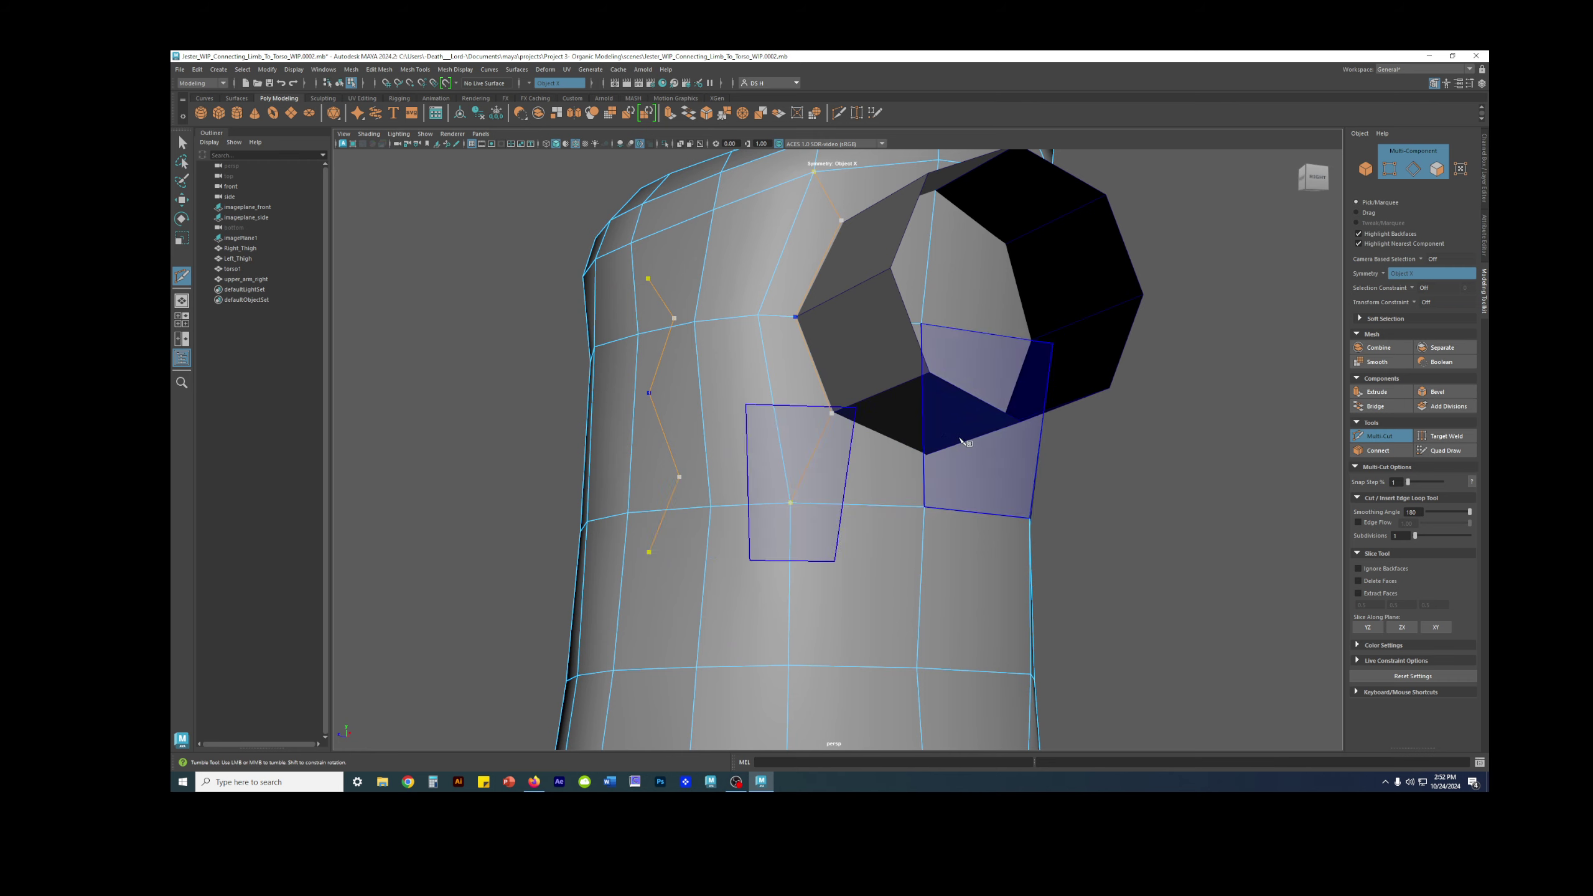
left_click_drag(763, 494, 977, 462, "alt")
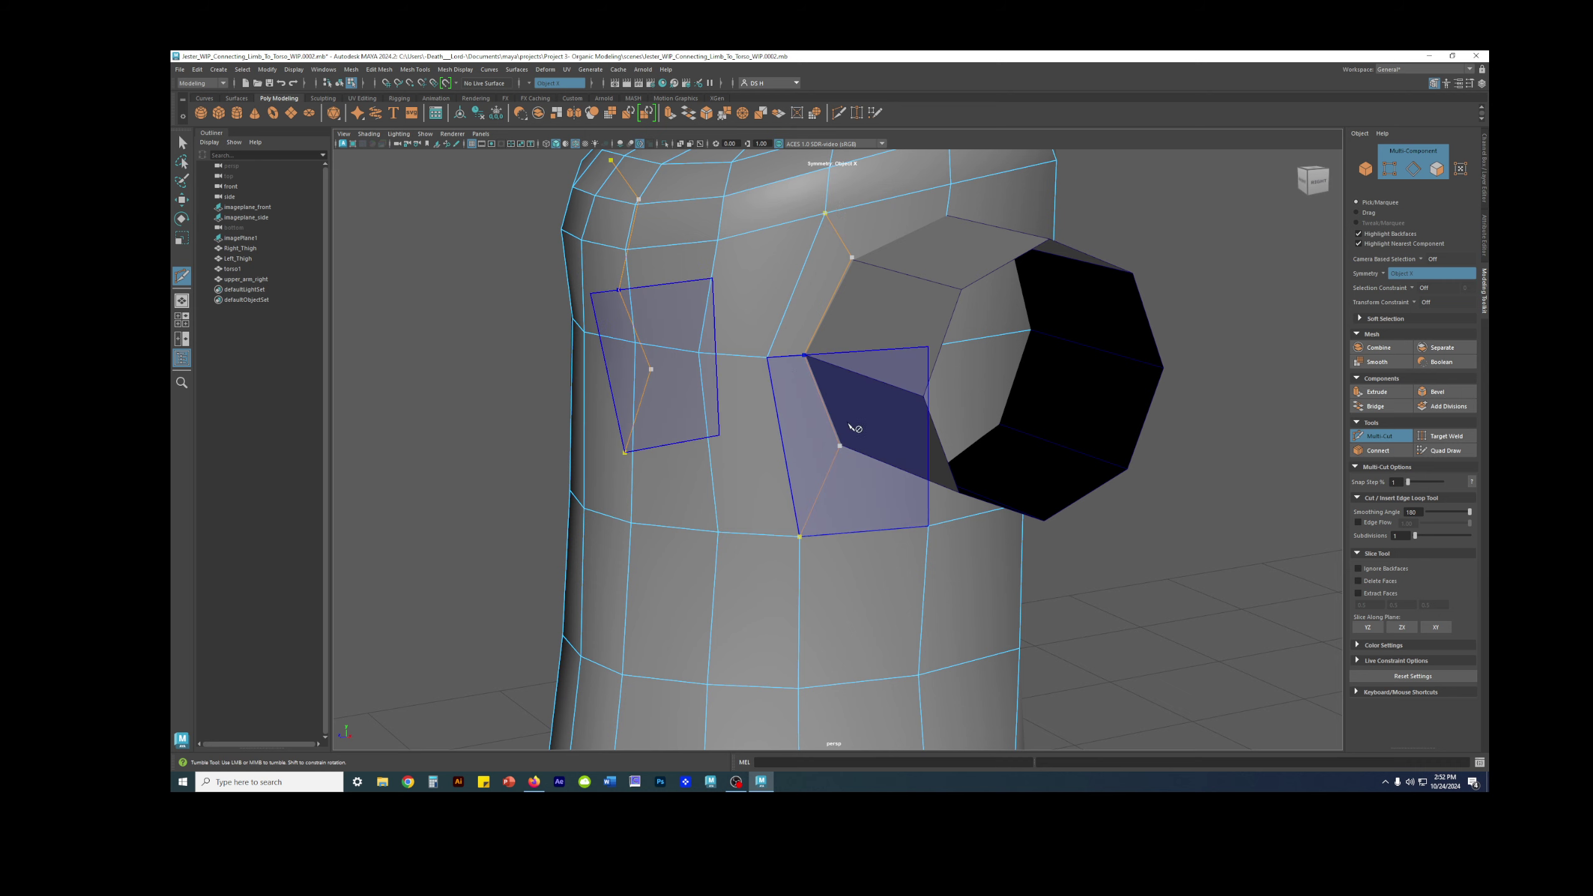
key("w")
Start another Multi-Cut at the arm's lower front corner and run it to the arm's bottom vertex on the vertical torso edge.
left_click_drag(971, 339, 1010, 310, "alt")
left_click_drag(1148, 382, 1196, 481, "alt")
left_click_drag(852, 359, 998, 372, "alt")
left_click_drag(932, 441, 886, 446, "alt")
right_click_drag(771, 325, 726, 326, "shift")
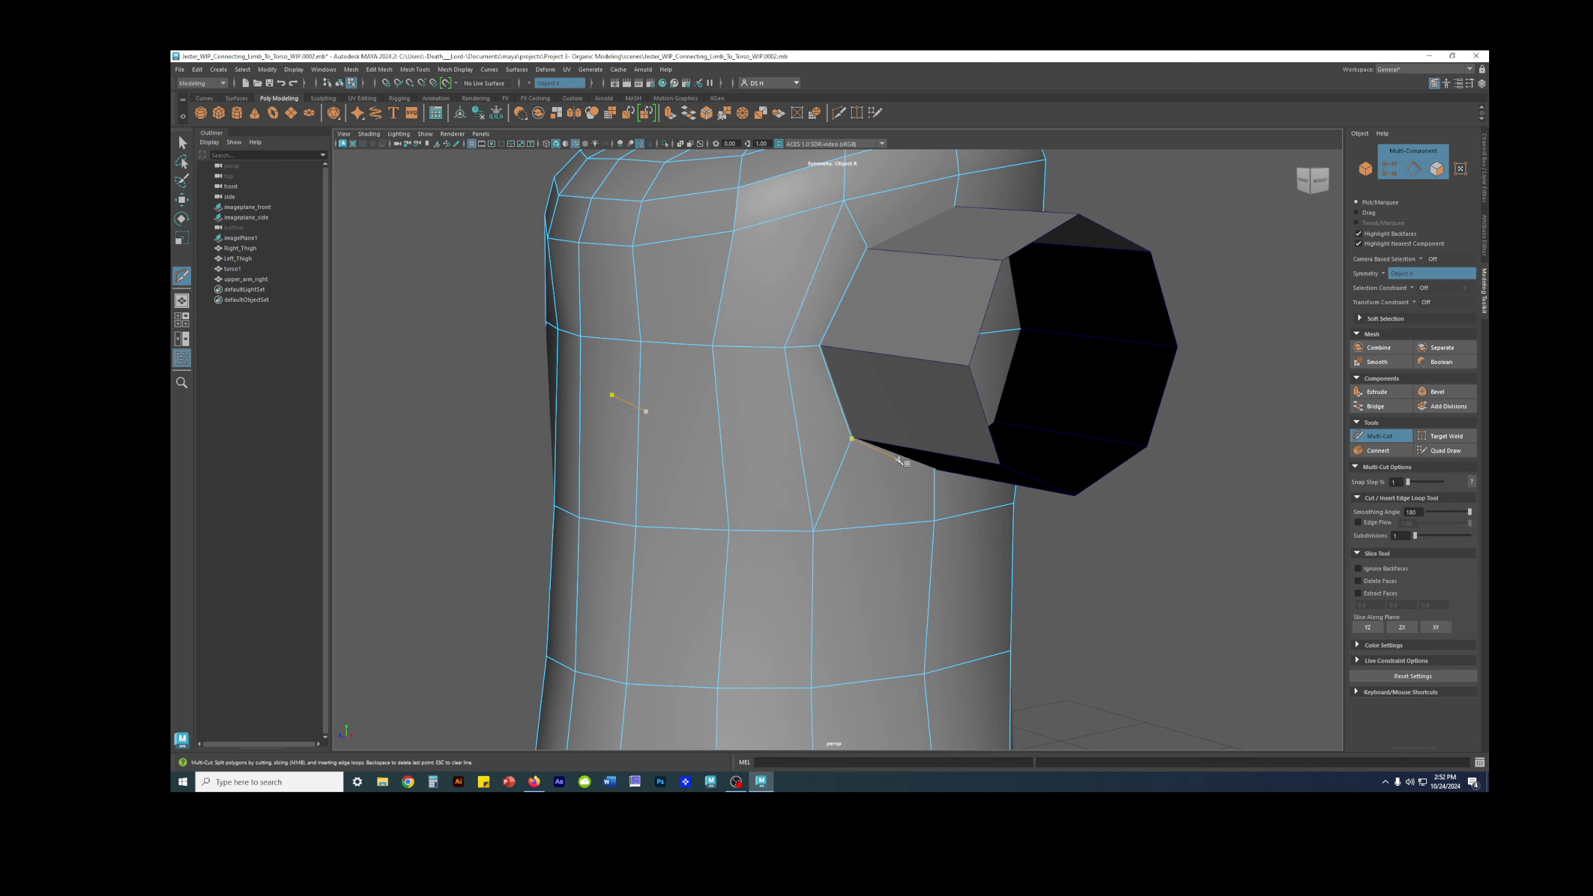
left_click_drag(903, 465, 834, 422, "alt")
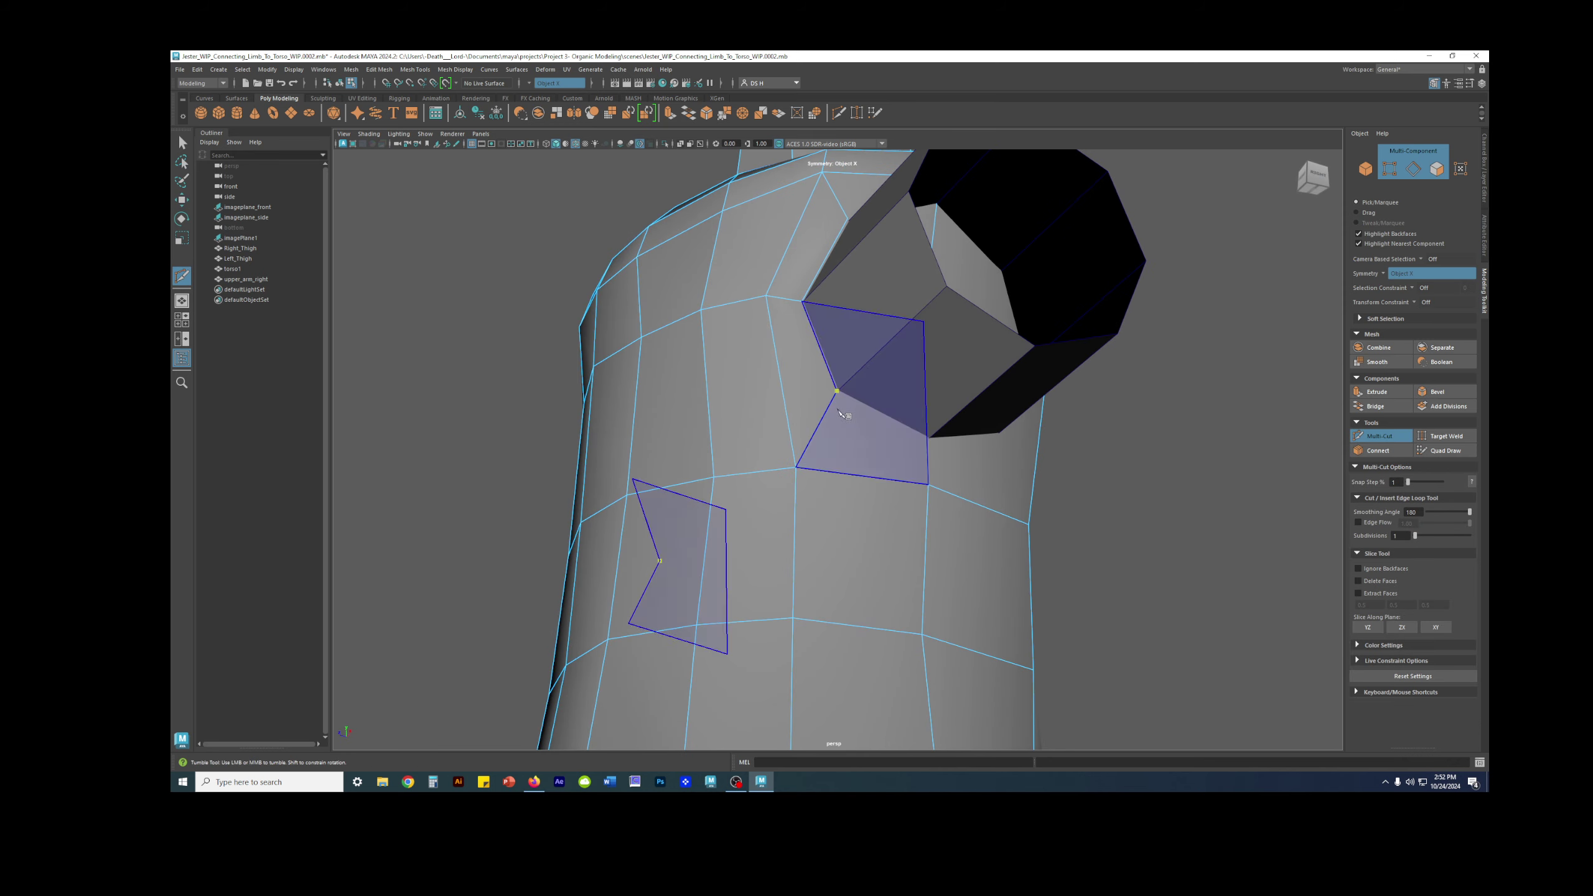
left_click_drag(885, 350, 893, 491, "alt")
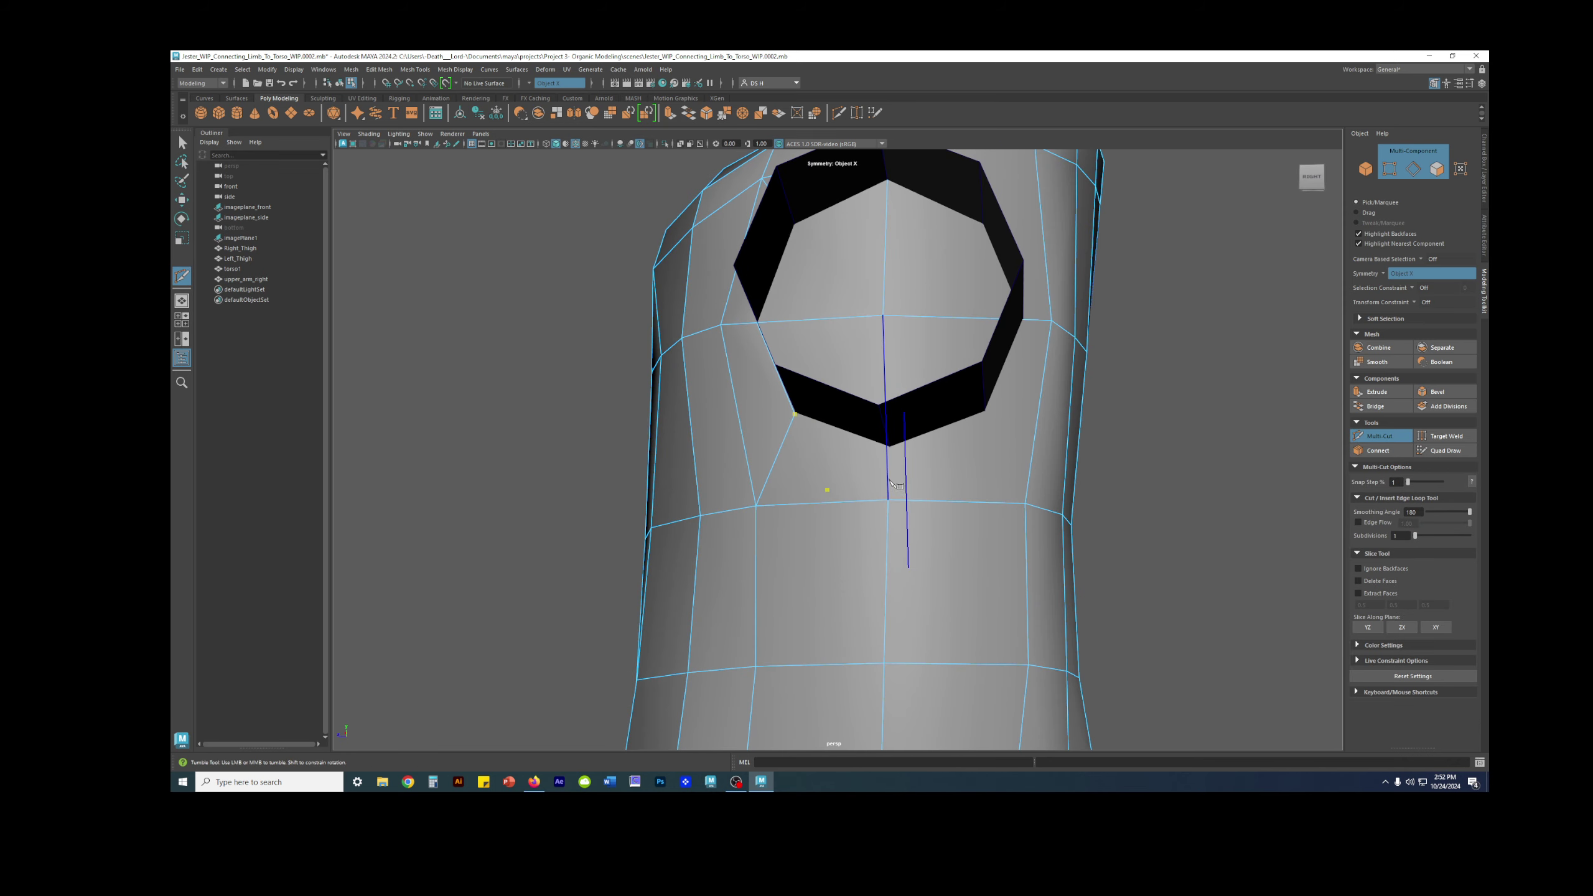
left_click(897, 448)
Extend the cut to the arm's lower rear corner and down to the nearby torso vertex, and apply it.
left_click_drag(1248, 528, 919, 432, "alt")
right_click_drag(903, 415, 1031, 414, "alt")
left_click_drag(993, 385, 944, 454, "alt")
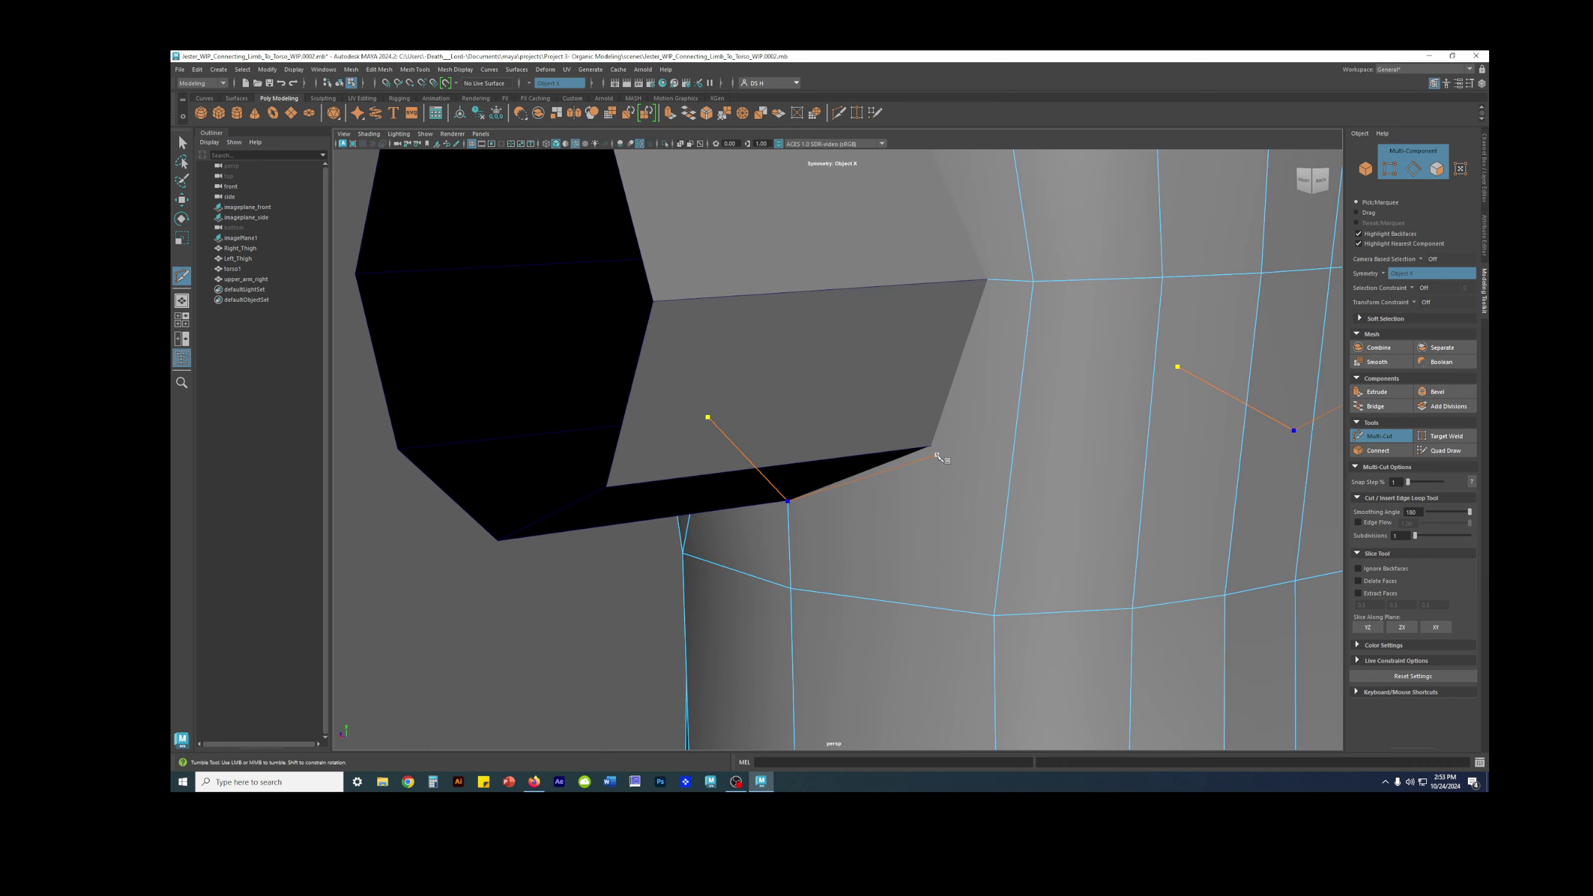
left_click_drag(935, 453, 1033, 489, "alt")
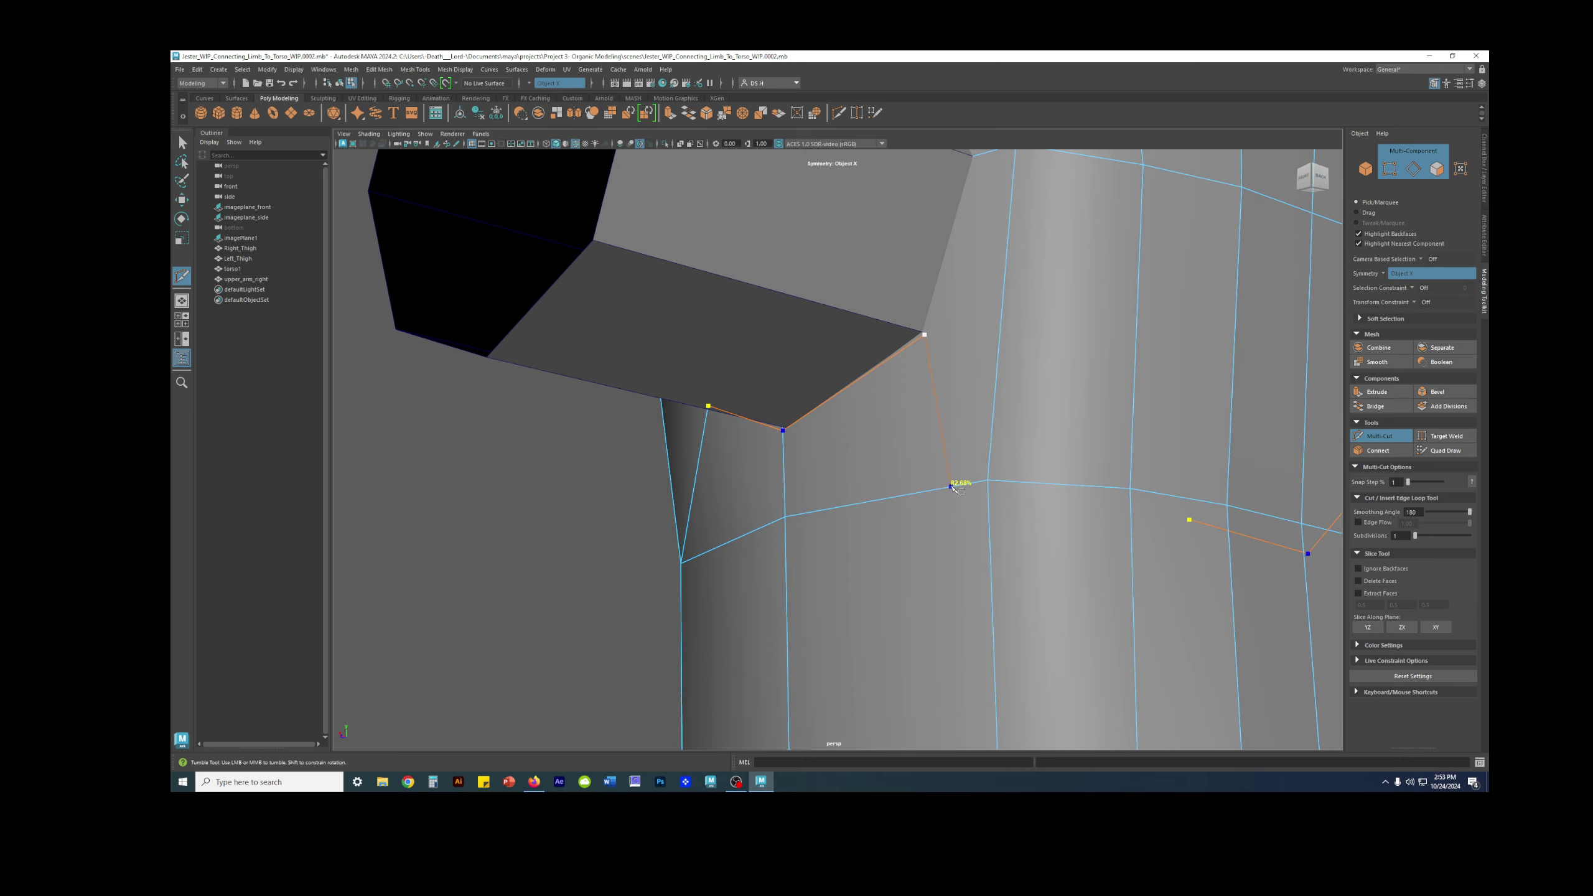
mouse_move(979, 480)
left_mouse_down("alt")
mouse_move(1066, 475)
mouse_move(992, 458)
left_mouse_up("alt")
key("w")
Multi-Cut the torso along the arm's rear corners from the lower rear corner up to the torso vertex above, and apply it.
left_click_drag(1137, 434, 1038, 403, "alt")
right_click_drag(1038, 400, 946, 401, "shift")
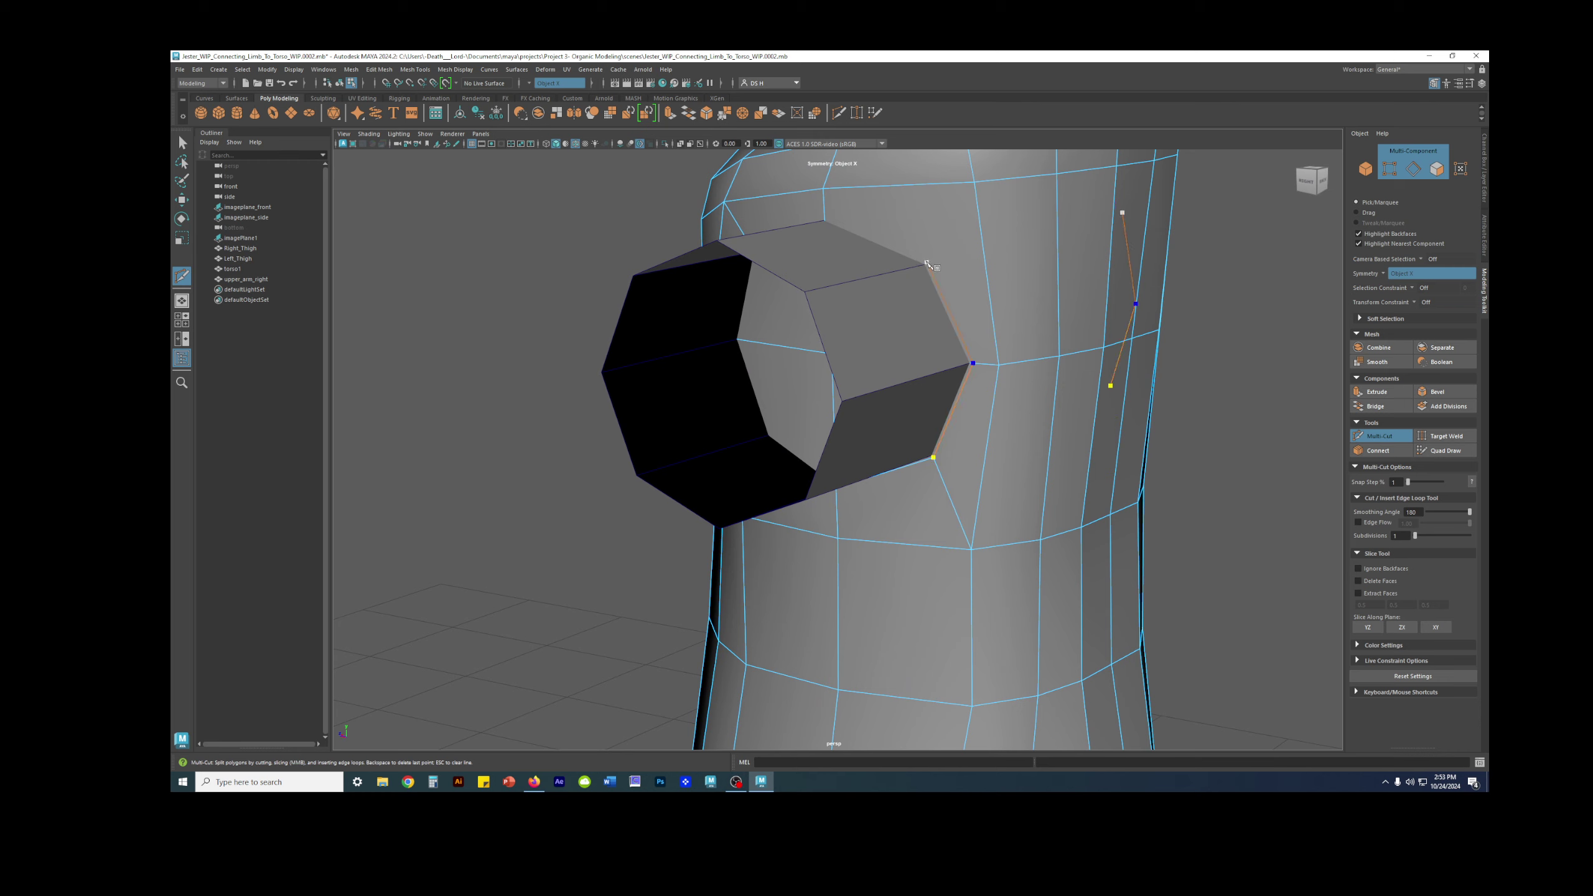
left_click_drag(928, 264, 972, 282, "alt")
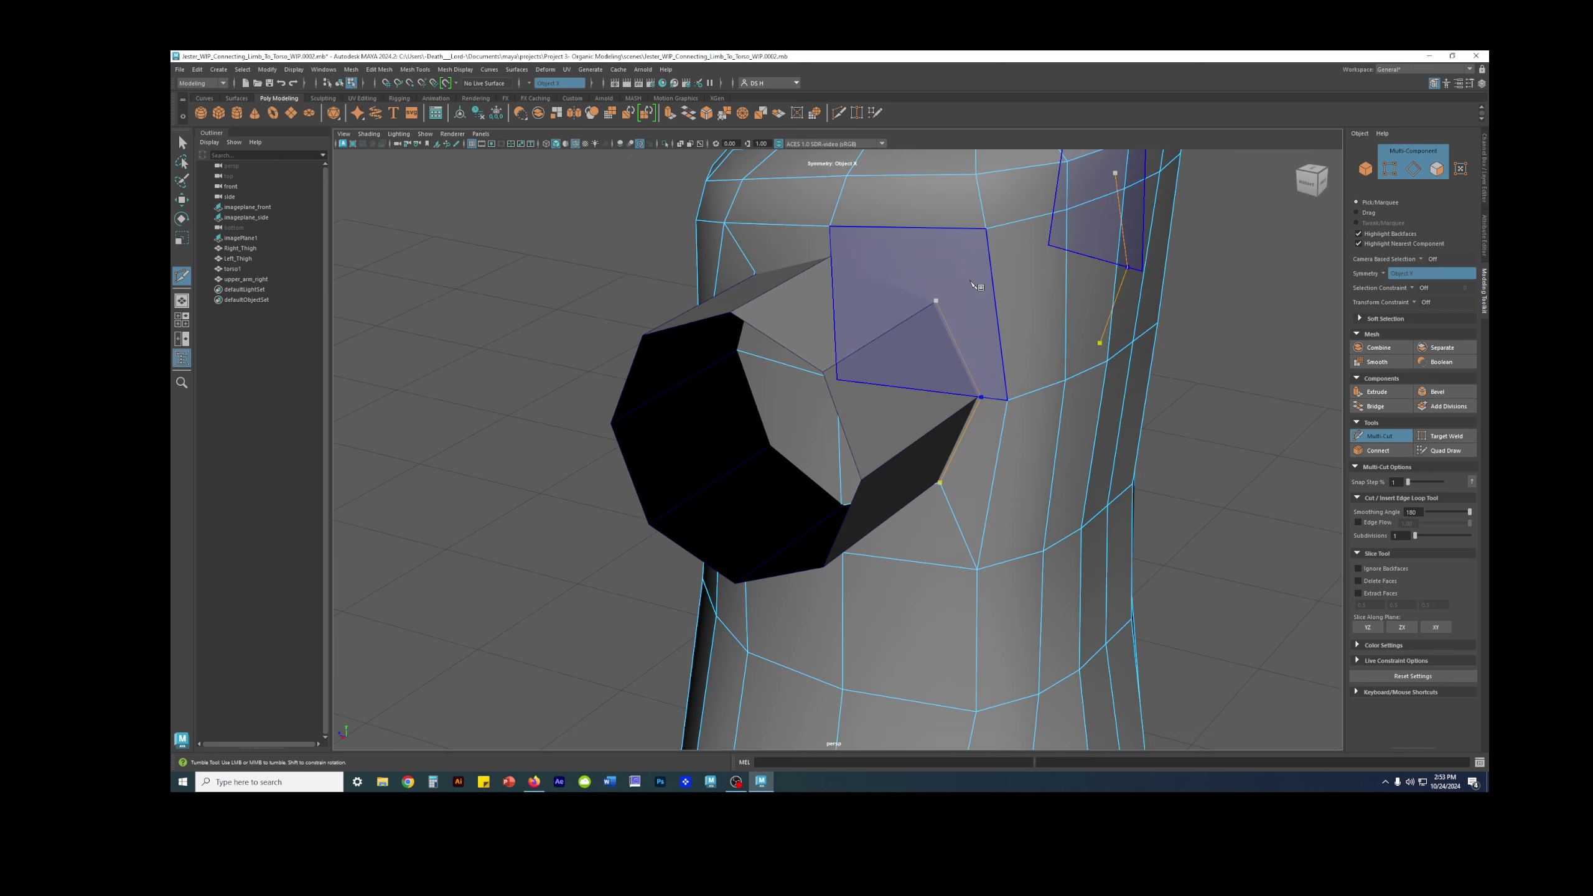
key("w")
Cut across the torso along the arm's top edge from the upper rear corner through the top vertex to the upper front corner.
left_click_drag(993, 240, 992, 288, "alt")
left_click(1007, 263)
right_click_drag(1008, 264, 949, 267, "shift")
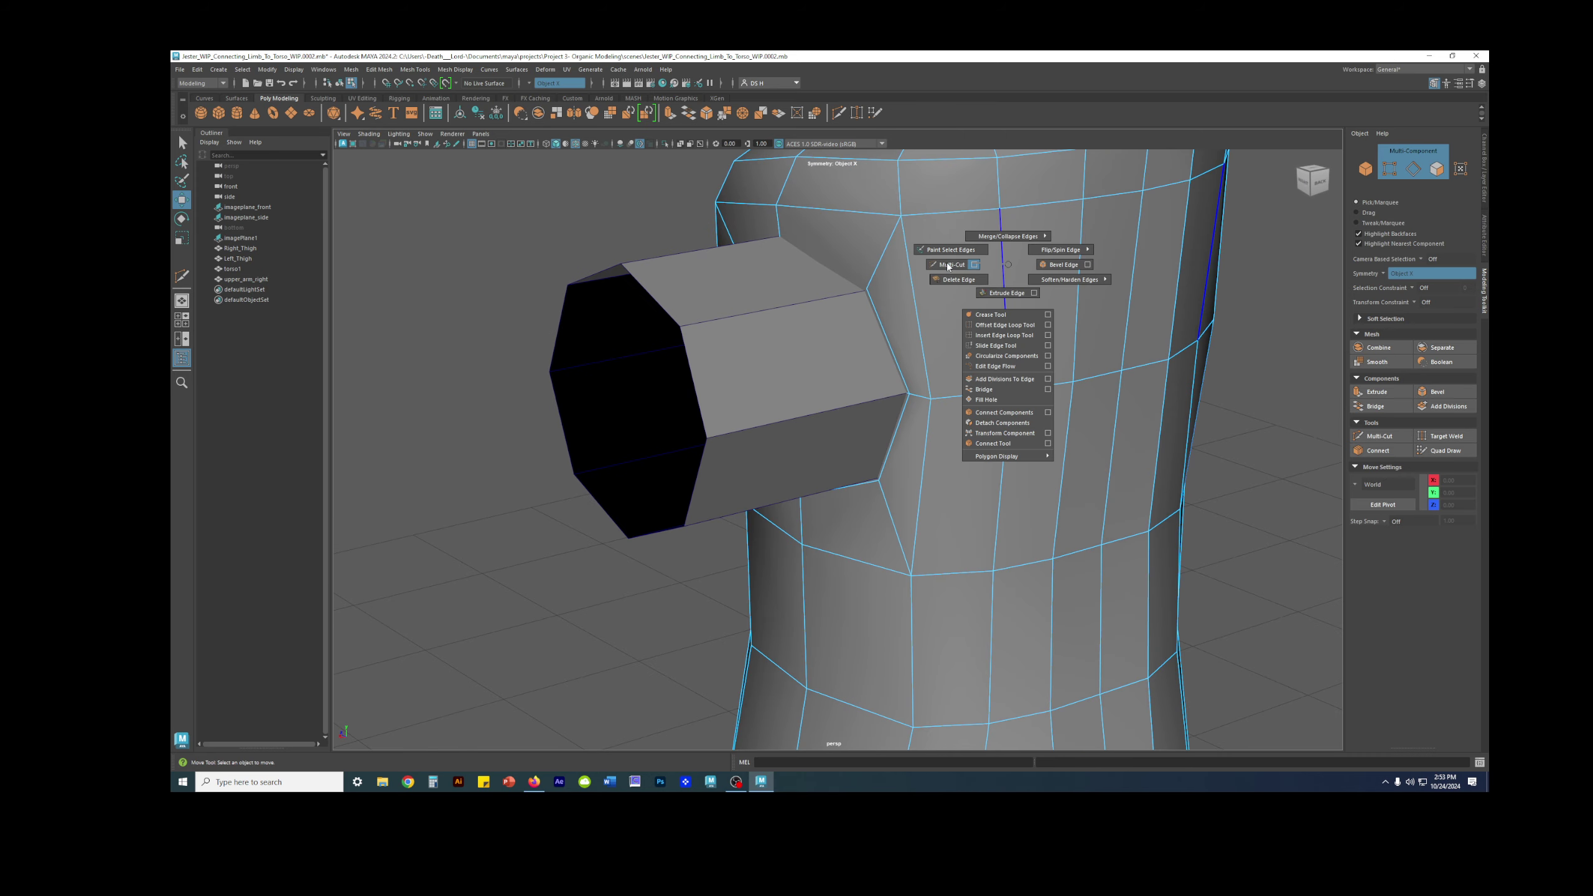
left_click(900, 215)
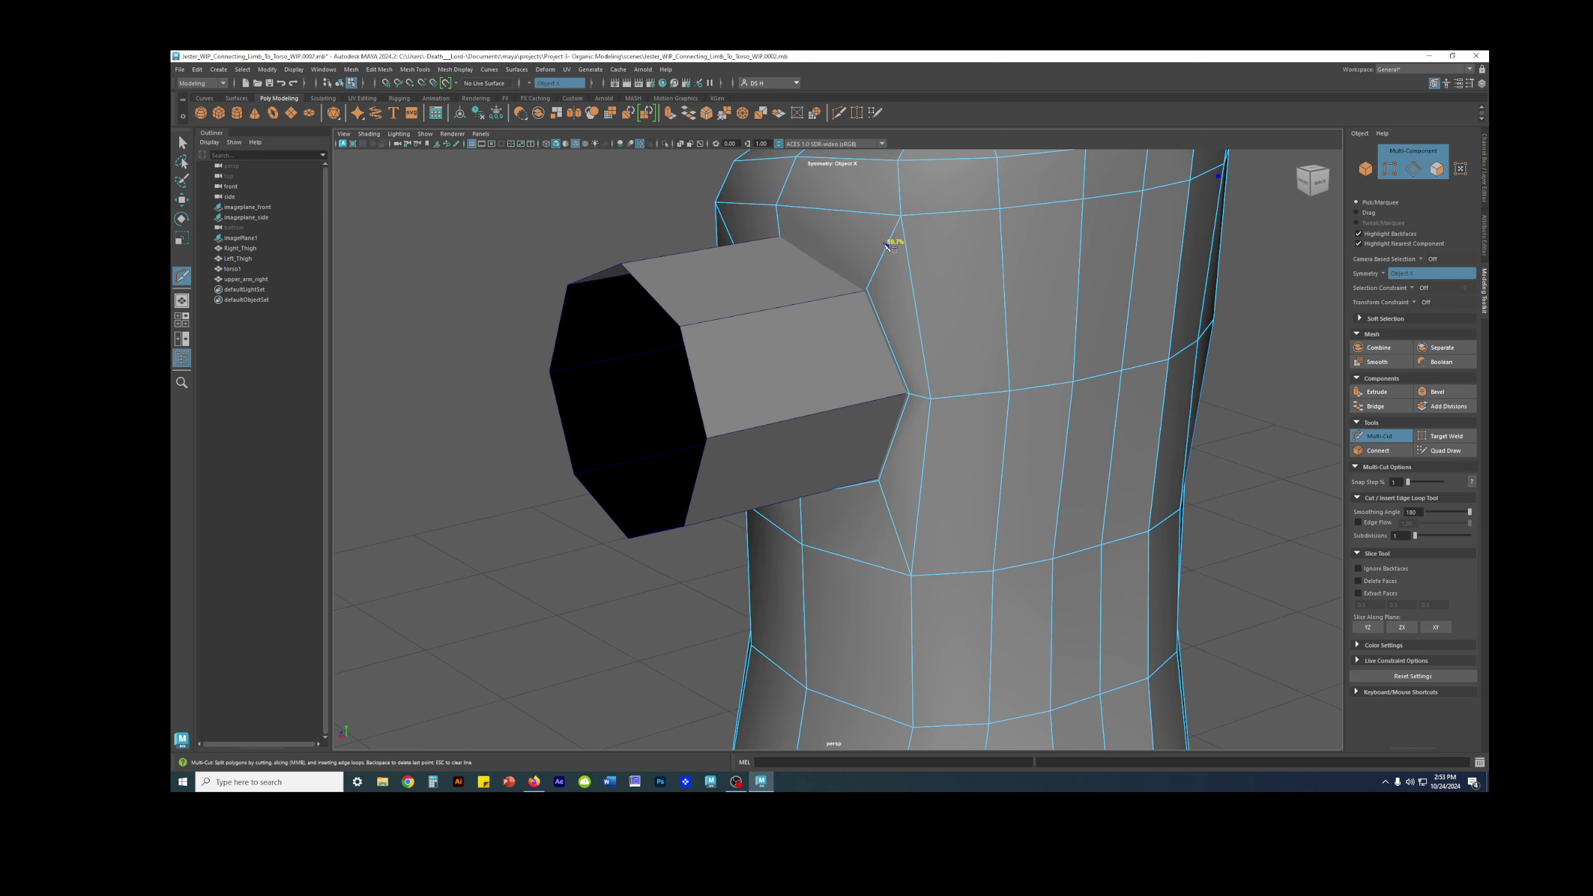
left_click_drag(832, 349, 950, 345, "alt")
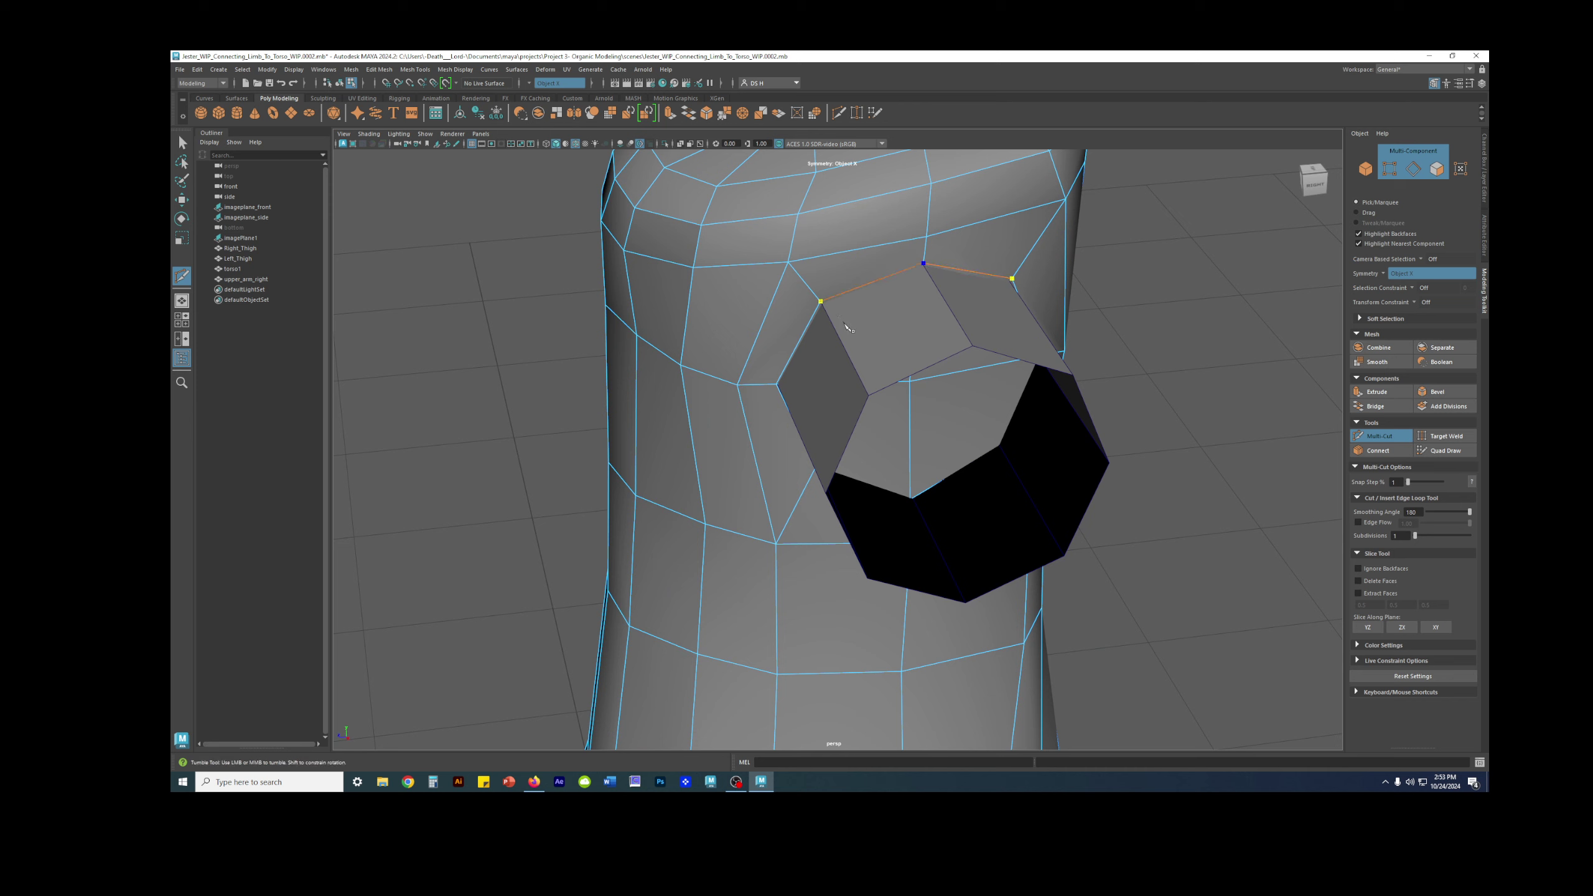
key("w")
Delete the four torso faces enclosed by the arm's outline to open the shoulder hole.
left_click_drag(1233, 391, 962, 375, "alt")
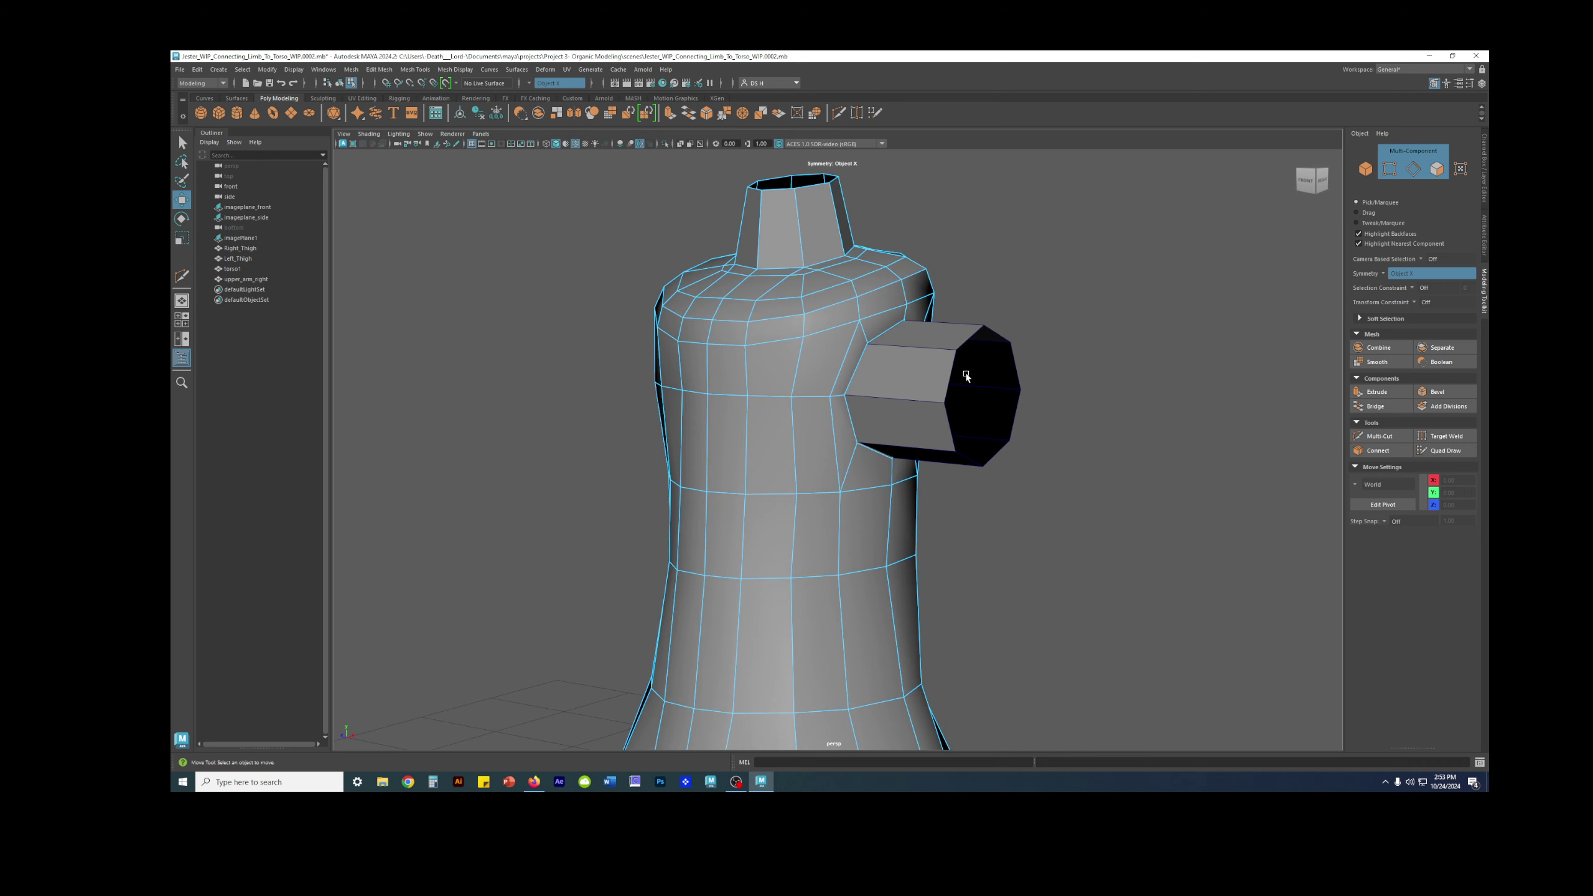
right_click_drag(868, 318, 928, 321)
left_click_drag(1194, 359, 1100, 354, "alt")
left_click(904, 348)
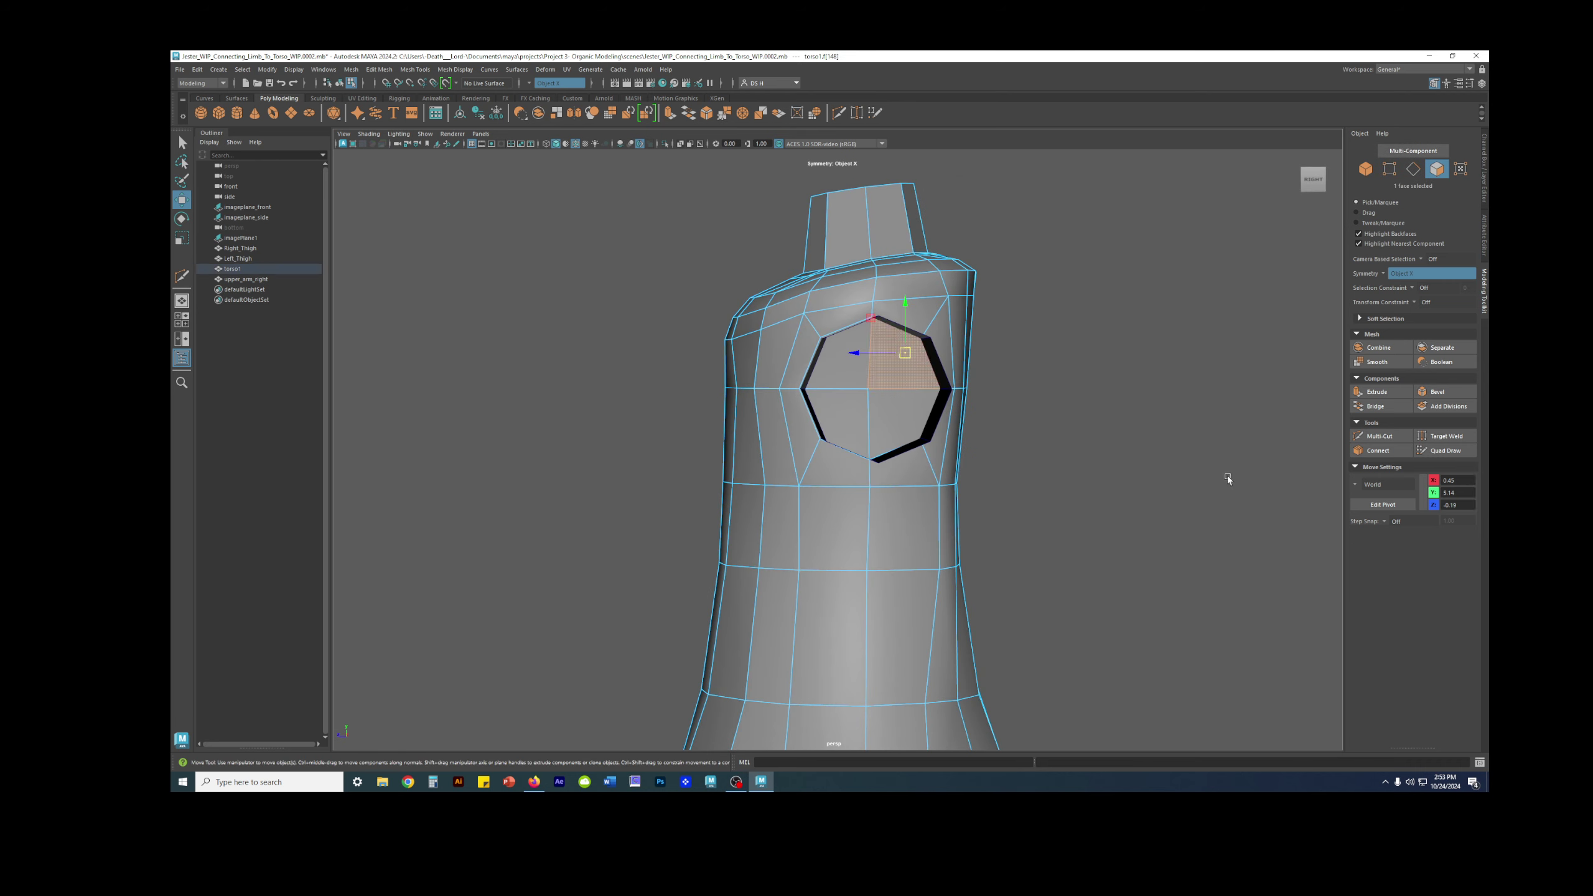
key("Delete")
left_click(923, 412)
key("Delete")
left_click(841, 355)
key("Delete")
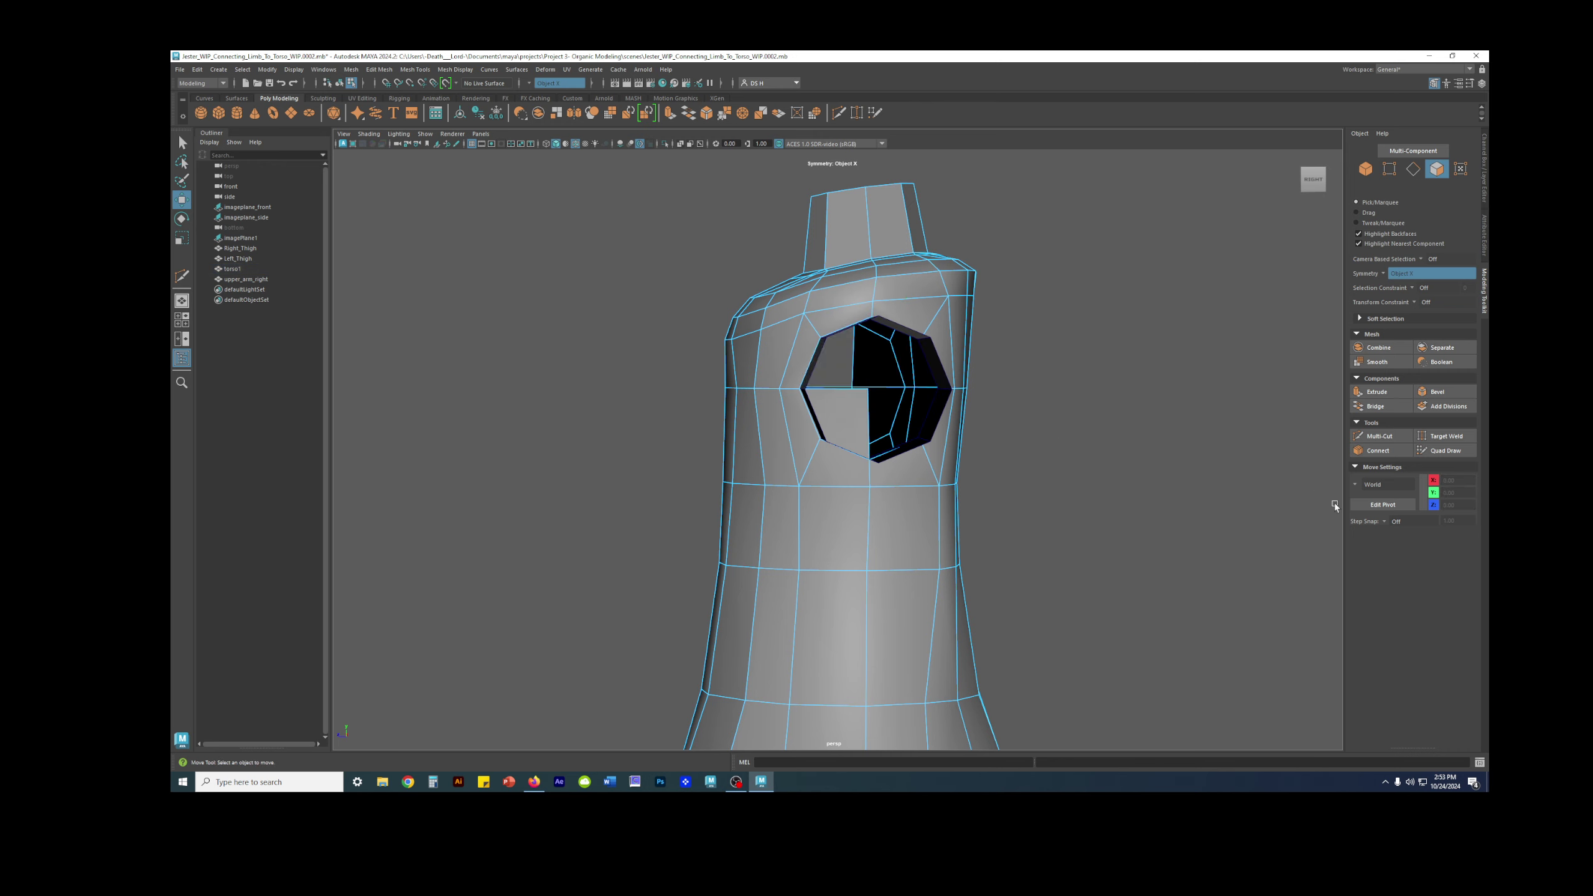
left_click(897, 431)
key("Delete")
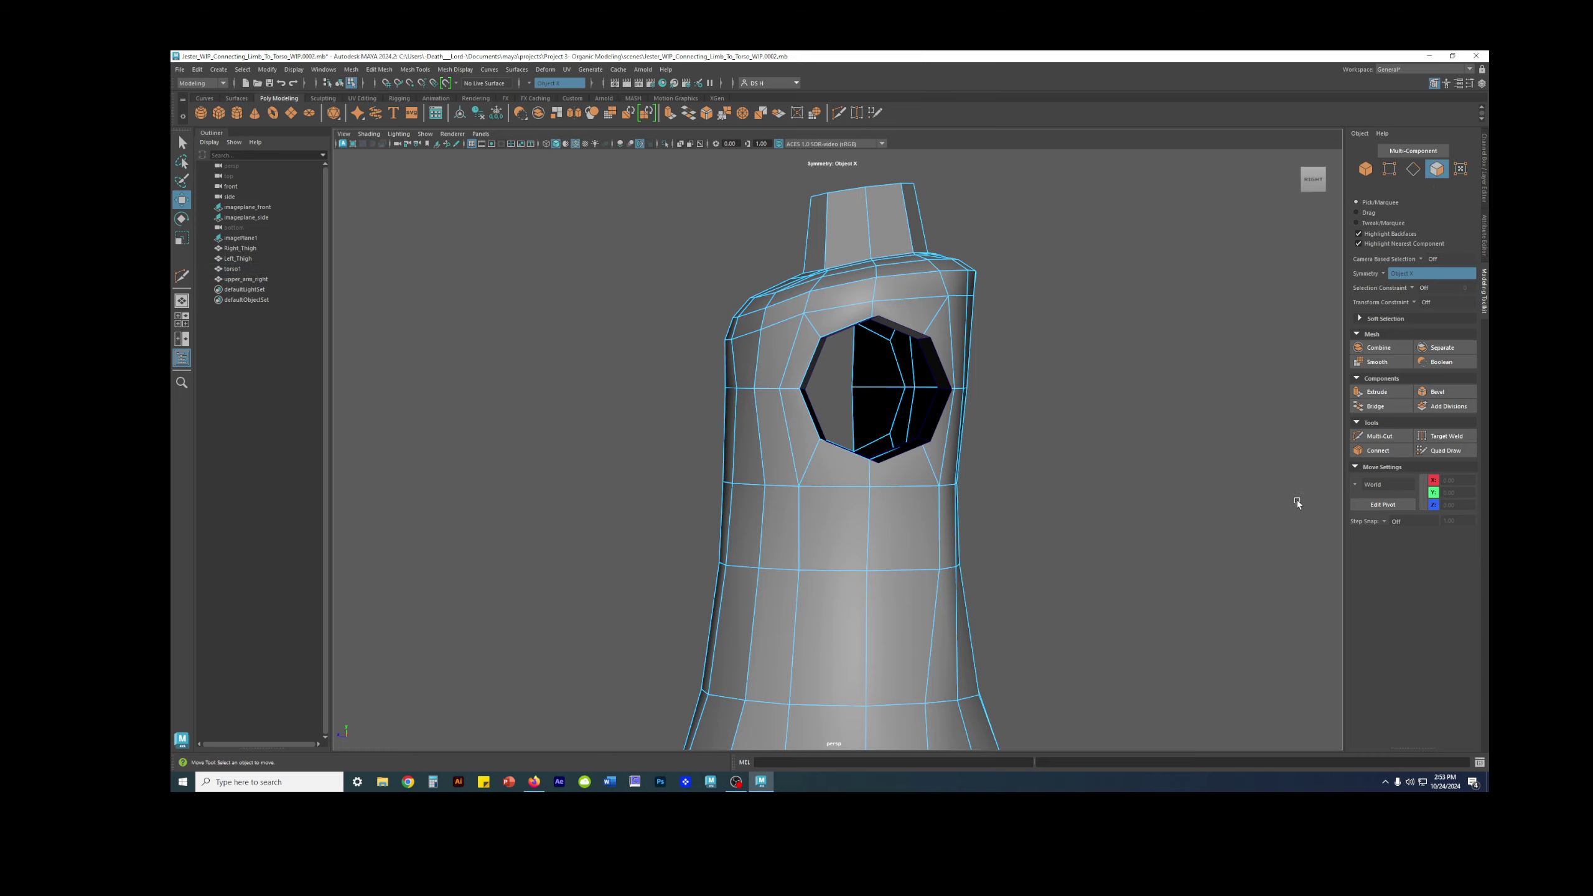
Inspect the shoulder opening, return to object selection with nothing selected, and save the scene as an incremental version.
left_click_drag(1049, 453, 908, 422, "alt")
scroll(896, 398, "up", 1)
left_click_drag(1123, 353, 933, 338, "alt")
scroll(974, 414, "up", 3)
left_click_drag(906, 447, 1131, 448, "alt")
left_click(875, 419)
left_click_drag(871, 418, 647, 353, "alt")
left_click(732, 291)
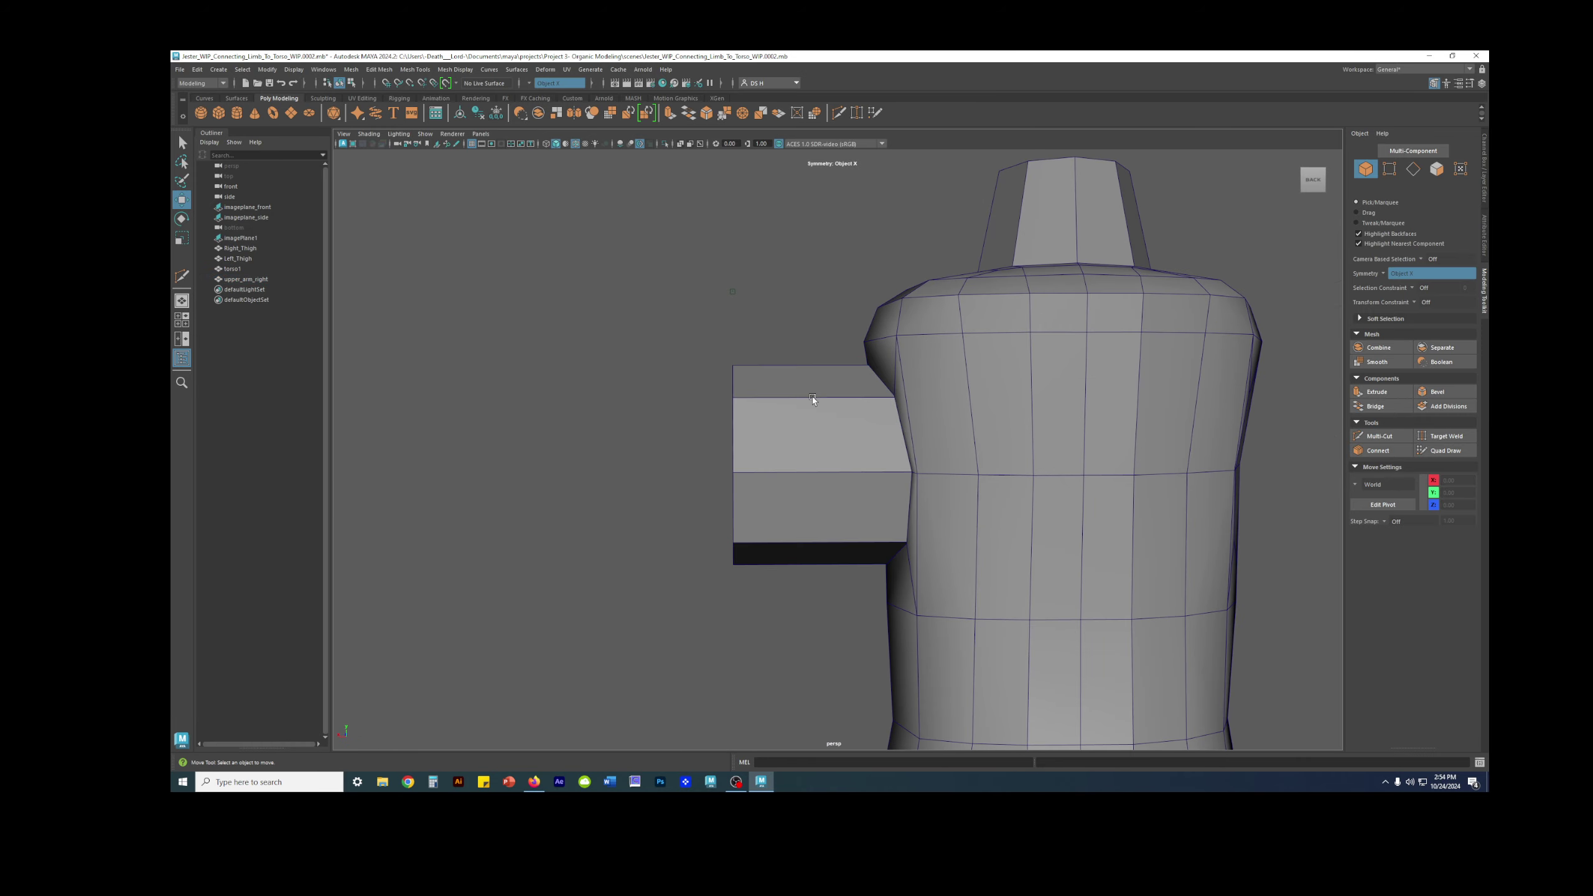
left_click_drag(966, 357, 1138, 508, "alt")
key("ctrl+alt+s")
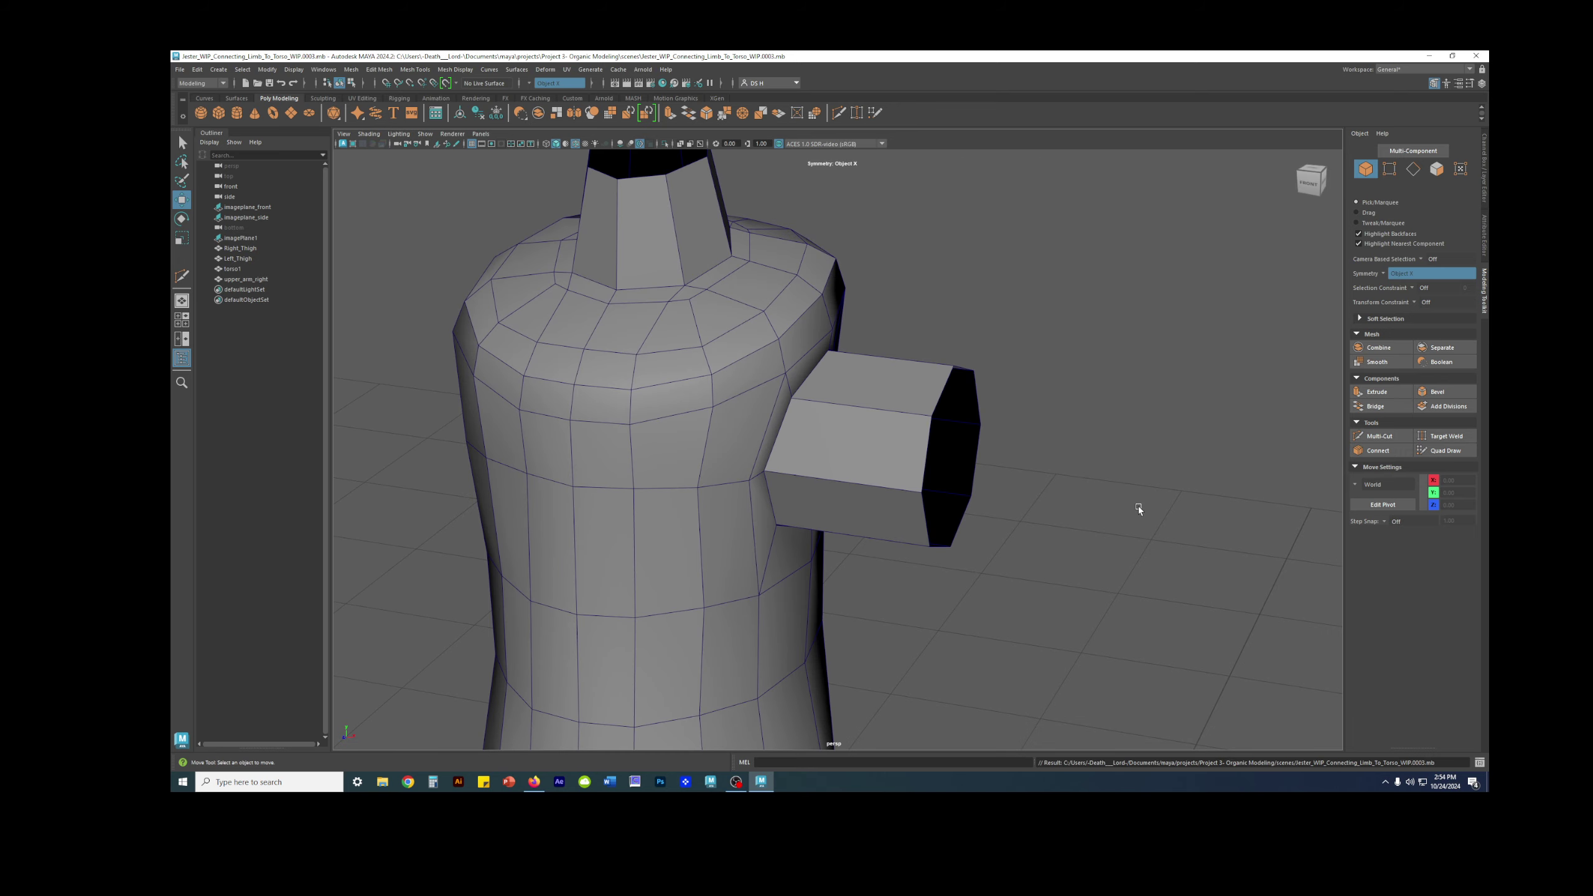
Examine the torso's edge flow and the arm opening from the back and the side.
left_click_drag(996, 471, 817, 425, "alt")
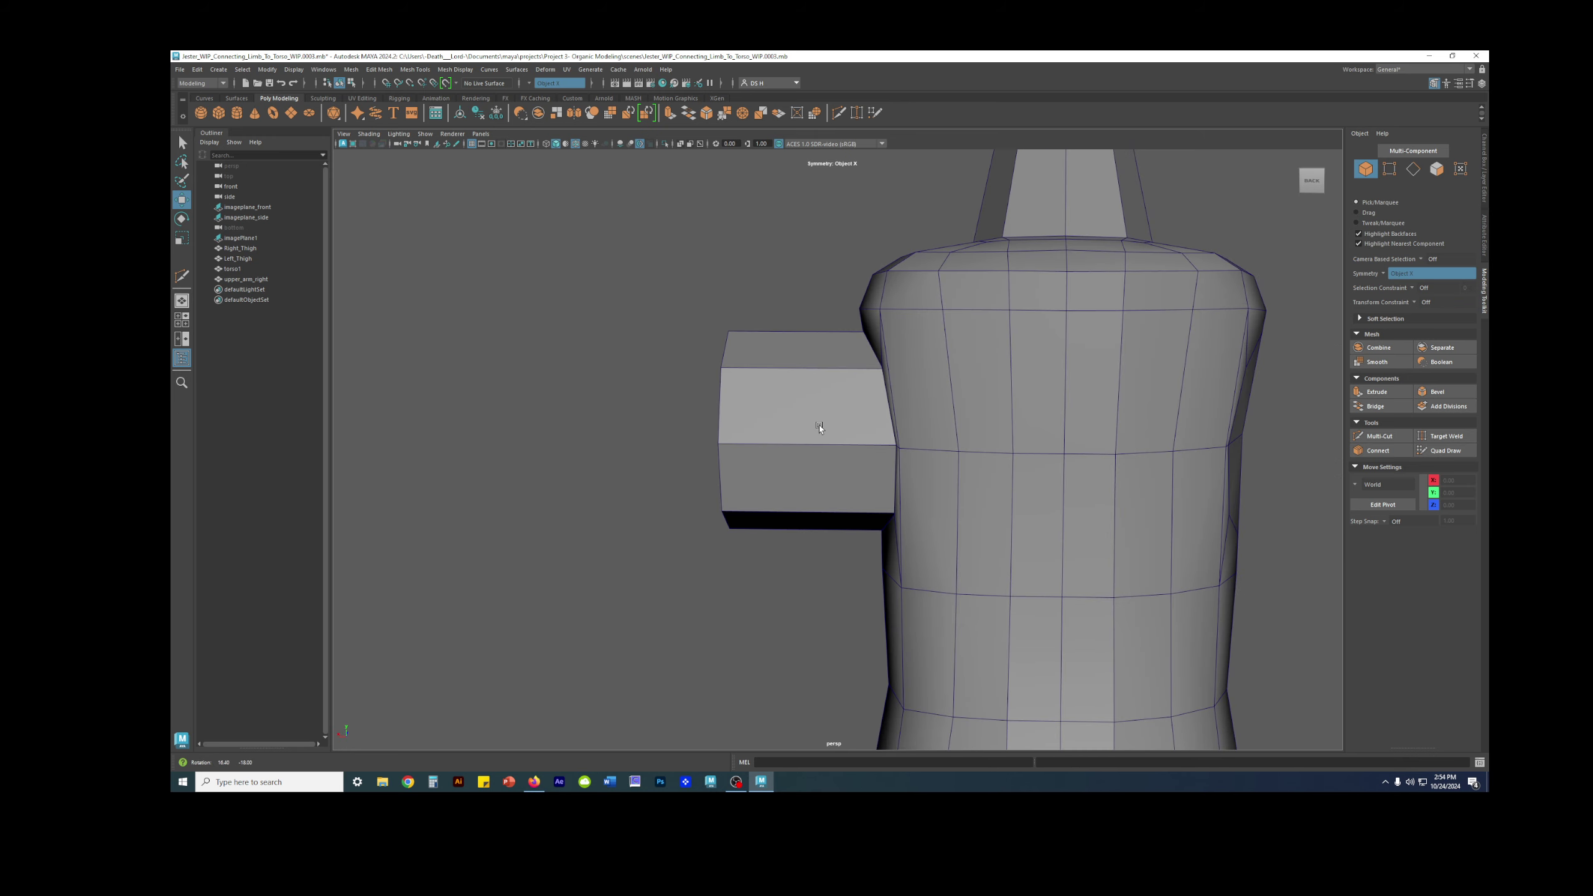
right_click_drag(817, 425, 926, 460, "alt")
left_click_drag(928, 460, 1000, 453, "alt")
right_click_drag(1000, 453, 911, 443, "alt")
middle_click_drag(911, 444, 908, 336, "alt")
left_click_drag(954, 480, 957, 463, "alt")
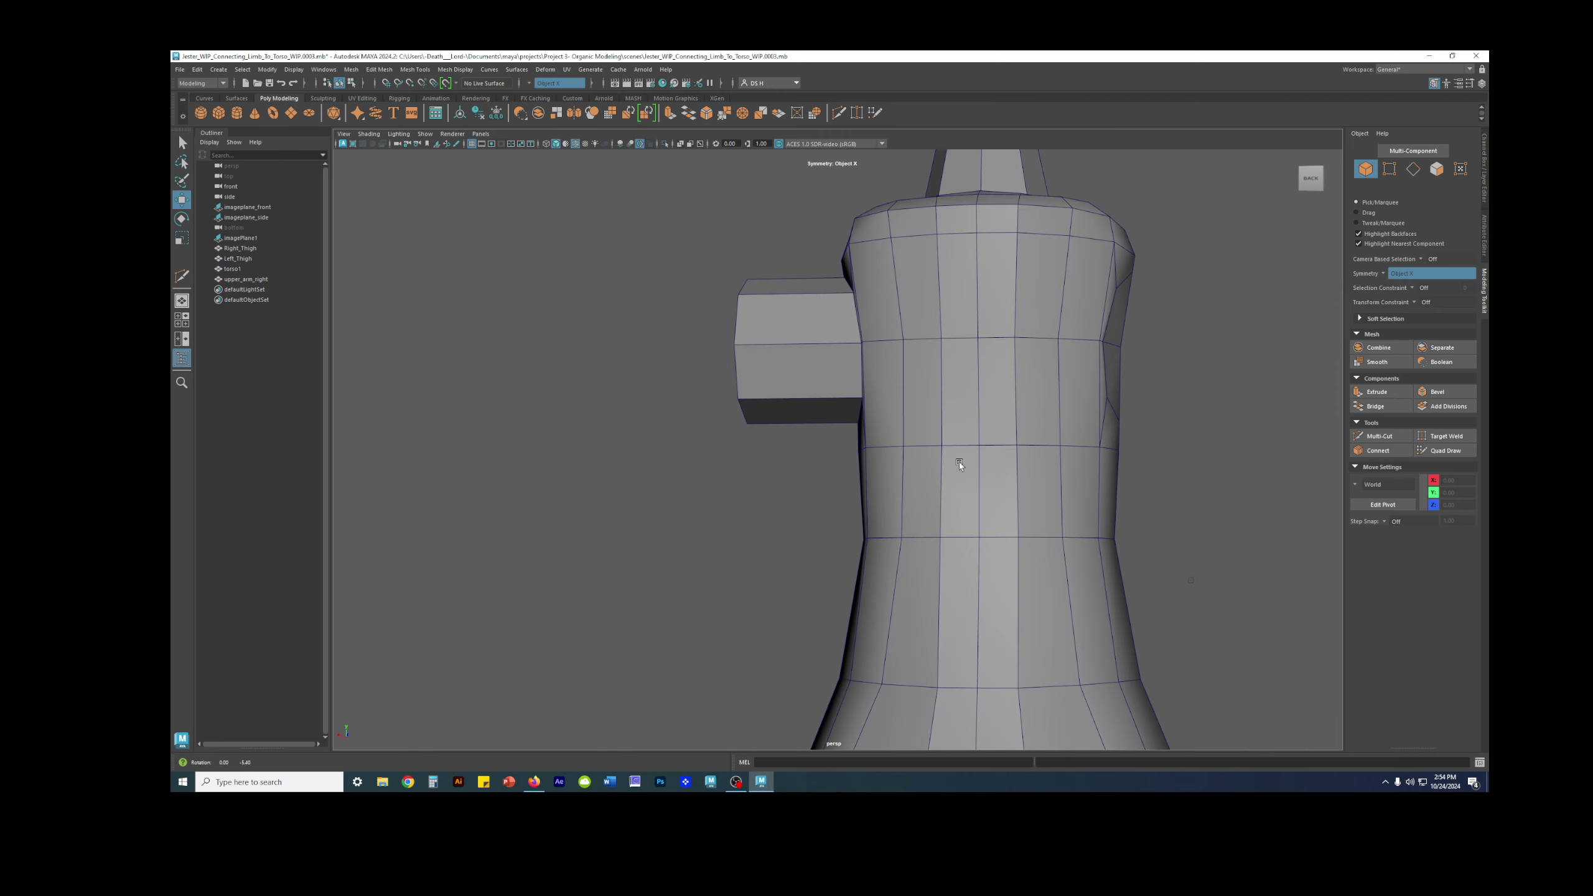
right_click_drag(1004, 465, 962, 463, "alt")
left_click_drag(962, 463, 1091, 429, "alt")
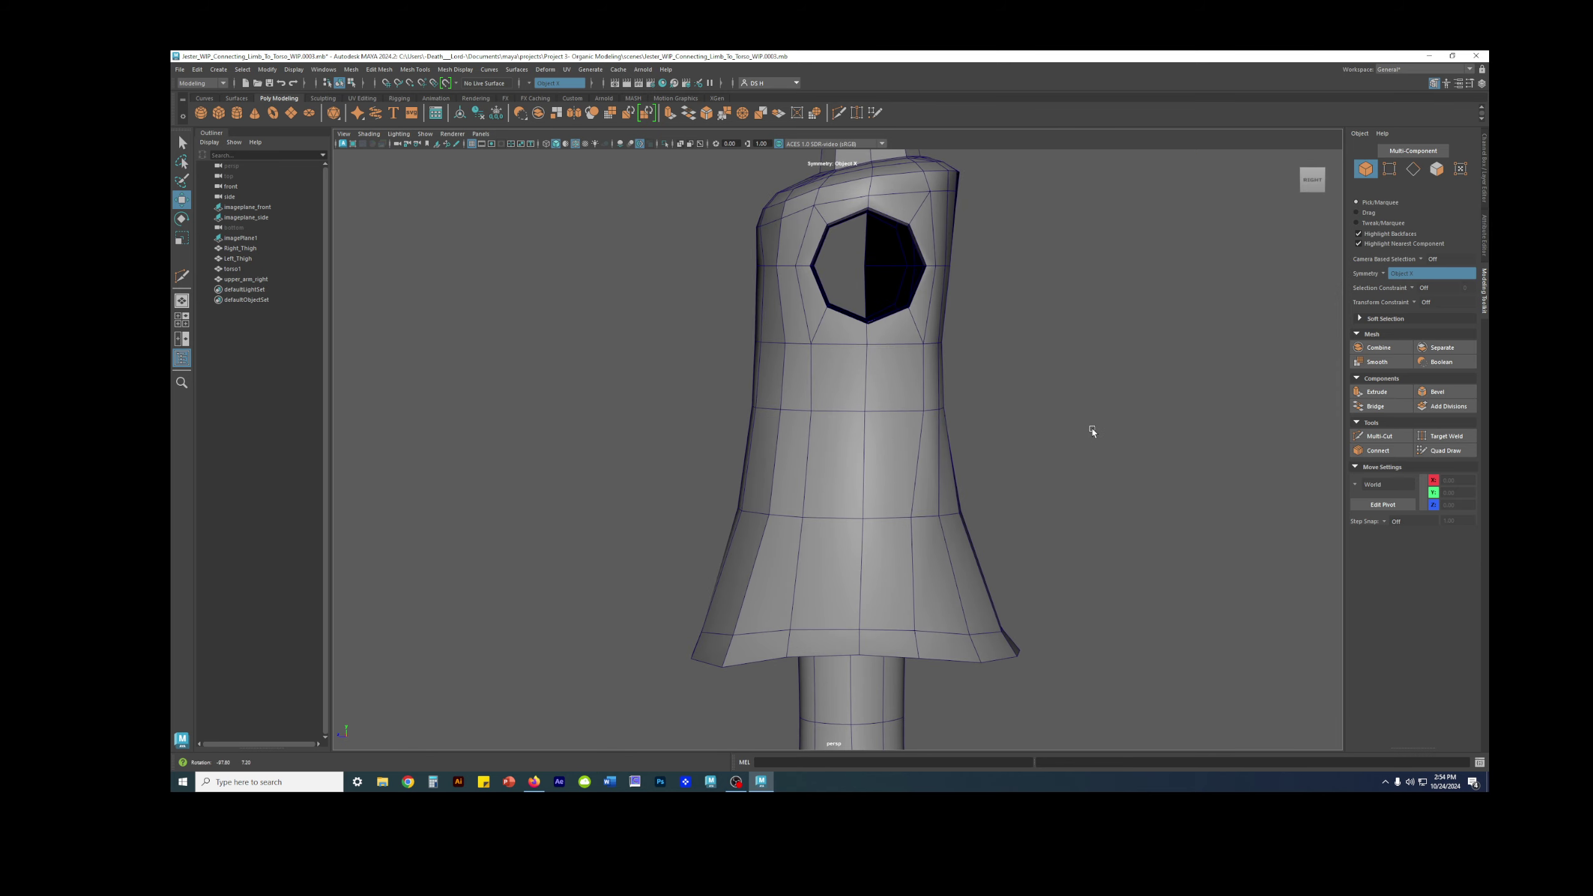
Switch the torso to vertex selection and shift the vertex below the rear of the arm opening to even the edge spacing.
left_click(900, 424)
key("F9")
left_click(924, 409)
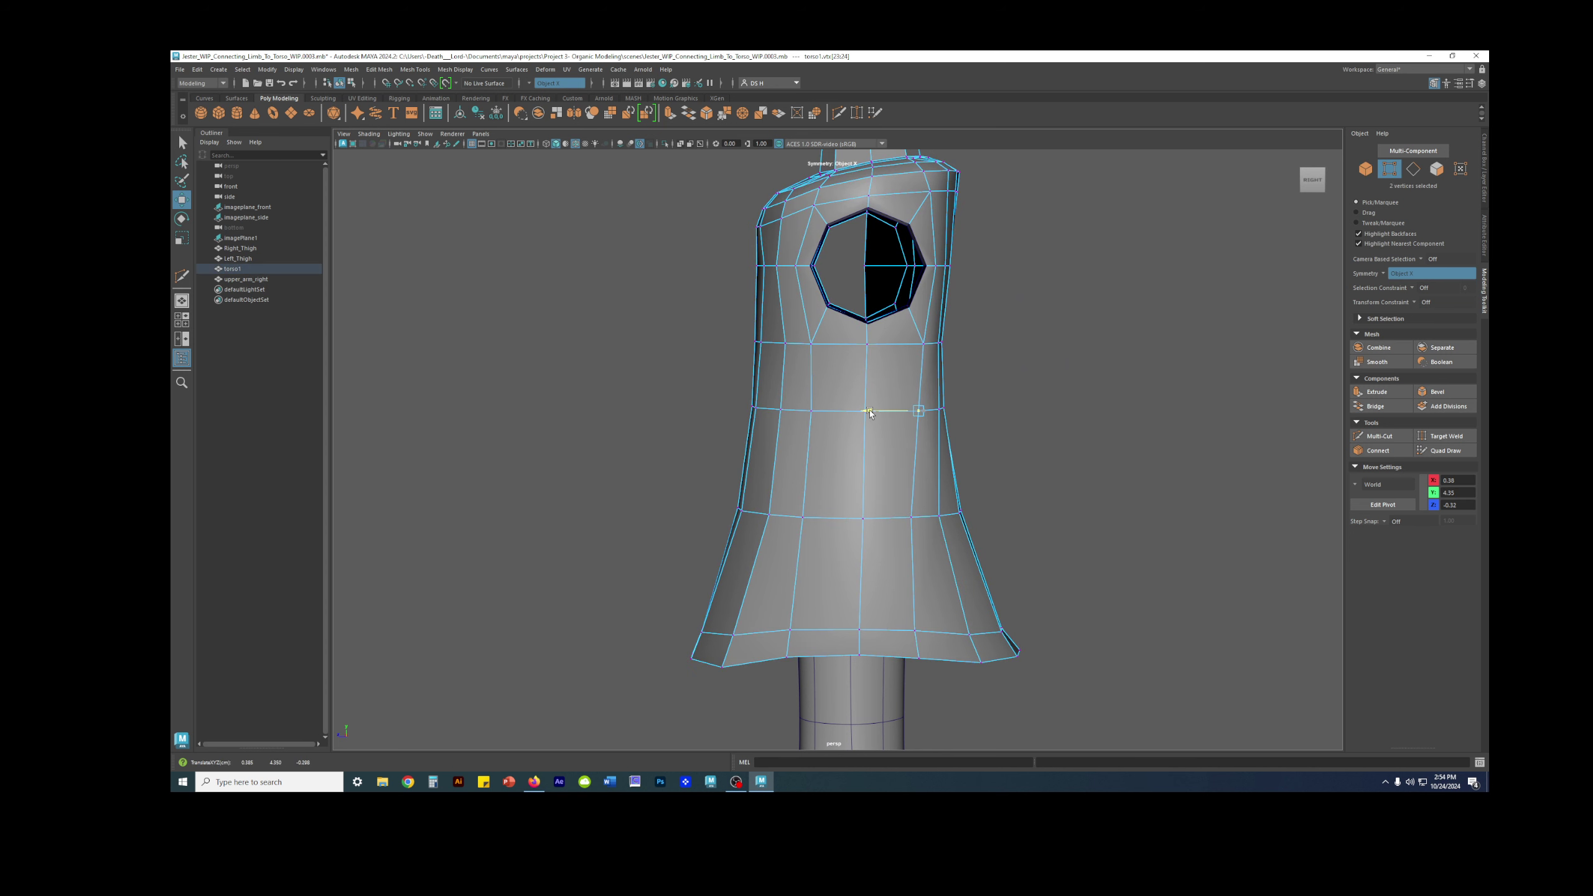
Reposition the back torso vertices beside the arm and at the upper back, comparing the last move with undo and redo.
left_click_drag(965, 634, 847, 406, "alt")
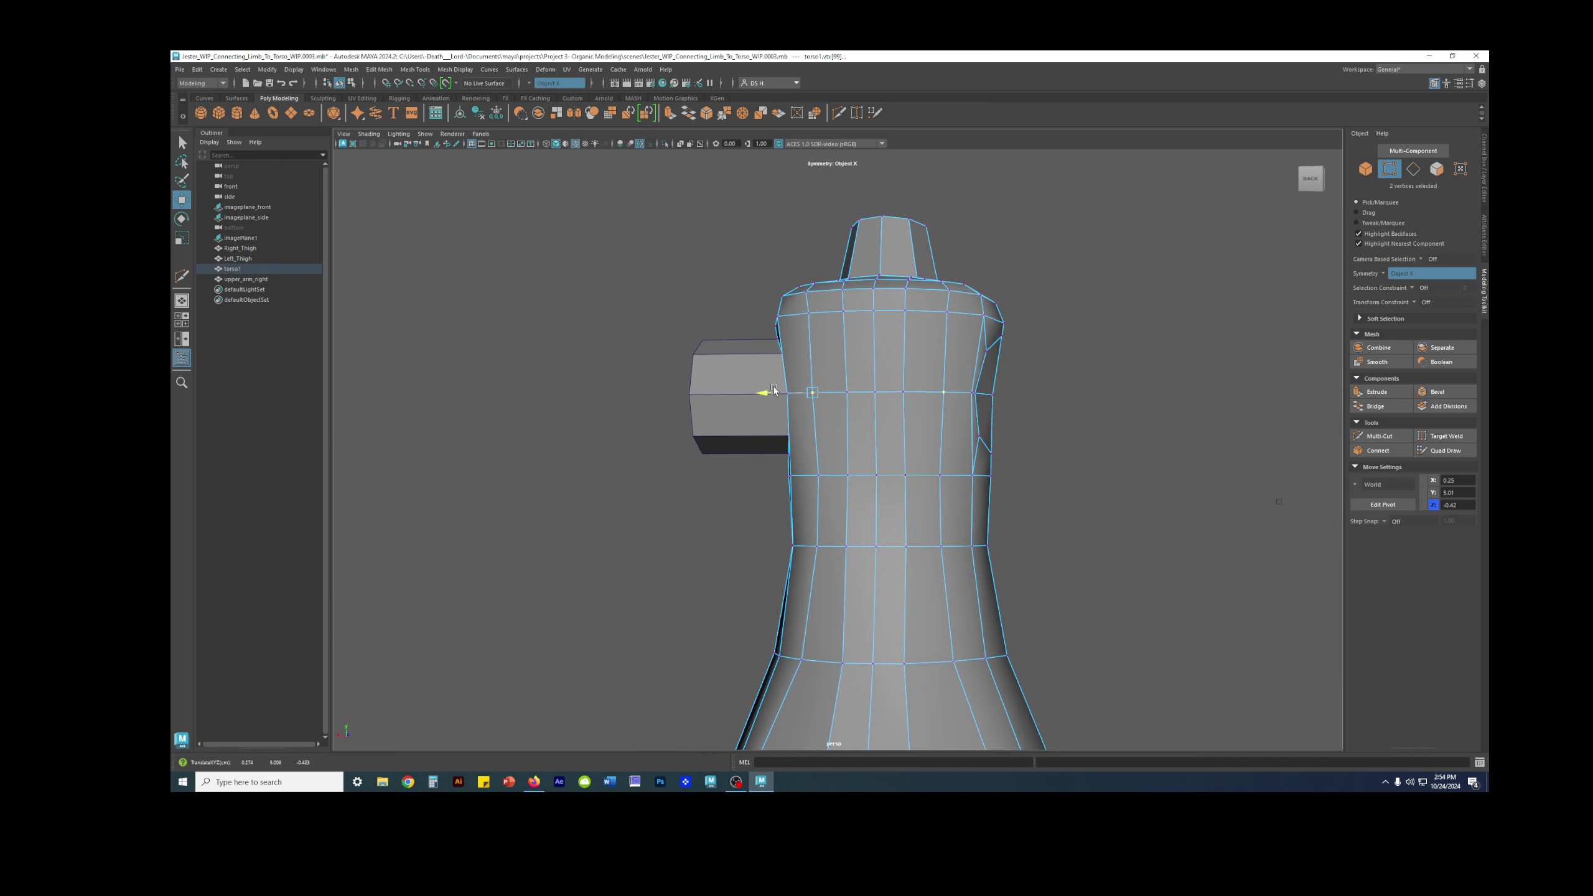
left_click_drag(828, 322, 903, 341, "alt")
left_click(829, 318)
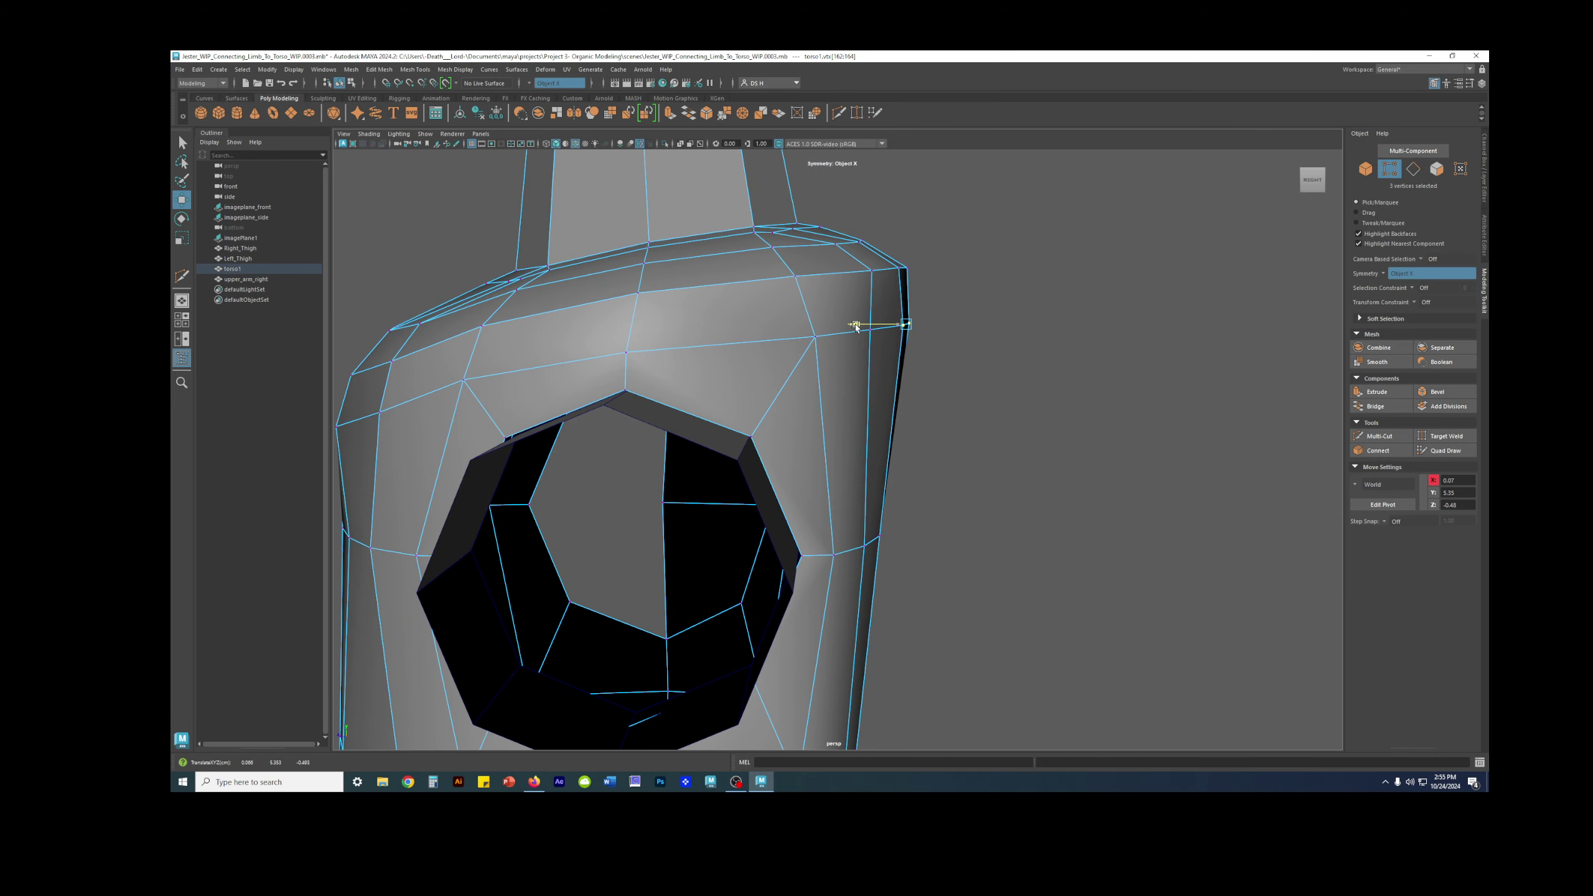
left_click_drag(1023, 361, 901, 341, "alt")
key("ctrl+z")
key("shift+z")
Switch to a full-size side view and compare the torso's back profile with the reference drawing.
left_click_drag(934, 414, 921, 558, "alt")
middle_click_drag(921, 558, 938, 440, "alt")
right_click_drag(937, 441, 747, 489, "alt")
key("space")
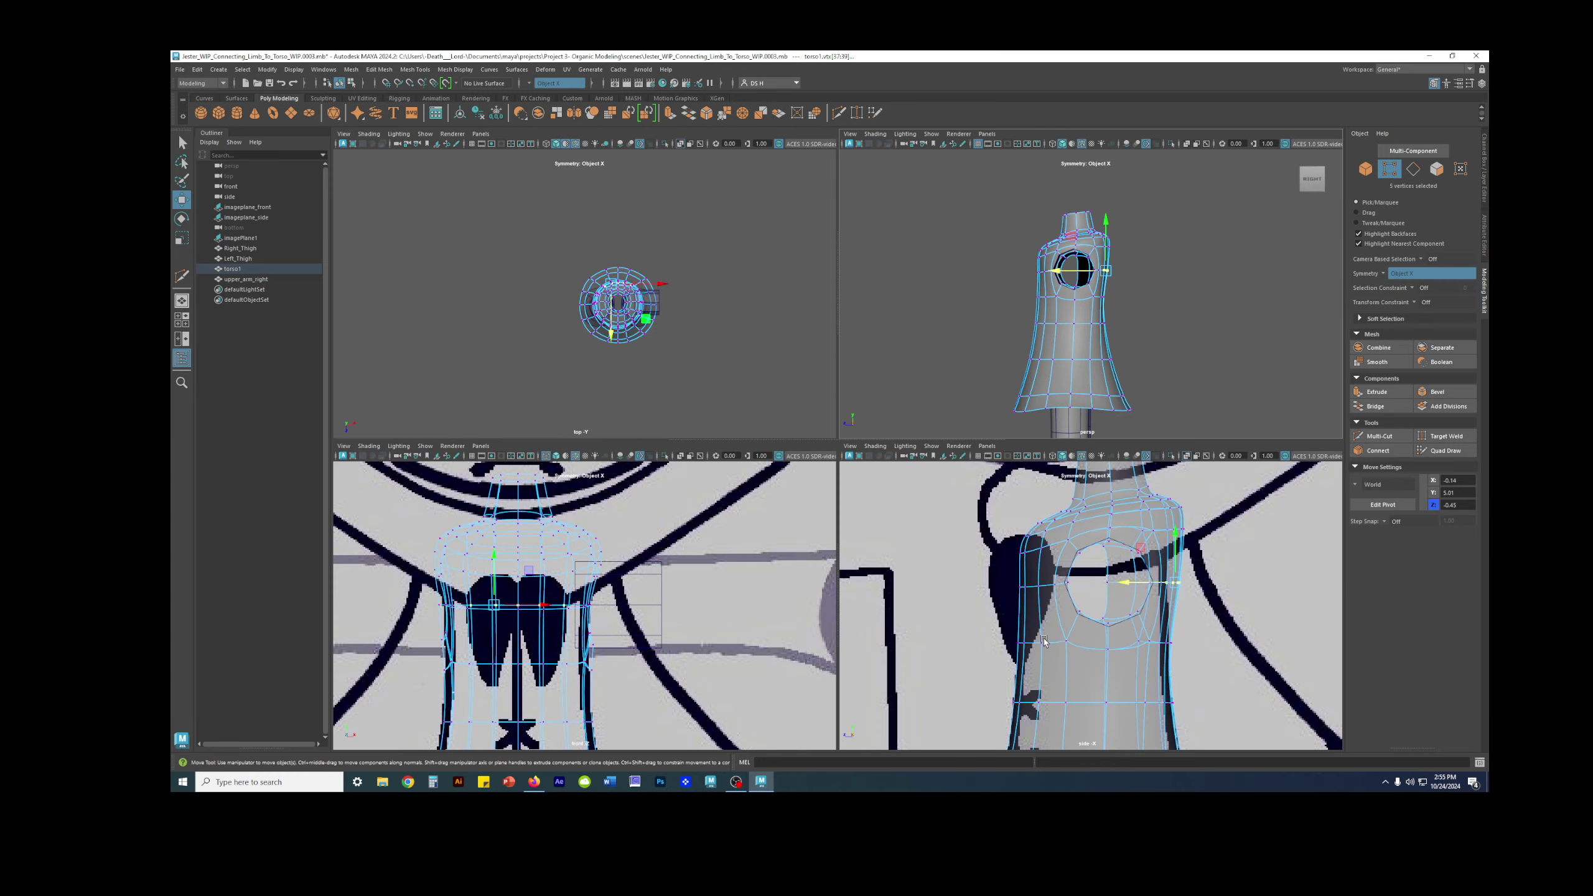
key("space")
middle_click_drag(1009, 440, 964, 475, "alt")
right_click_drag(965, 475, 938, 508, "alt")
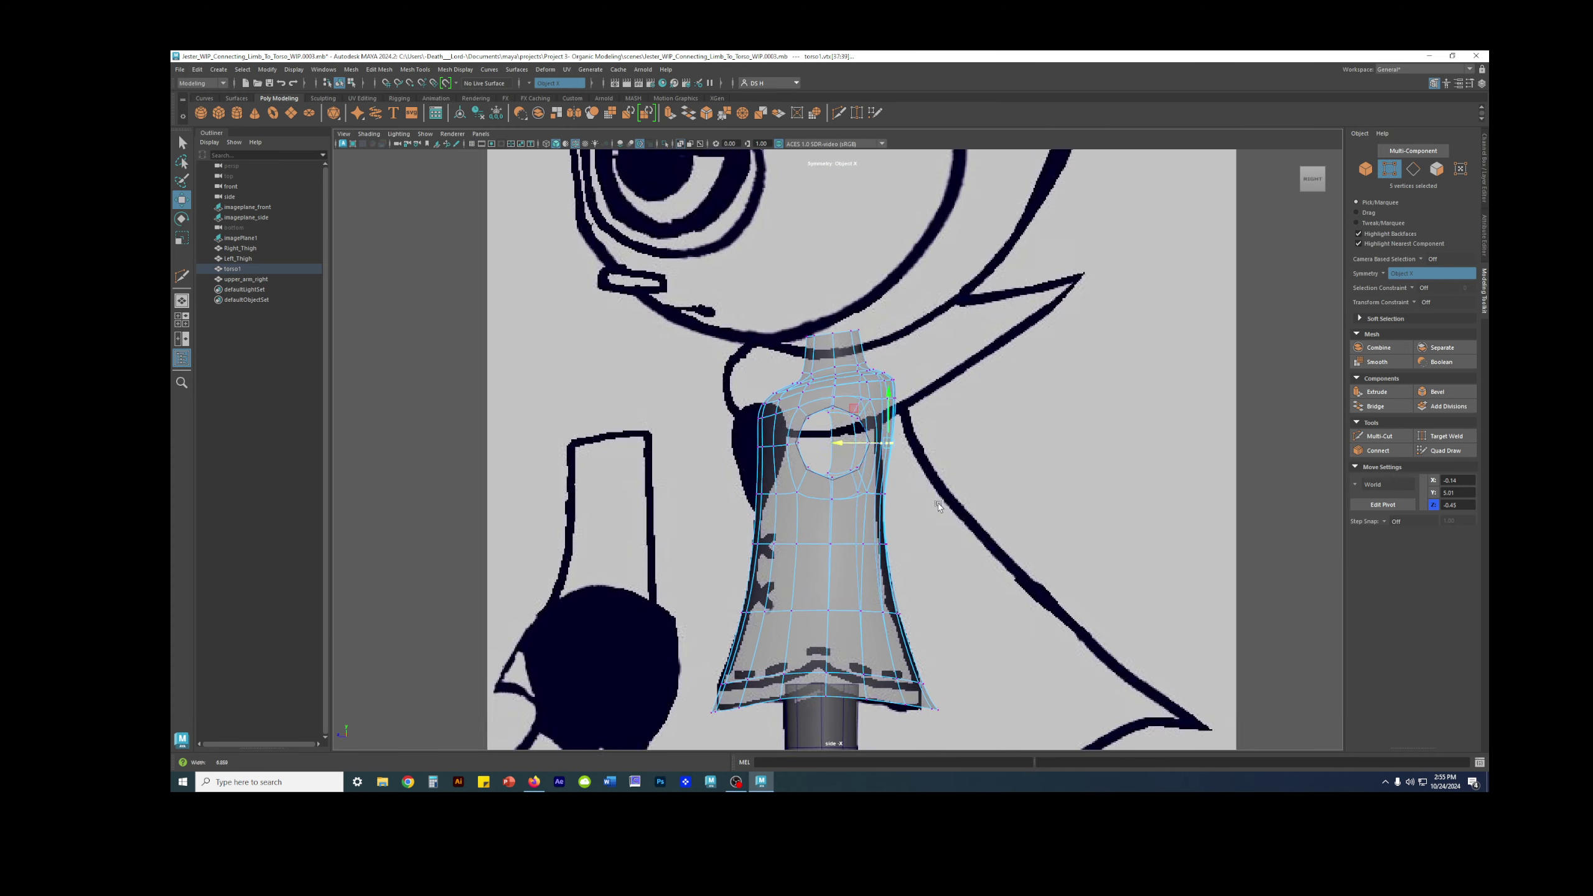
scroll(939, 508, "up", 4)
middle_click_drag(932, 488, 918, 384, "alt")
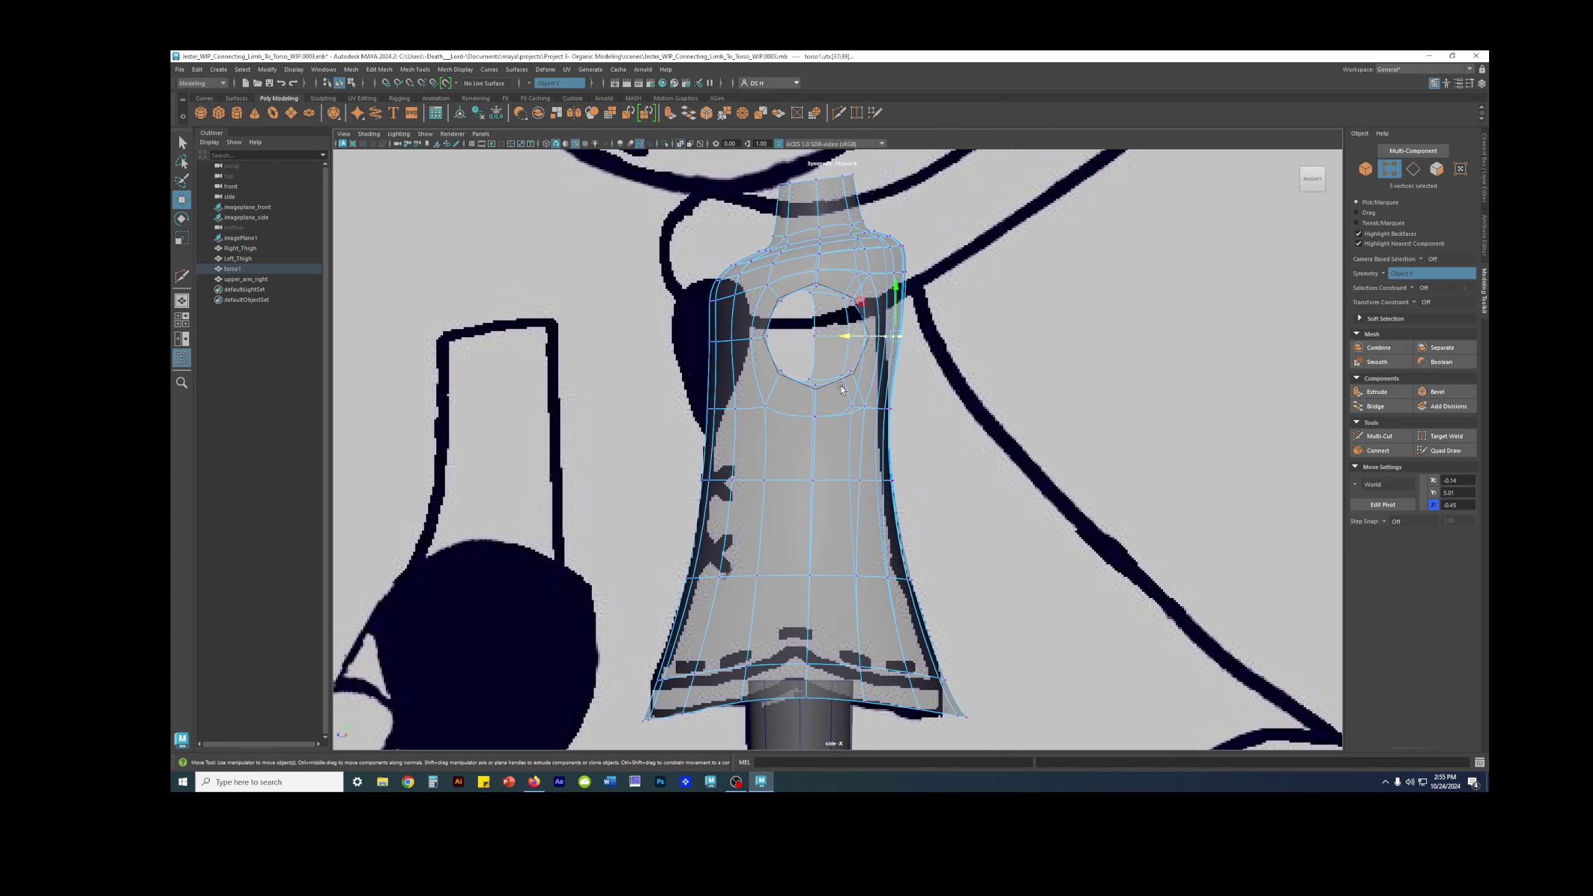
scroll(868, 397, "up", 5)
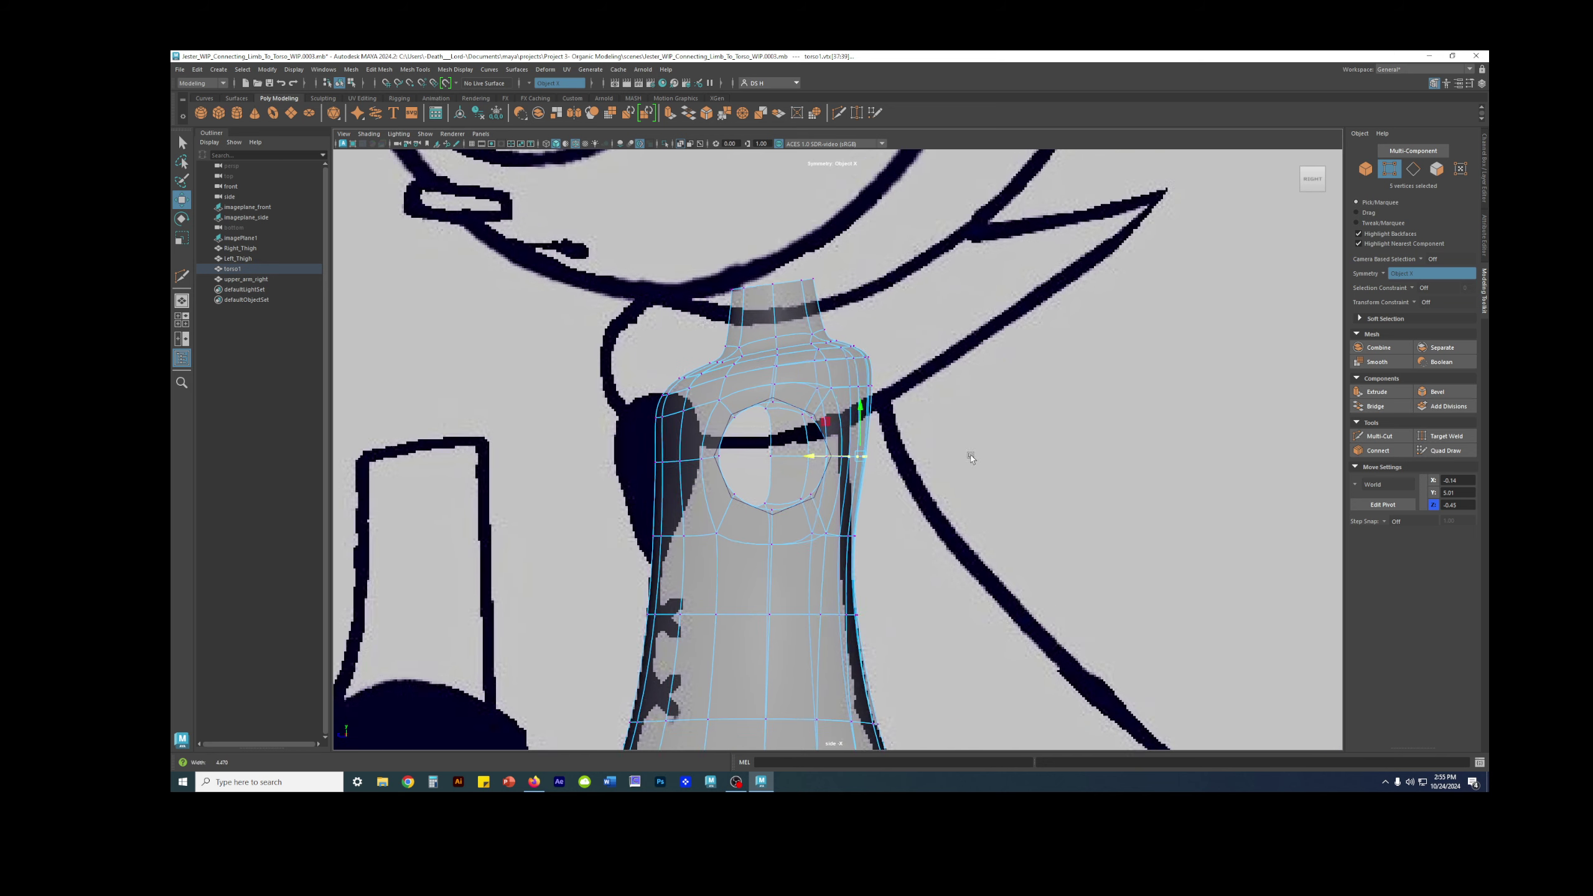
Shift the selected back vertices beside the arm opening slightly to even the torso's smoothed side profile.
key("1")
key("3")
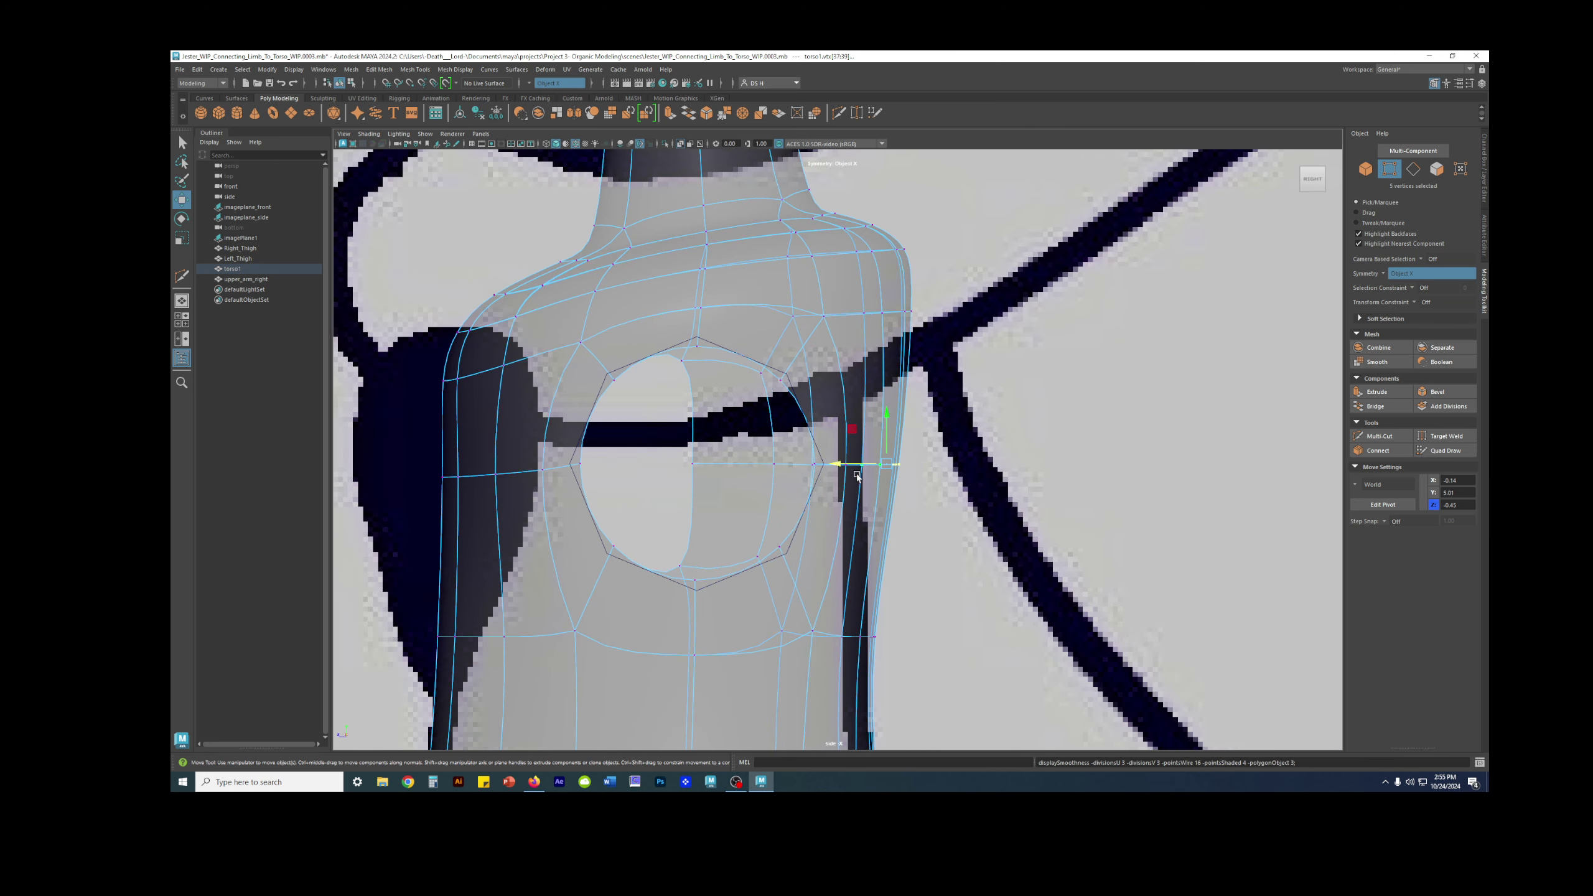
left_click_drag(835, 464, 831, 463)
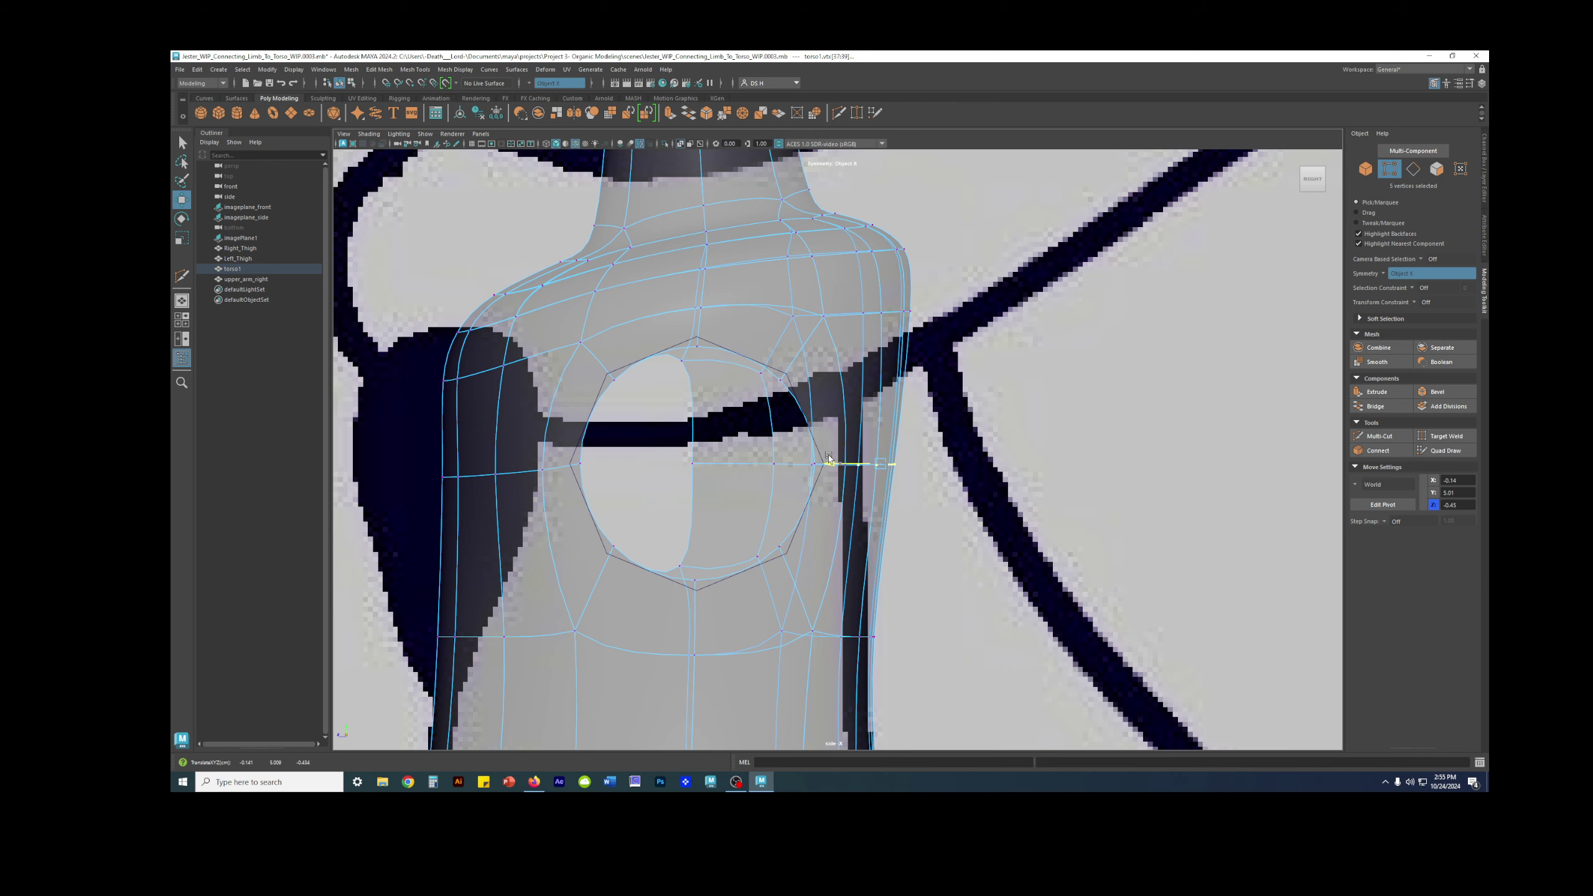
scroll(947, 502, "down", 5)
scroll(911, 371, "up", 5)
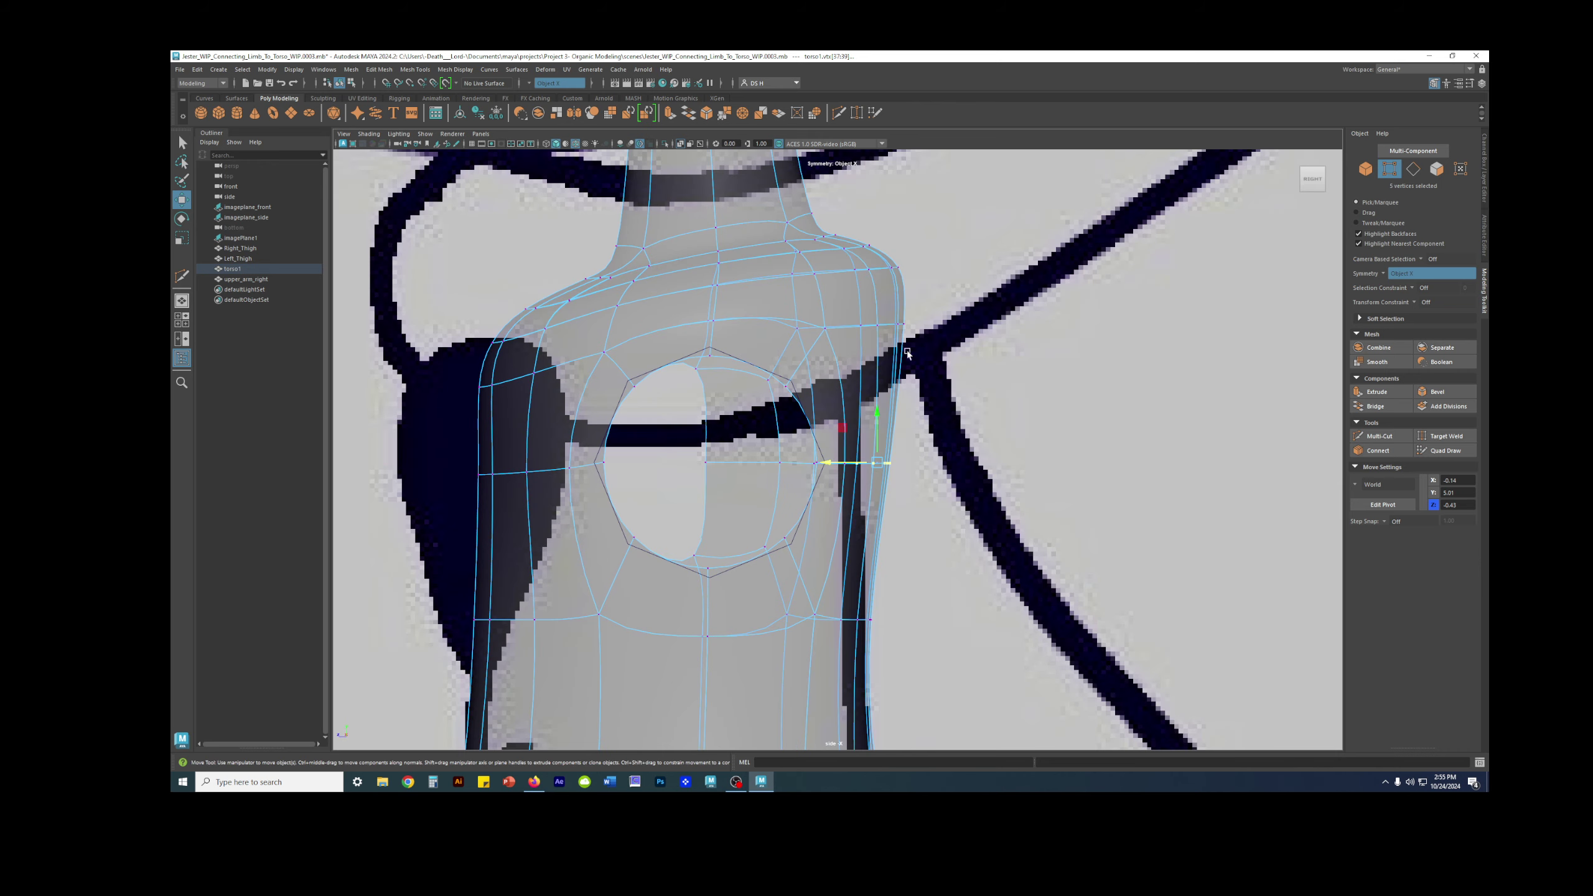
middle_click_drag(912, 502, 930, 322, "alt")
scroll(903, 479, "down", 4)
middle_click_drag(881, 544, 882, 403, "alt")
Return to the perspective view, select the torso and switch it to face selection.
key("space")
key("space")
left_click_drag(966, 427, 1110, 289, "alt")
left_click(1110, 289)
left_click_drag(822, 463, 762, 393, "alt")
left_click(843, 367)
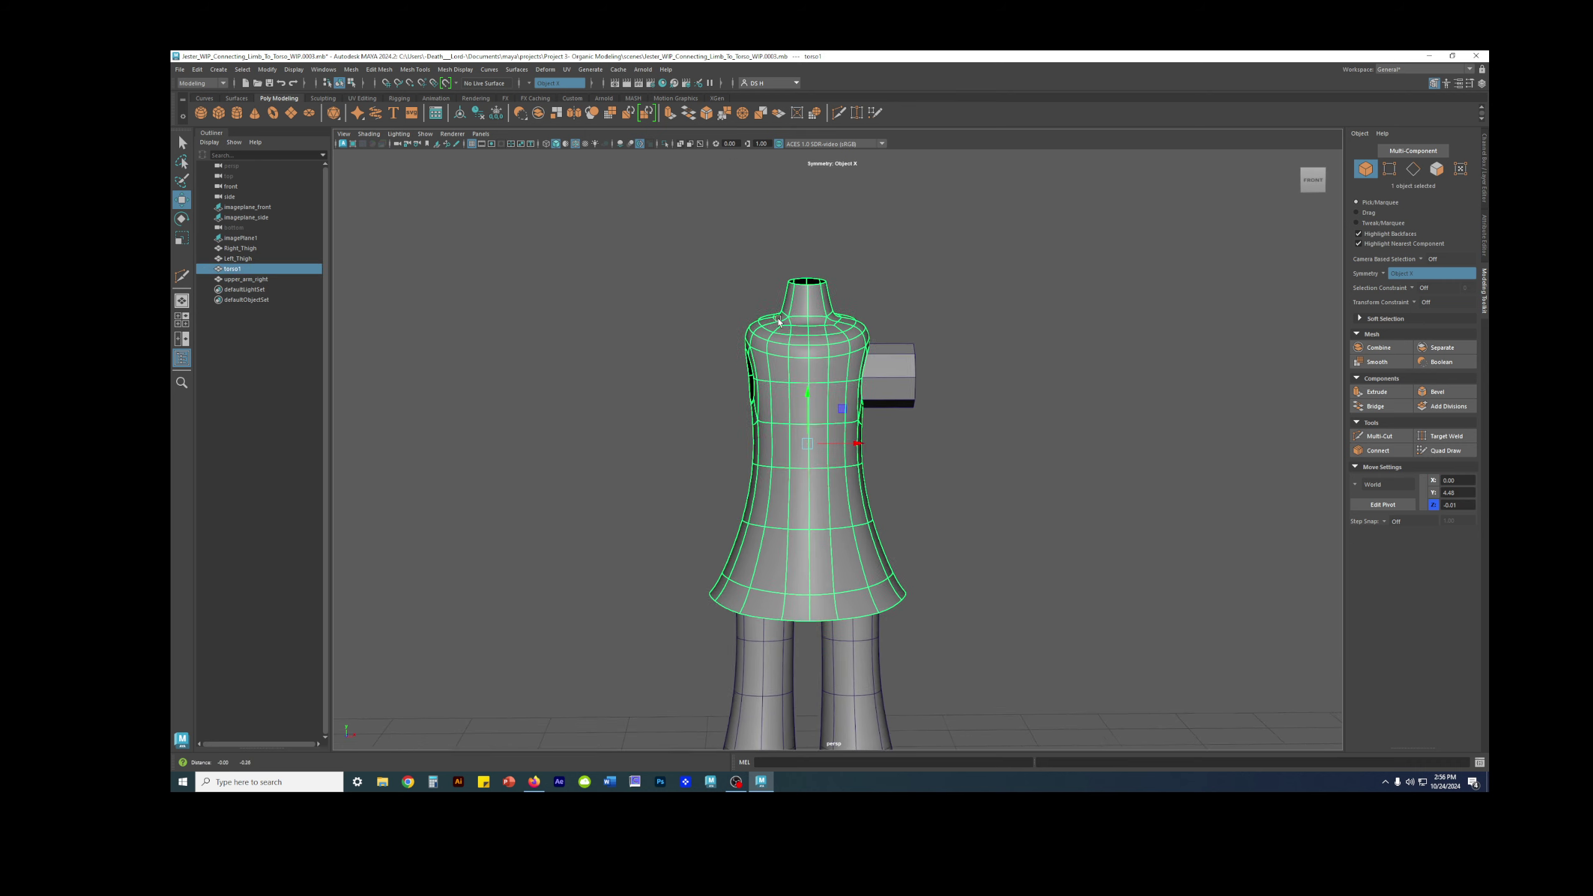
middle_click_drag(778, 319, 783, 306, "alt")
right_click_drag(848, 323, 848, 345)
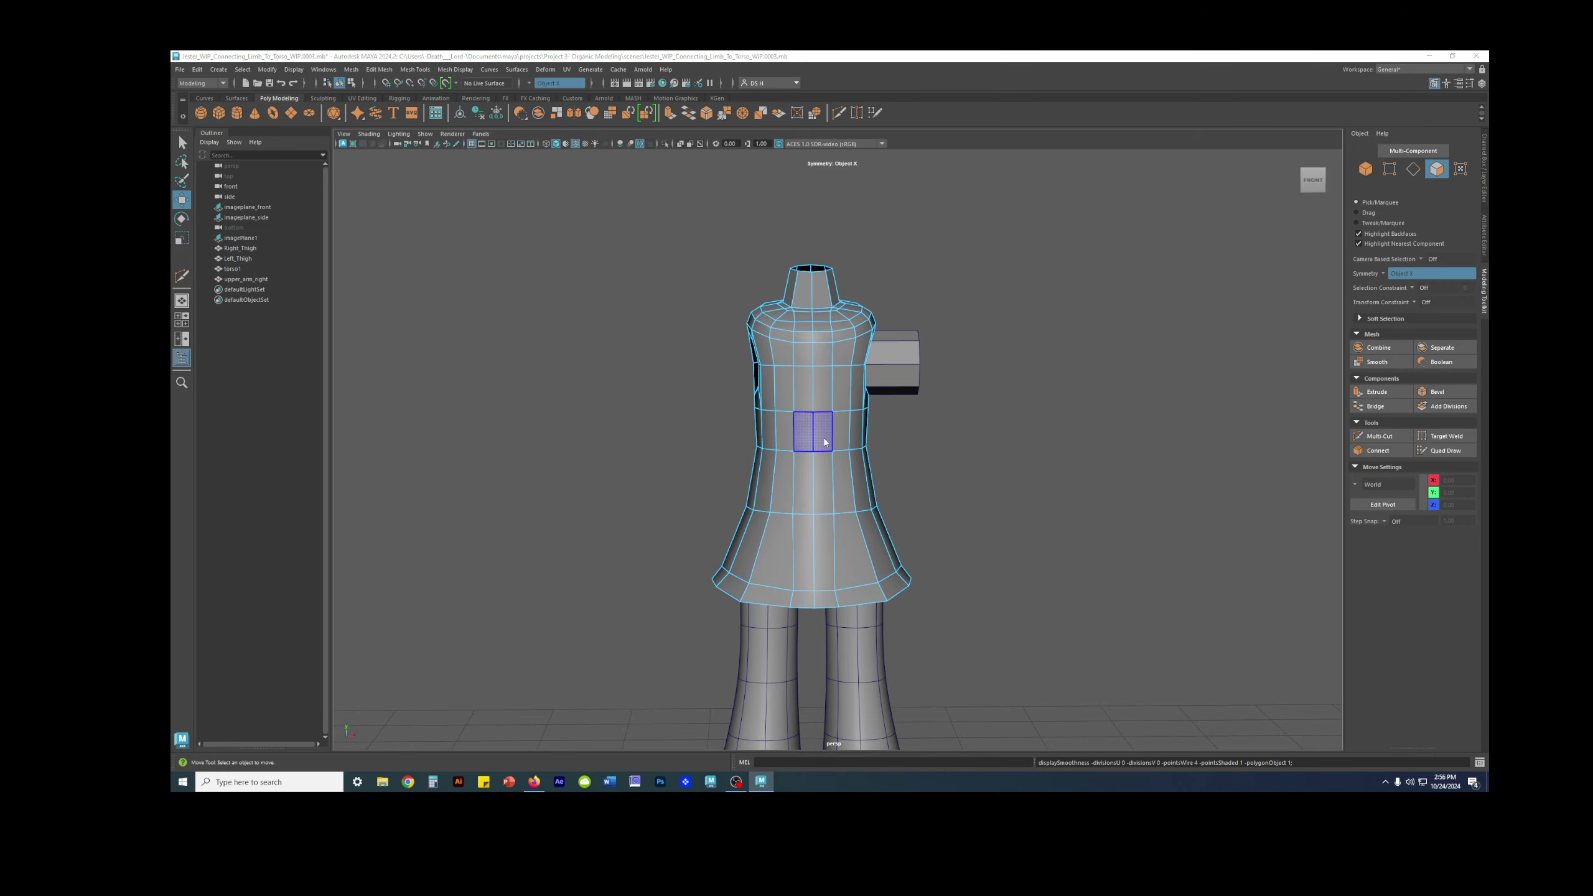
In the front view, turn symmetry off and delete the half of the torso's faces opposite the upper arm.
key("space")
key("space")
scroll(903, 496, "down", 2)
scroll(903, 496, "down", 5)
scroll(778, 429, "up", 6)
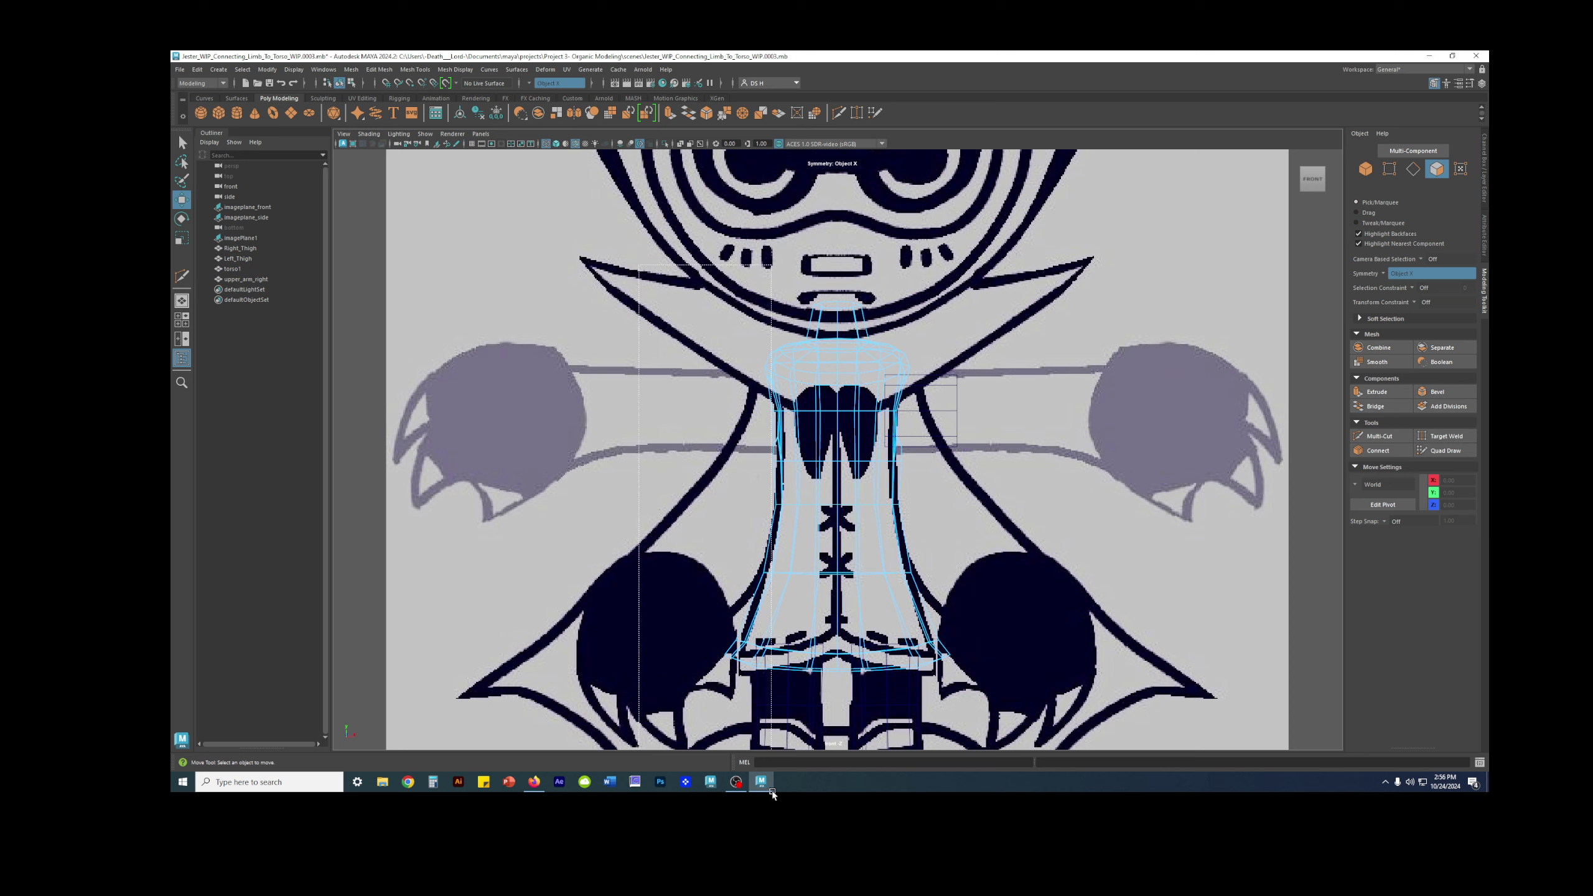
left_click_drag(832, 789, 837, 782)
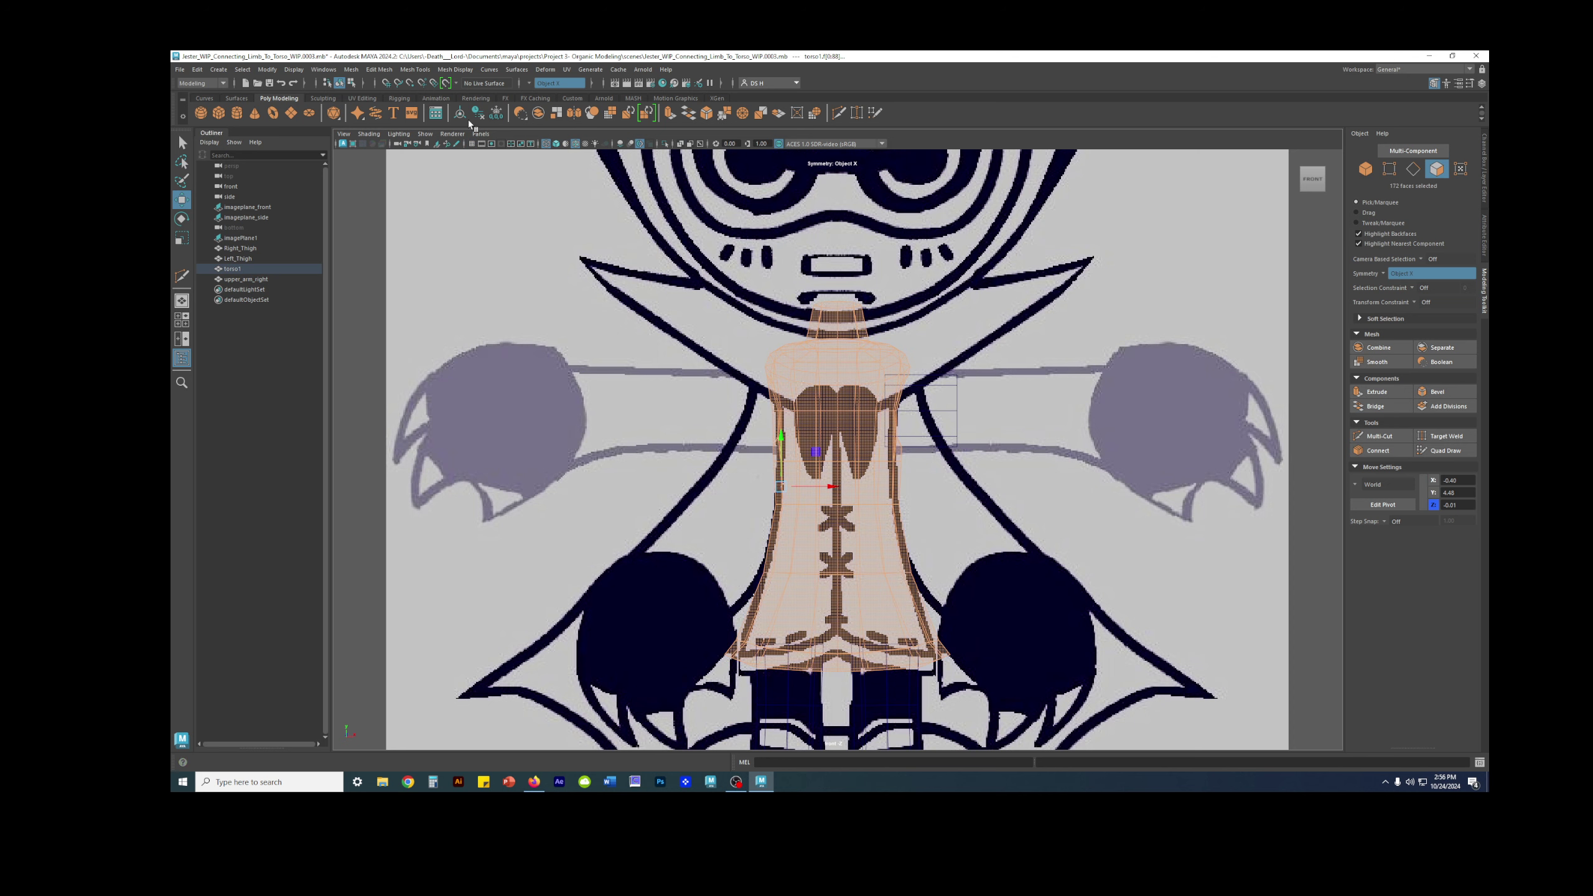
left_click(531, 84)
left_click(562, 87)
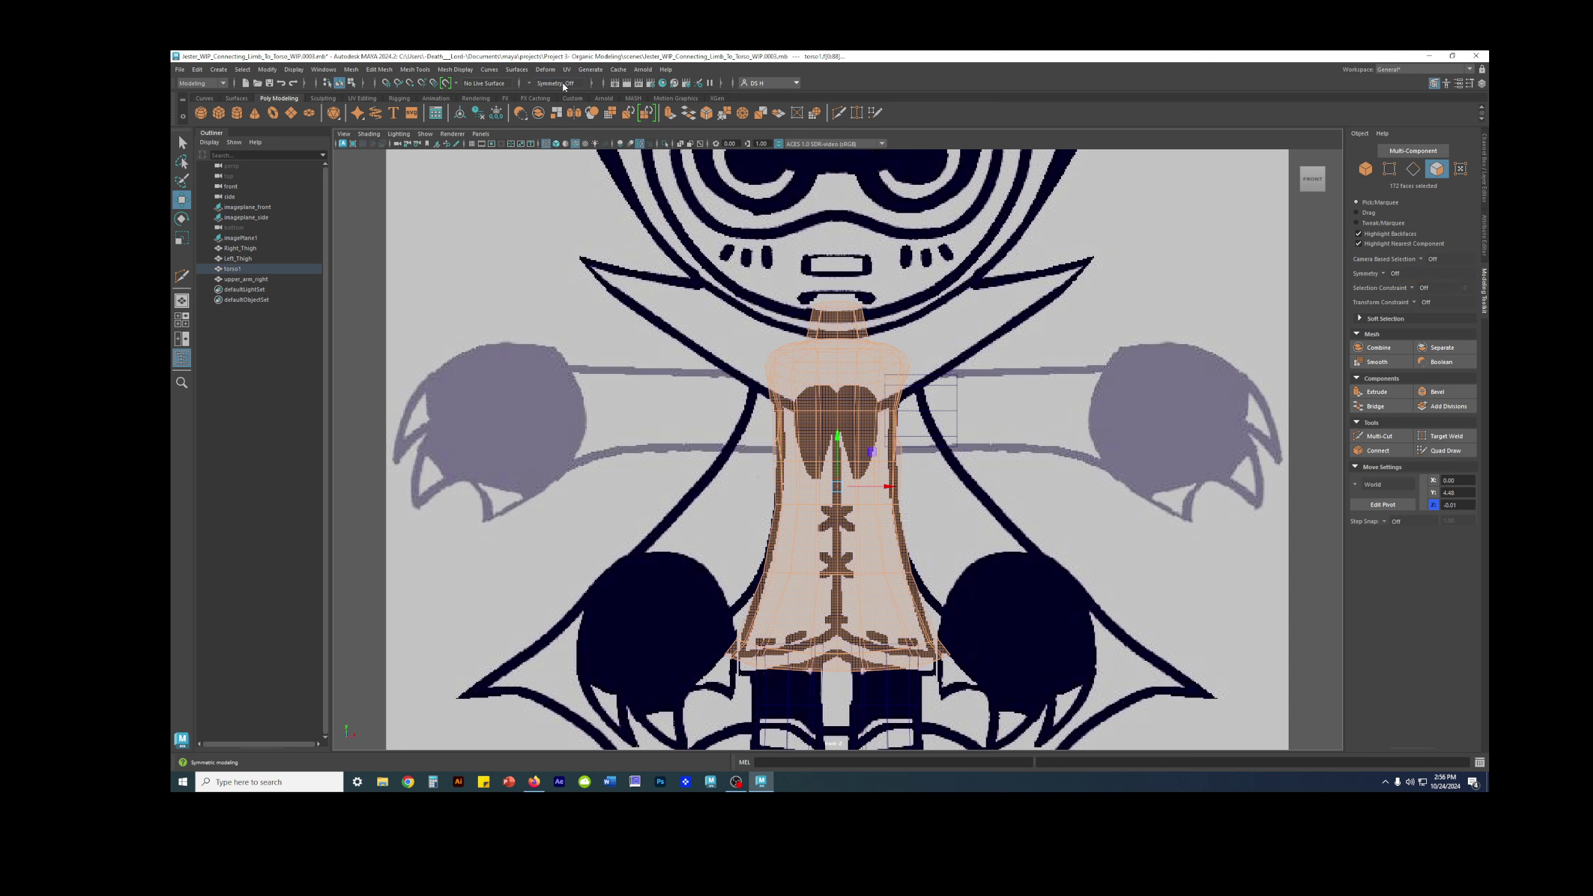
left_click(680, 398)
left_click_drag(622, 243, 680, 400)
left_click_drag(825, 792, 825, 793)
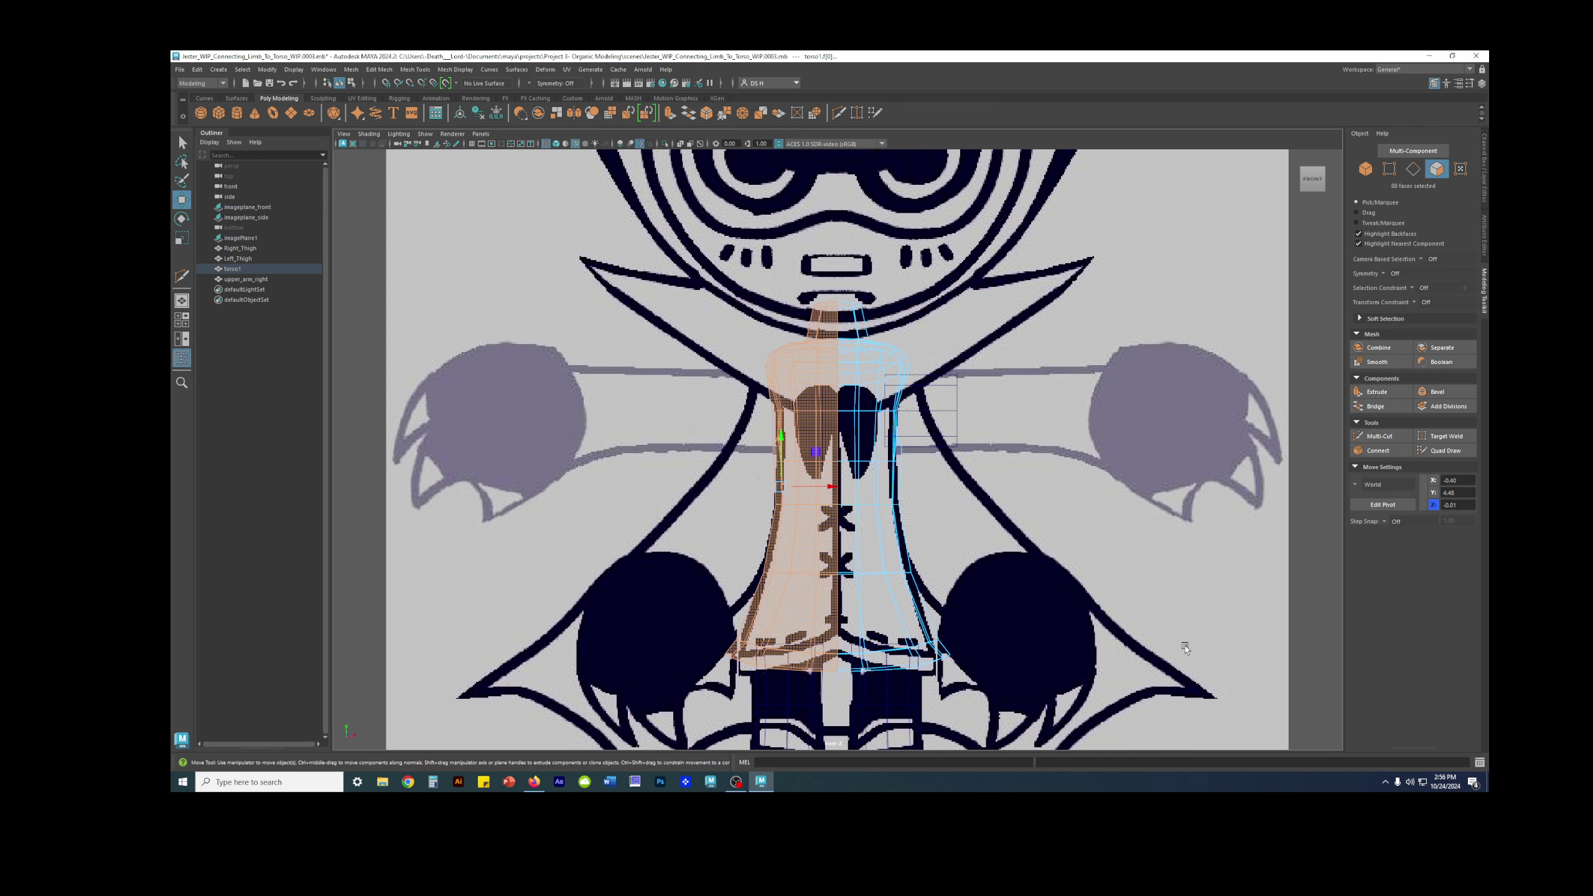
key("Delete")
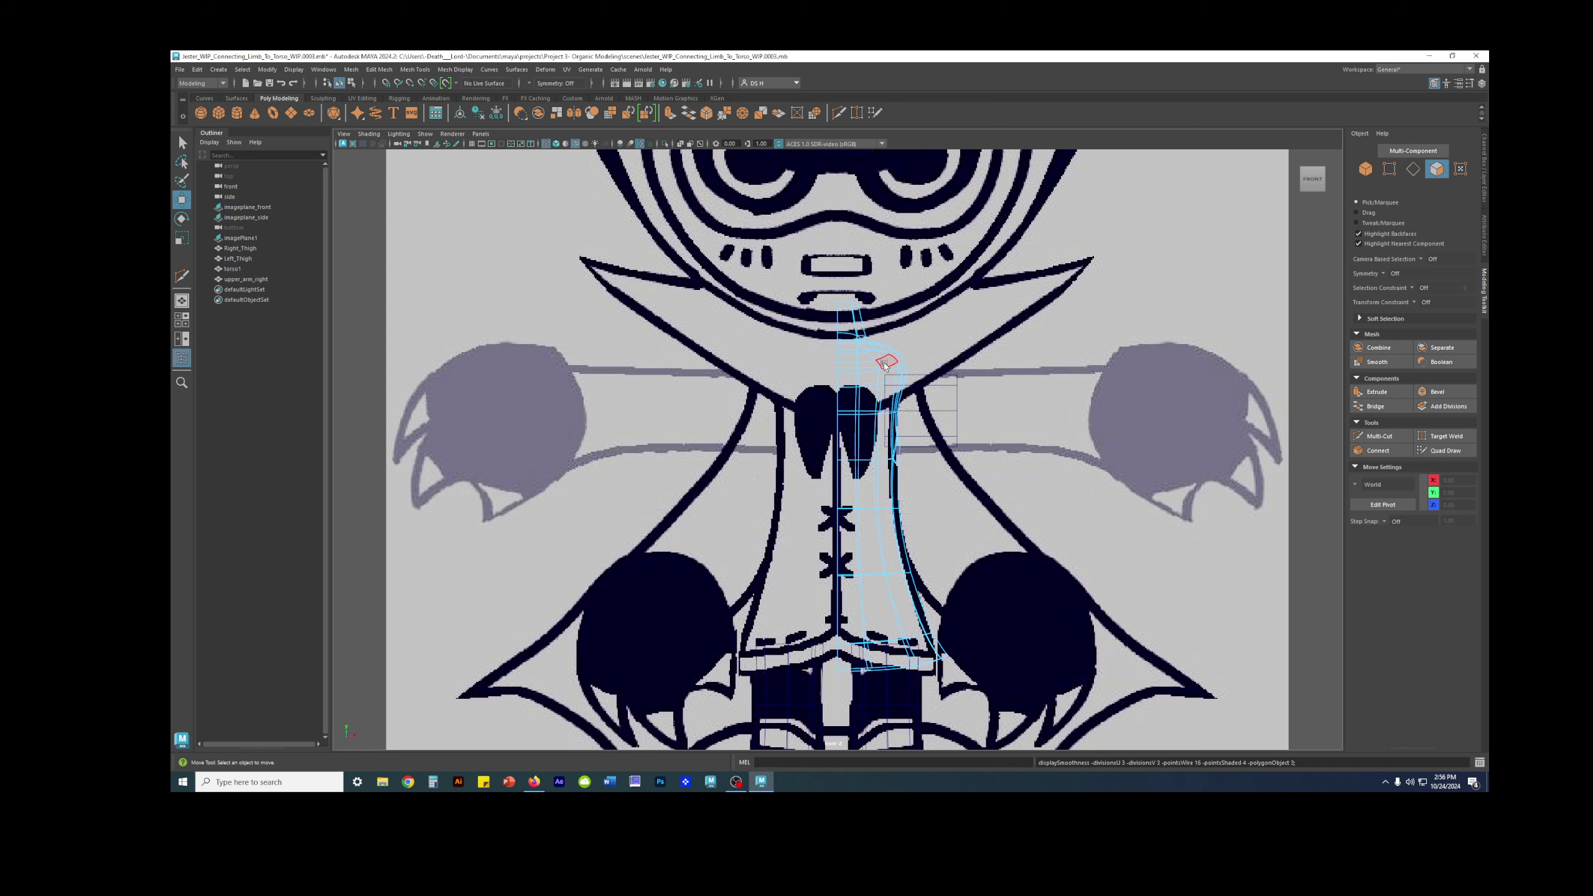
Return to object selection, switch the front view to shaded display and select the remaining half torso.
right_click_drag(896, 364, 951, 312)
left_click(954, 308)
key("5")
scroll(951, 313, "up", 1)
scroll(951, 313, "down", 1)
left_click_drag(949, 315, 903, 375, "alt")
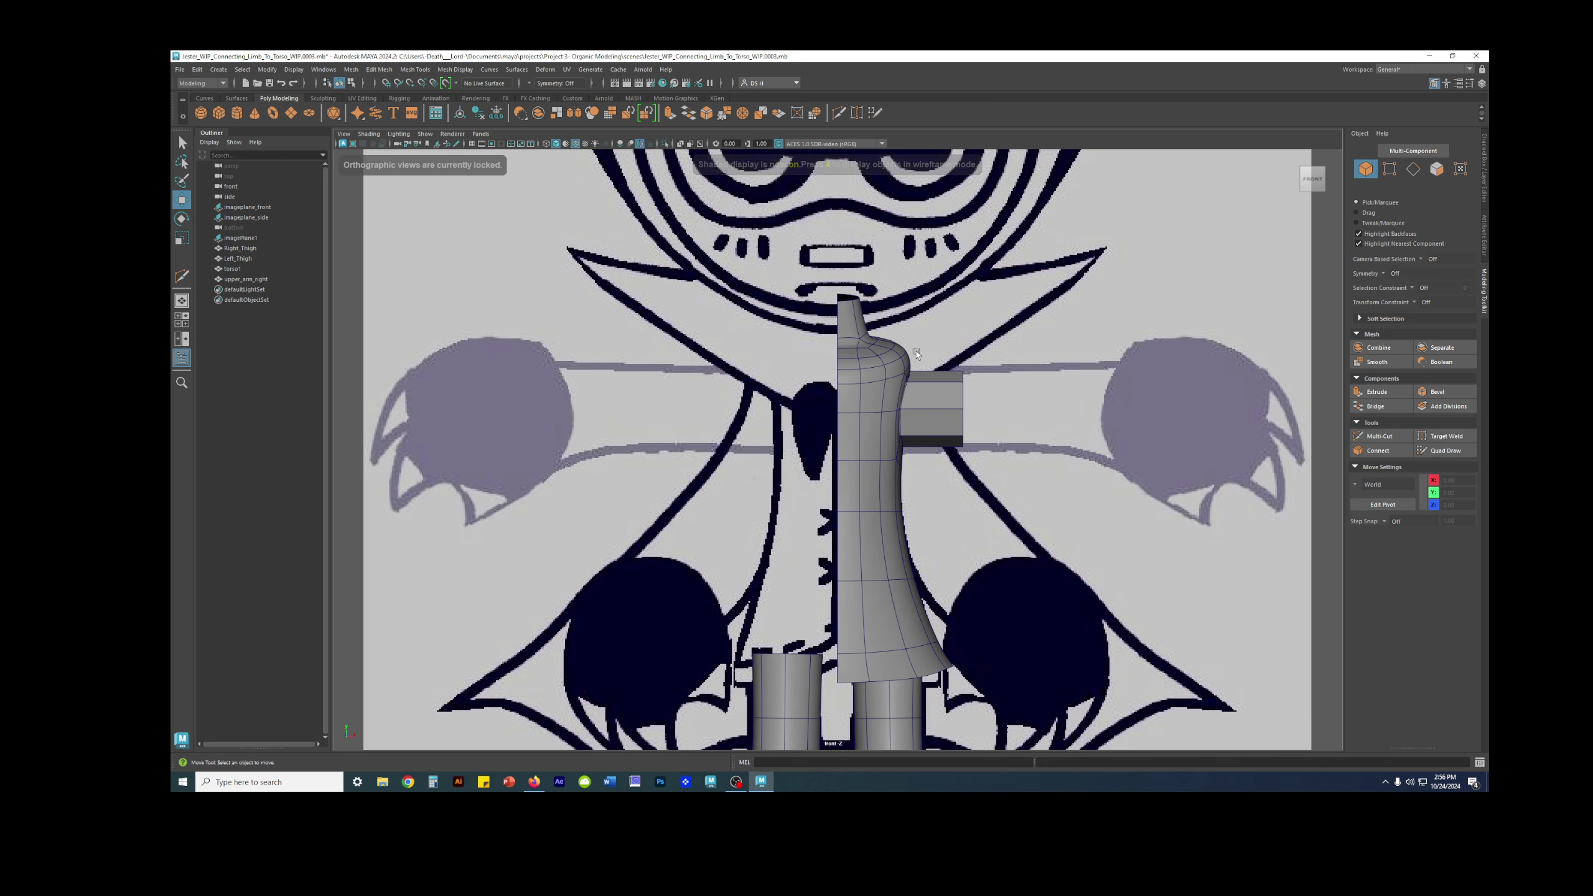
left_click(909, 353)
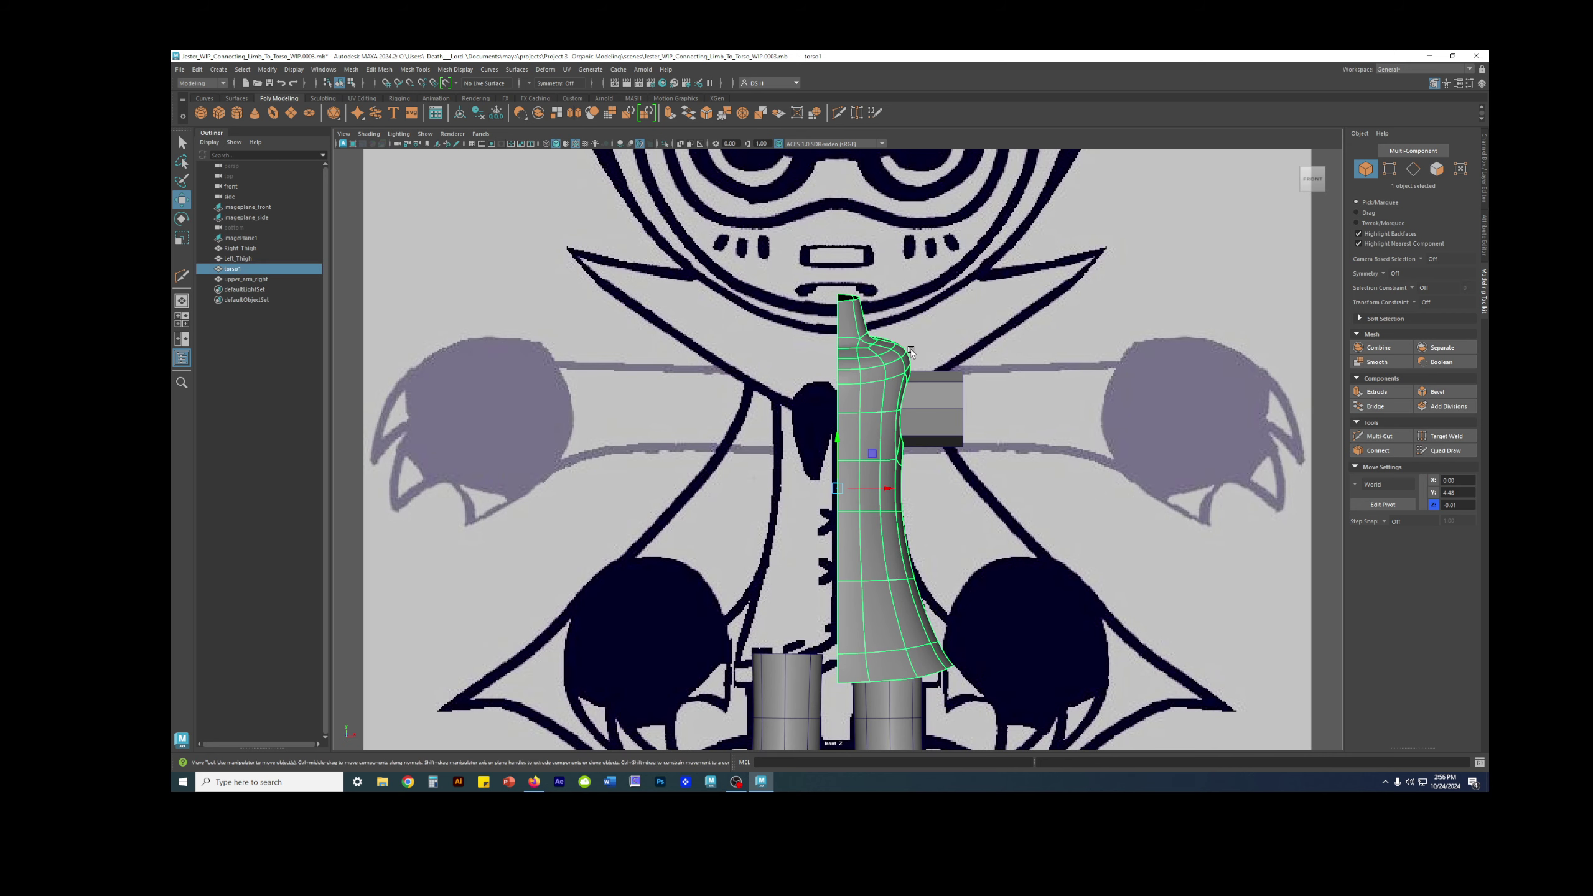
Examine the half torso and its arm opening in the perspective view from several sides with the smooth preview.
key("space")
key("space")
left_click_drag(934, 354, 759, 350, "alt")
left_click(1035, 349)
left_click_drag(1035, 348, 878, 351, "alt")
scroll(752, 314, "up", 5)
left_click(726, 302)
key("3")
scroll(878, 352, "up", 5)
left_click(1217, 420)
left_click_drag(1216, 420, 839, 391, "alt")
scroll(1005, 361, "down", 2)
Switch the torso to vertex selection and move the rear middle vertex of the arm opening outward along the X axis.
left_click(840, 392)
key("F9")
left_click(815, 450)
left_click_drag(815, 449, 797, 433, "alt")
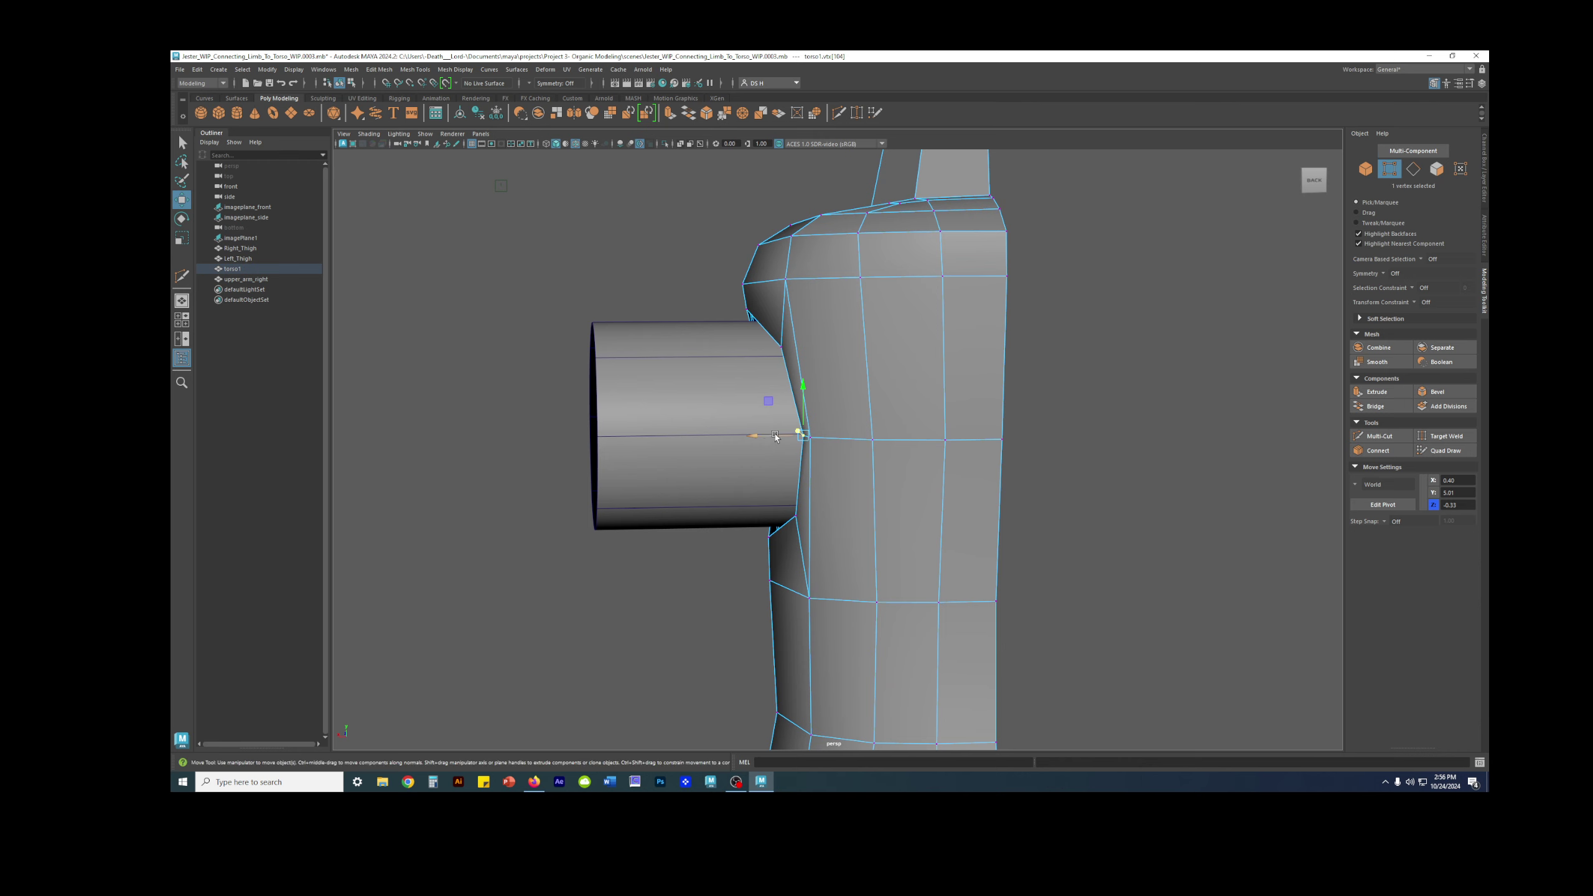
left_click_drag(757, 441, 751, 437)
right_click_drag(654, 408, 860, 452, "alt")
key("ctrl+z")
left_click_drag(809, 441, 872, 471, "alt")
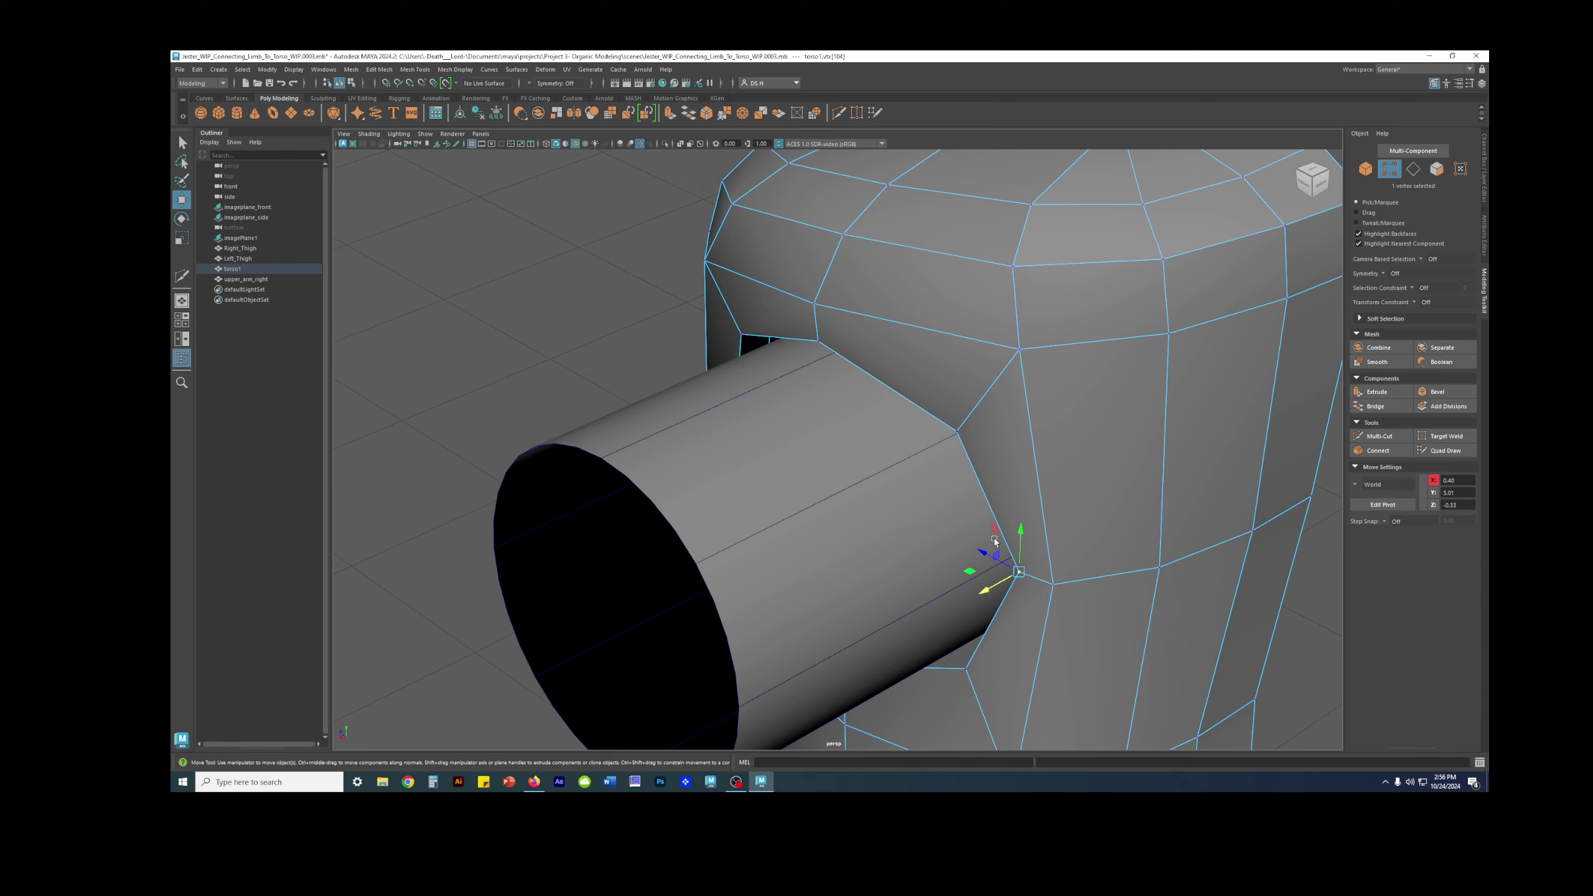
left_click_drag(1020, 573, 954, 499, "alt")
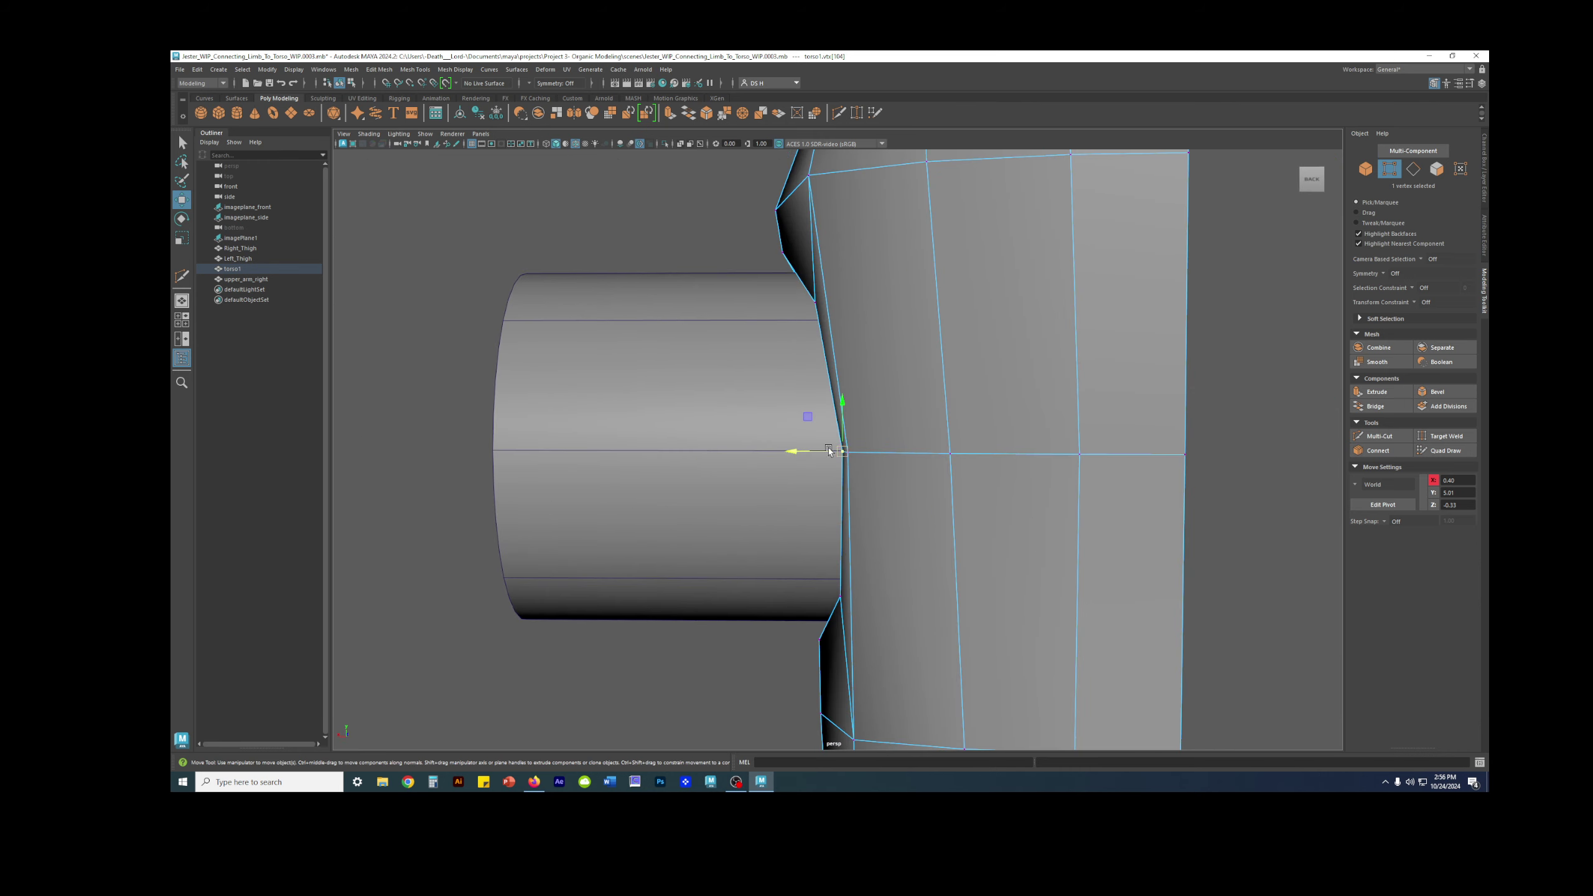
left_click_drag(792, 447, 775, 441)
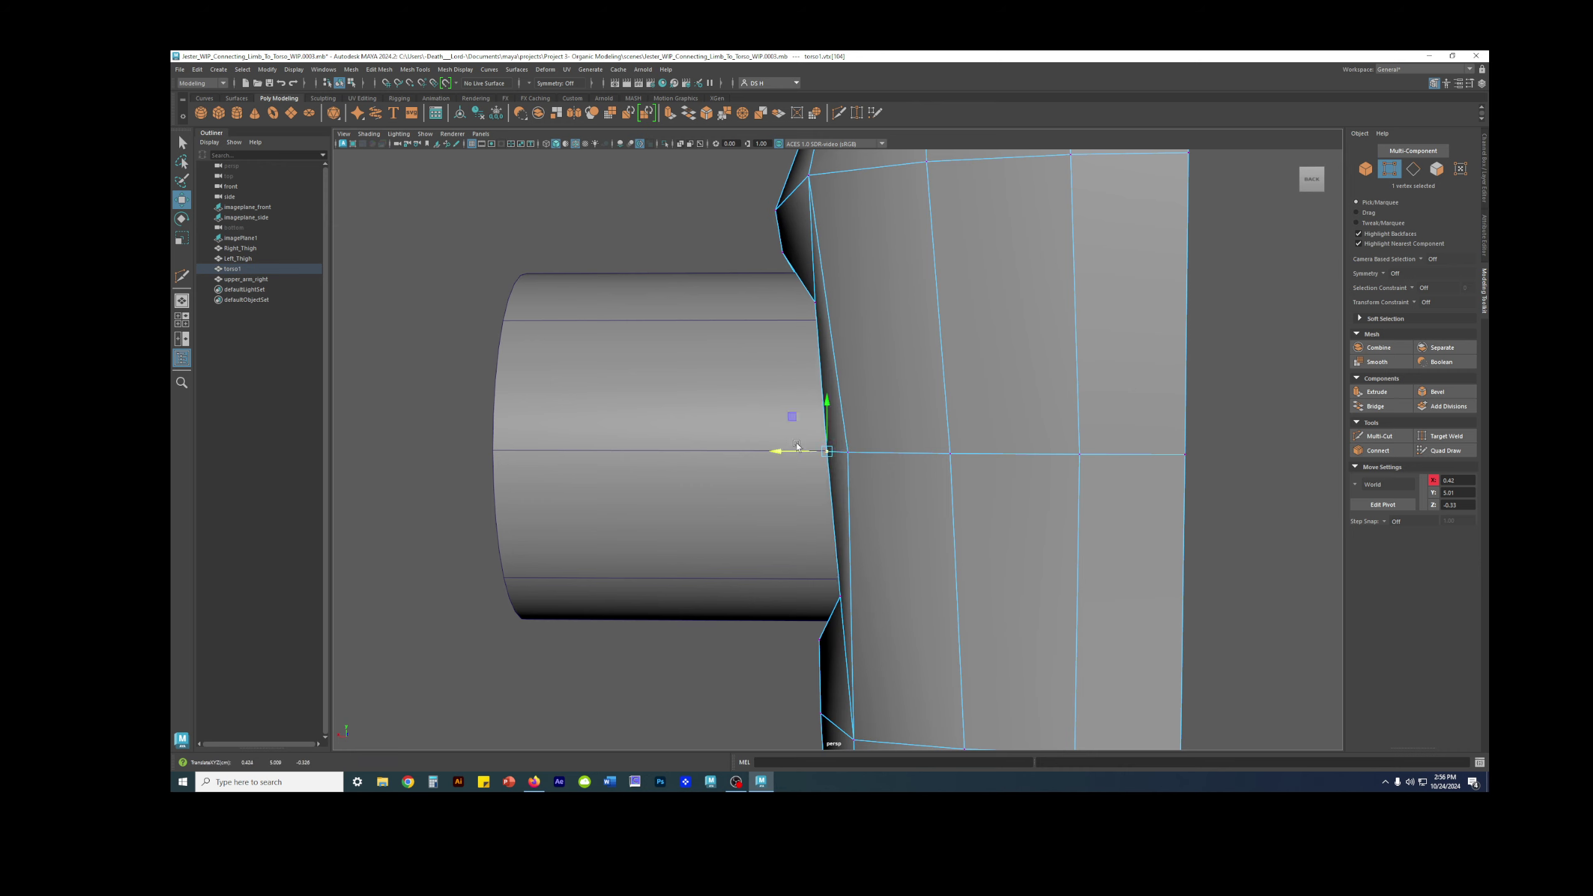
Move the upper rear and lower rear vertices of the arm opening outward along X toward the arm.
left_click(815, 302)
left_click_drag(769, 305, 754, 304)
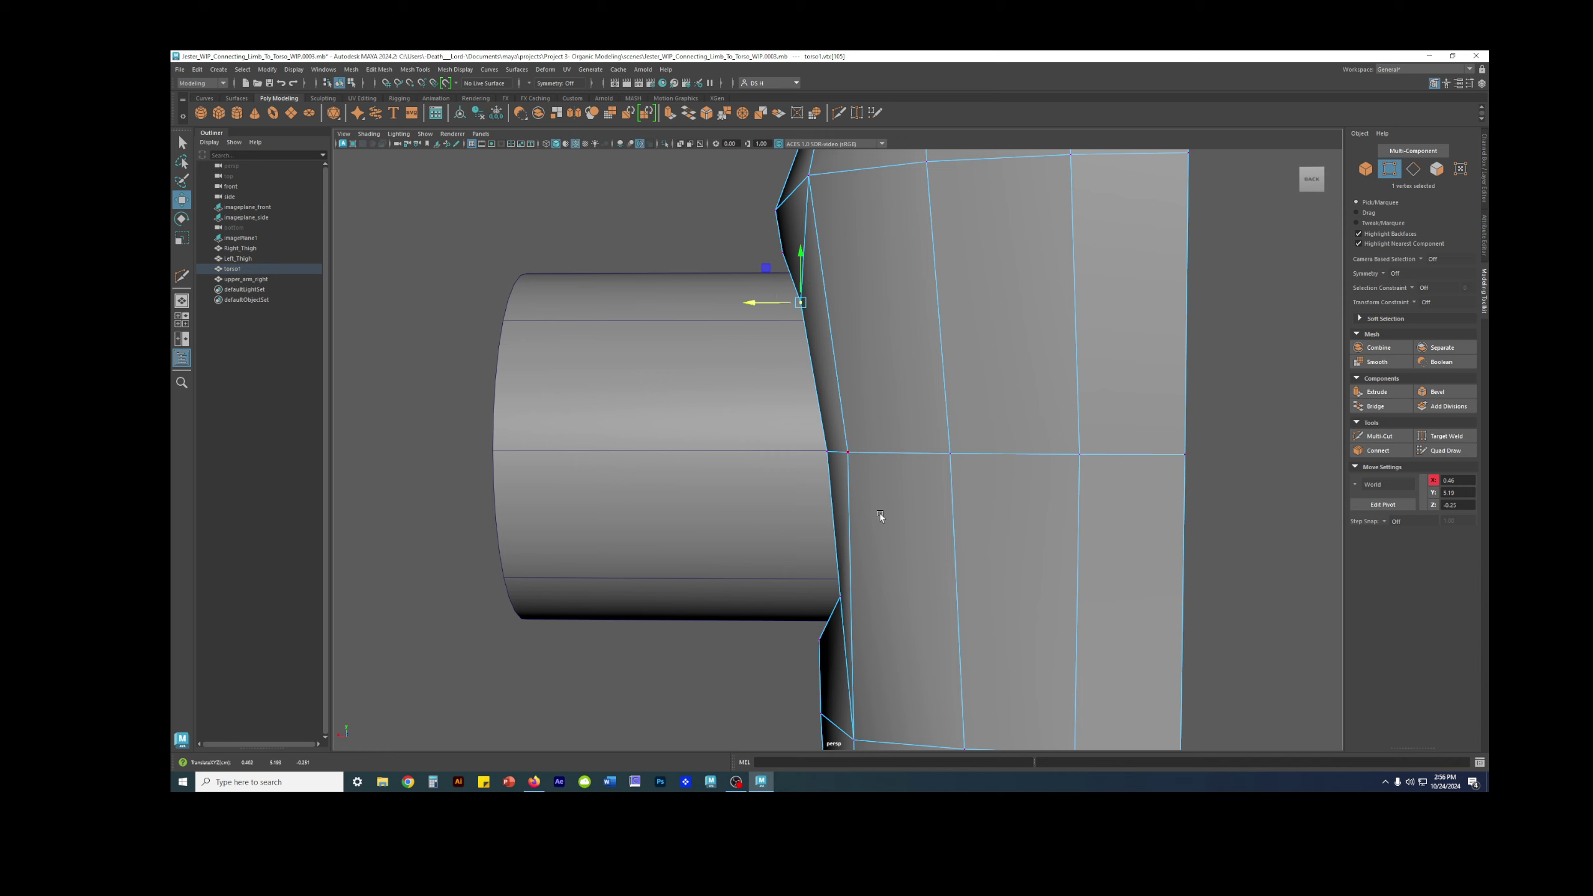
middle_click_drag(840, 614, 845, 529, "alt")
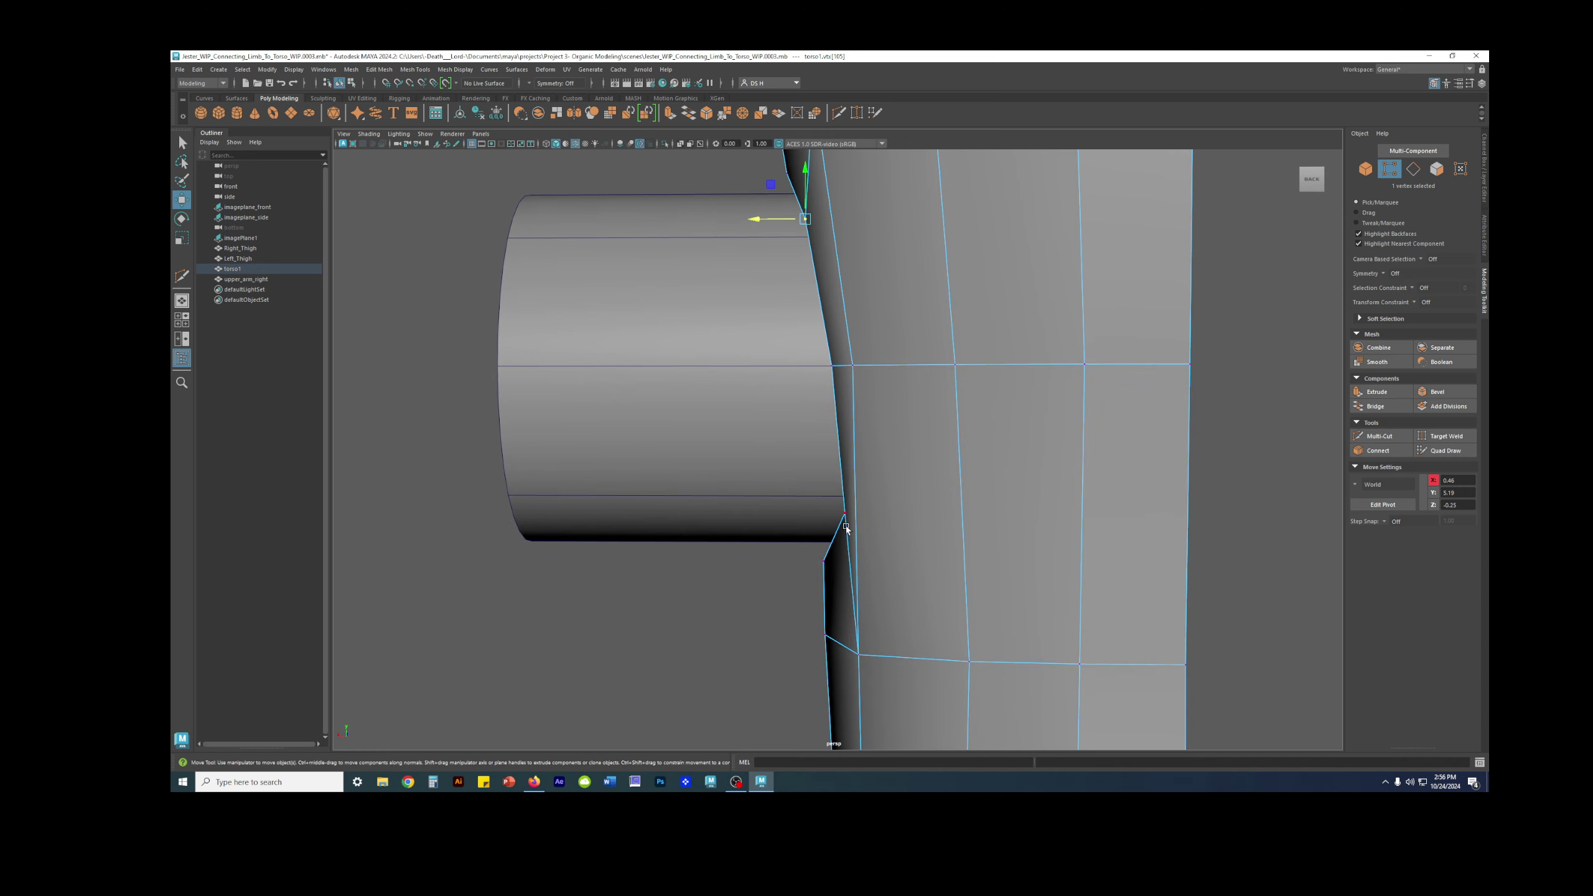
scroll(842, 524, "down", 5)
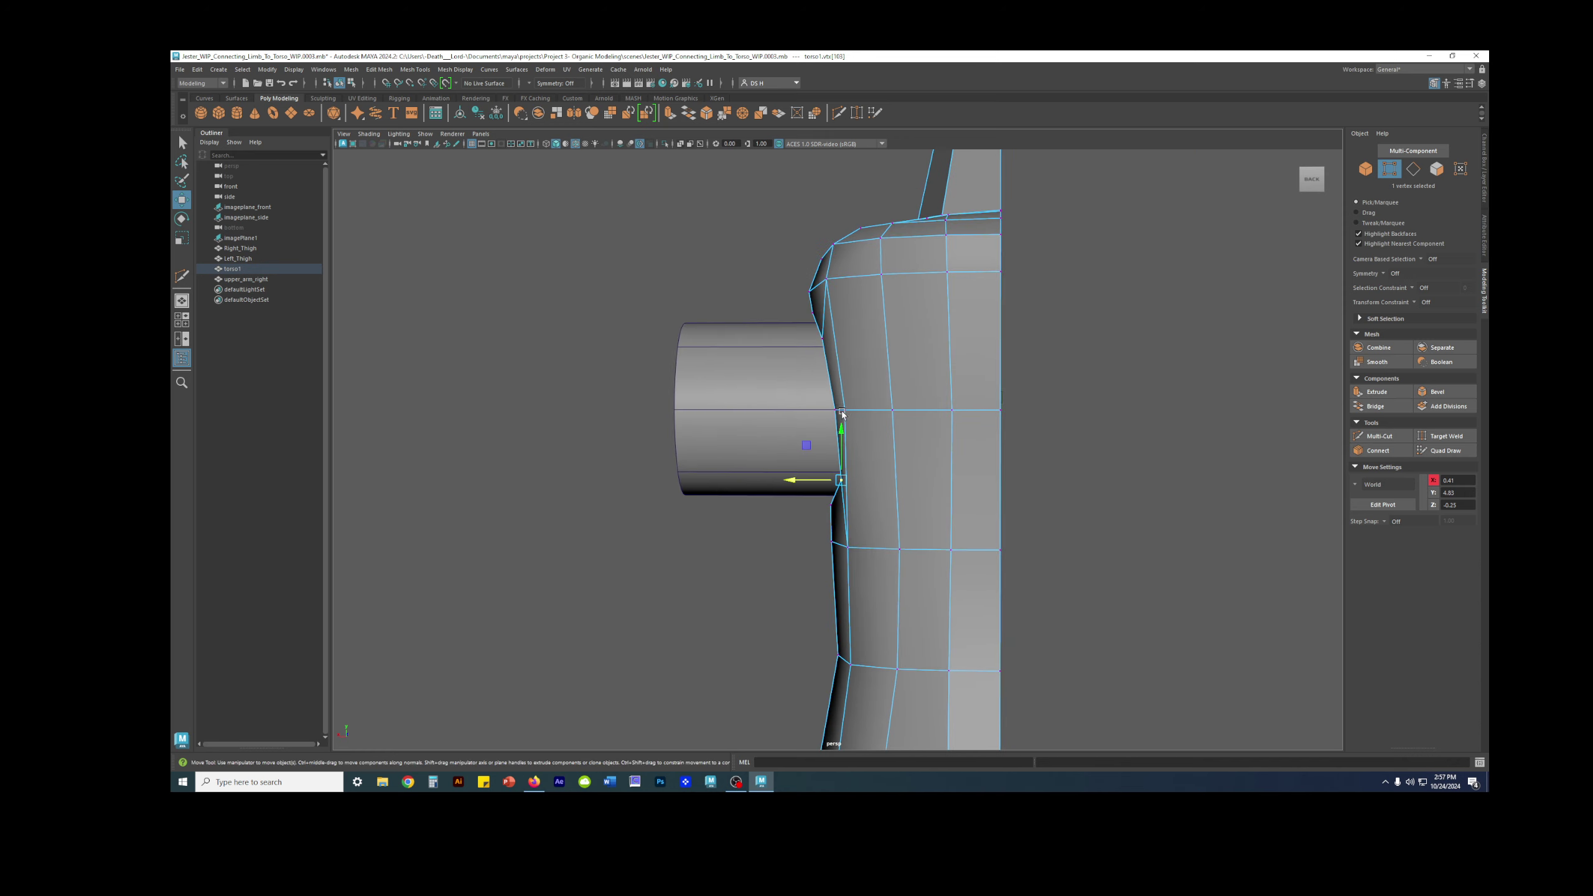
right_click_drag(863, 427, 1092, 514, "alt")
left_click_drag(800, 518, 790, 516)
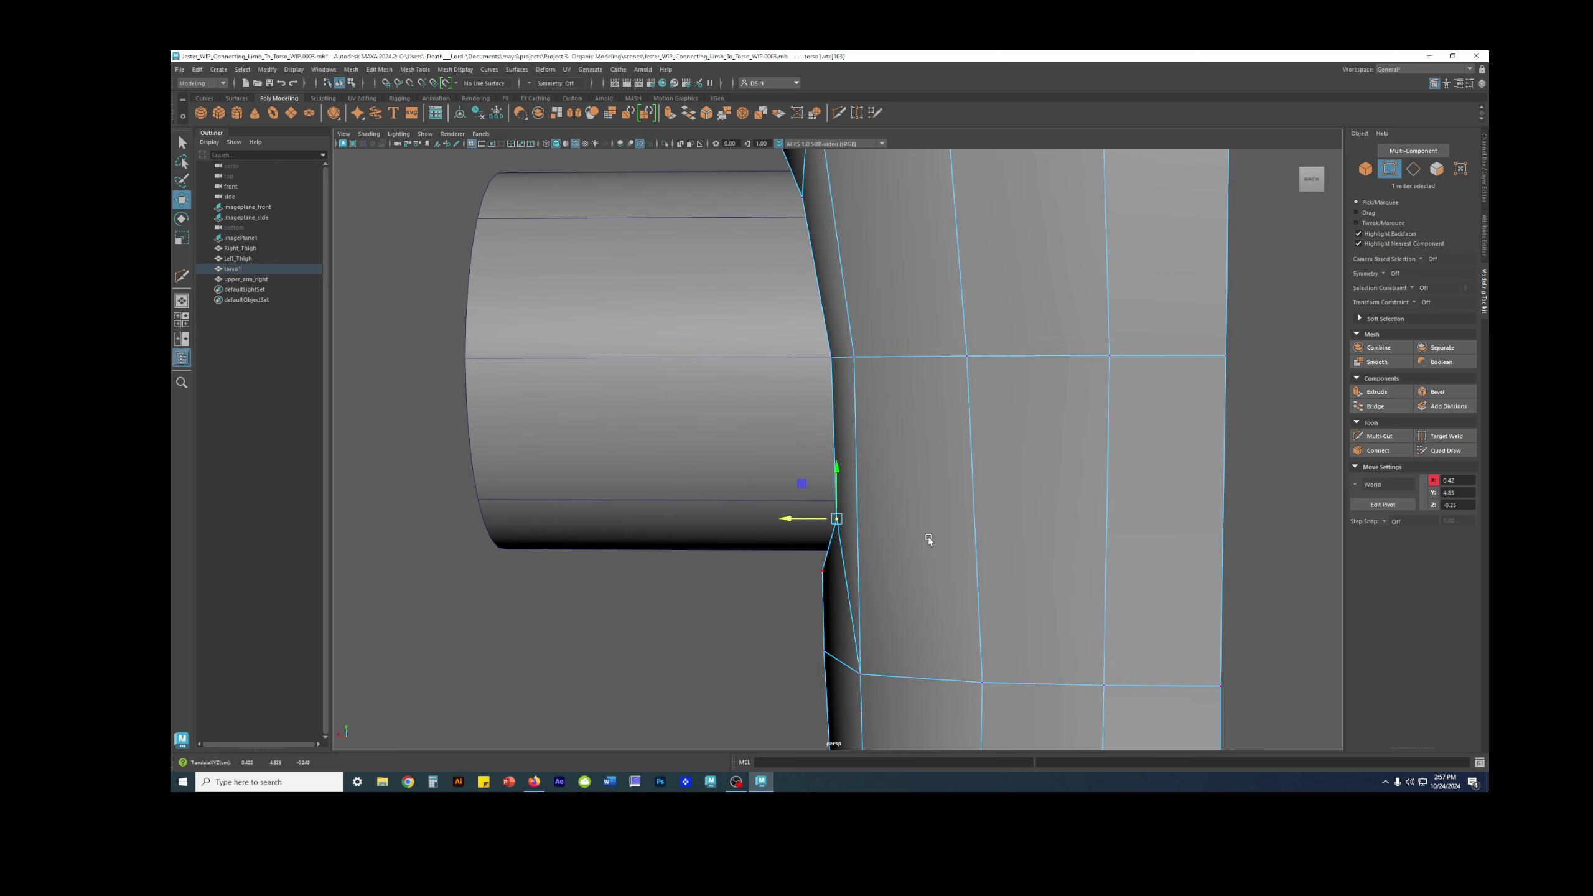
right_click_drag(850, 578, 789, 507, "alt")
left_click_drag(856, 514, 816, 276, "alt")
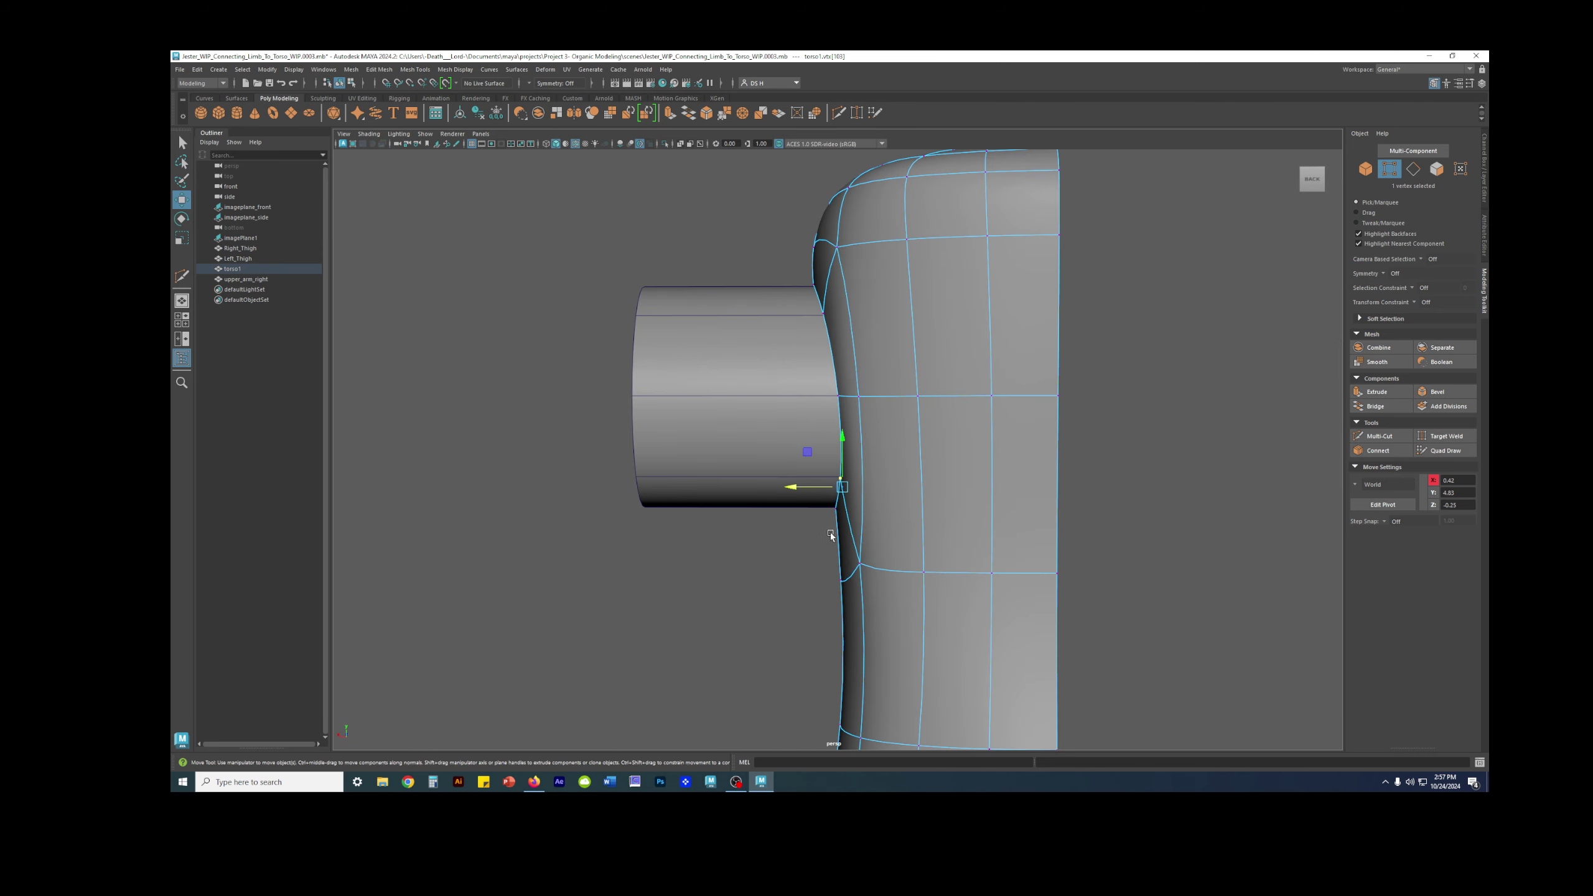
Fine-tune the lower rear and bottom vertices of the arm opening along X, comparing the smoothed and unsmoothed mesh.
key("1")
left_click_drag(810, 490, 806, 491)
left_click(842, 397)
left_click_drag(860, 529, 816, 517, "alt")
key("3")
key("1")
left_click(881, 520)
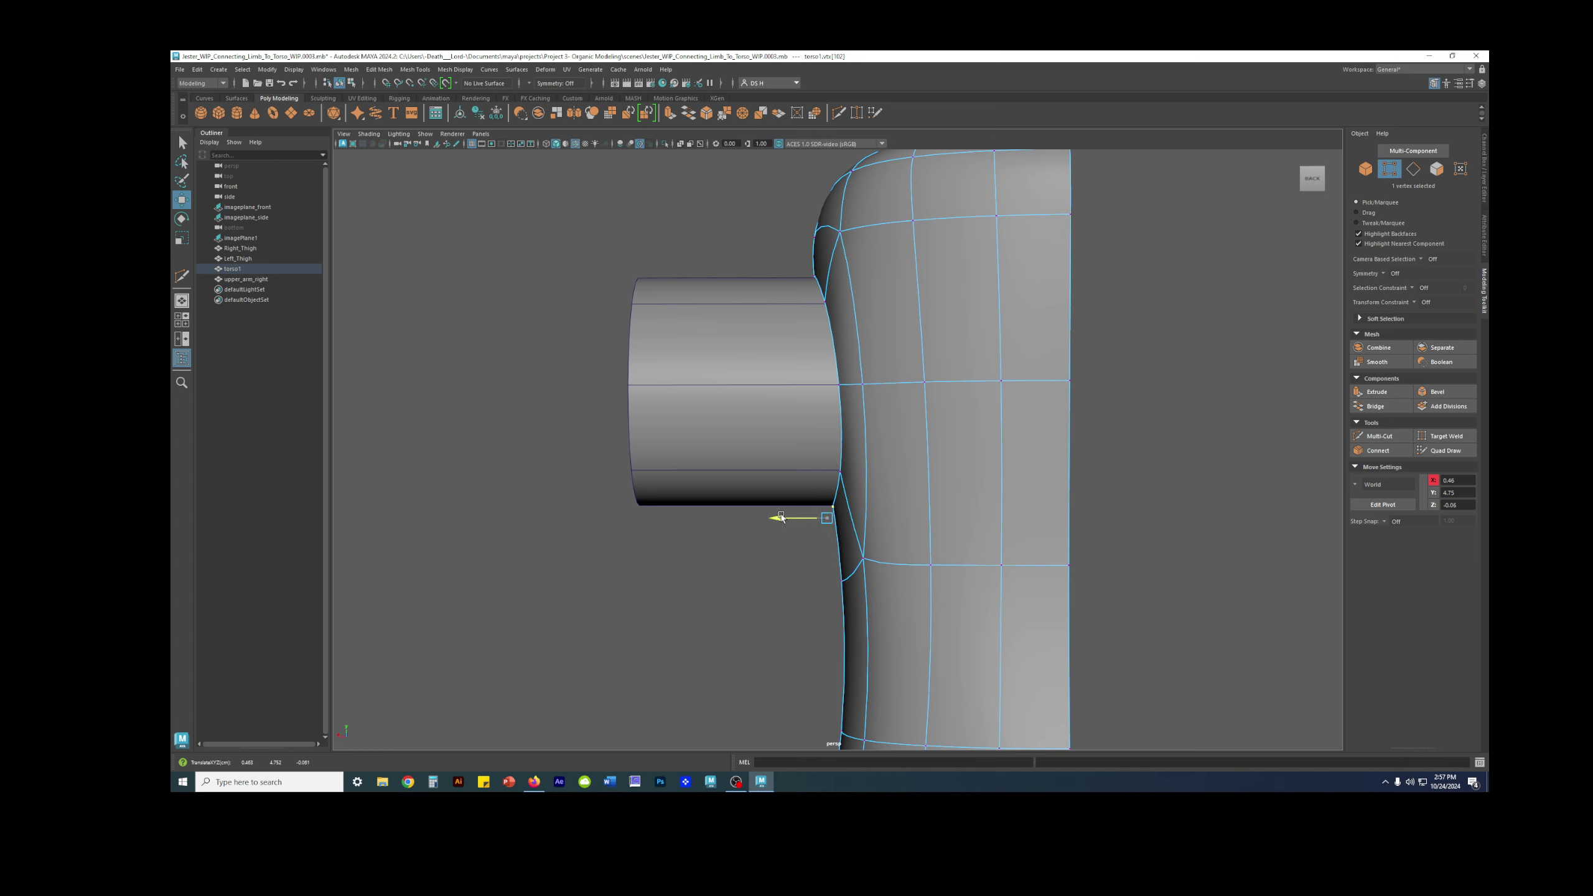
left_click_drag(786, 520, 997, 526, "alt")
Return to the torso's vertices and adjust the top vertex of the arm opening from the front.
left_click(1002, 406)
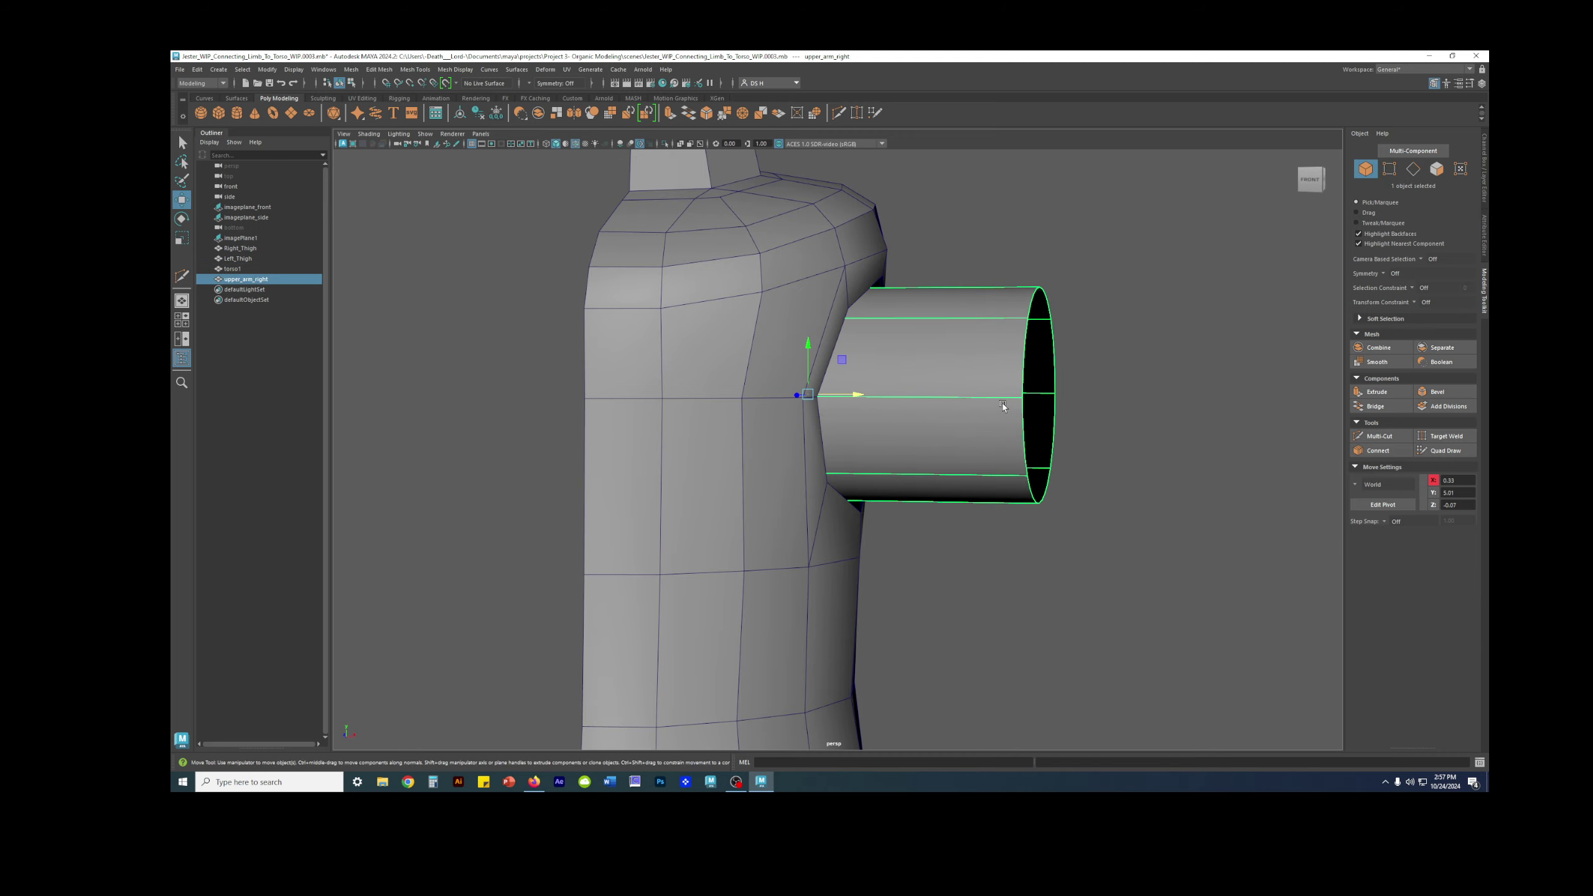
left_click(1073, 555)
left_click_drag(1073, 554, 904, 523, "alt")
left_click(813, 295)
right_click_drag(838, 269, 739, 267)
left_click(808, 285)
left_click_drag(792, 300, 951, 299, "alt")
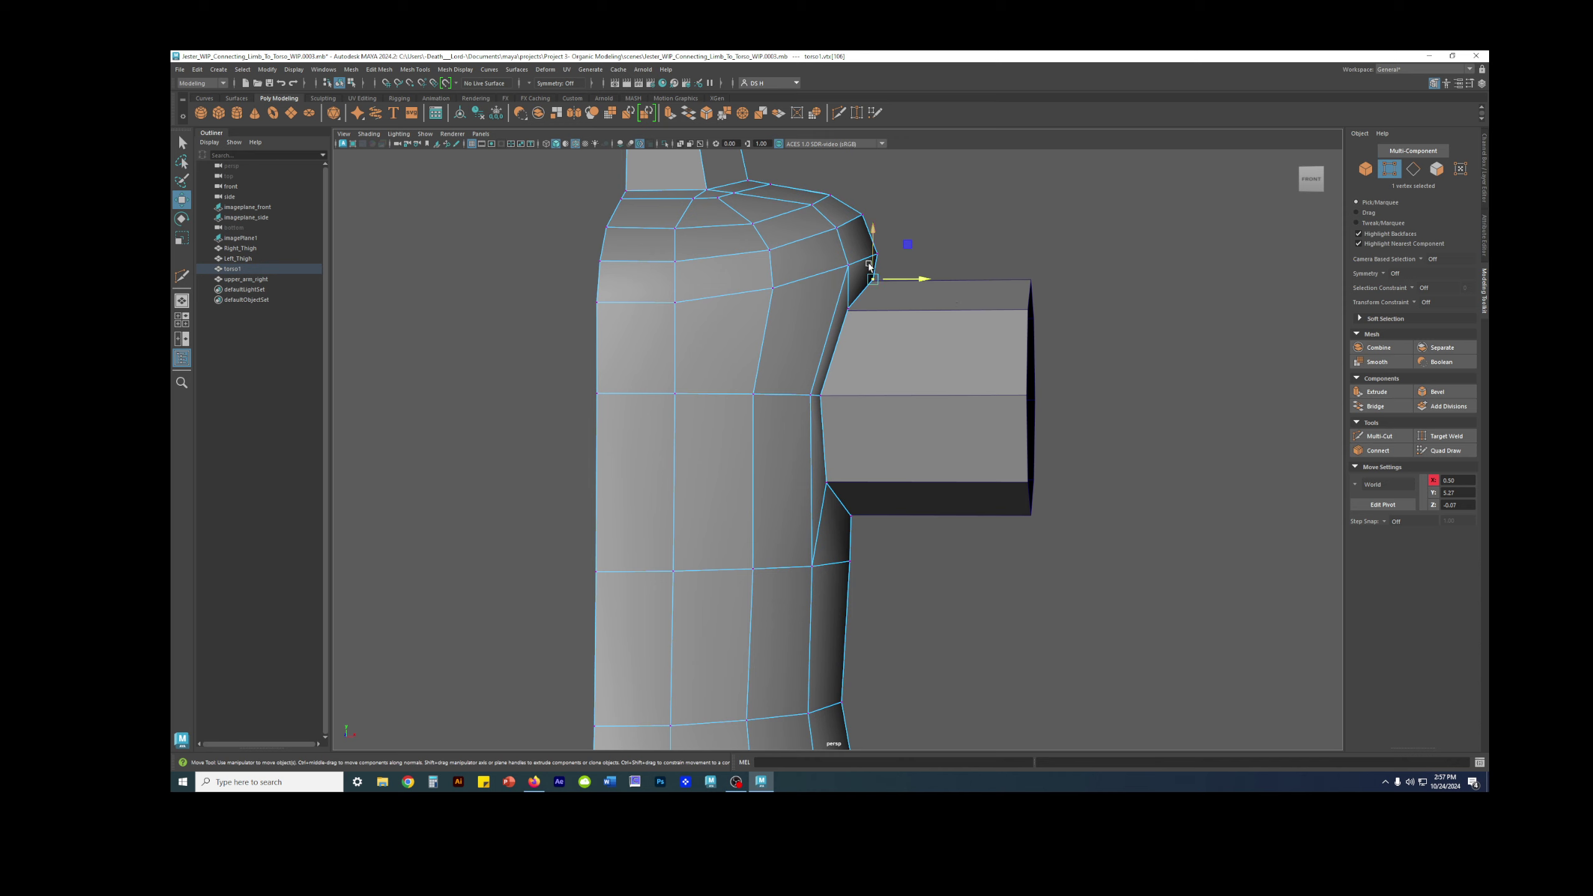
left_click_drag(906, 281, 890, 320)
left_click(941, 276)
Move the upper front and middle front vertices of the arm opening outward along X.
left_click(867, 278)
left_click(848, 308)
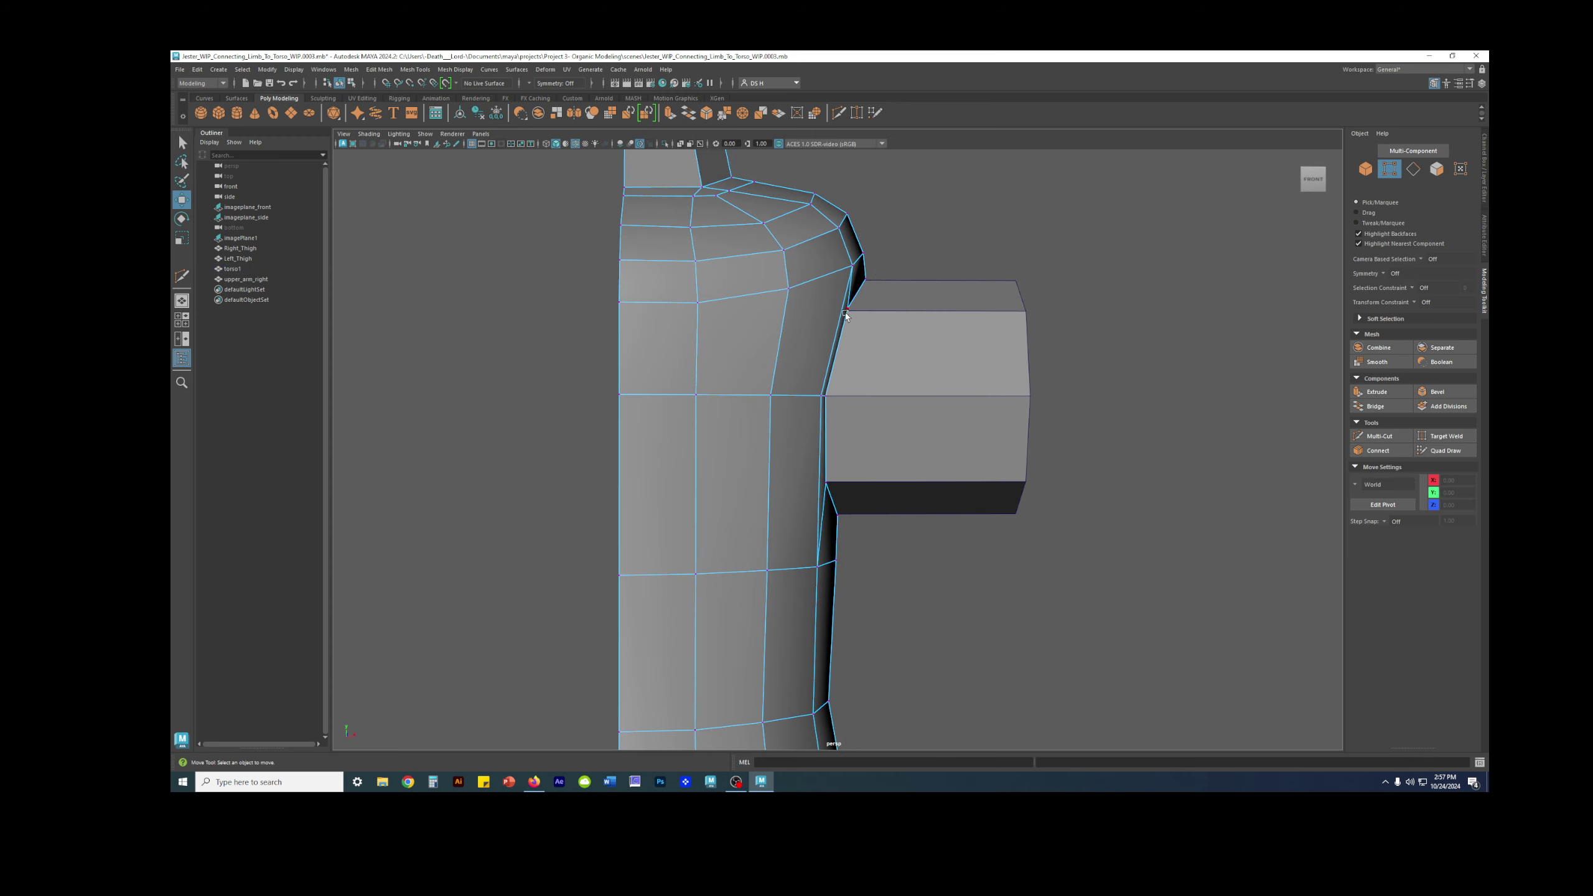
left_click_drag(895, 312, 905, 311)
left_click_drag(966, 398, 909, 309, "alt")
left_click(981, 256)
mouse_move(880, 377)
left_mouse_down("alt")
mouse_move(812, 420)
mouse_move(898, 385)
mouse_move(881, 394)
left_mouse_up("alt")
left_click(817, 413)
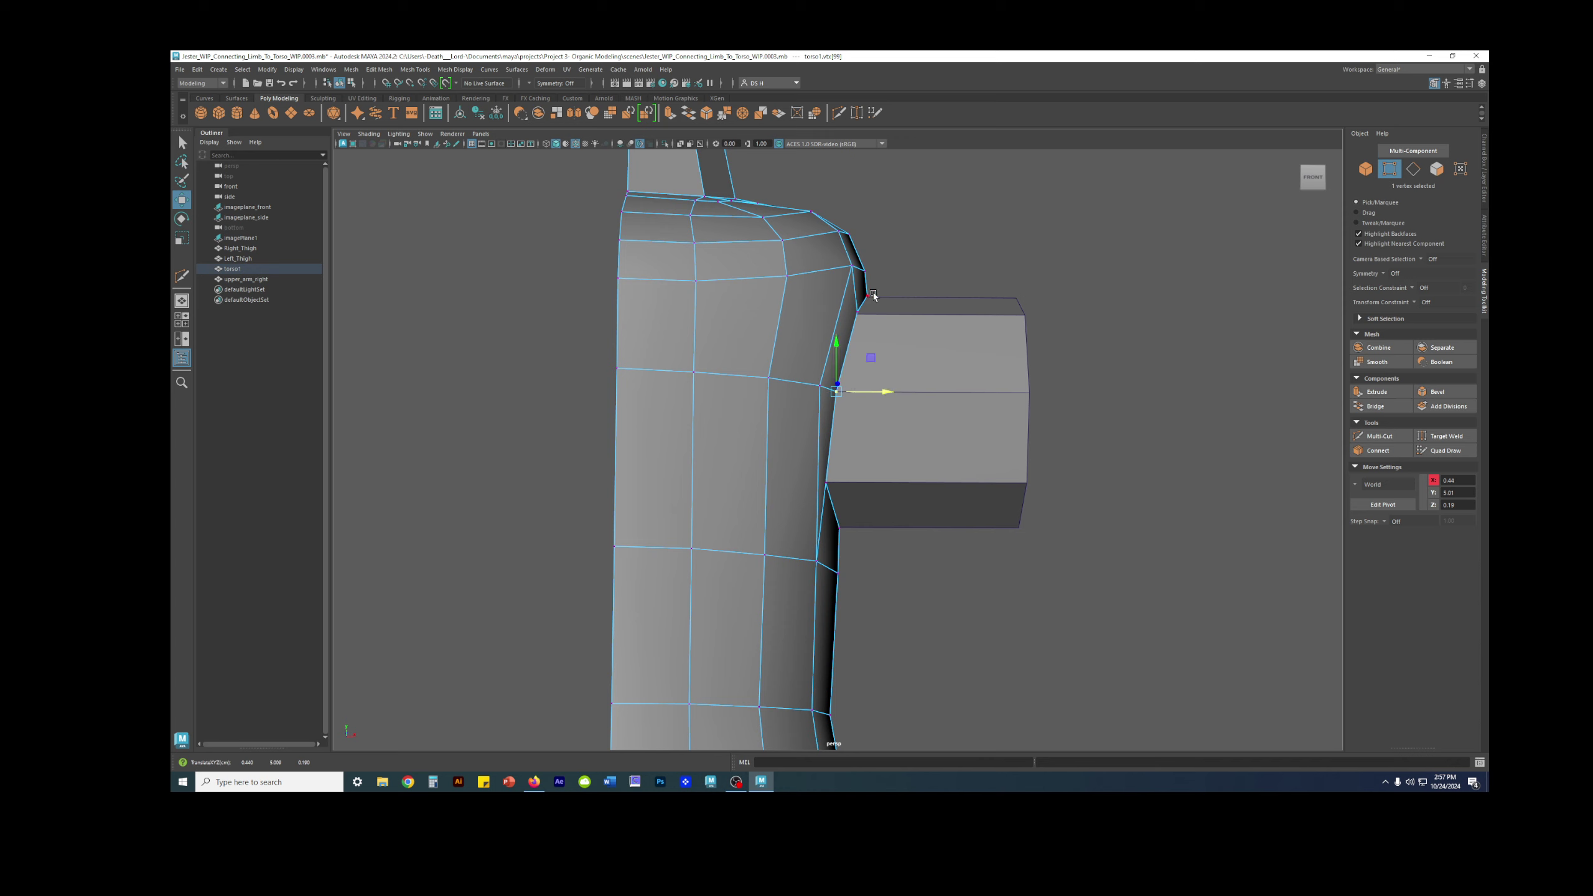
Check the smooth preview and move the lower front vertex of the arm opening outward along X.
key("3")
key("1")
left_click(837, 489)
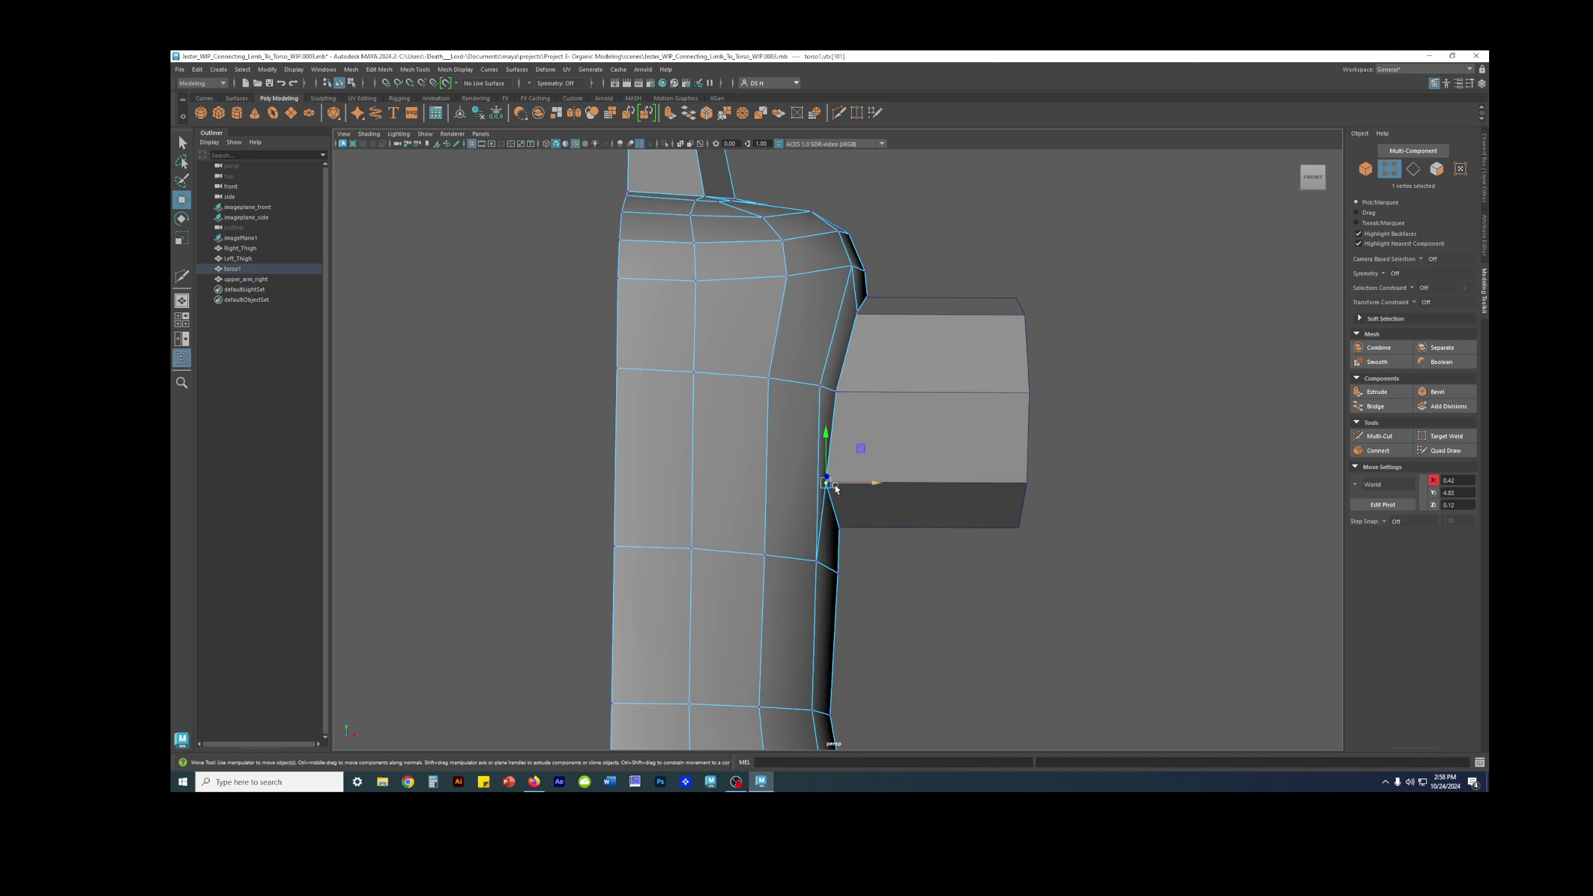
left_click_drag(876, 489, 878, 490)
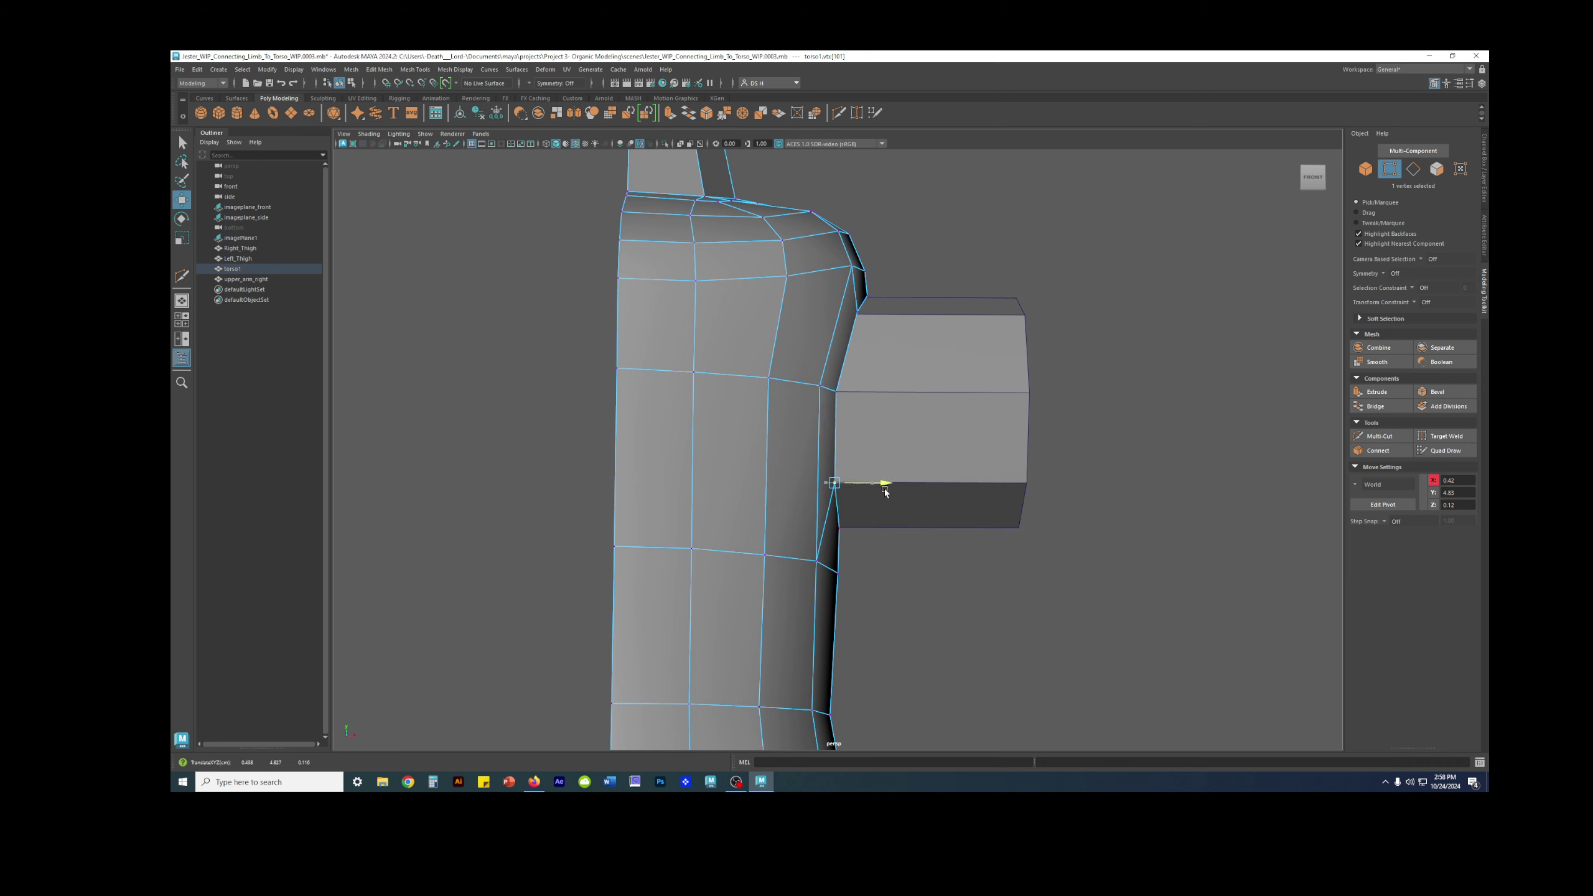
left_click_drag(972, 505, 877, 557, "alt")
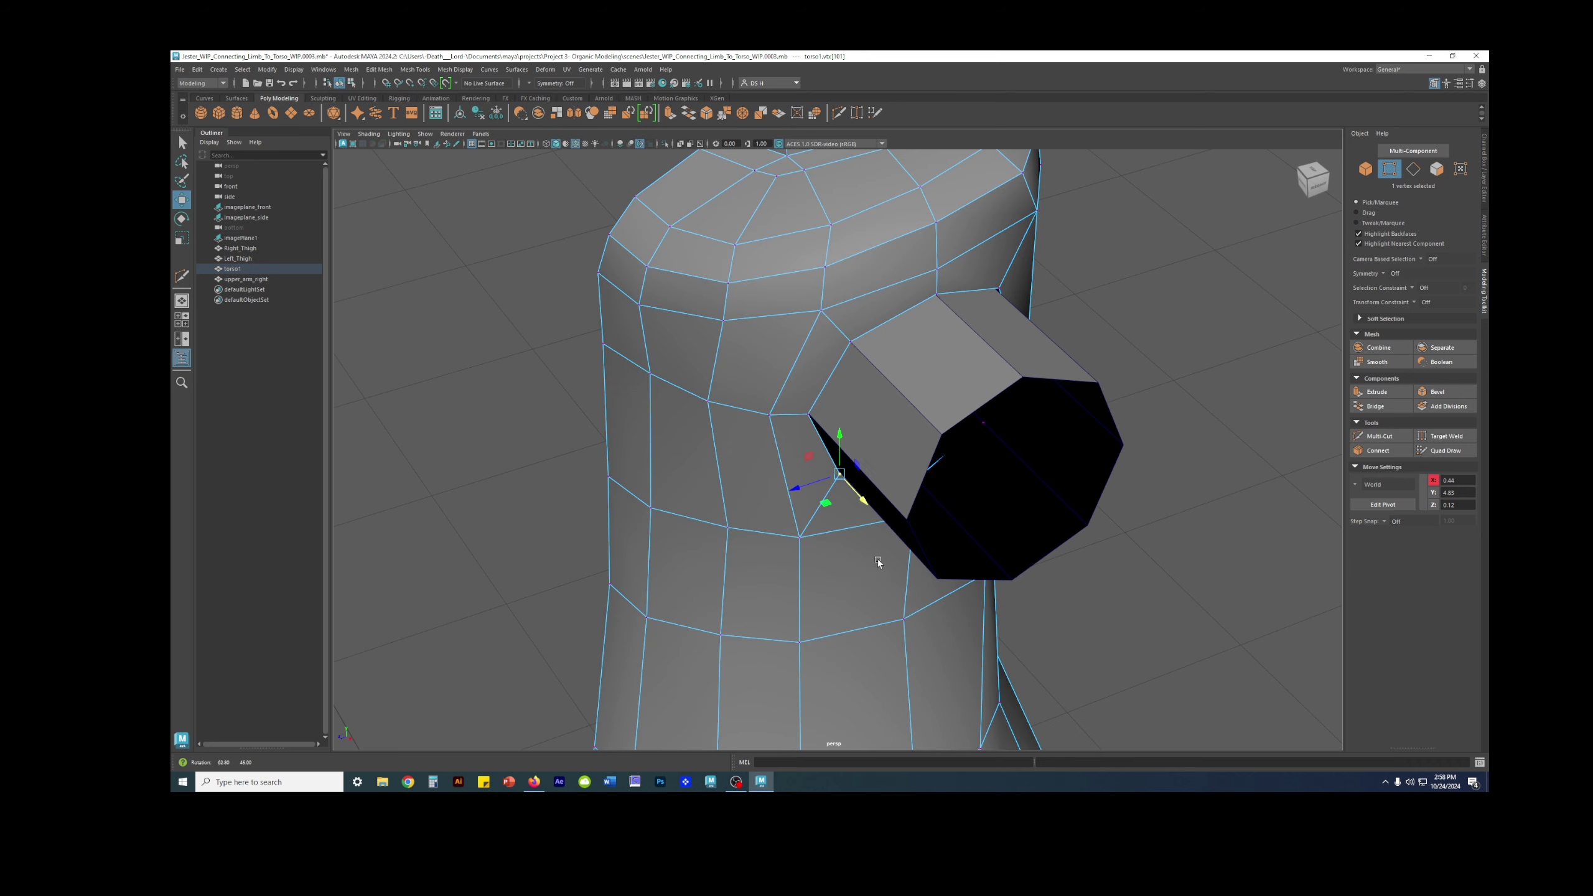
Examine the torso's edge flow around the arm opening from the side and front using face and vertex selection.
right_click_drag(894, 304, 877, 319)
right_click_drag(909, 266, 896, 307)
left_click_drag(811, 456, 906, 271, "alt")
left_click_drag(870, 556, 895, 496, "alt")
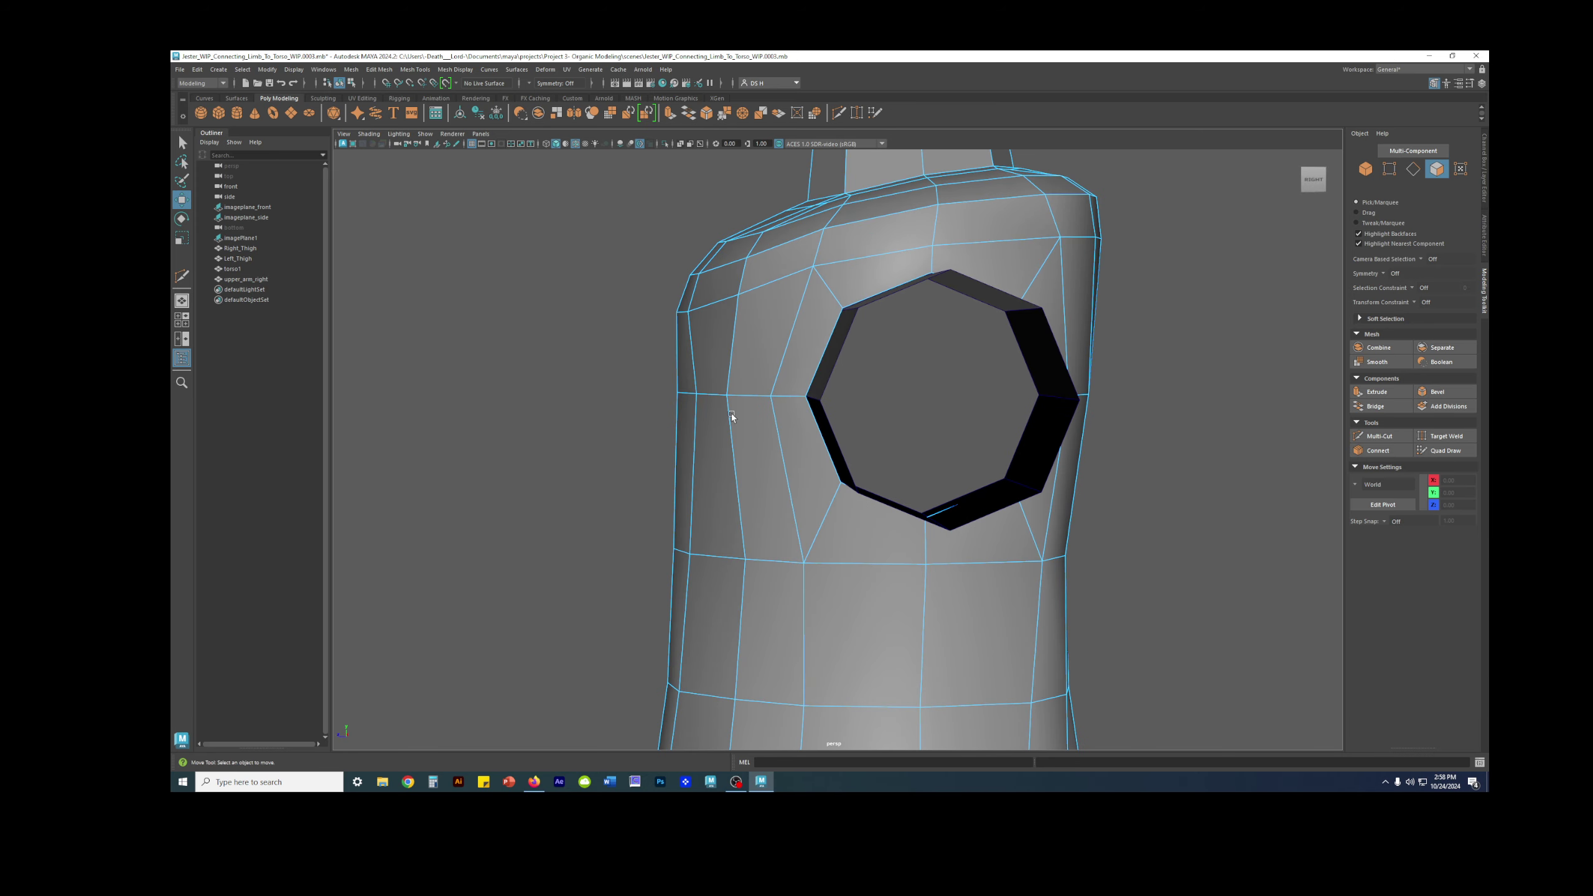
middle_click_drag(764, 344, 959, 372, "alt")
scroll(941, 389, "up", 3)
right_click_drag(916, 434, 902, 432)
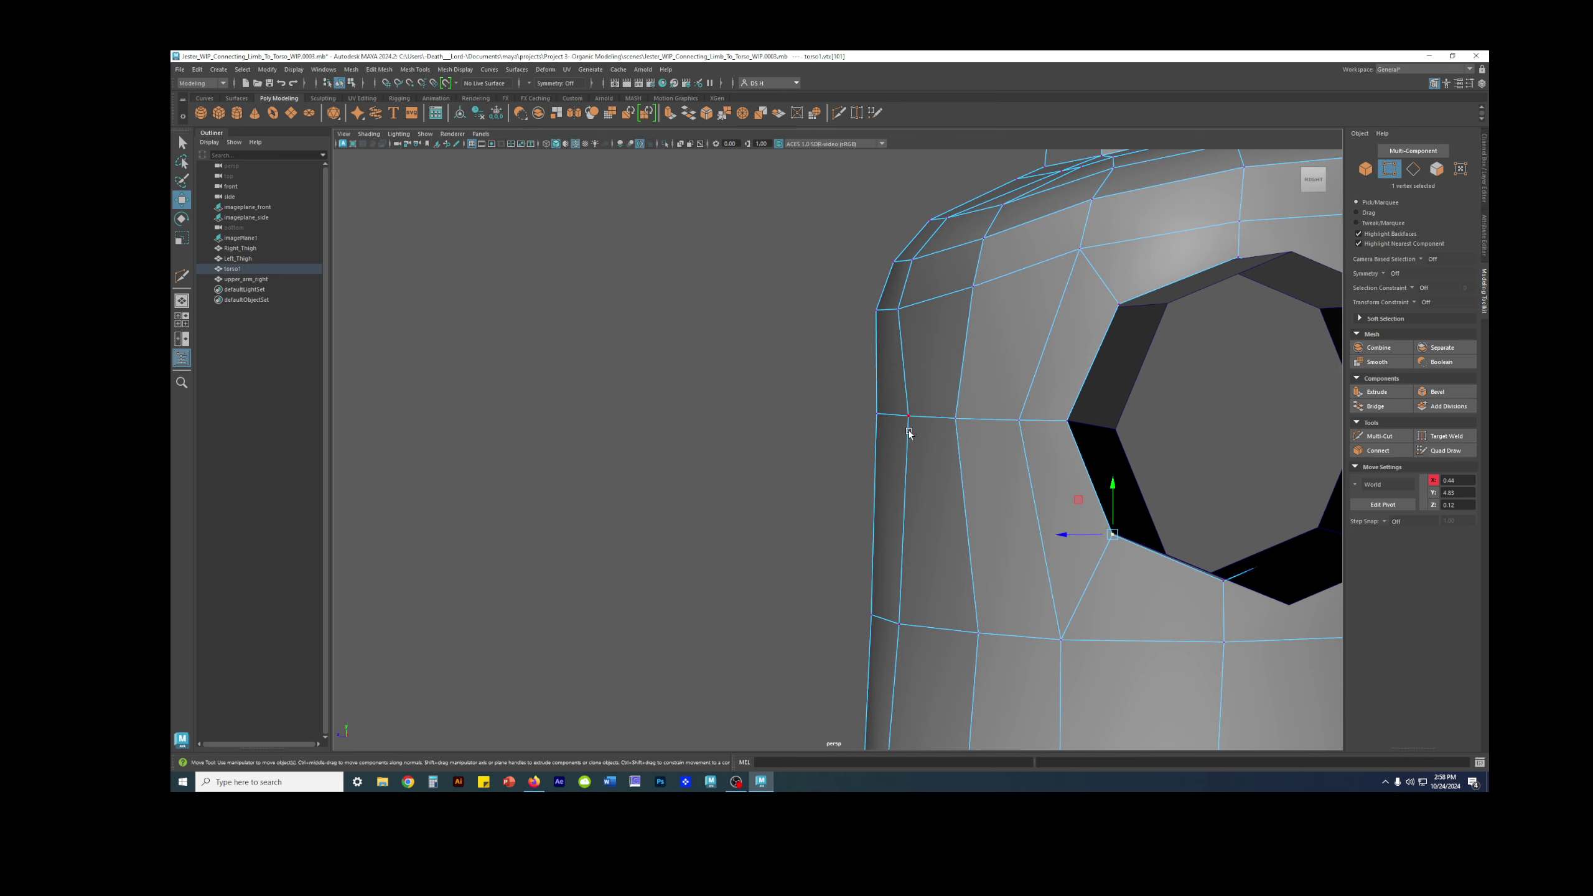
mouse_move(865, 424)
left_mouse_down("alt")
mouse_move(924, 456)
mouse_move(846, 420)
left_mouse_up("alt")
left_click_drag(946, 390, 989, 394, "alt")
right_click_drag(989, 395, 637, 377, "alt")
left_click_drag(982, 395, 857, 399, "alt")
left_click(834, 359)
left_click_drag(854, 416, 851, 484, "alt")
left_click(717, 403)
Return to object selection and inspect the smoothed torso and upper arm from the side and back.
right_click_drag(979, 452, 1122, 389)
left_click(1202, 378)
left_click_drag(1138, 434, 1012, 451, "alt")
left_click(1011, 452)
left_click(1129, 313)
left_click(1250, 427)
left_click_drag(1249, 426, 1053, 418, "alt")
scroll(987, 418, "up", 2)
scroll(987, 417, "up", 1)
Select the vertices at the upper arm's inner end in wireframe and move them outward, just outside the torso's arm opening.
left_click(856, 367)
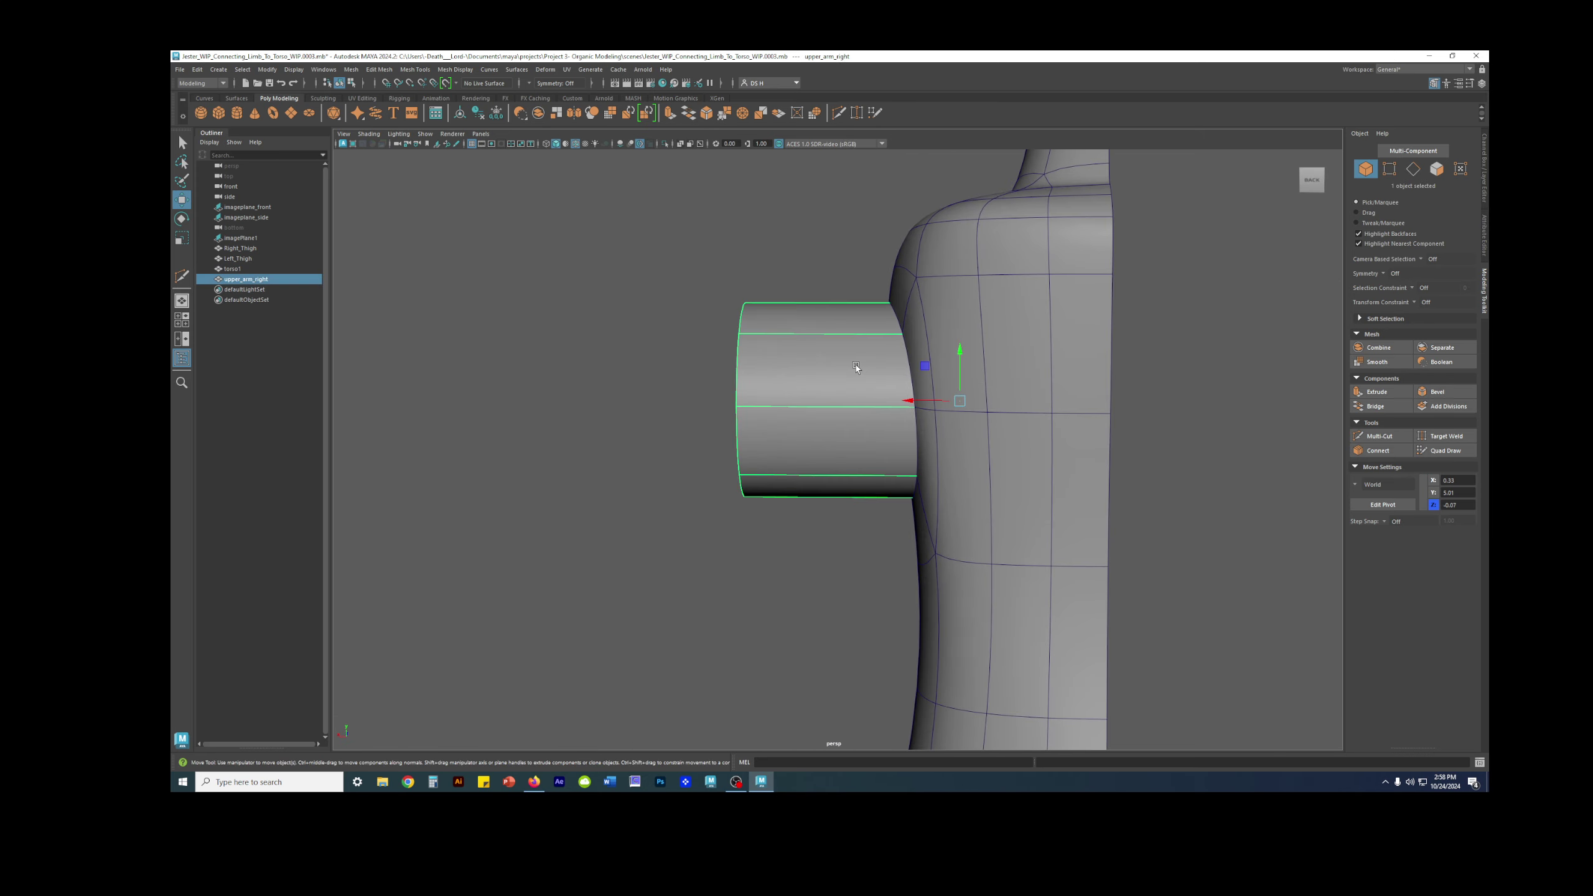
key("F9")
key("4")
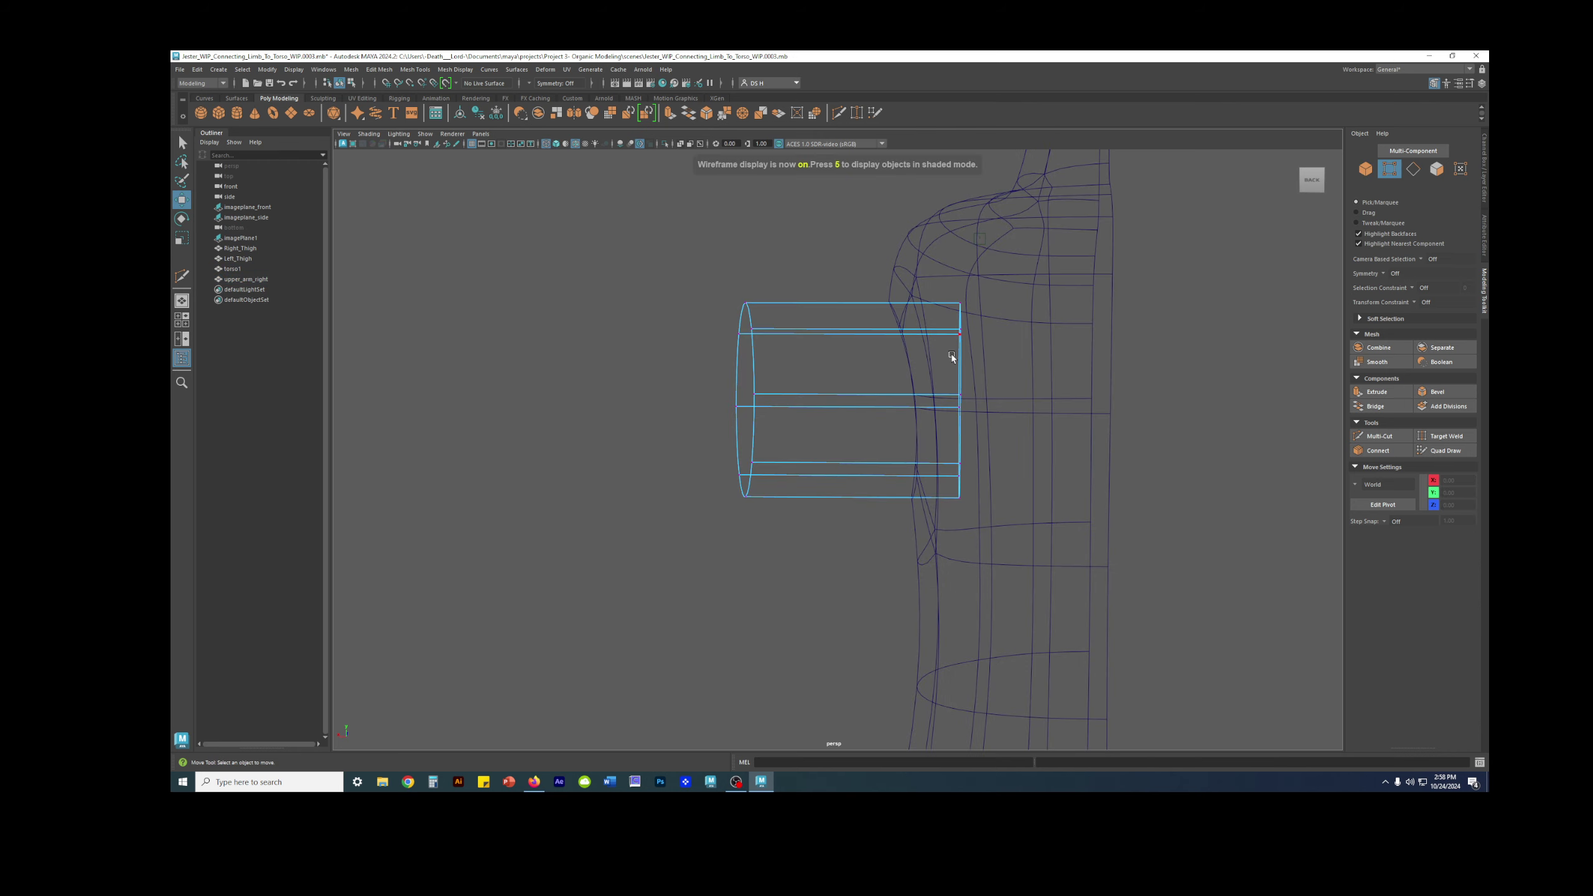
left_click_drag(1022, 615, 1022, 615)
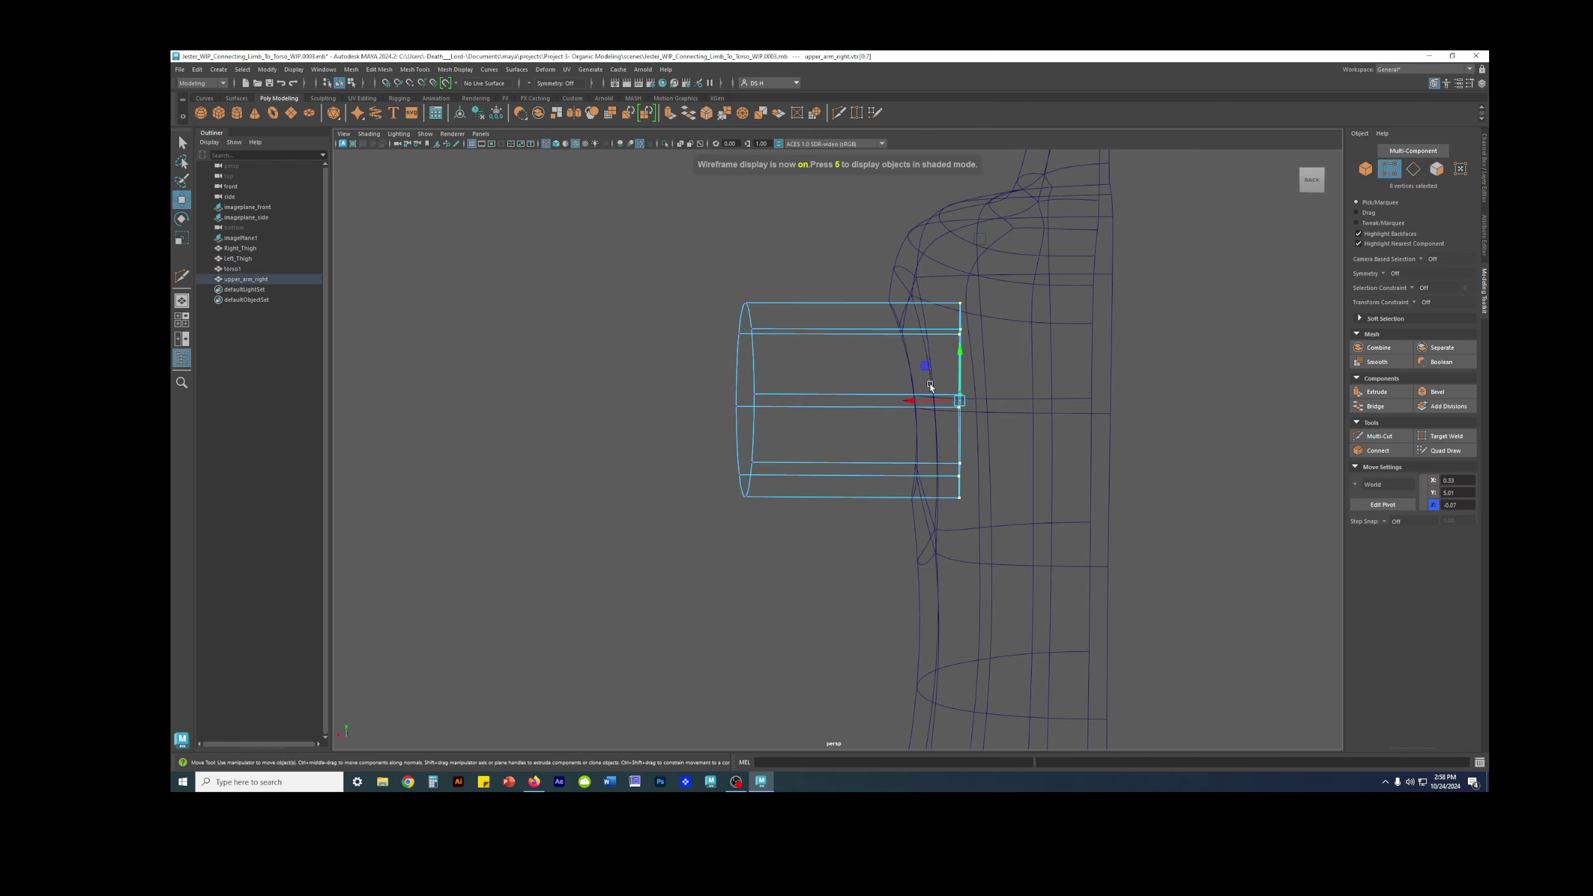
key("5")
mouse_move(930, 386)
left_mouse_down("alt")
mouse_move(960, 379)
mouse_move(893, 371)
left_mouse_up("alt")
right_click_drag(894, 372, 941, 379, "alt")
left_click_drag(834, 435, 956, 392)
left_click_drag(958, 326, 863, 355, "alt")
left_click(1167, 341)
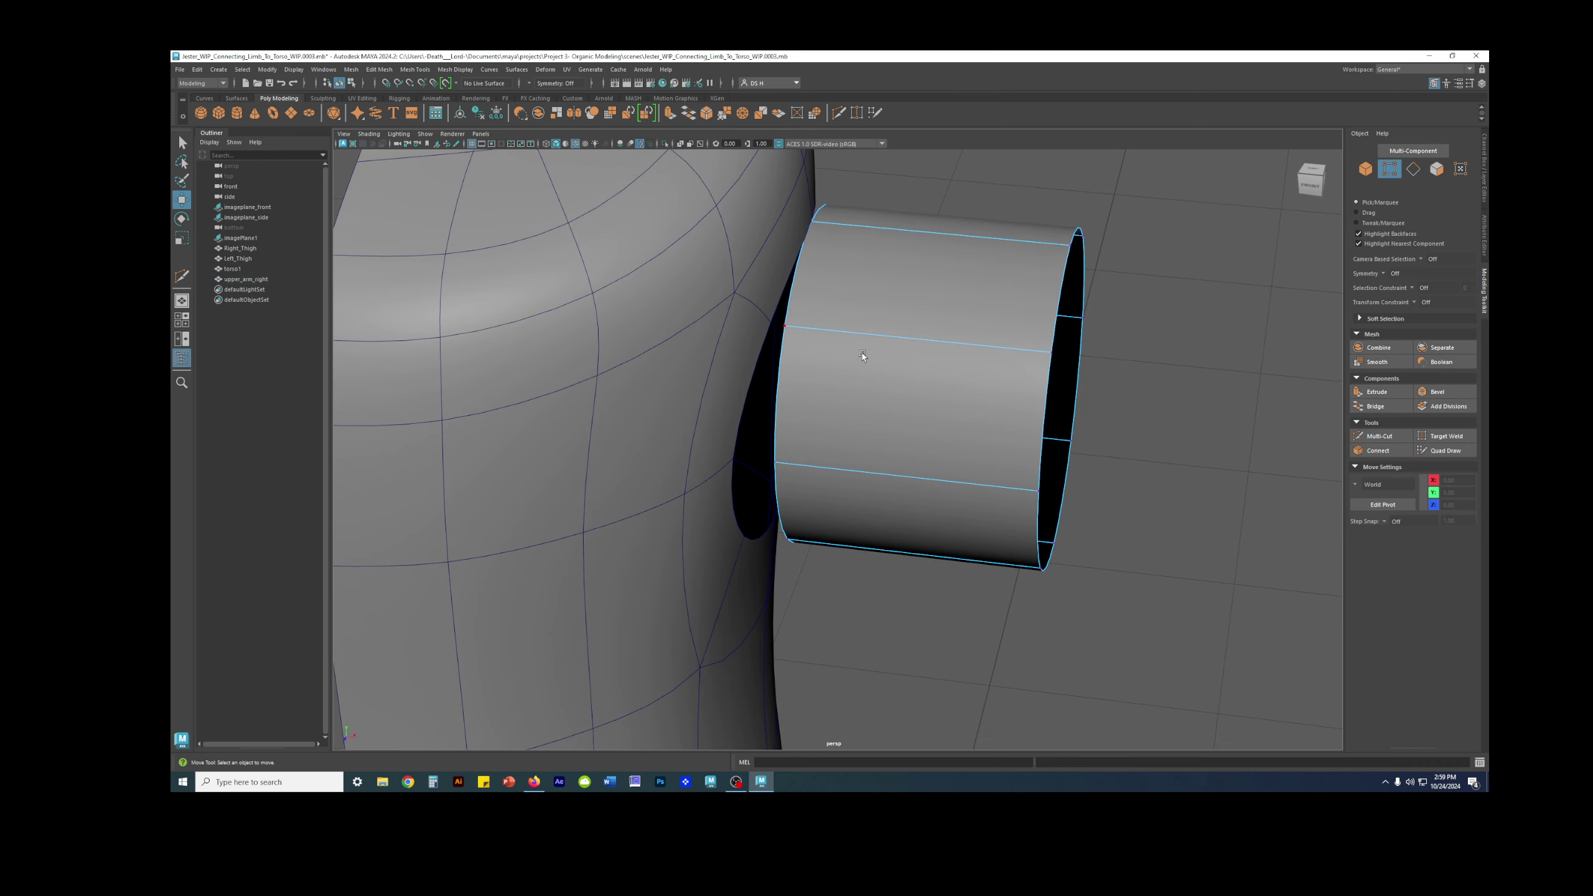
Try moving the upper arm's upper front inner vertex along X with smooth preview on, and undo the move.
key("1")
key("3")
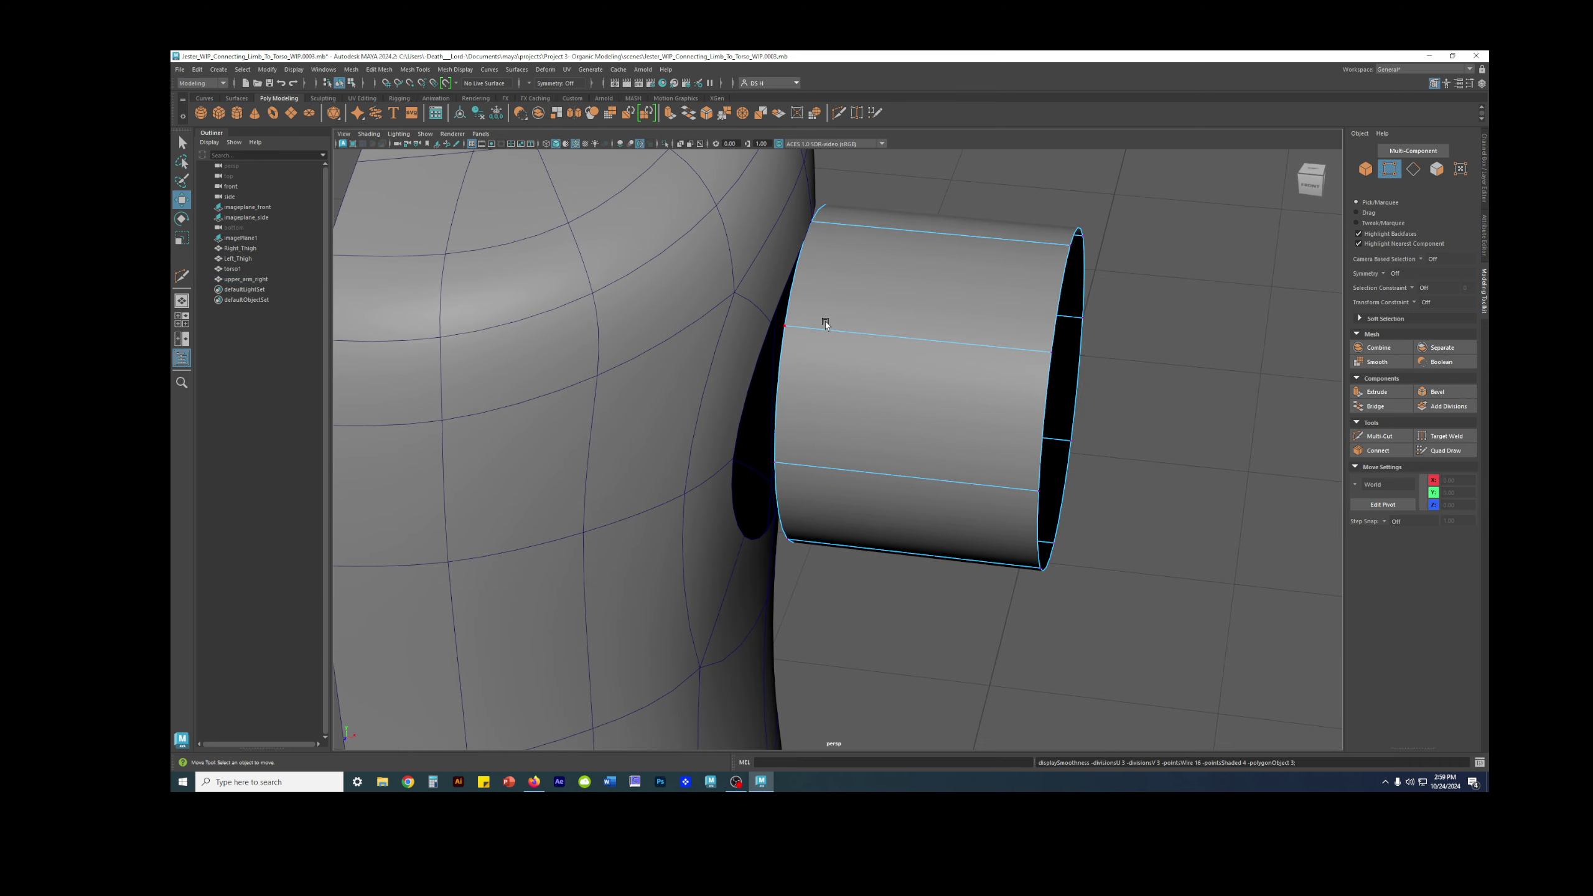
right_click_drag(825, 323, 851, 312, "alt")
left_click(793, 325)
left_click_drag(792, 324, 896, 306, "alt")
scroll(751, 294, "up", 3)
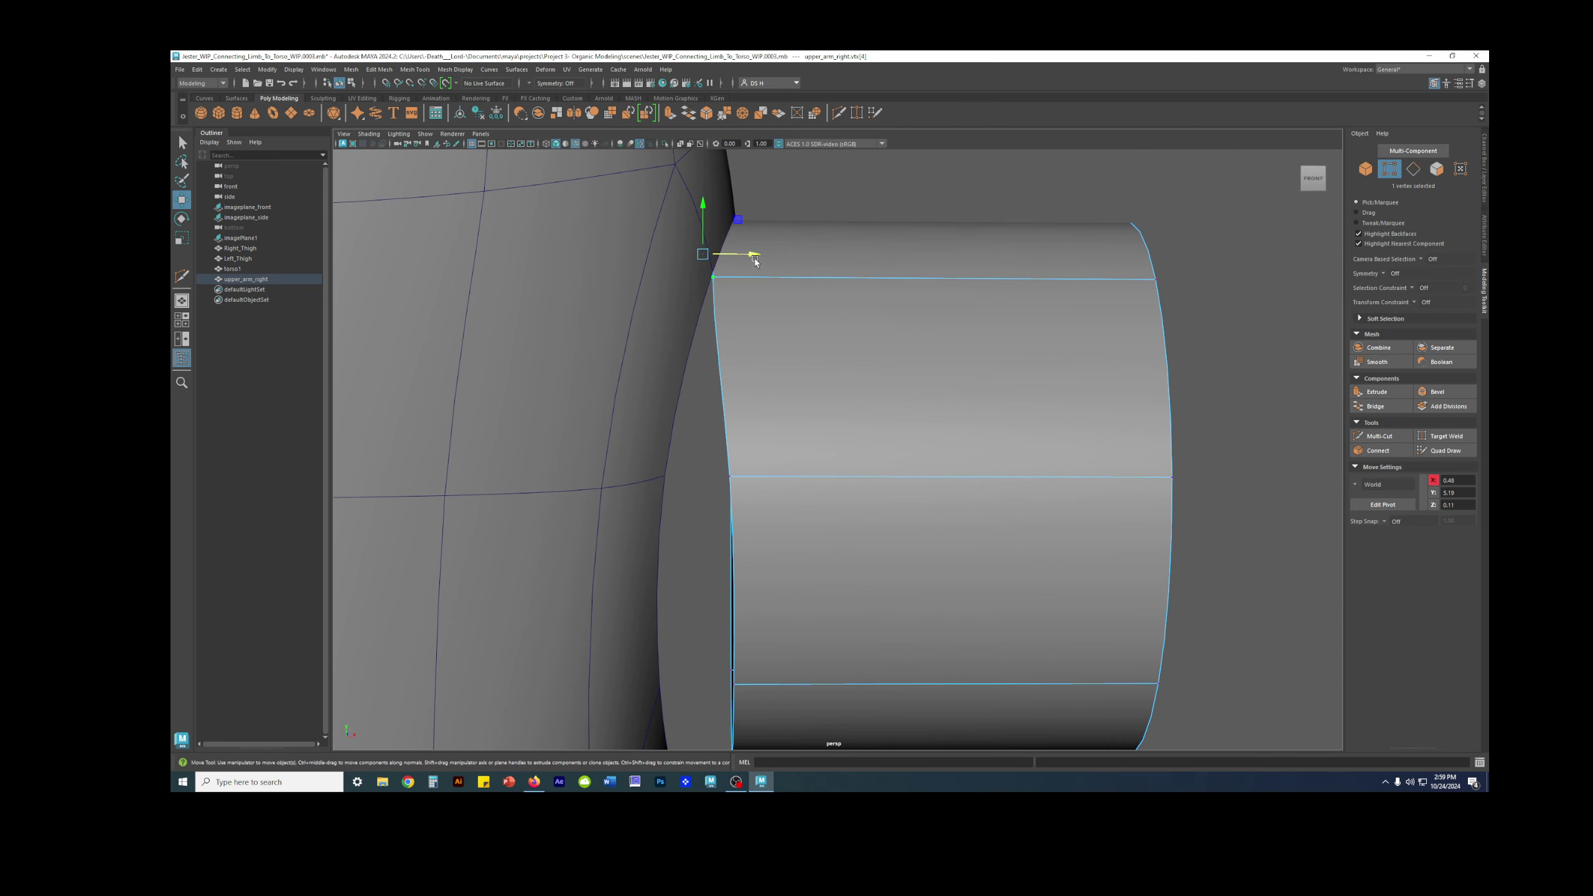
left_click_drag(752, 252, 809, 307)
scroll(734, 290, "down", 2)
key("ctrl+z")
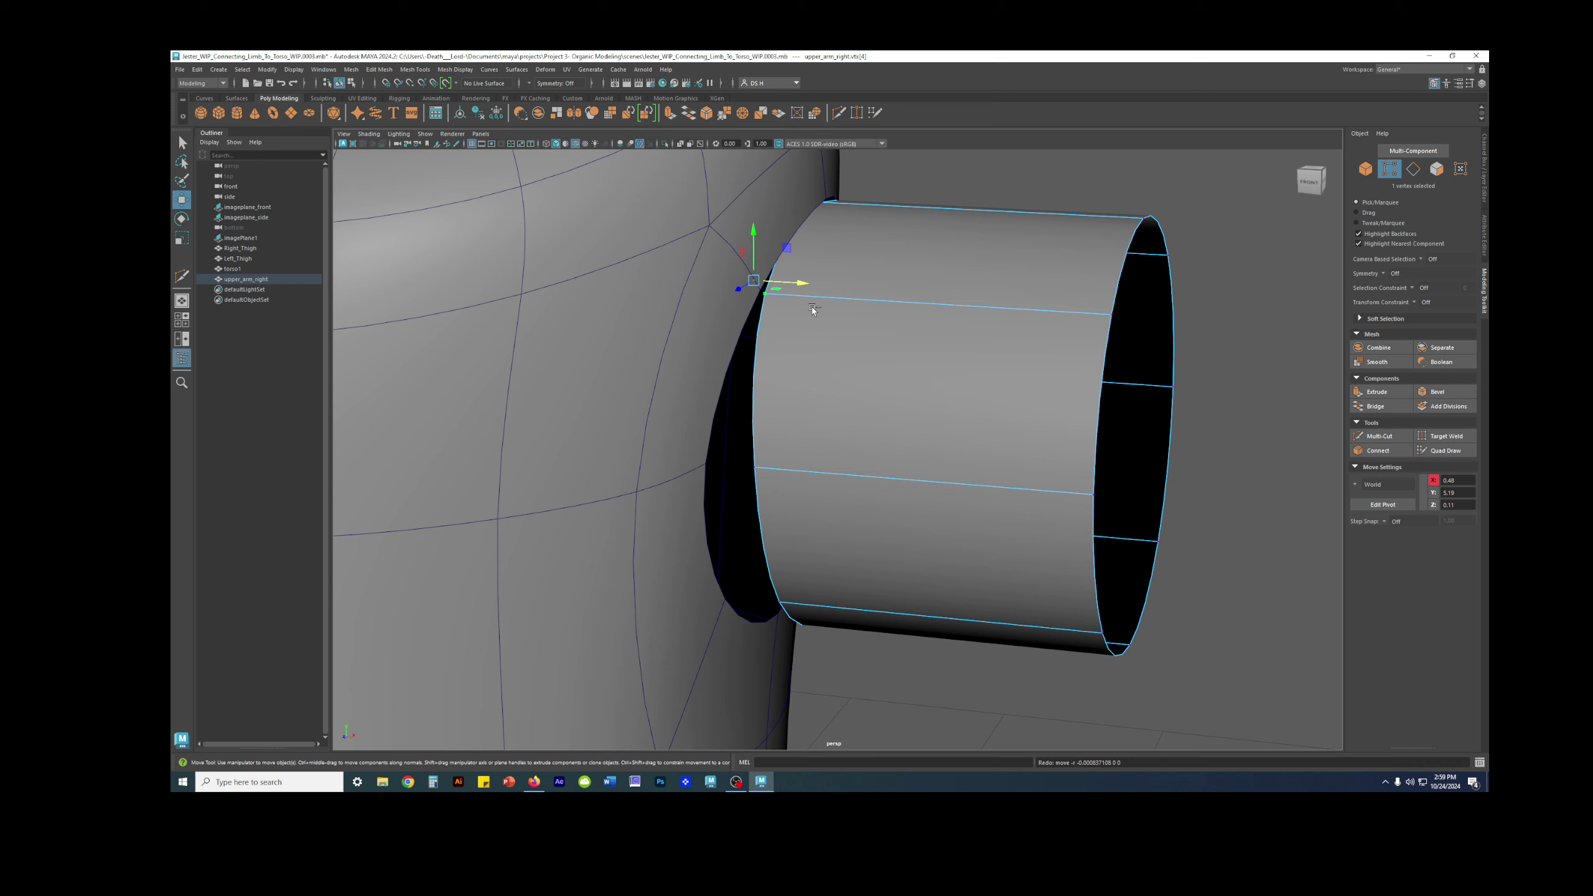
Turn off smooth preview and move the upper arm's middle front inner vertex along X to about 0.44, against the torso's arm opening.
key("1")
left_click(636, 254)
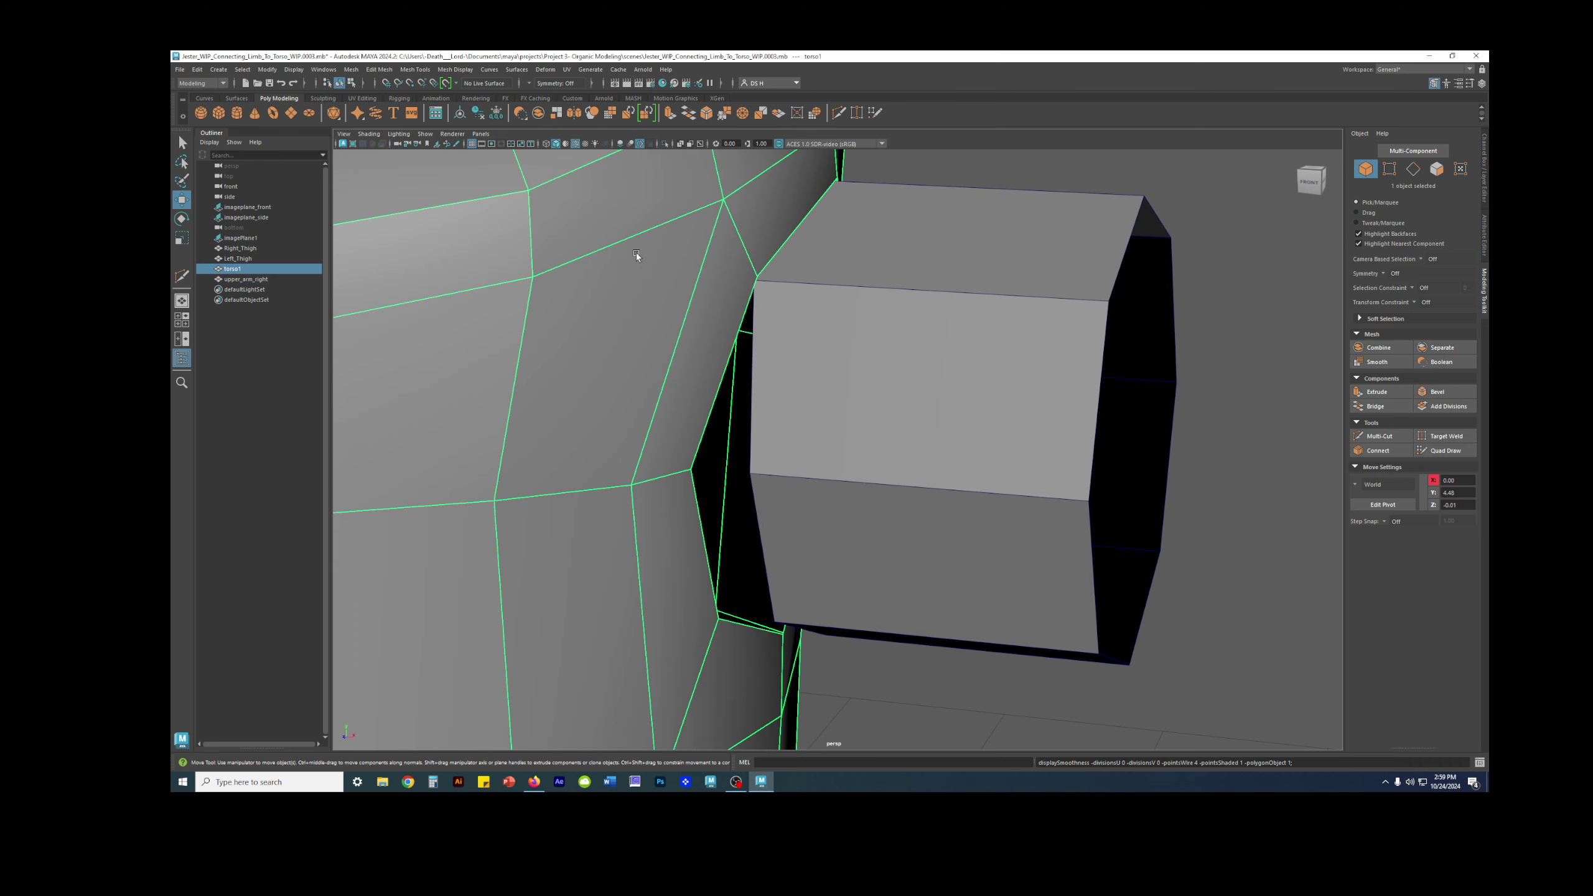
left_click_drag(749, 249, 669, 274, "alt")
scroll(759, 302, "down", 3)
left_click(928, 387)
left_click_drag(827, 388, 903, 349, "alt")
middle_click_drag(894, 387, 895, 325, "alt")
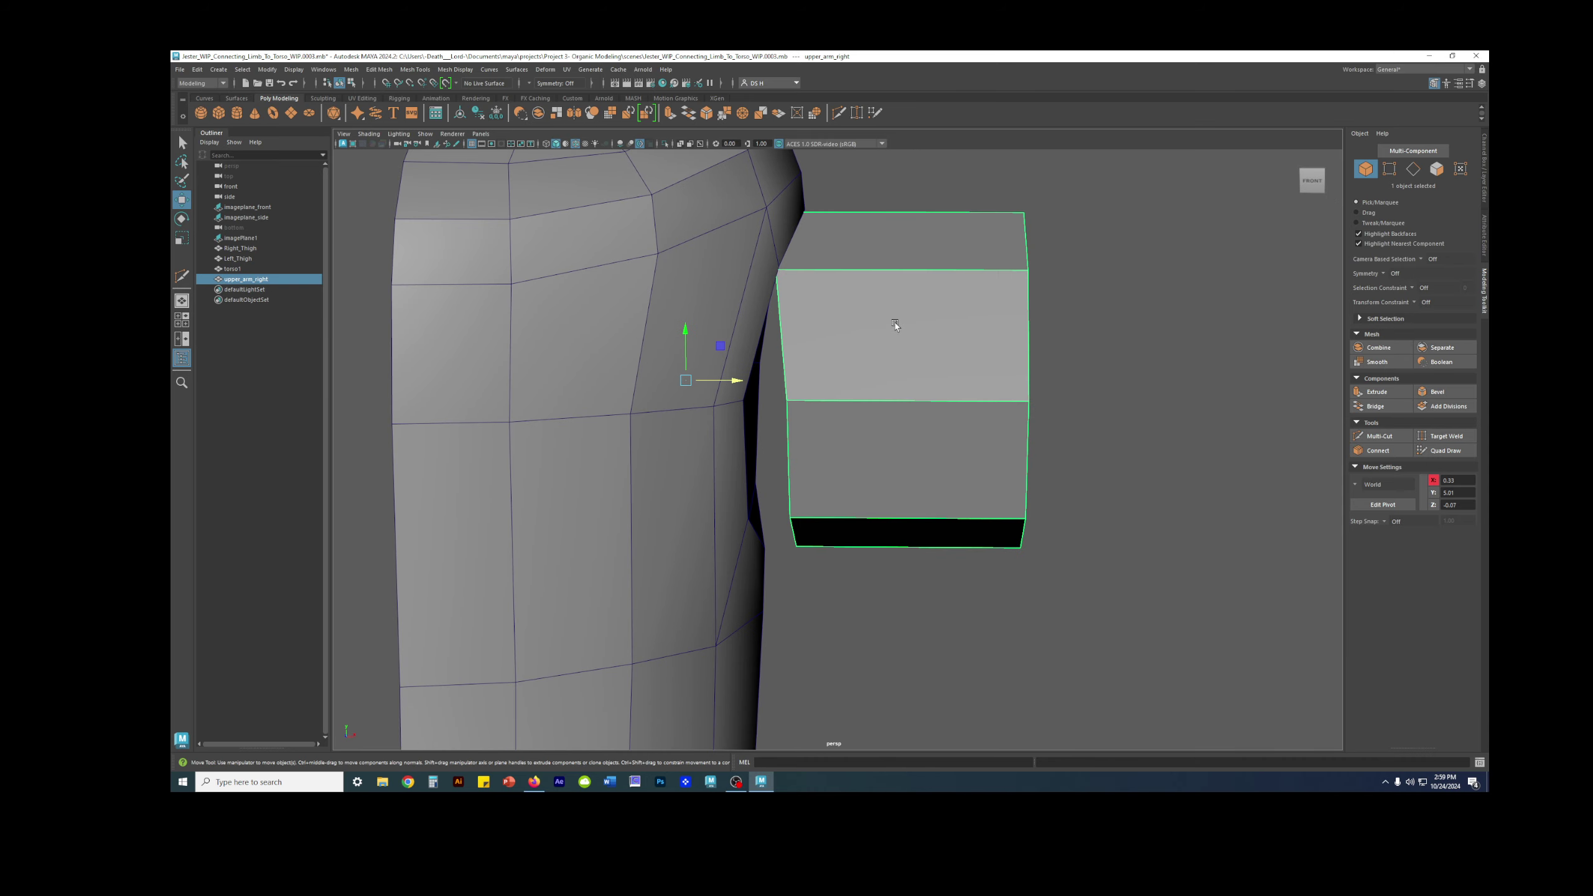
right_click_drag(895, 324, 837, 342)
left_click(821, 391)
left_click_drag(821, 394, 784, 431, "alt")
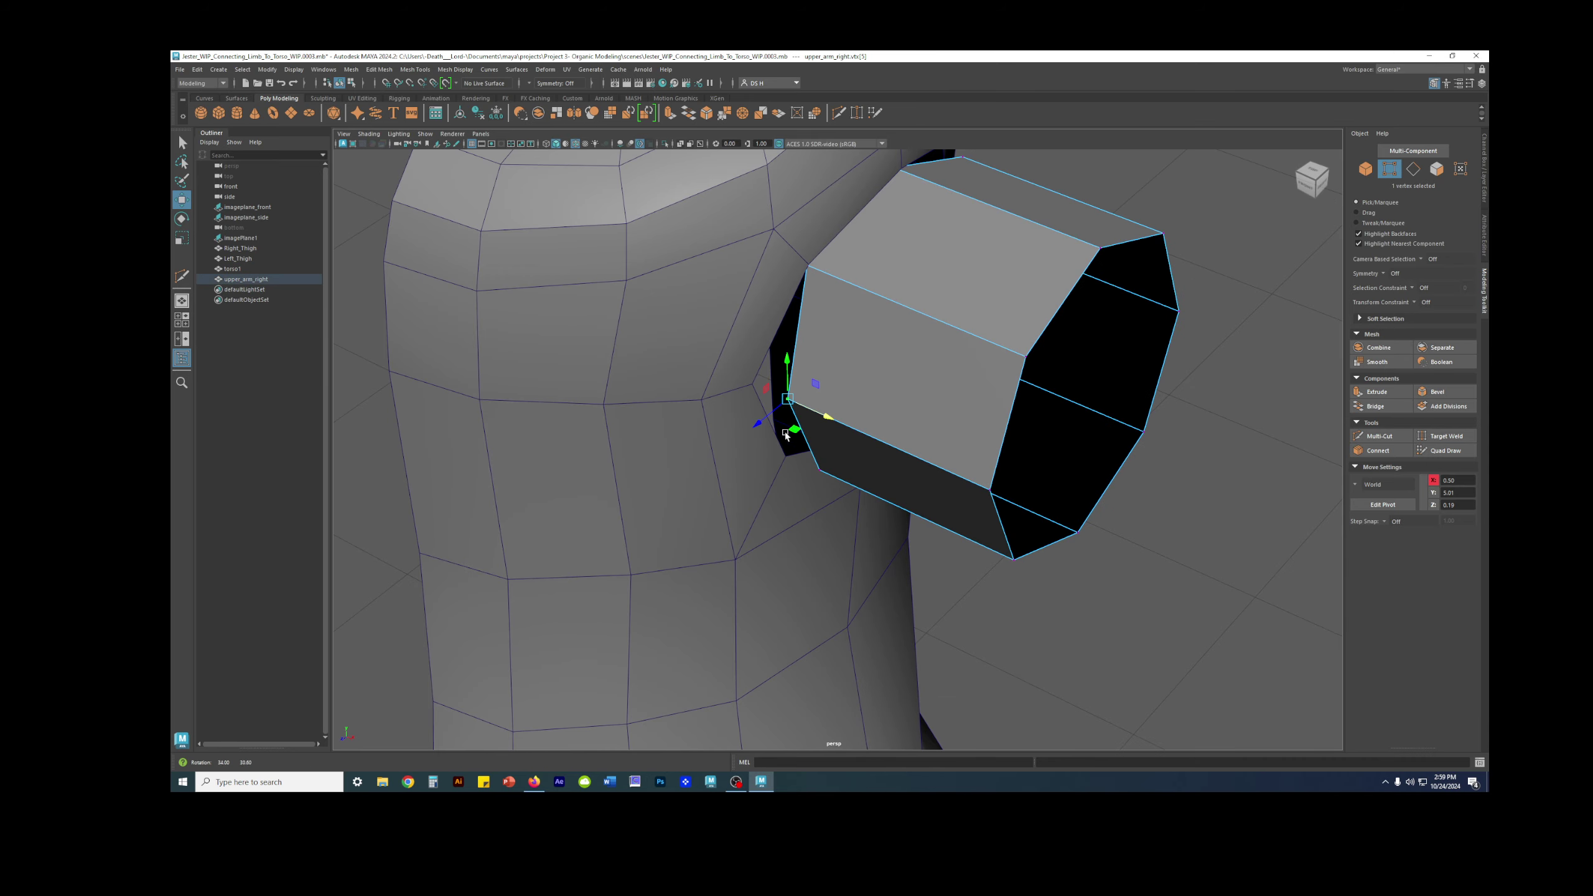
middle_click_drag(805, 407, 792, 397)
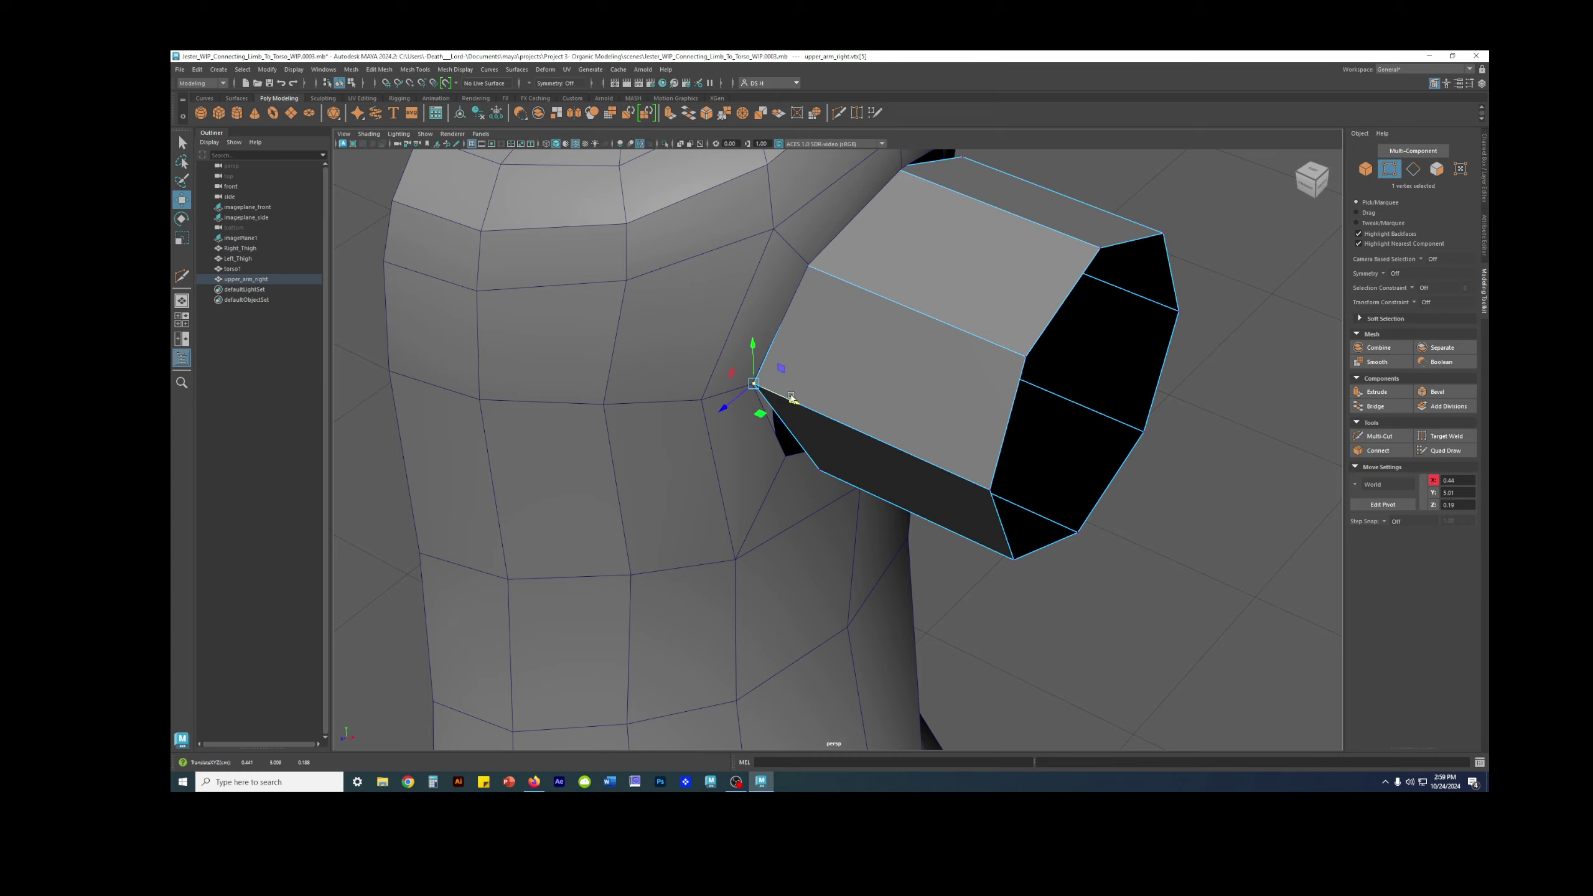
left_click_drag(791, 397, 800, 359, "alt")
Move the upper arm's lower front inner vertex inward along X to meet the edge of the torso's arm opening.
scroll(800, 359, "up", 5)
left_click_drag(681, 339, 680, 337)
scroll(707, 357, "down", 2)
middle_click_drag(738, 377, 745, 270, "alt")
left_click_drag(844, 434, 809, 353, "alt")
left_click(797, 533)
left_click_drag(763, 457, 807, 529, "alt")
middle_click_drag(806, 529, 798, 458, "alt")
left_click_drag(842, 393, 791, 405)
middle_click_drag(792, 406, 789, 405)
Move the upper arm's bottom inner vertex inward to the underside of the torso's arm opening.
left_click(1182, 615)
left_click_drag(1181, 615, 982, 350, "alt")
left_click(1033, 467)
left_click_drag(1063, 502, 981, 533, "alt")
left_click_drag(864, 453, 894, 450)
left_click_drag(894, 450, 1090, 415, "alt")
right_click_drag(1084, 521, 1129, 584, "alt")
Try nudging the arm's bottom inner vertex along Z, undo it, and check its fit against the matching torso vertex.
left_click_drag(1137, 557, 1126, 558)
key("ctrl+z")
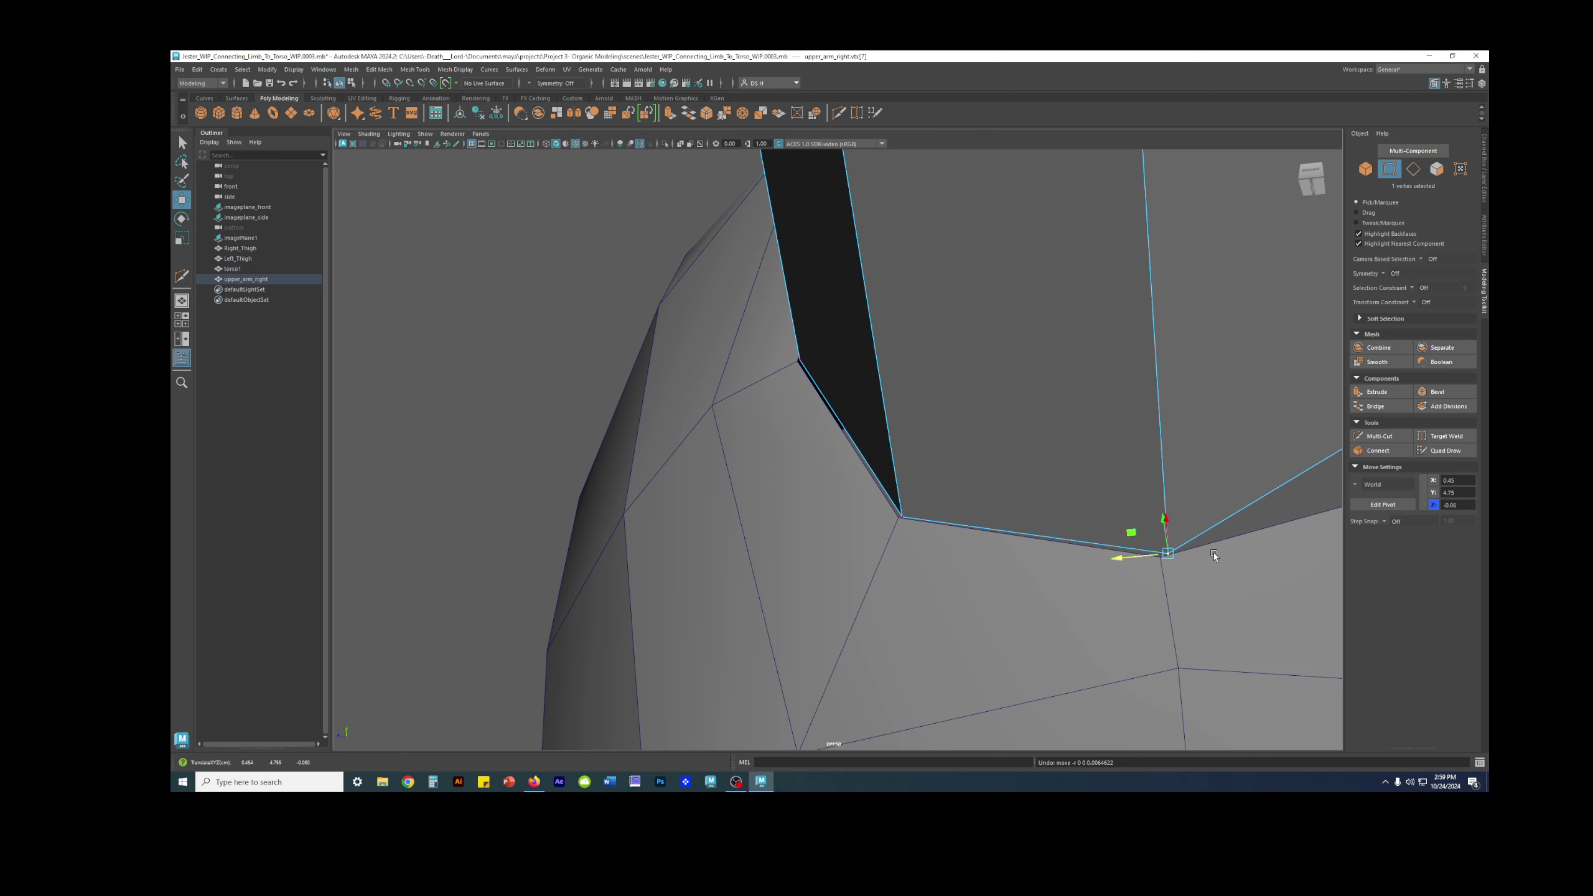
right_click_drag(1210, 559, 1042, 420, "alt")
left_click(1068, 305)
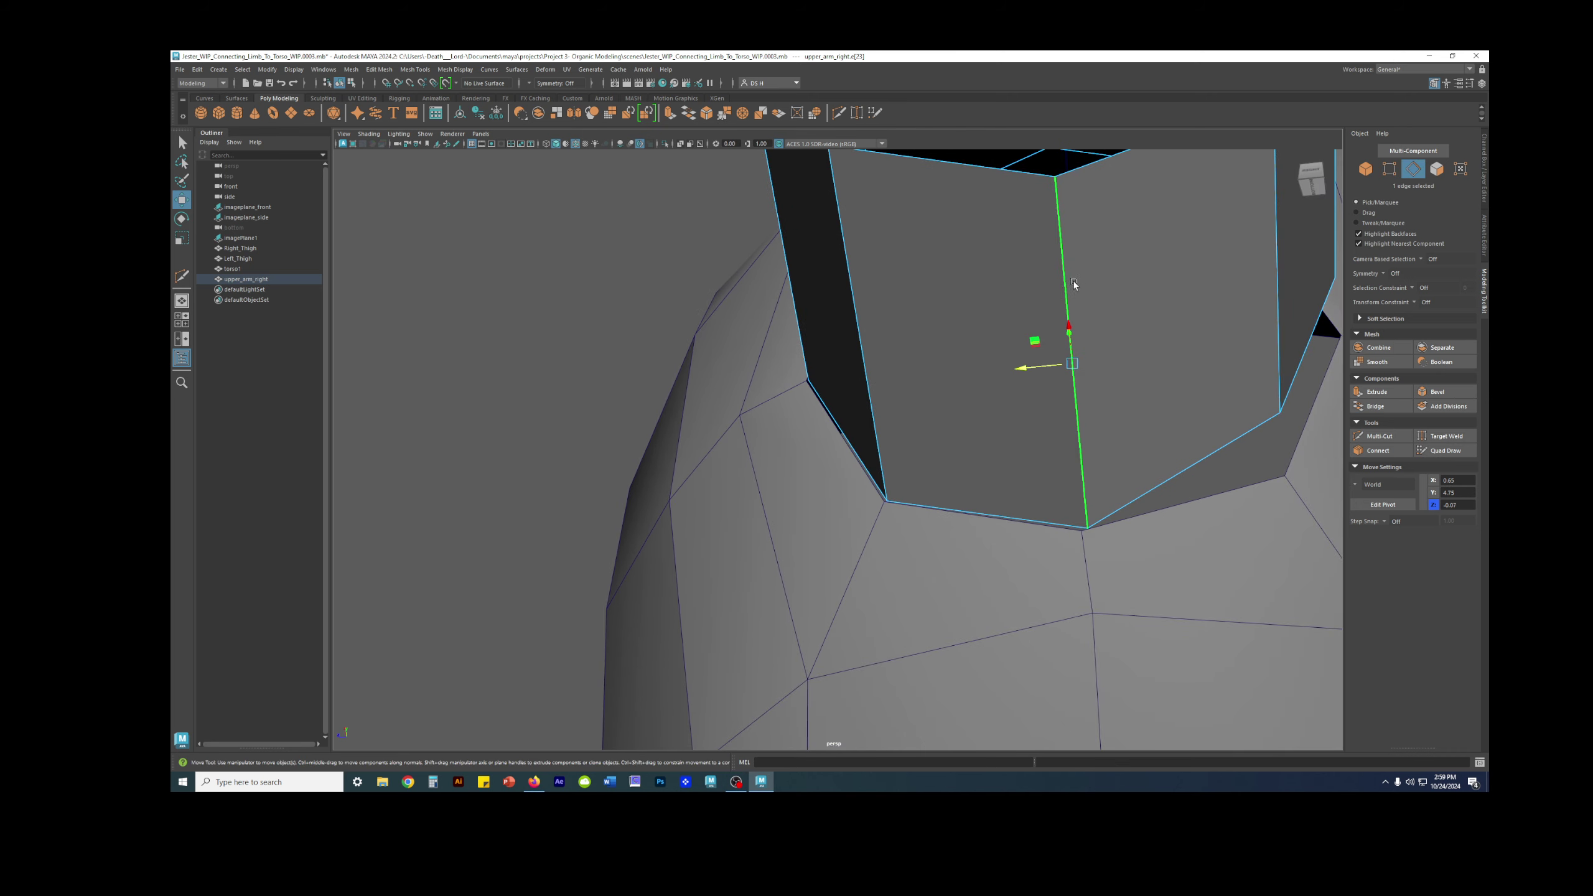
right_click_drag(1158, 403, 959, 496)
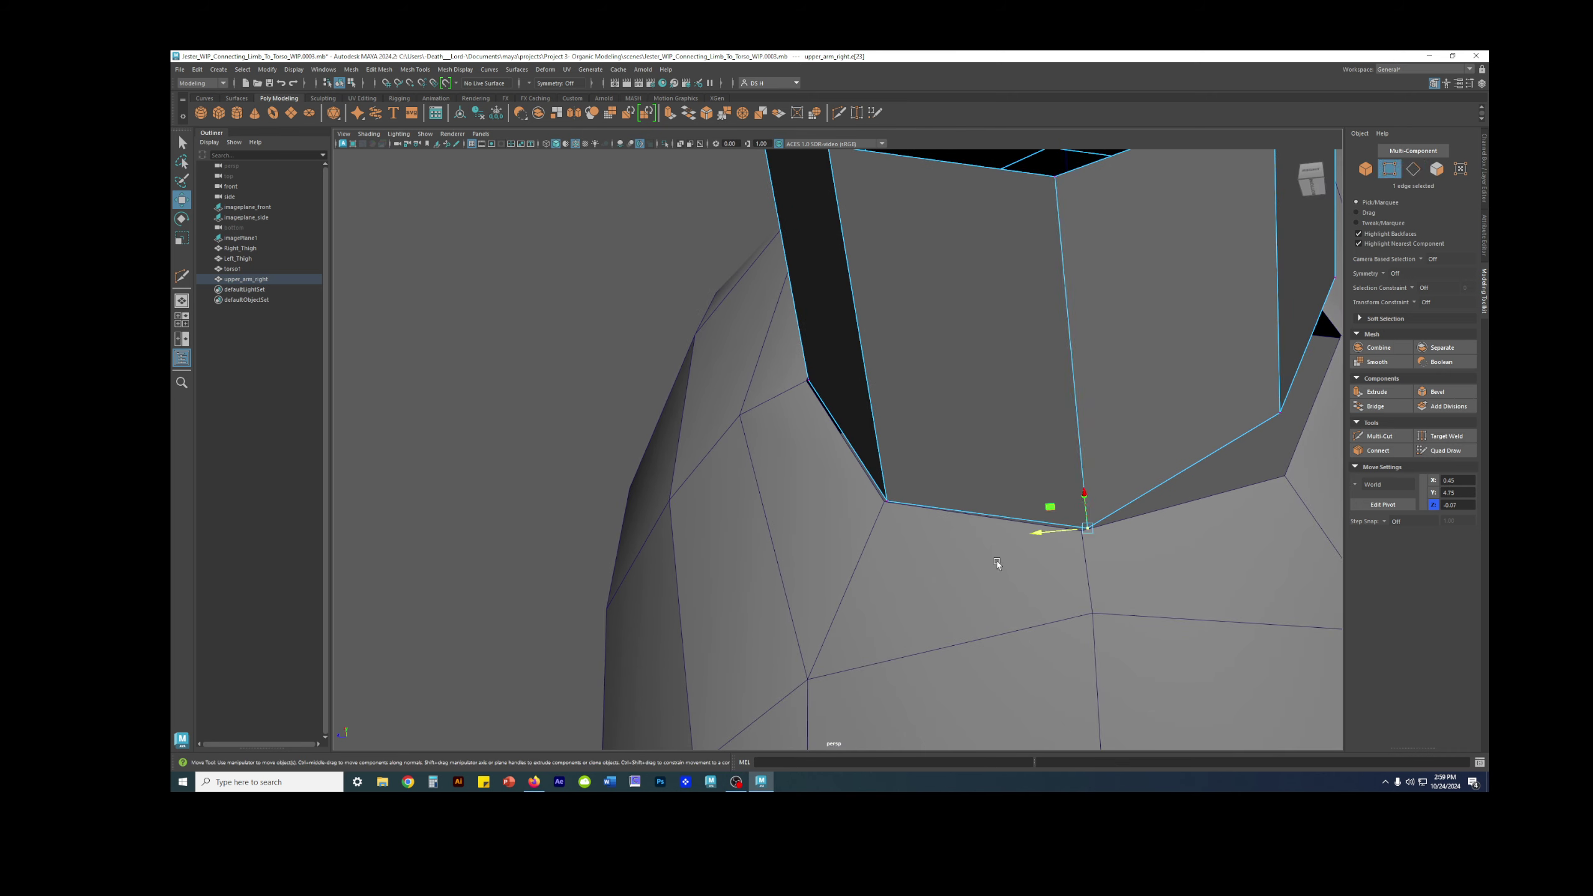
double_click(1088, 551)
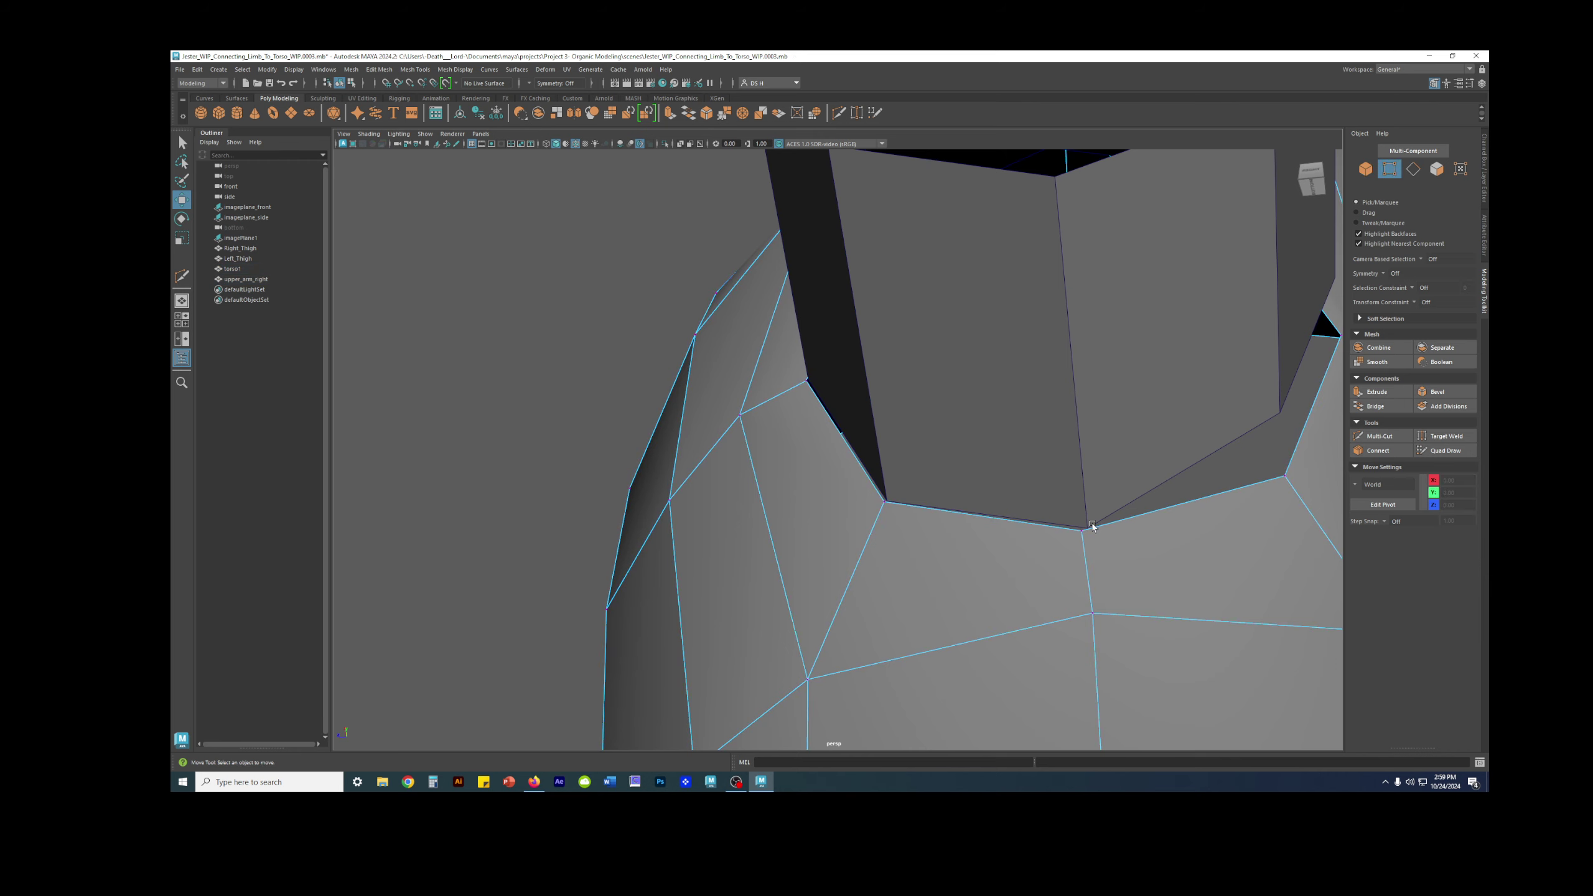
Move the upper arm's lower rear inner vertex along X against the back of the torso's arm opening.
left_click_drag(1155, 360, 778, 450, "alt")
left_click(777, 447)
right_click_drag(708, 406, 620, 406)
left_click_drag(831, 465, 845, 510, "alt")
right_click_drag(847, 512, 1099, 644, "alt")
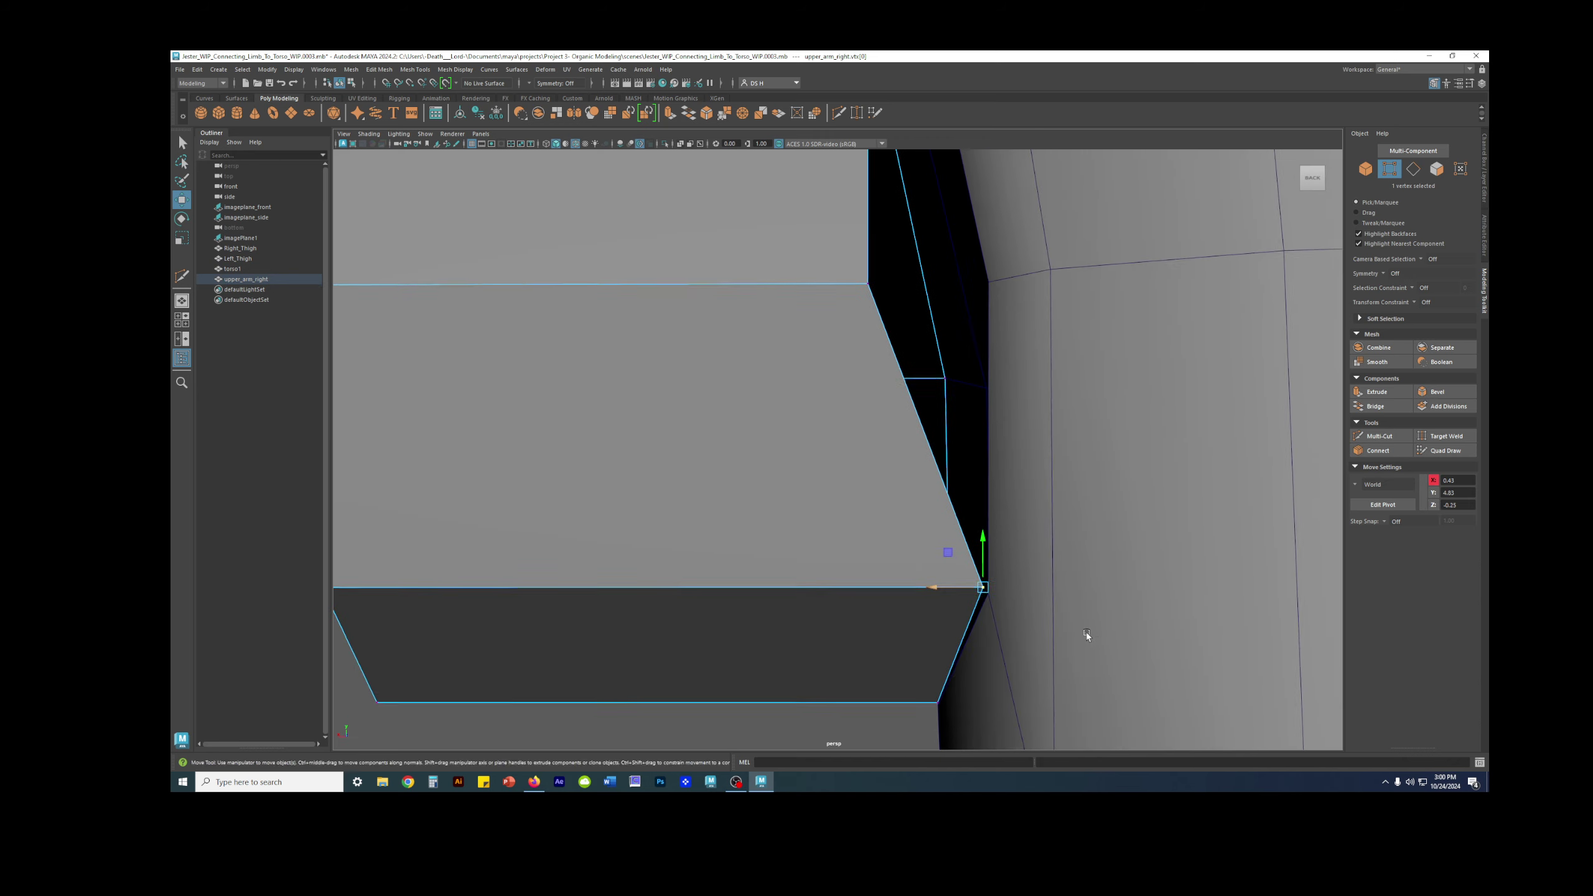
left_click_drag(1011, 581, 996, 558, "alt")
left_click_drag(918, 486, 921, 488)
right_click_drag(924, 489, 758, 505, "alt")
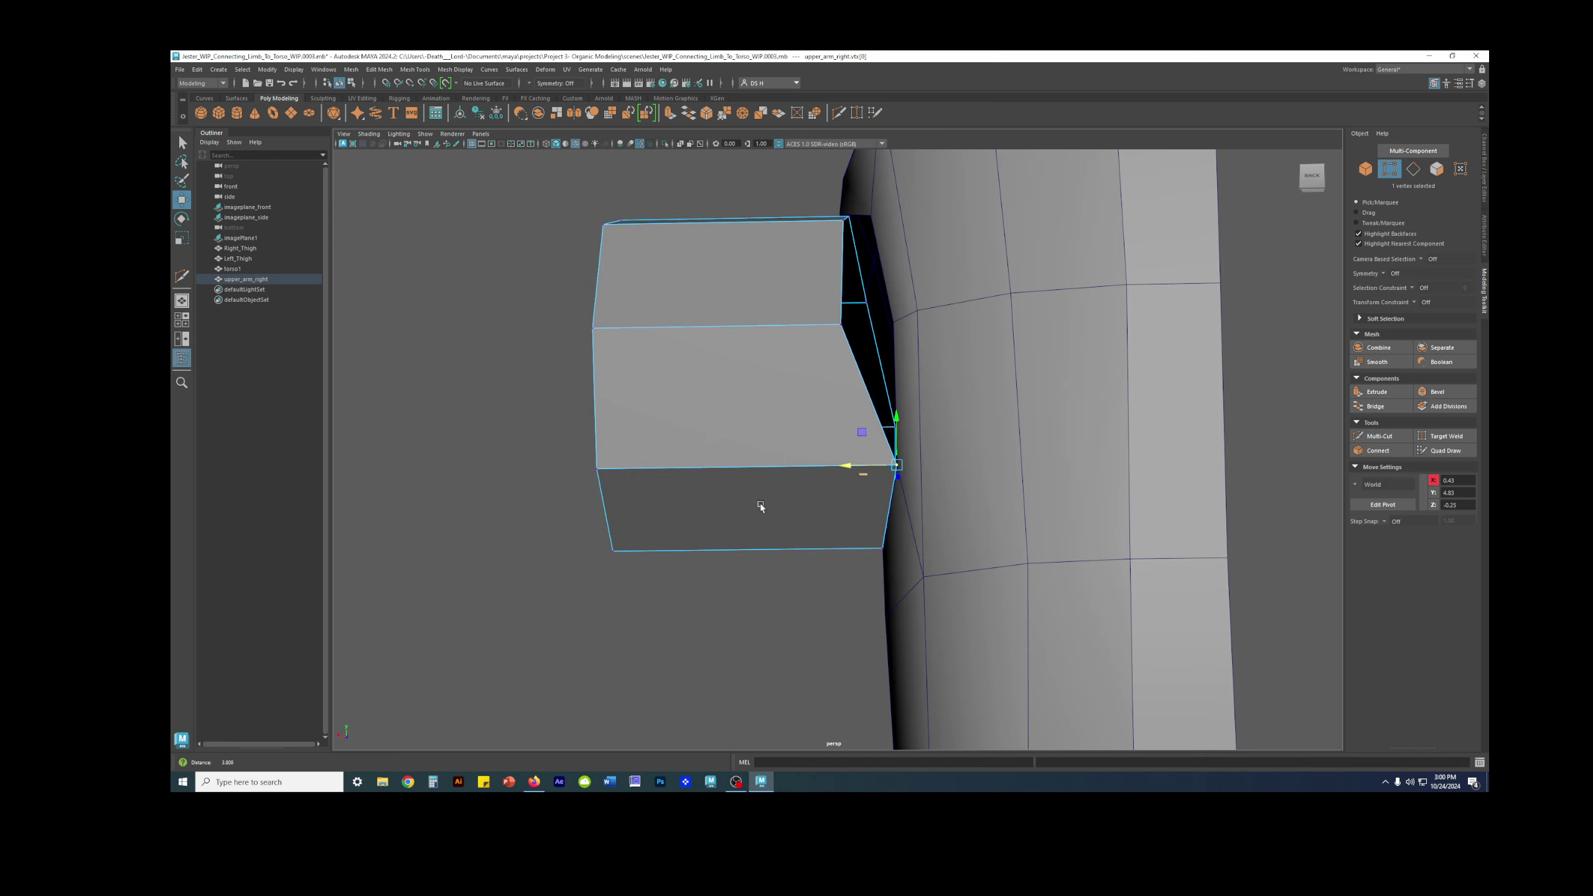
left_click_drag(758, 505, 761, 532, "alt")
Move the upper arm's remaining rear inner vertices inward toward the torso's opening, using wireframe display to pick them.
left_click_drag(795, 371, 855, 433)
left_click(833, 356)
mouse_move(833, 357)
left_mouse_down("alt")
mouse_move(931, 380)
mouse_move(1042, 300)
mouse_move(935, 519)
left_mouse_up("alt")
key("4")
left_click(941, 340)
key("5")
scroll(1041, 300, "up", 3)
scroll(935, 520, "up", 1)
Align the upper arm's upper front inner vertex with the edge of the torso's opening and undo the last stray change.
mouse_move(797, 391)
left_mouse_down()
mouse_move(915, 371)
mouse_move(953, 347)
left_mouse_up()
left_click(1042, 345)
mouse_move(775, 333)
left_mouse_down()
mouse_move(840, 375)
mouse_move(688, 406)
mouse_move(736, 410)
left_mouse_up()
key("4")
key("5")
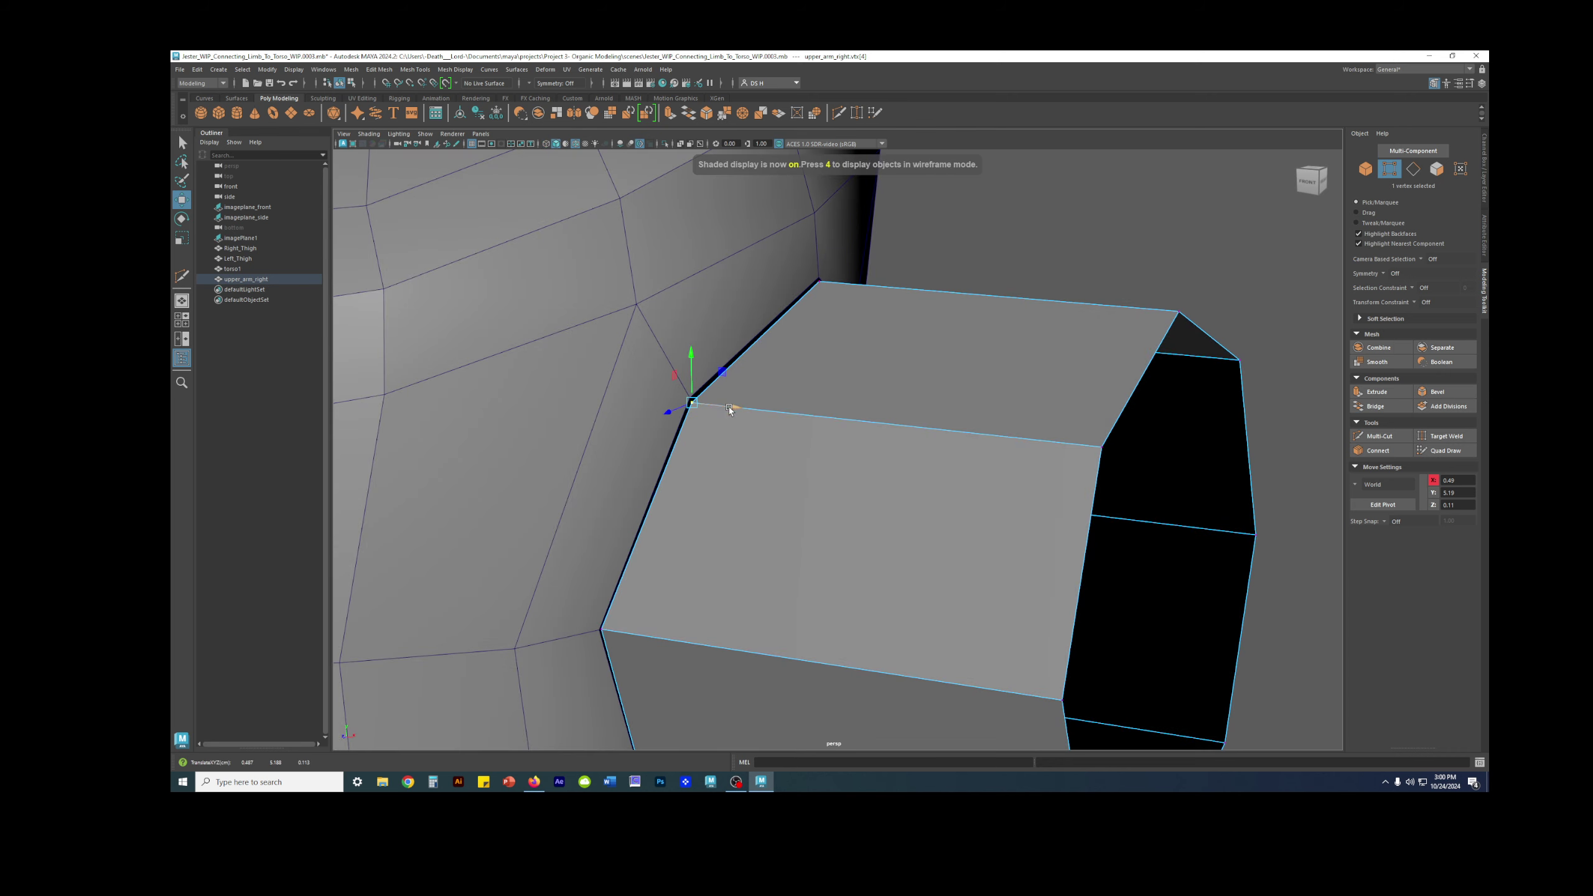
right_click_drag(1026, 374, 740, 415, "alt")
left_click_drag(740, 414, 909, 426, "alt")
key("w")
key("ctrl+z")
Return to object selection and save the scene as the next incremental version, 0004.
left_click(1028, 422)
right_click_drag(1028, 422, 880, 418, "alt")
right_click_drag(880, 418, 1050, 284)
key("ctrl+alt+s")
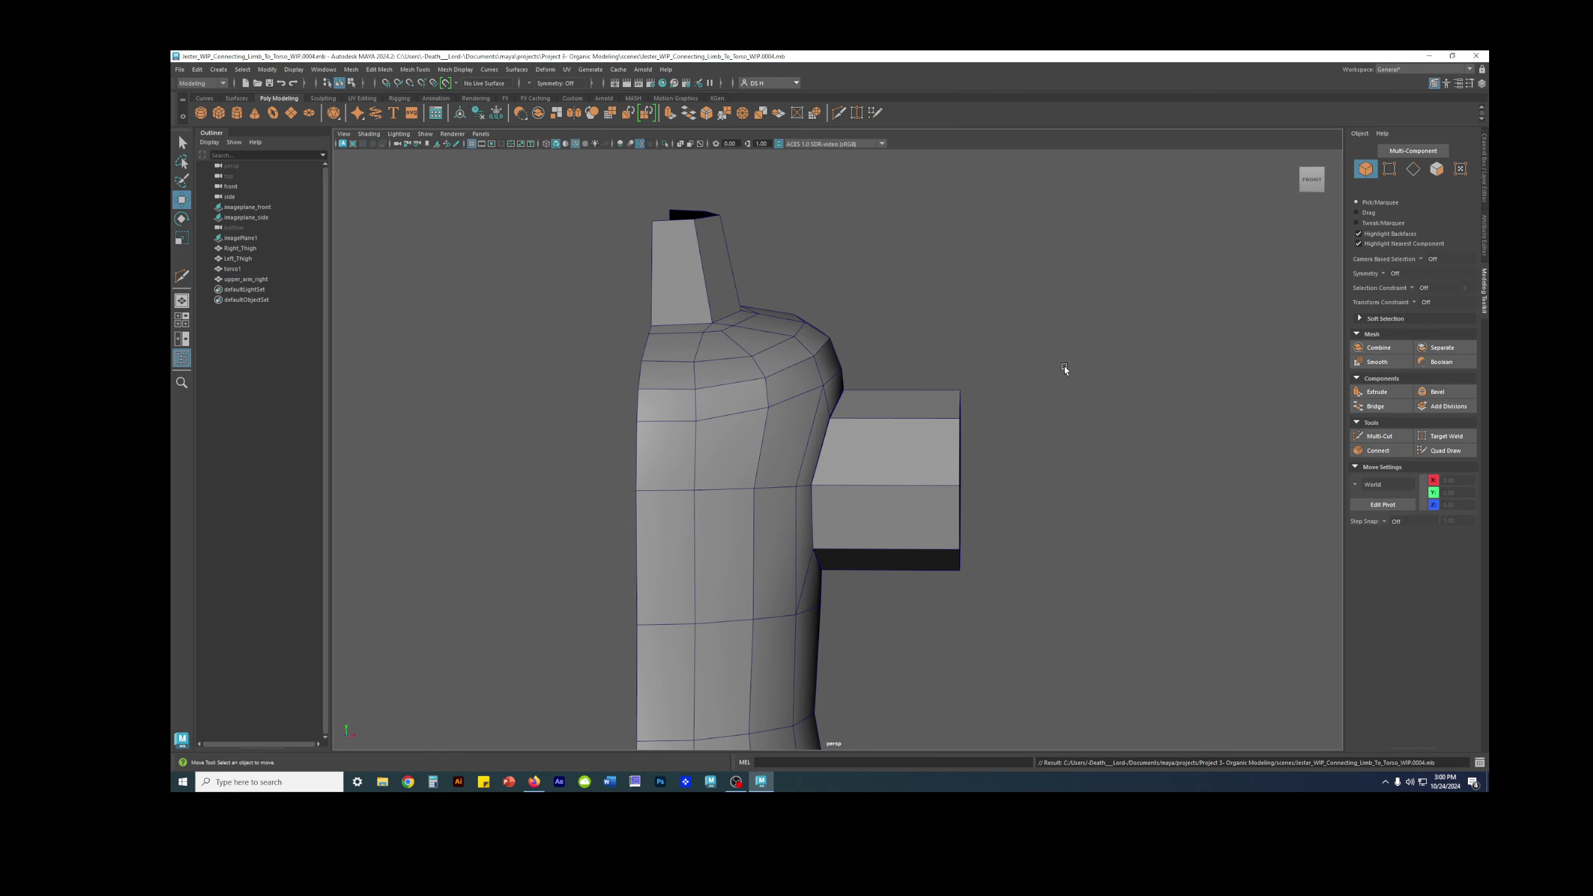
Select the torso and the right upper arm together and combine them into one mesh.
left_click_drag(1035, 413, 829, 376, "alt")
left_click(829, 376)
left_click(878, 450, "shift")
left_click_drag(957, 454, 916, 439, "alt")
left_click(1485, 172)
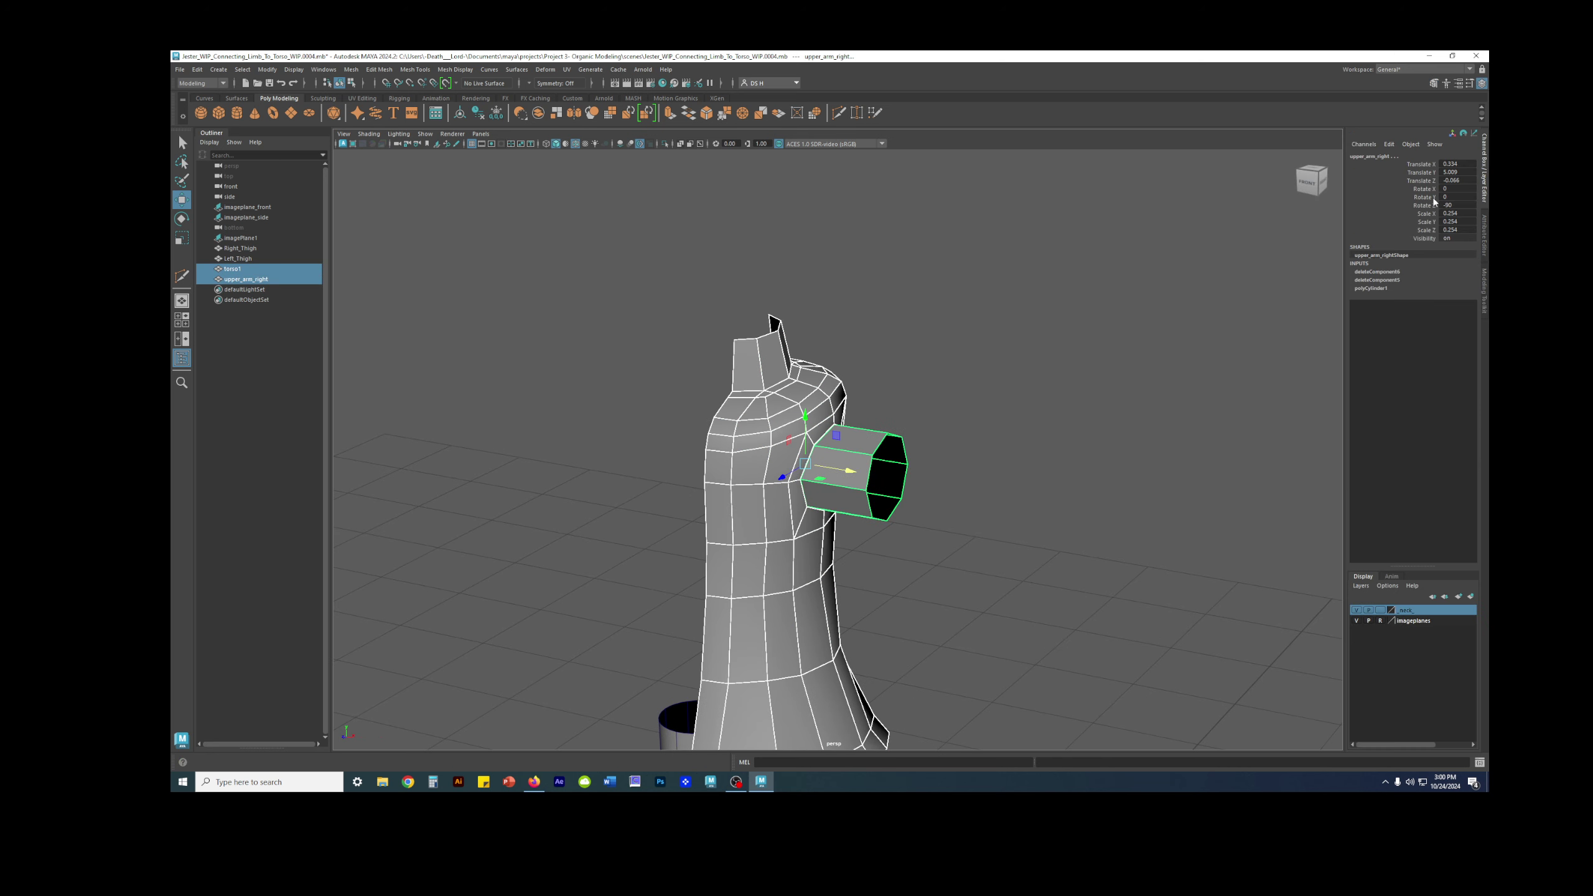
right_click_drag(1019, 347, 983, 415, "alt")
middle_click_drag(983, 427, 989, 295, "alt")
mouse_move(989, 295)
left_mouse_down("alt")
mouse_move(789, 391)
mouse_move(993, 271)
left_mouse_up("alt")
right_click(993, 270, "shift")
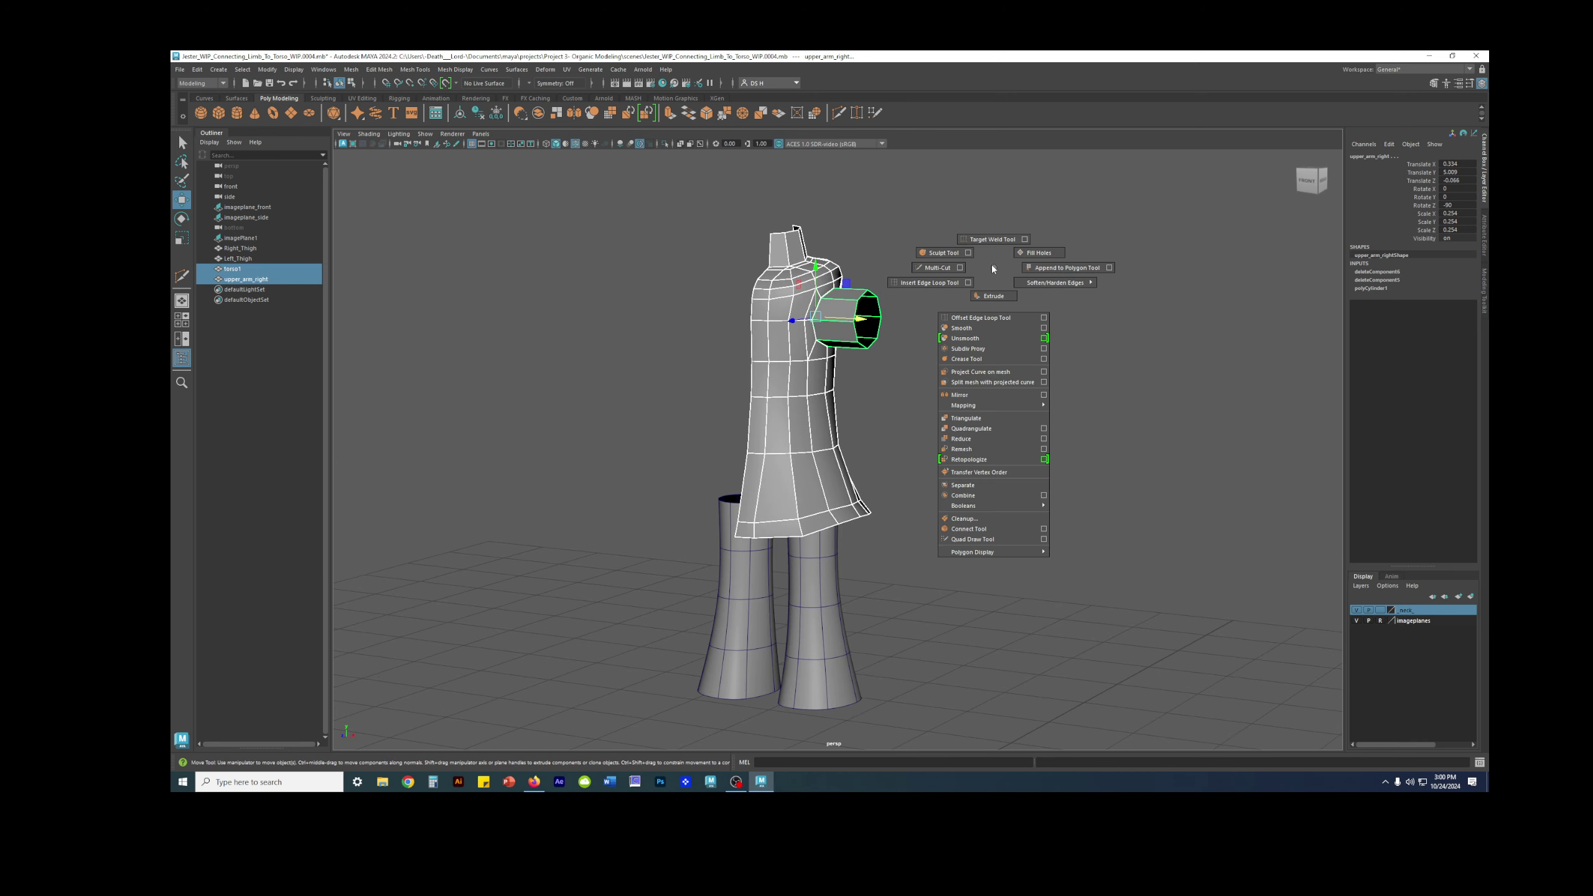
left_click(965, 496)
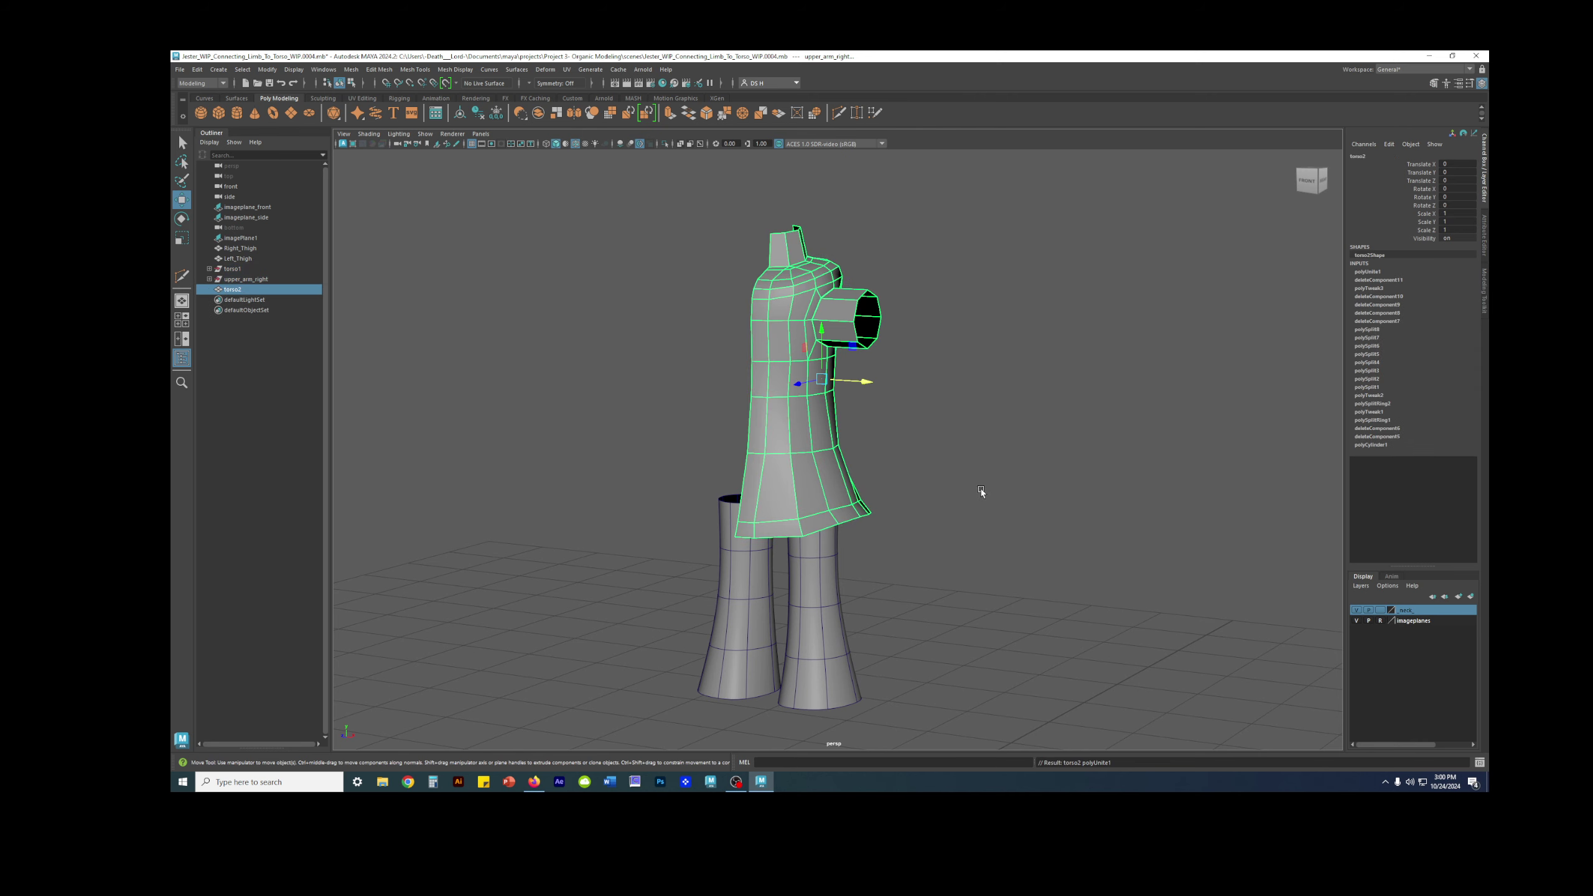
Delete the construction history of the combined torso and arm mesh.
left_click(1018, 482)
left_click_drag(903, 353, 778, 307, "alt")
scroll(873, 288, "up", 4)
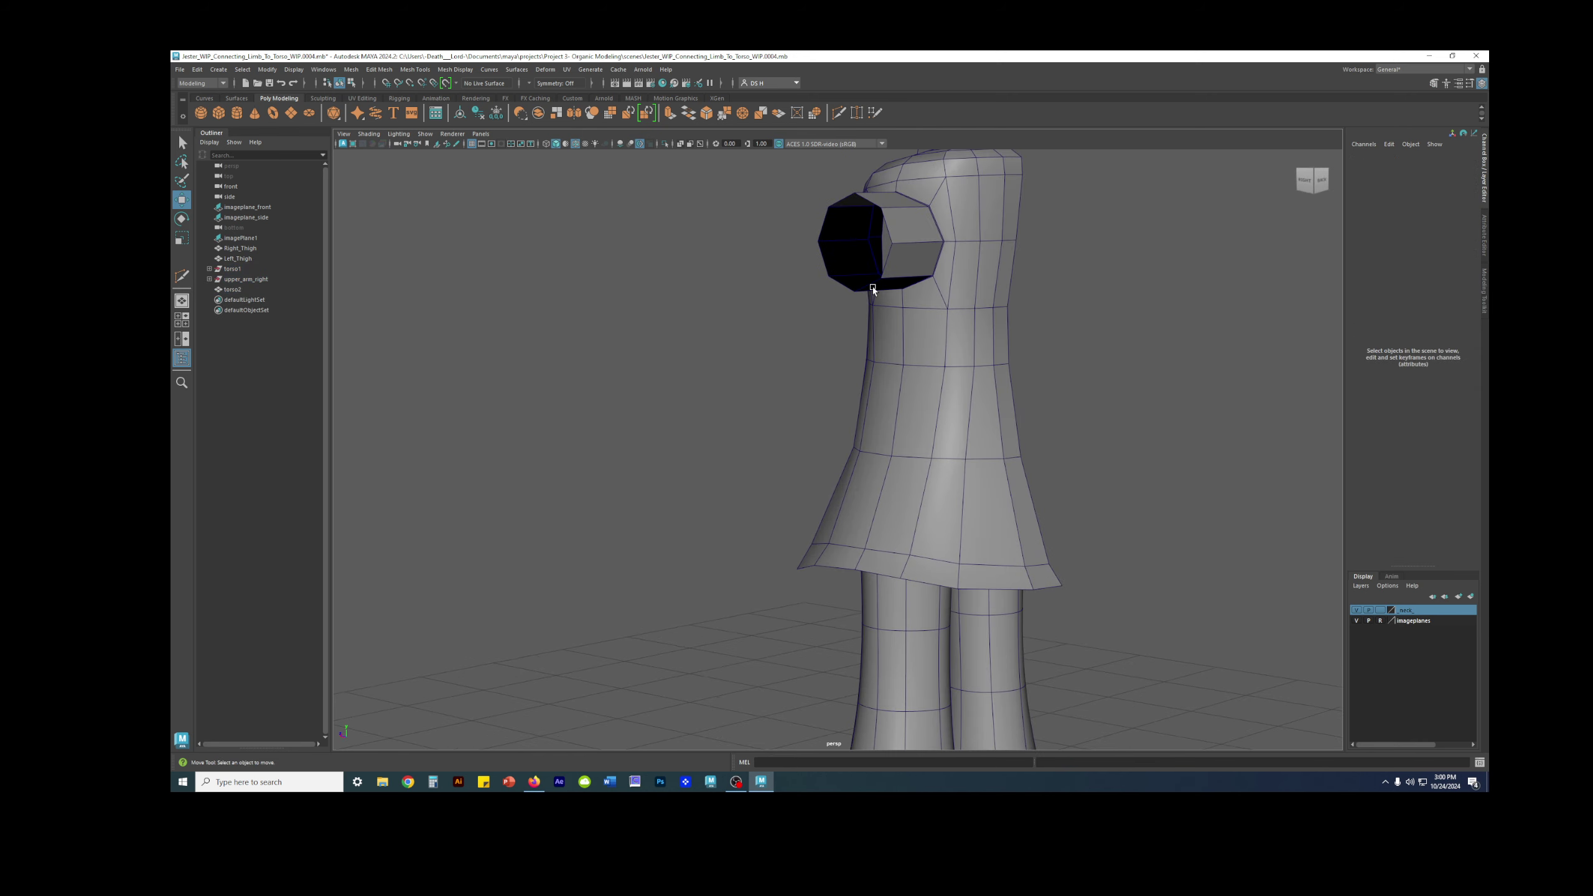
scroll(872, 289, "down", 4)
left_click(873, 355)
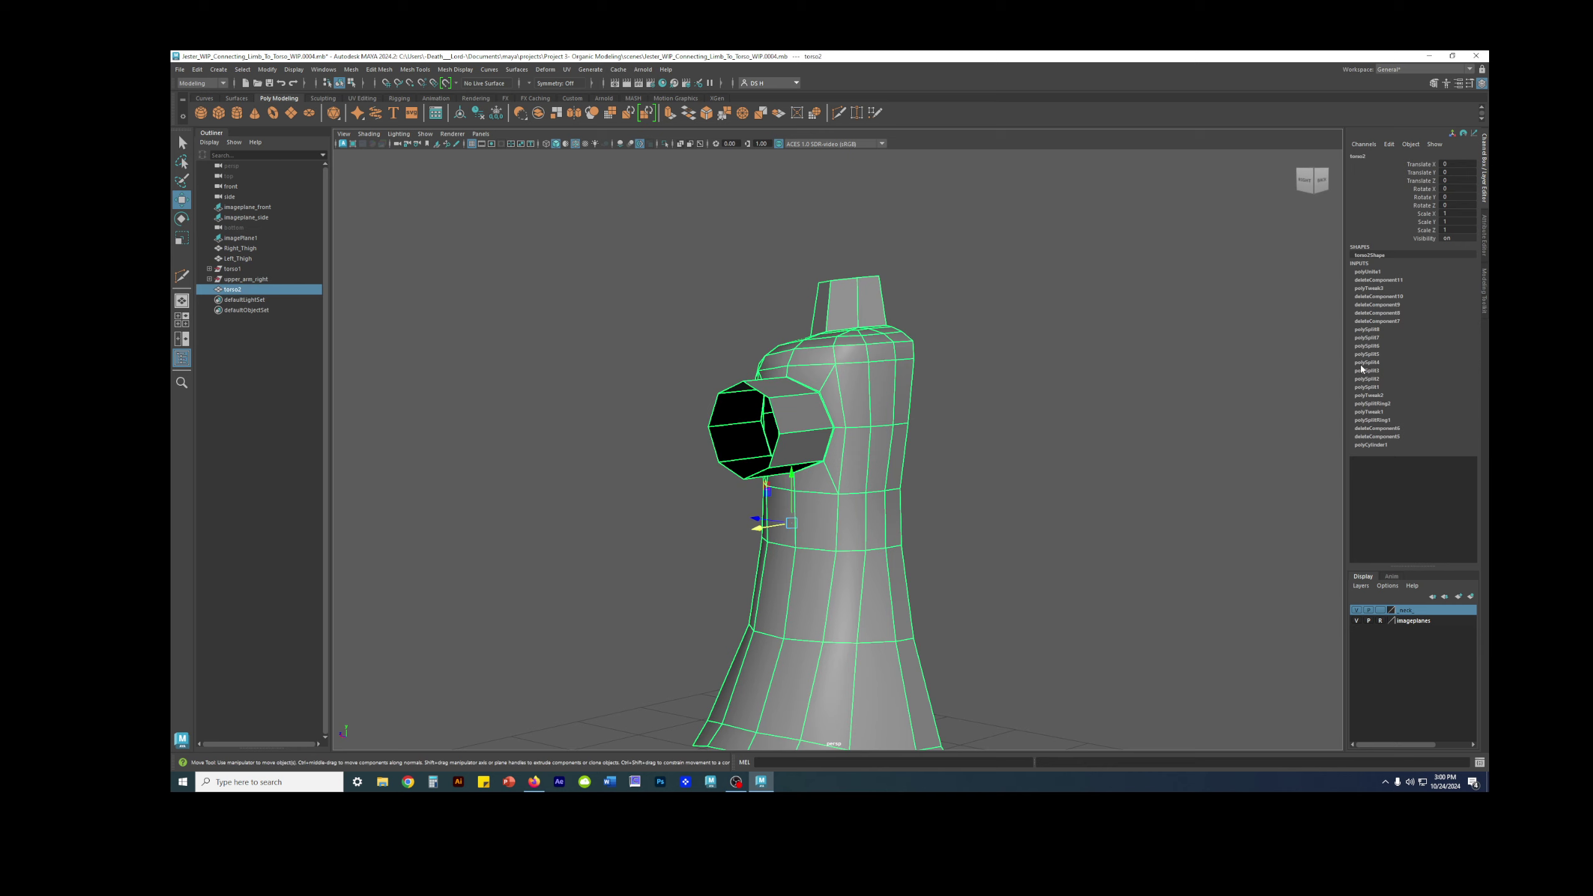
left_click(480, 117)
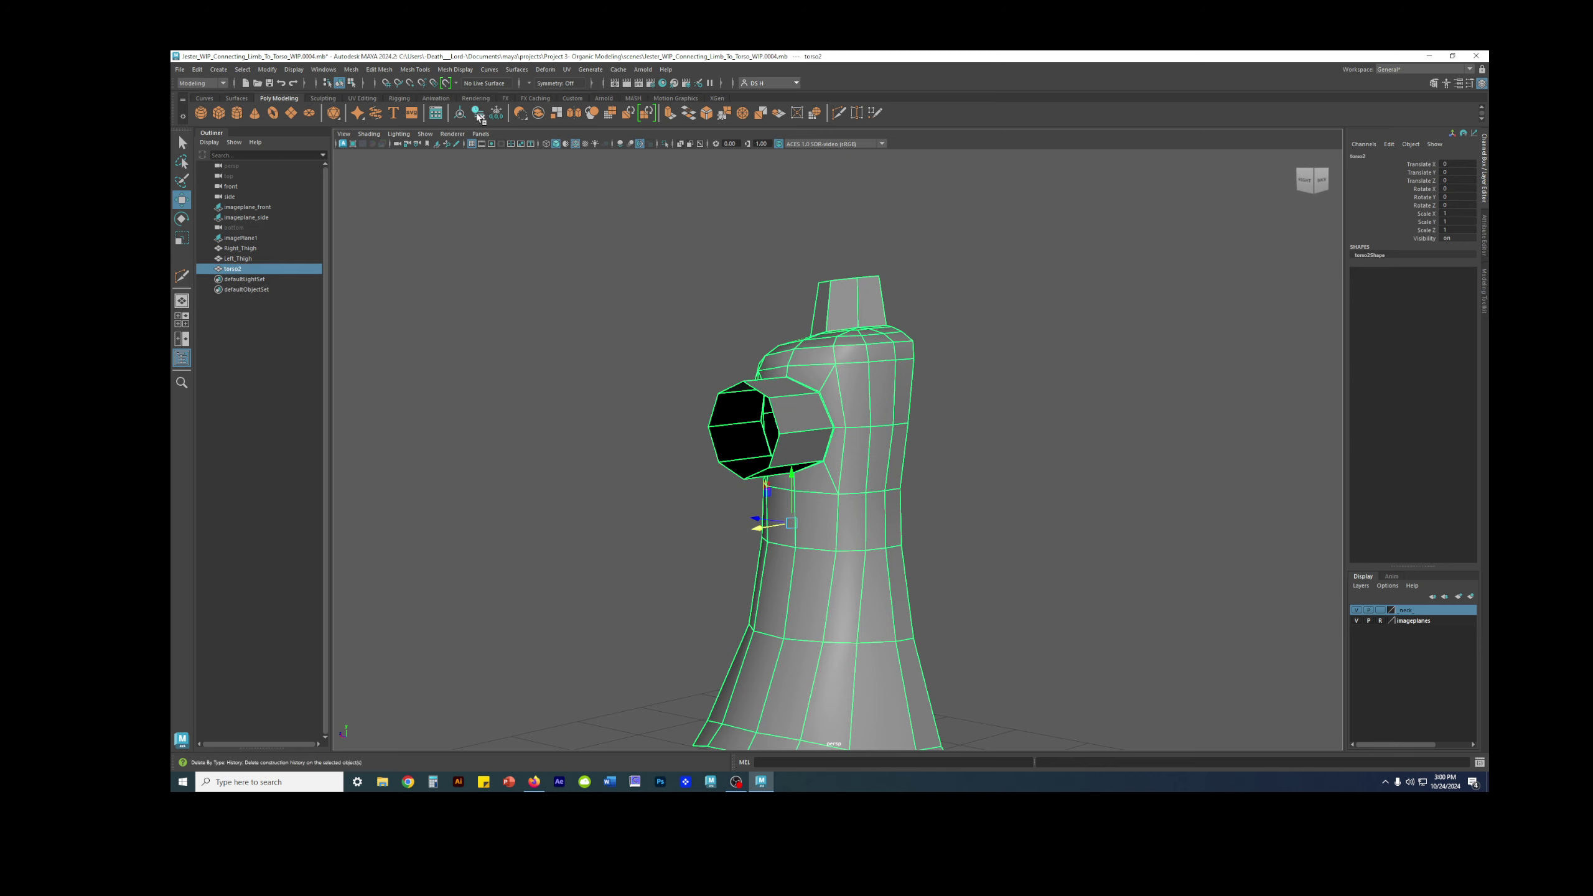
Inspect the combined mesh in smooth preview around the arm joint from the front and back.
left_click_drag(746, 339, 932, 384, "alt")
scroll(932, 384, "up", 6)
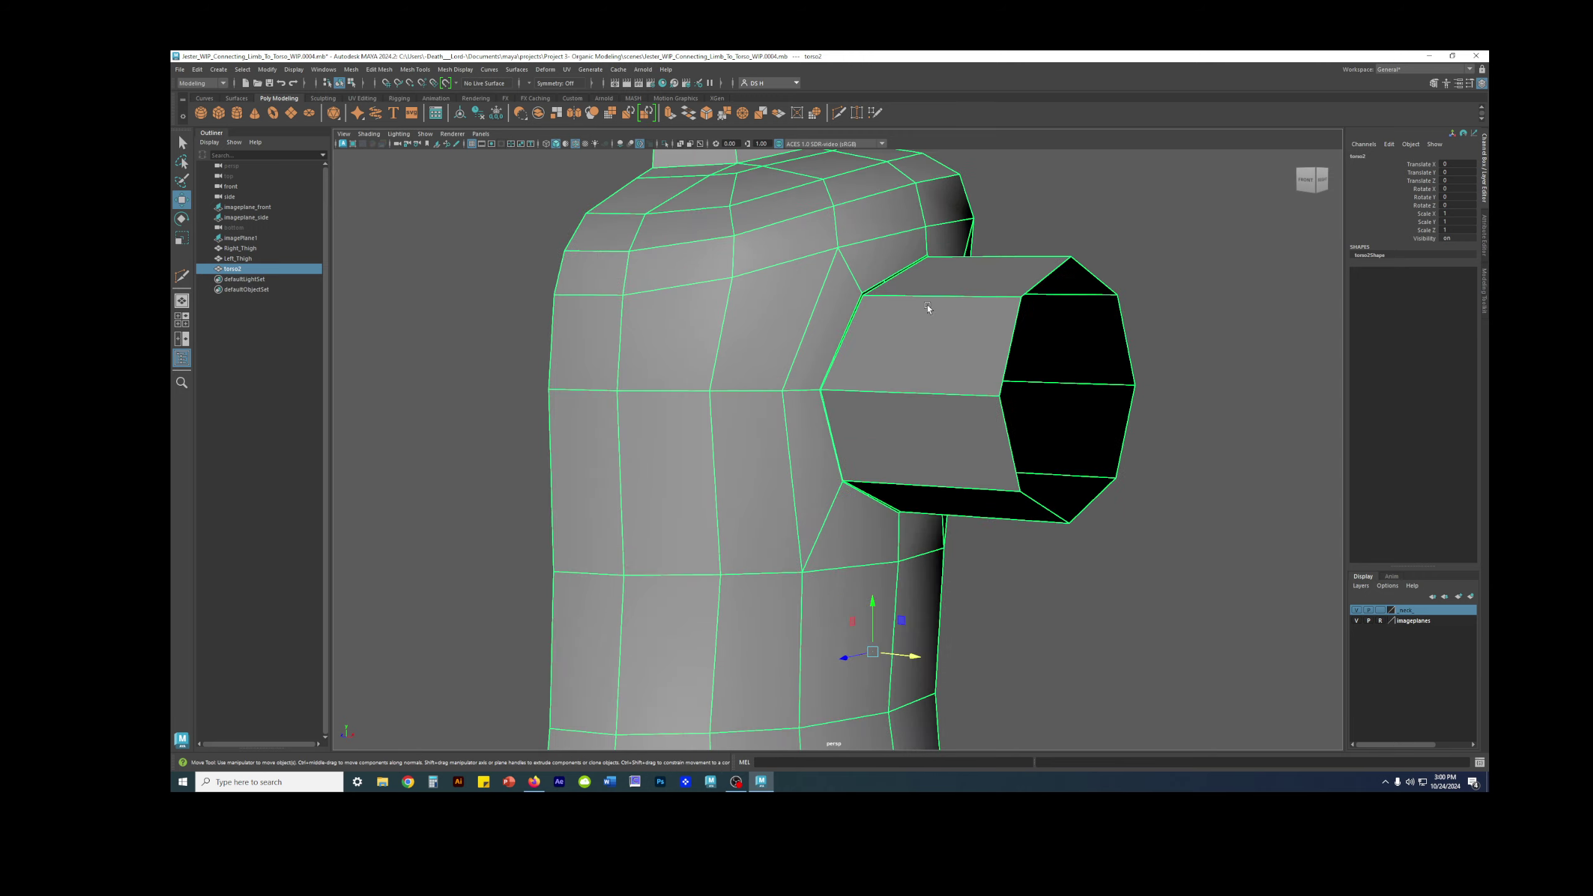
middle_click_drag(939, 303, 890, 398, "alt")
key("3")
left_click(1008, 348)
left_click_drag(1008, 347, 794, 379, "alt")
left_click(860, 394)
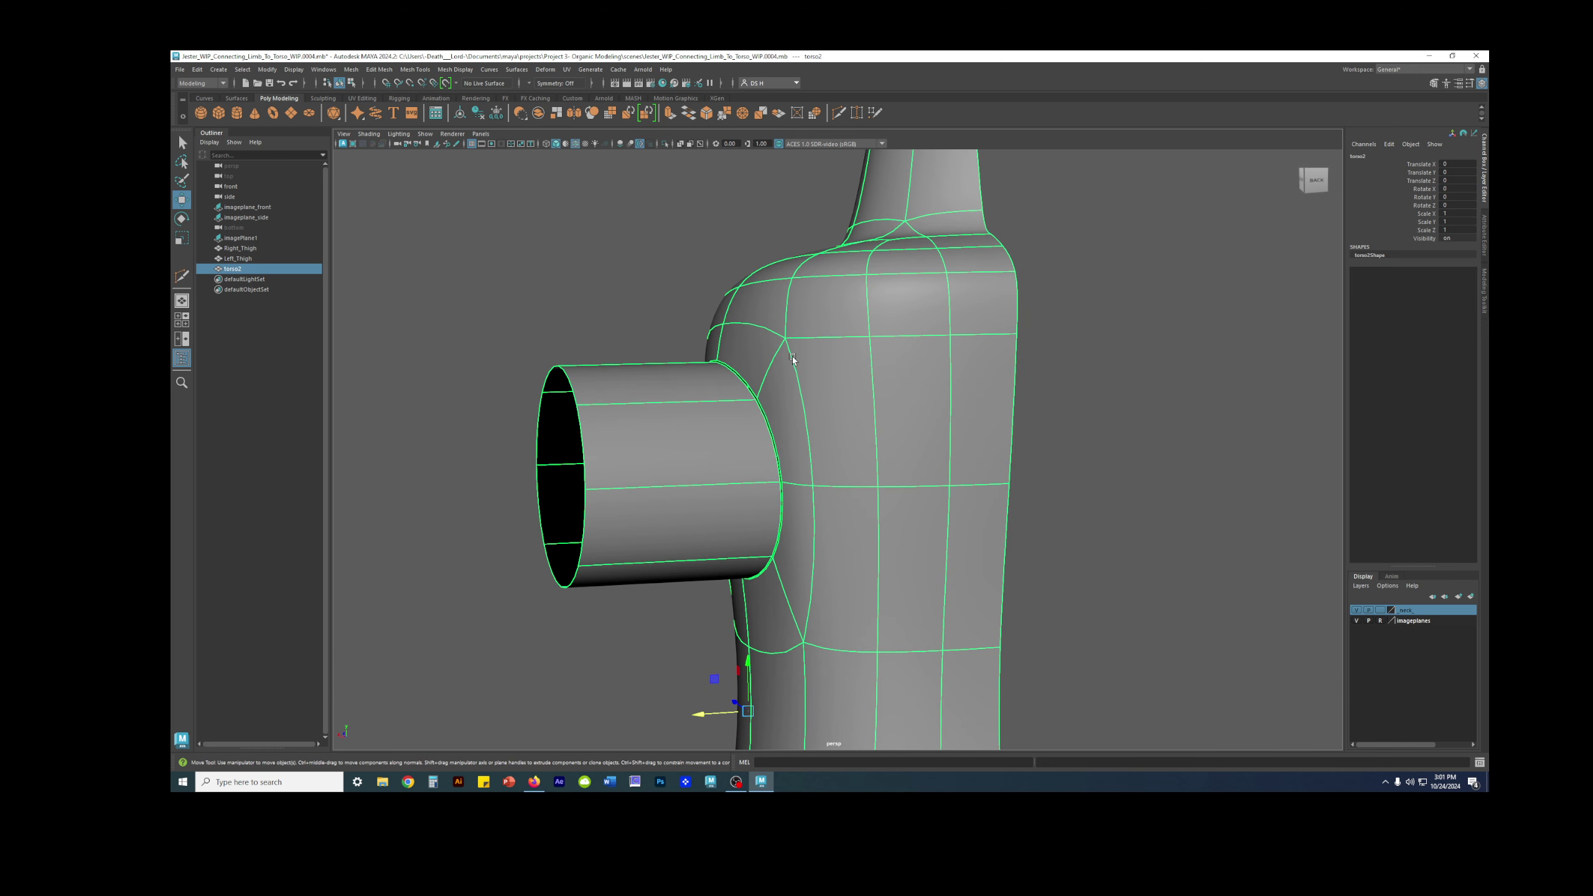
Turn off smooth preview and use Target Weld to merge the arm's upper front vertex with the matching torso opening vertex.
right_click(790, 356, "shift")
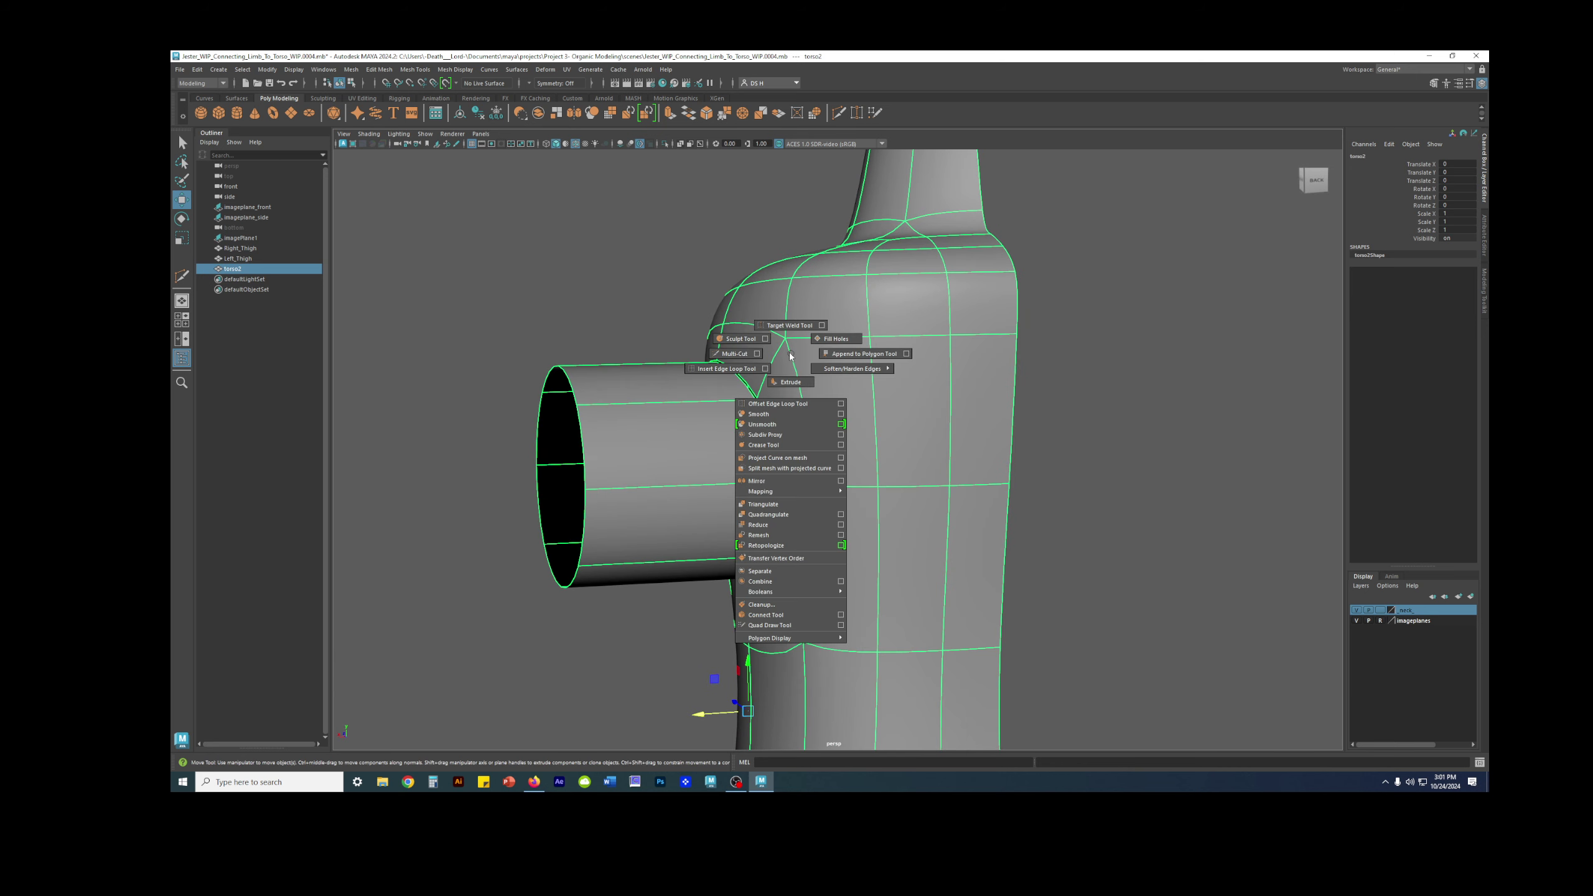
right_click(812, 346)
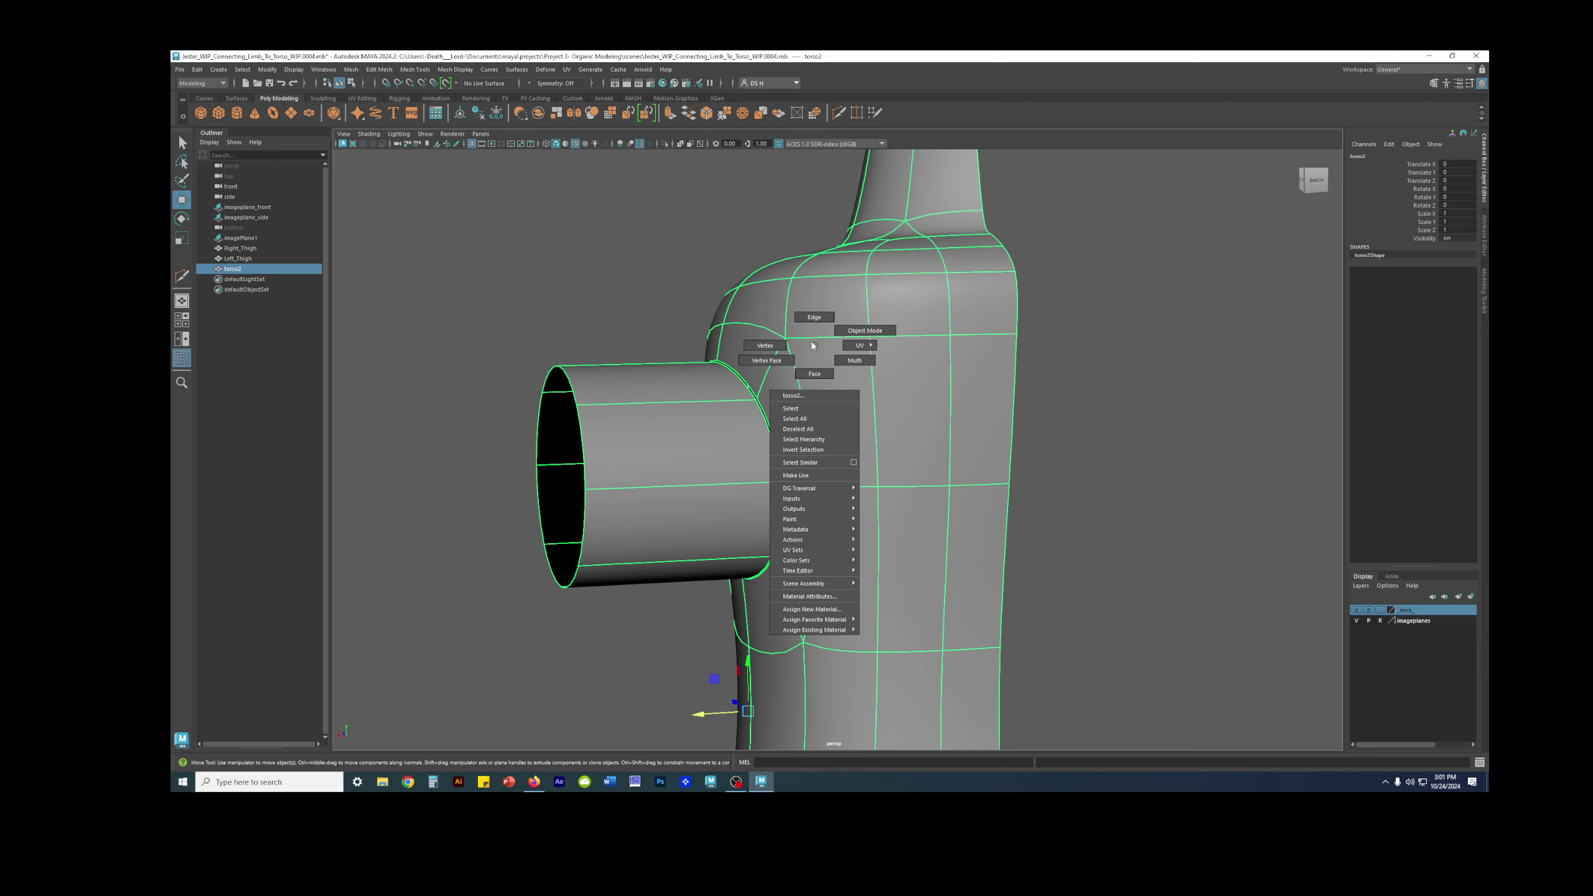
left_click(767, 346)
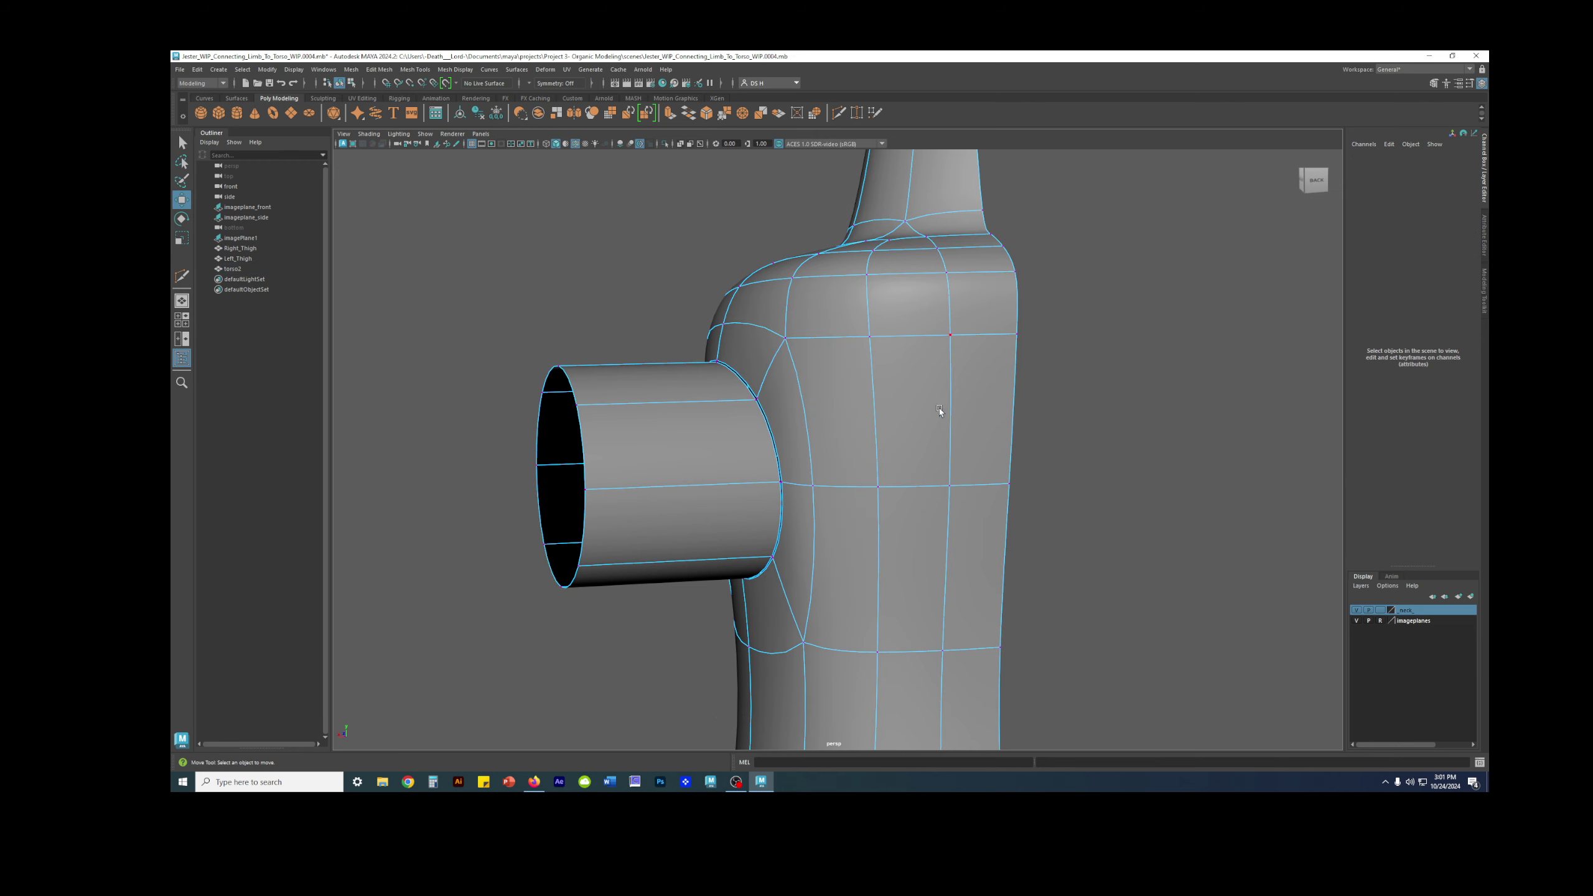
key("1")
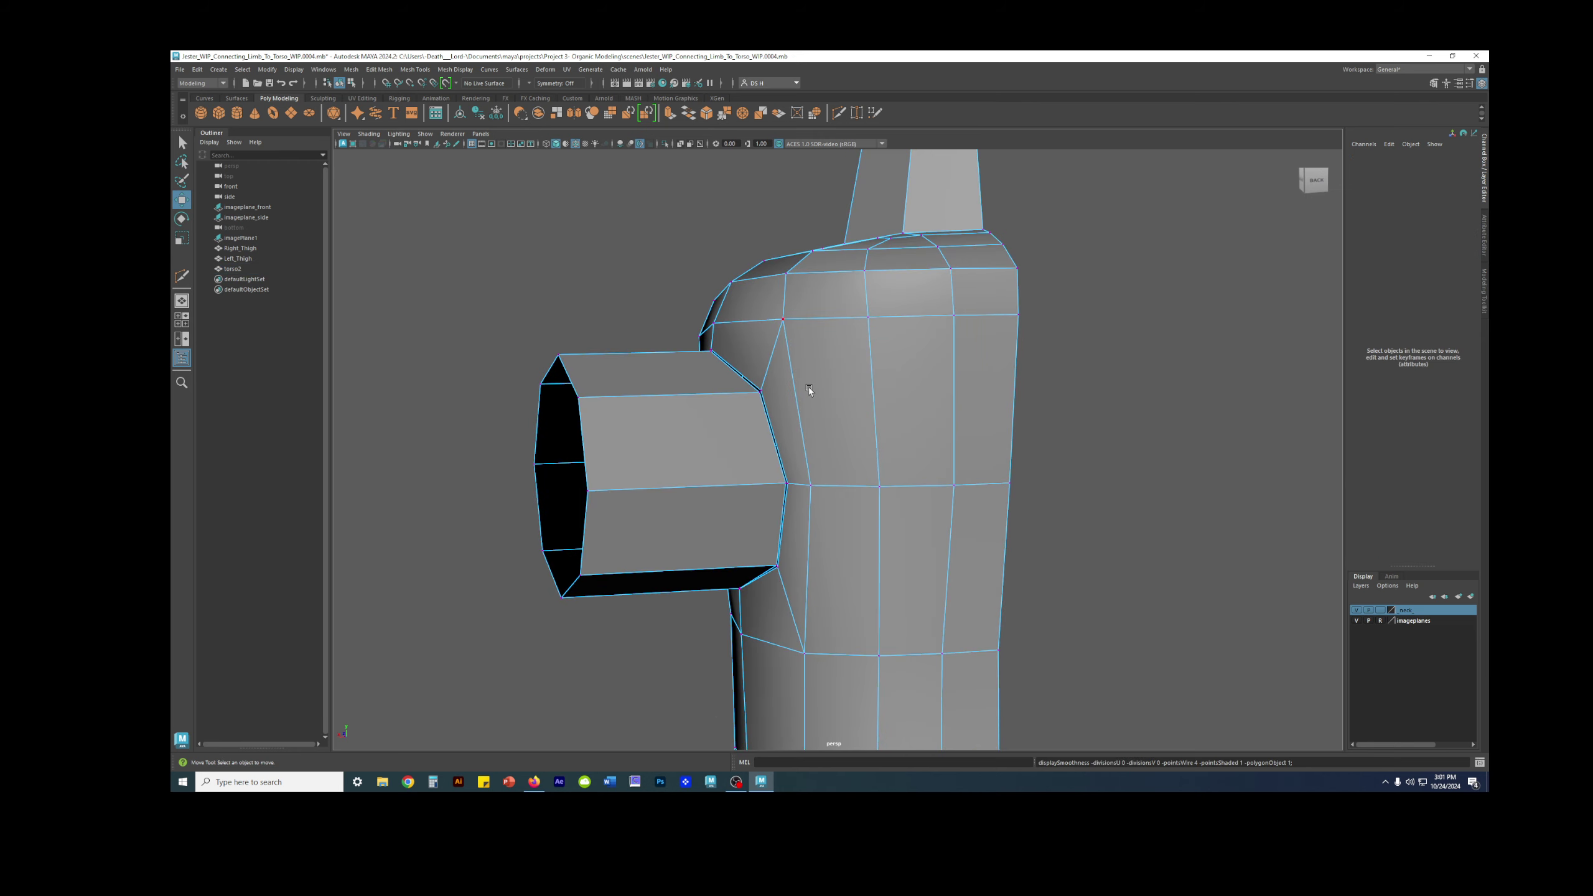
left_click_drag(814, 389, 977, 380, "alt")
right_click_drag(797, 373, 984, 429, "alt")
left_click_drag(799, 416, 844, 327, "alt")
scroll(843, 360, "down", 2)
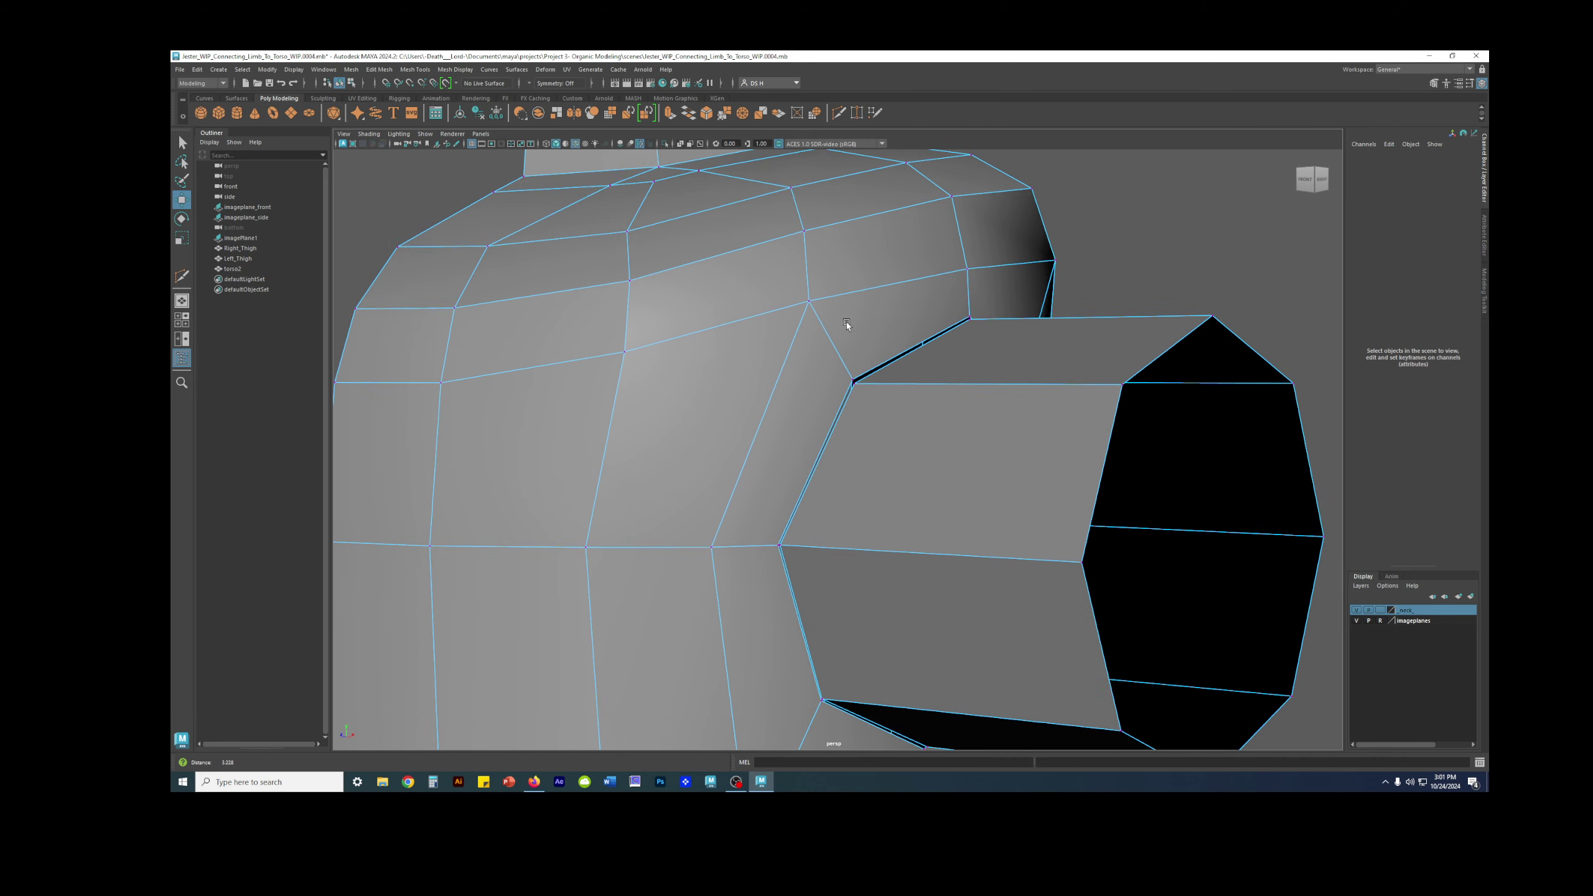
scroll(875, 289, "up", 3)
right_click(875, 277, "shift")
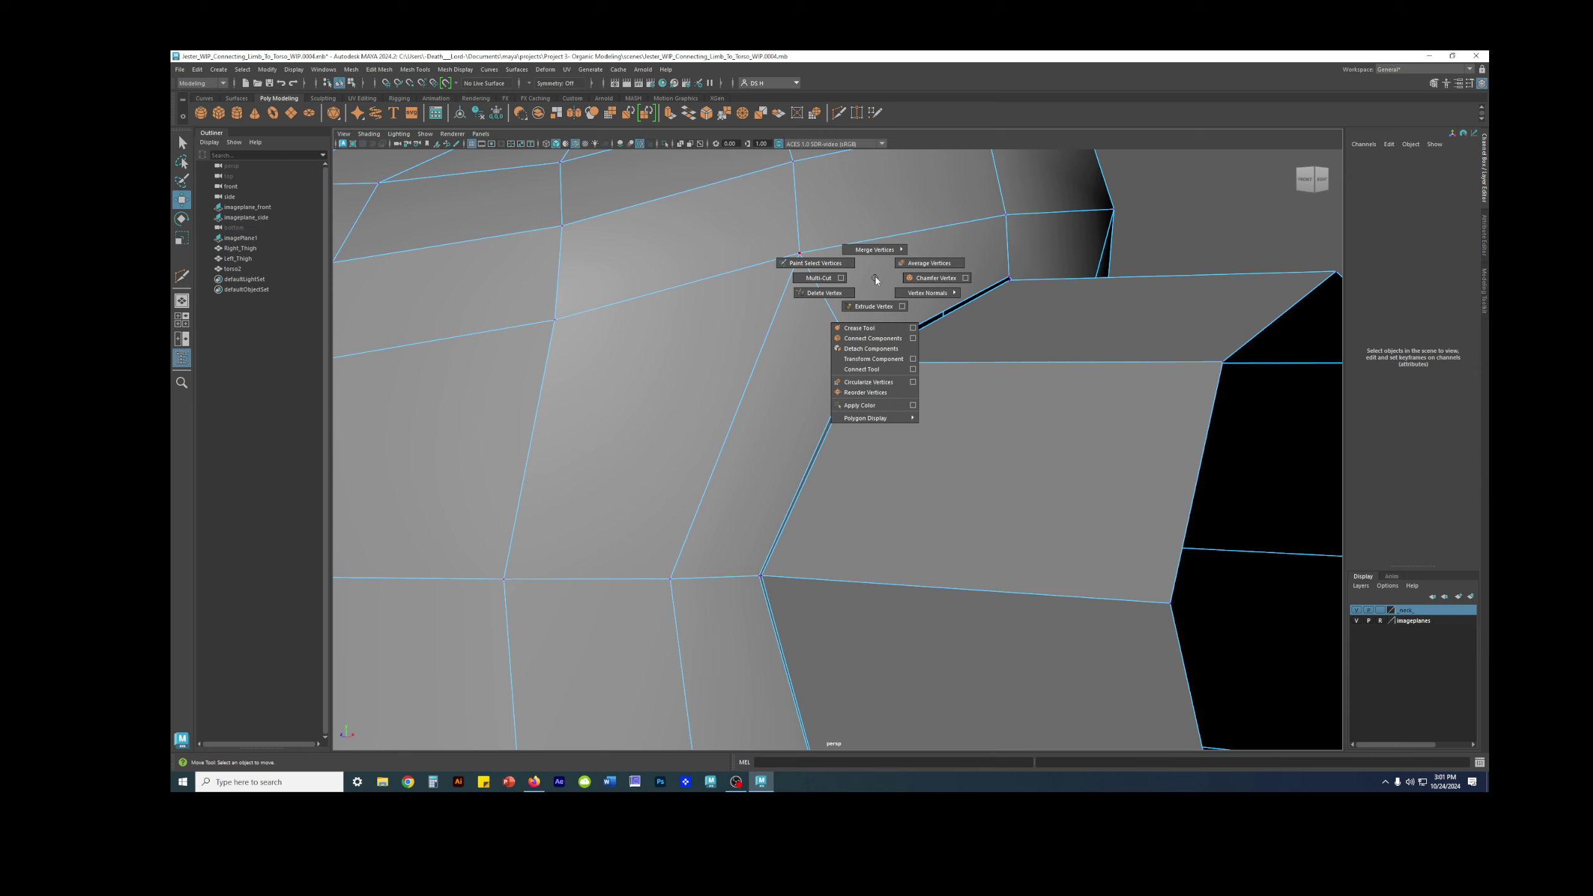
mouse_move(873, 250)
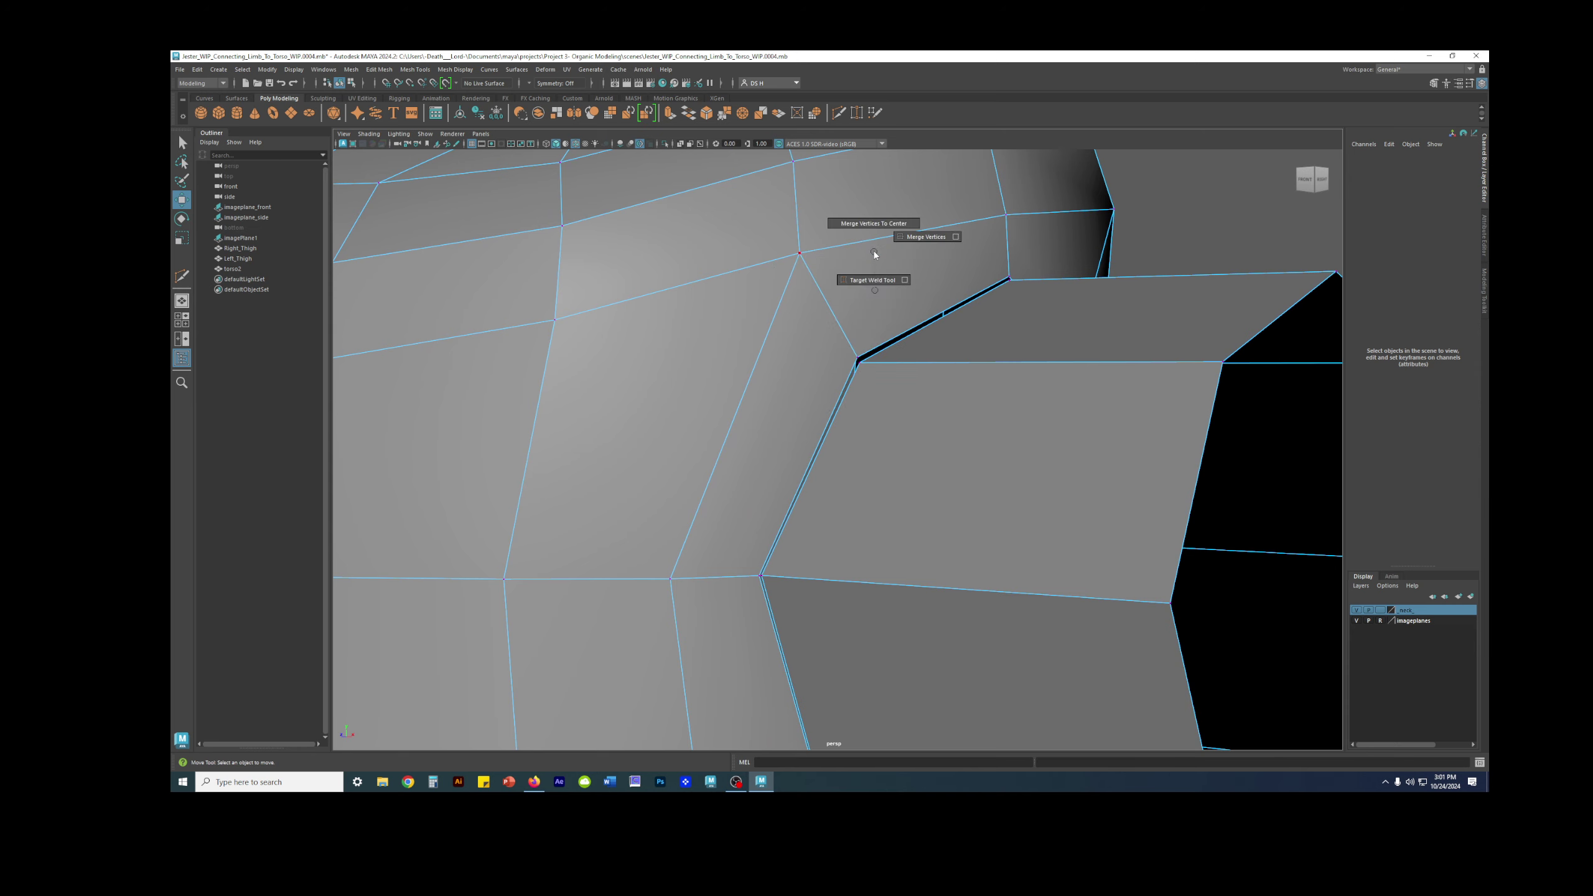
left_click(868, 283)
scroll(853, 302, "up", 4)
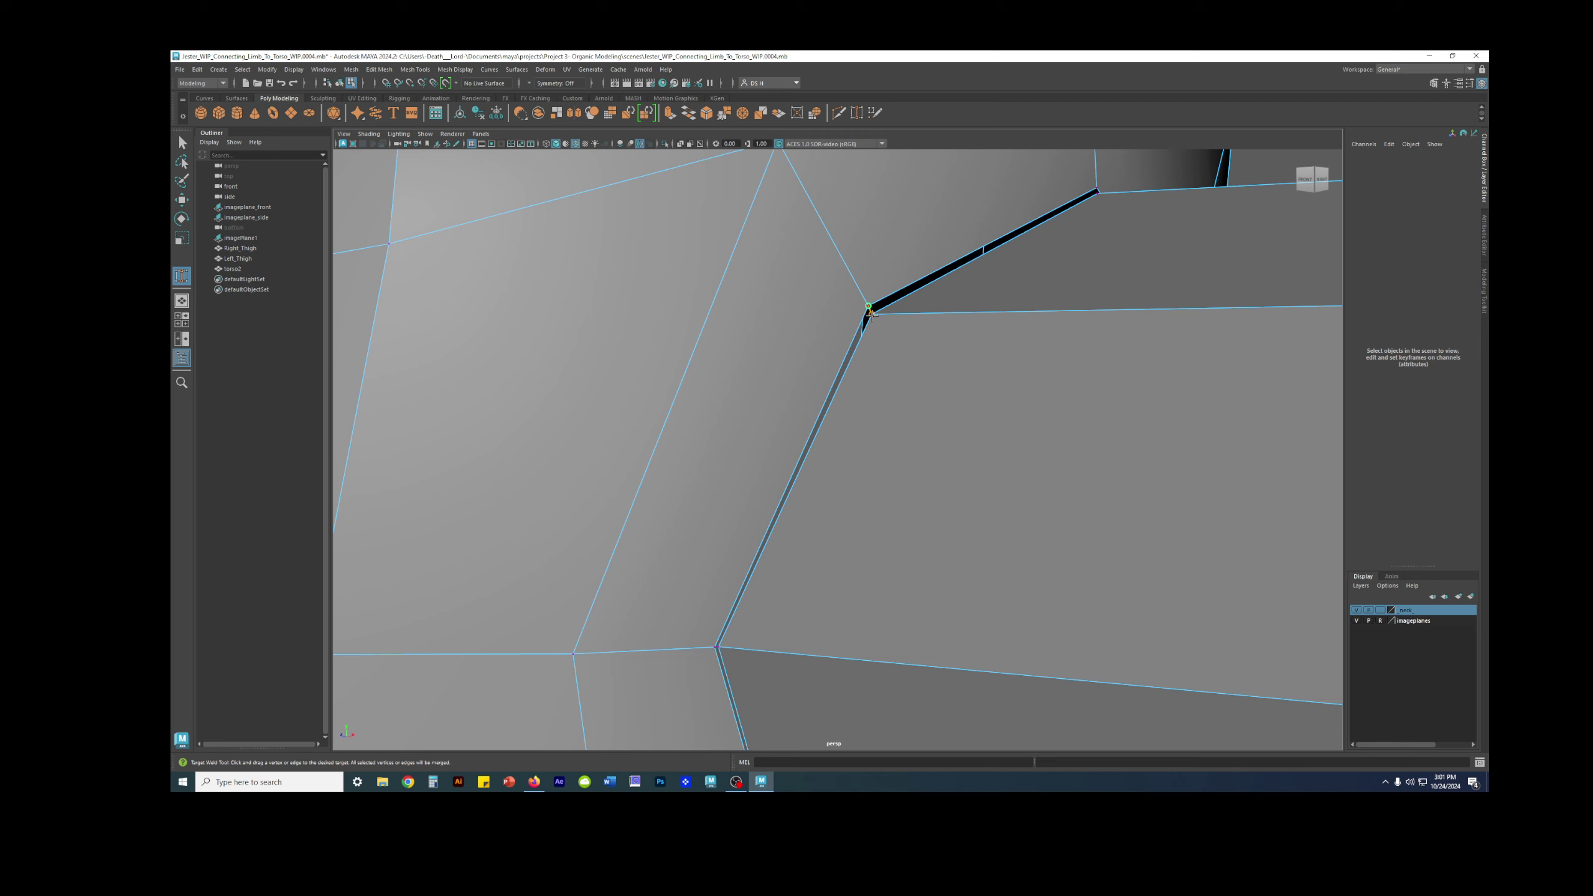
left_click_drag(873, 313, 871, 313)
Target-weld the arm's middle front vertex to the matching vertex on the torso's opening.
right_click_drag(925, 365, 775, 415, "alt")
middle_click_drag(774, 415, 842, 272, "alt")
right_click_drag(842, 352, 1093, 516, "alt")
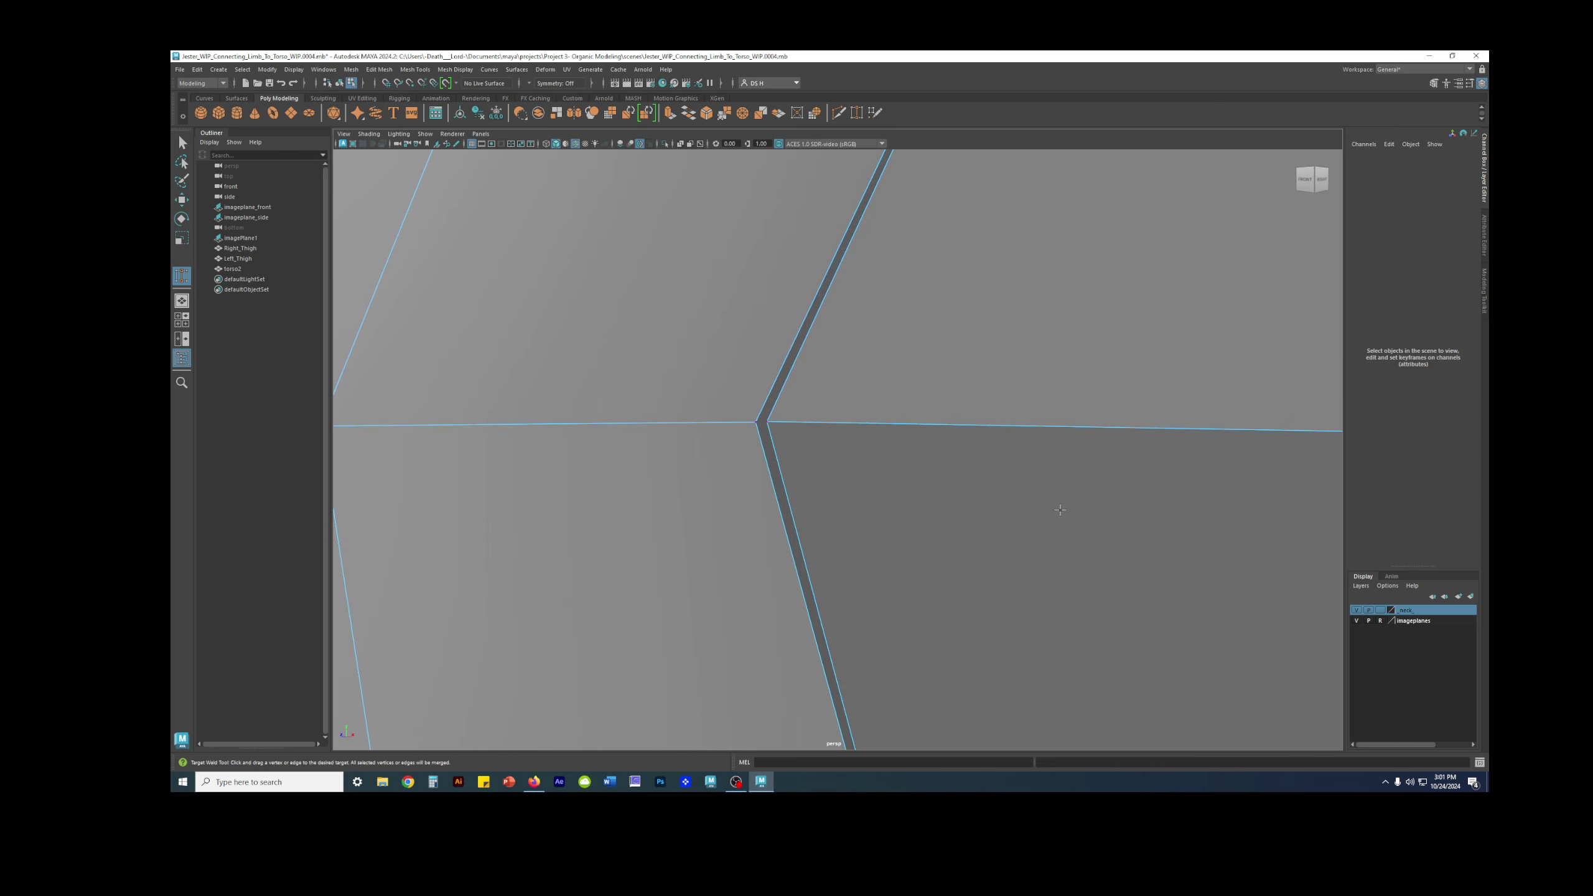
right_click_drag(808, 429, 815, 465, "alt")
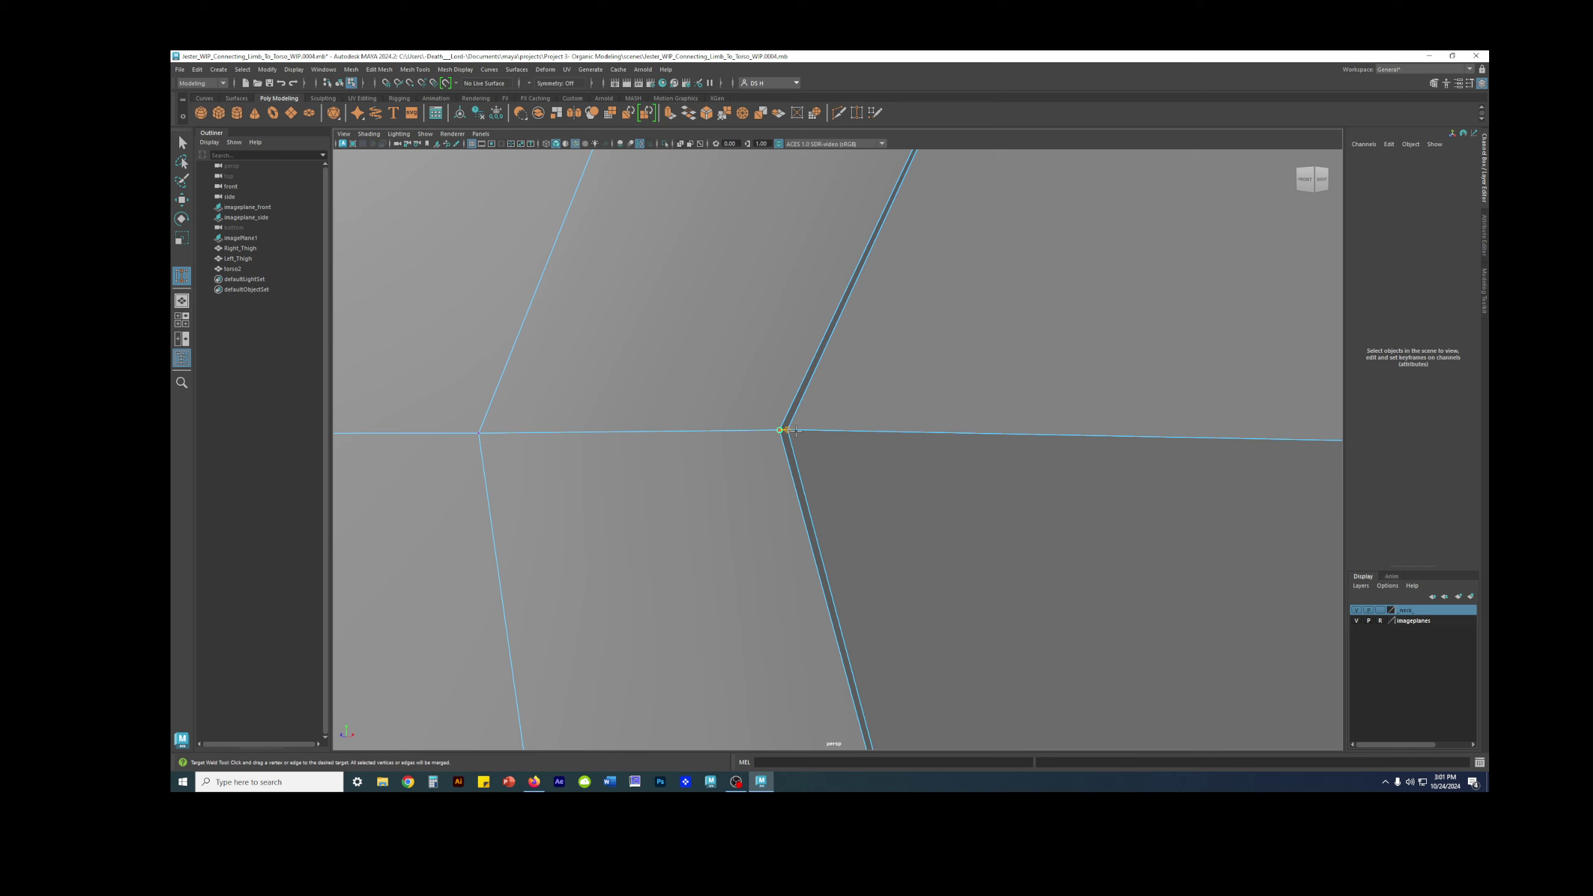
left_click_drag(795, 430, 796, 431)
Target-weld the remaining arm vertices to the matching torso opening vertices to close the seam around the arm joint.
right_click_drag(978, 453, 684, 468, "alt")
left_click_drag(684, 468, 632, 479, "alt")
scroll(633, 479, "down", 2)
scroll(917, 423, "up", 10)
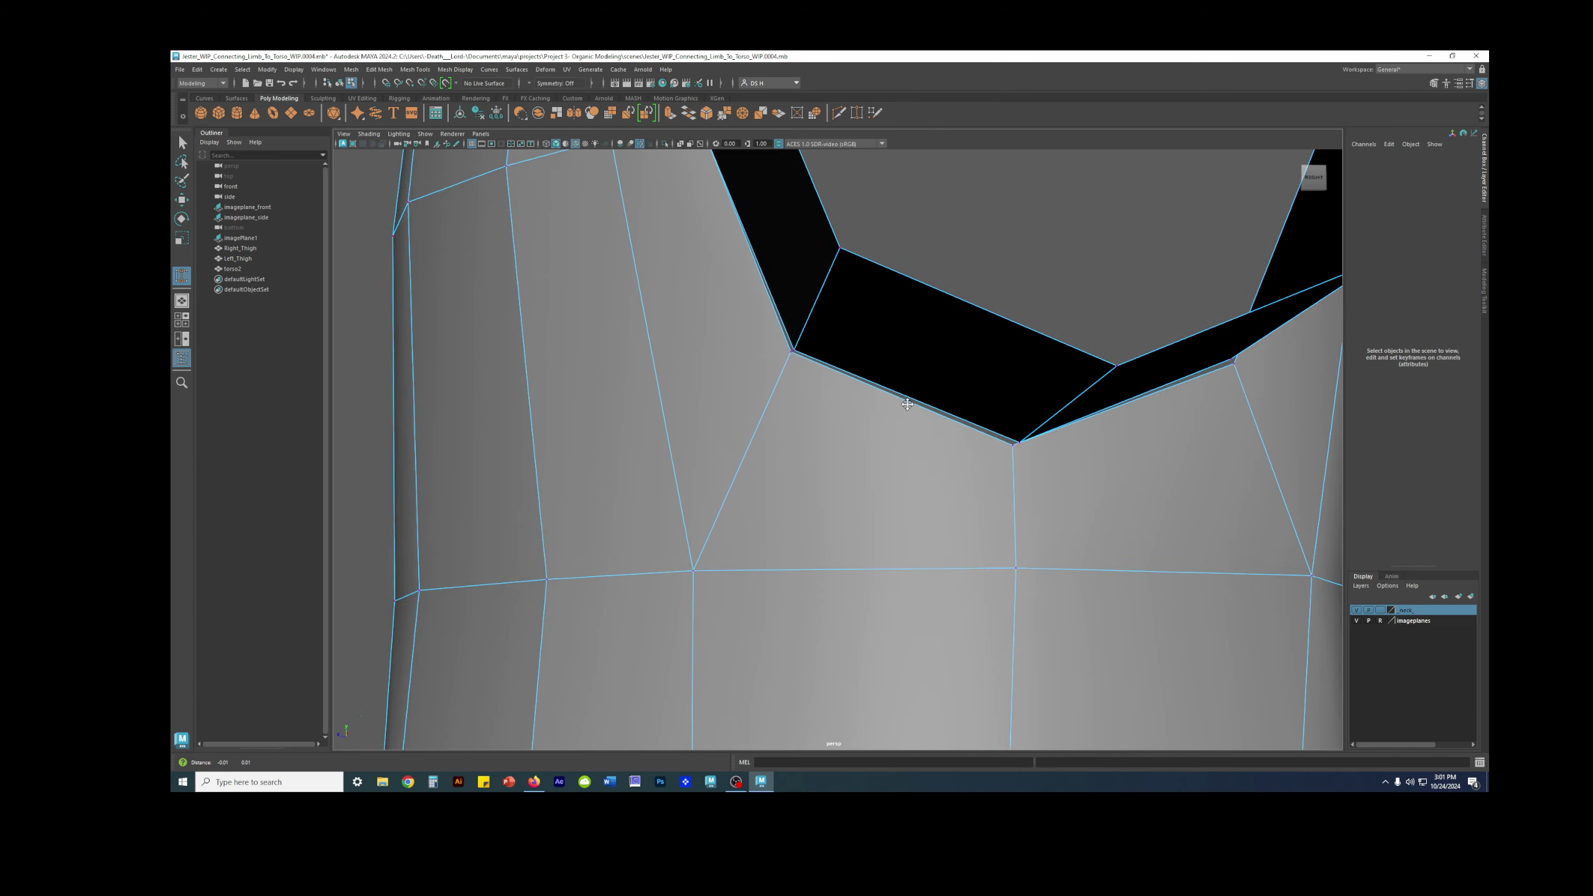
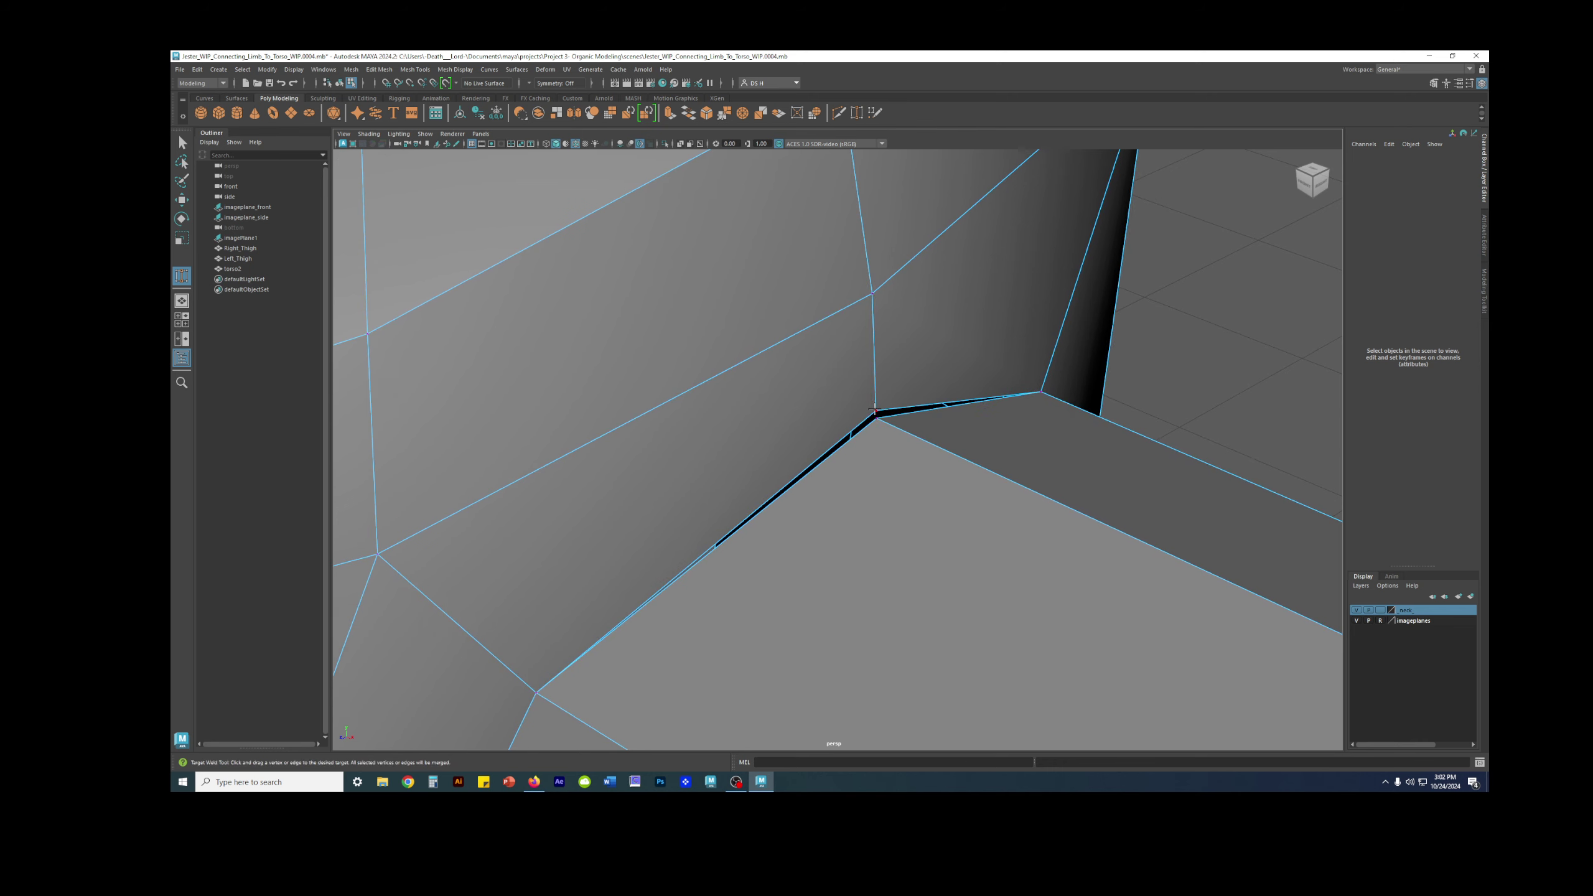
left_click_drag(875, 426, 876, 412)
scroll(913, 402, "down", 6)
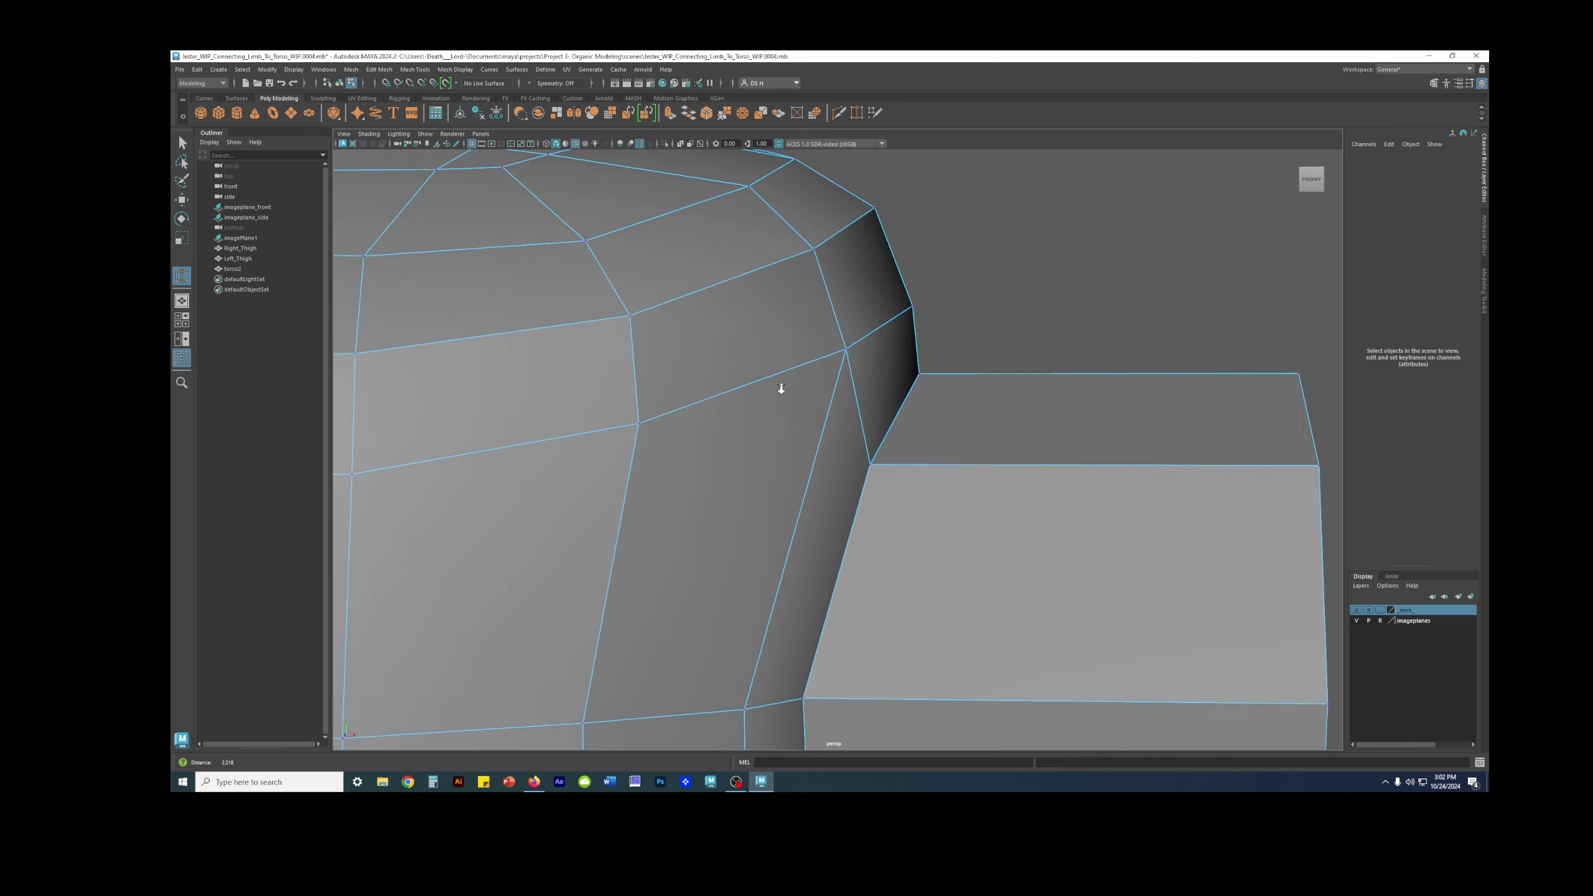
Inspect the welded arm joint in smooth preview from the front, side and back.
left_click_drag(1057, 375, 1004, 384, "alt")
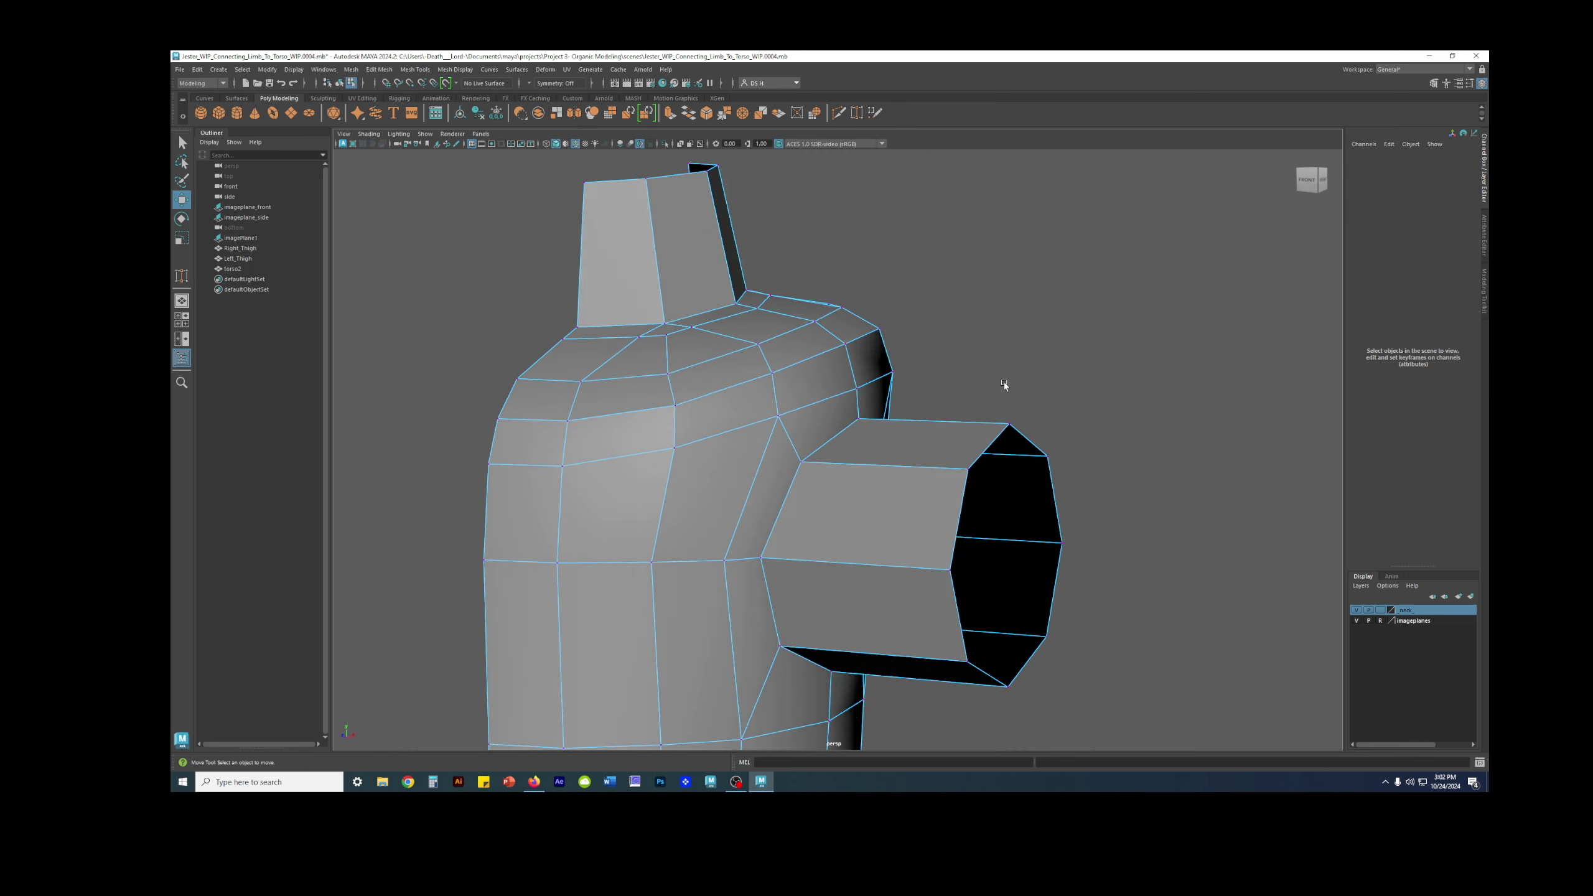
key("3")
left_click_drag(1131, 384, 761, 441, "alt")
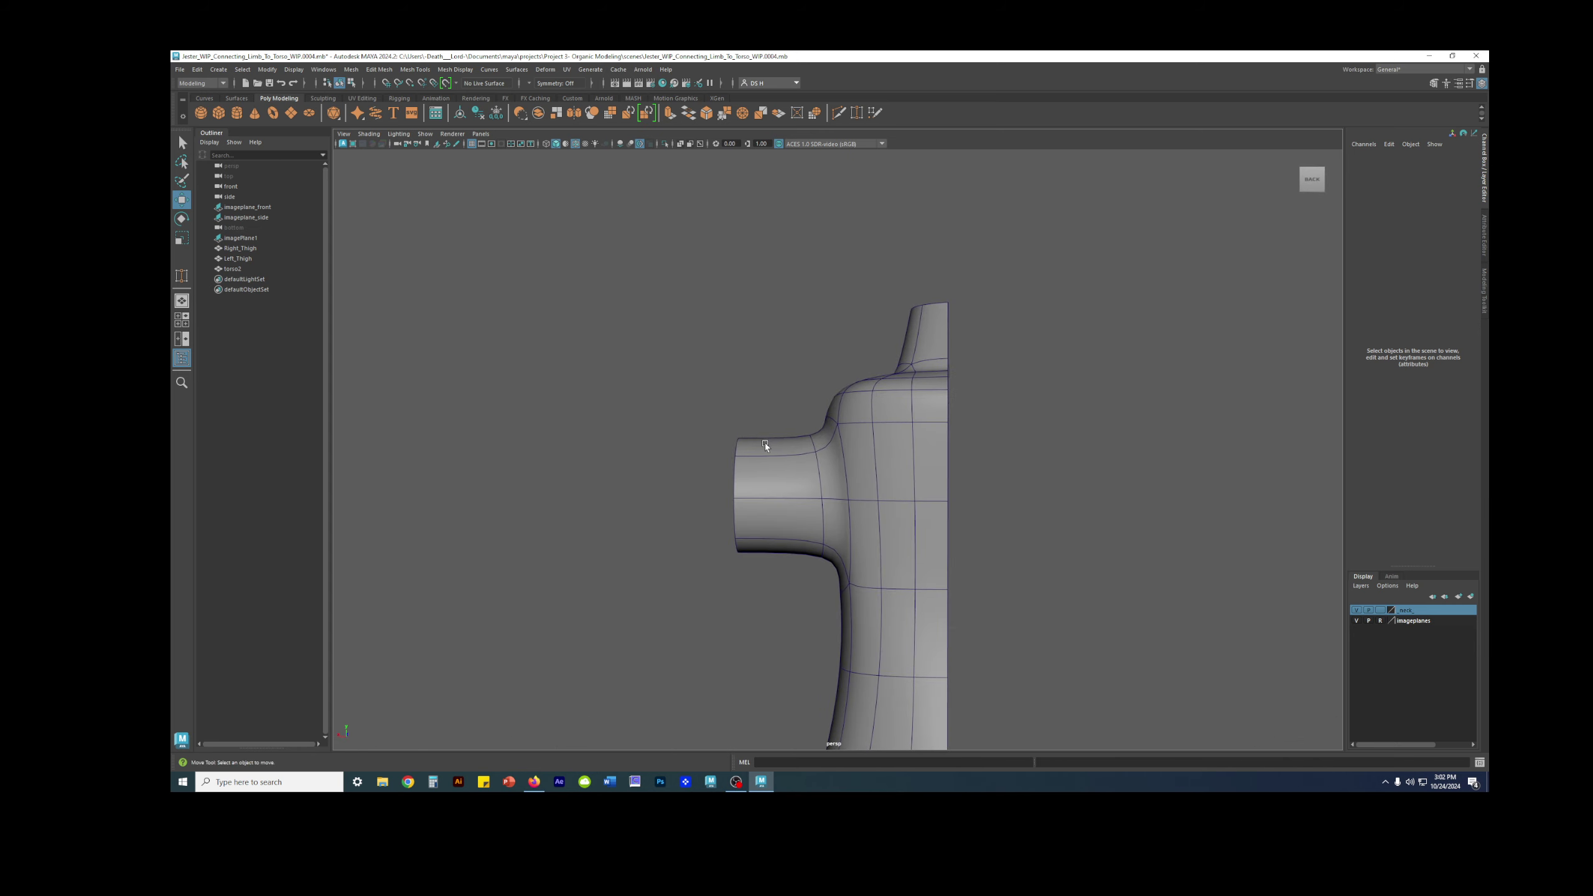
left_click_drag(1092, 445, 896, 475, "alt")
left_click(897, 475)
key("1")
left_click_drag(865, 580, 883, 477, "alt")
key("3")
left_click(1028, 419)
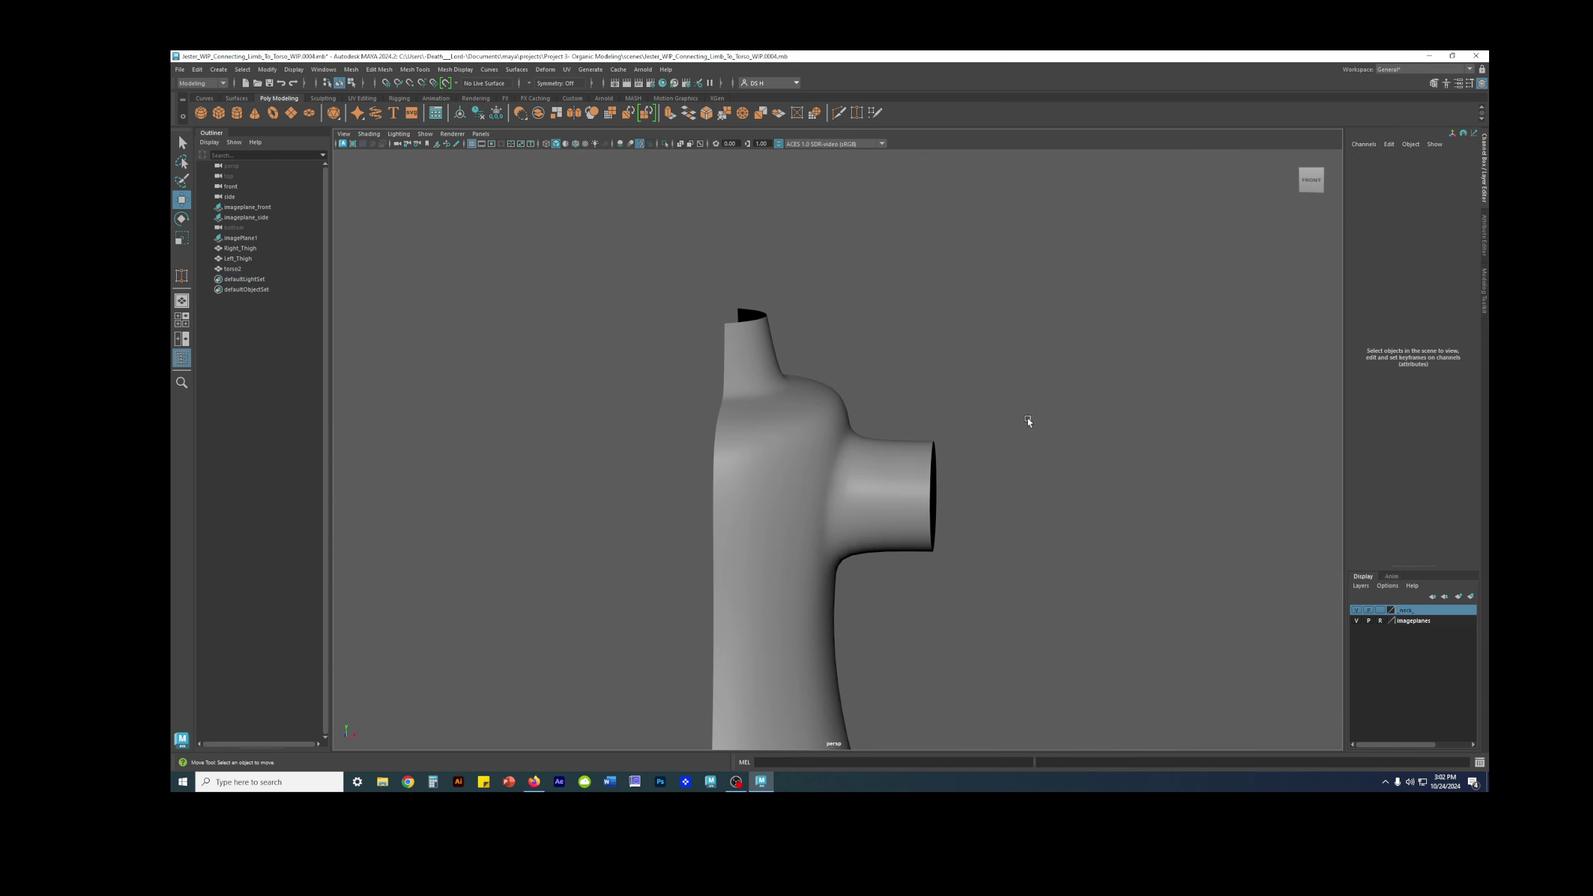
left_click_drag(1004, 424, 878, 471, "alt")
right_click_drag(878, 470, 655, 479, "alt")
left_click_drag(654, 476, 884, 467, "alt")
left_click(914, 478)
key("1")
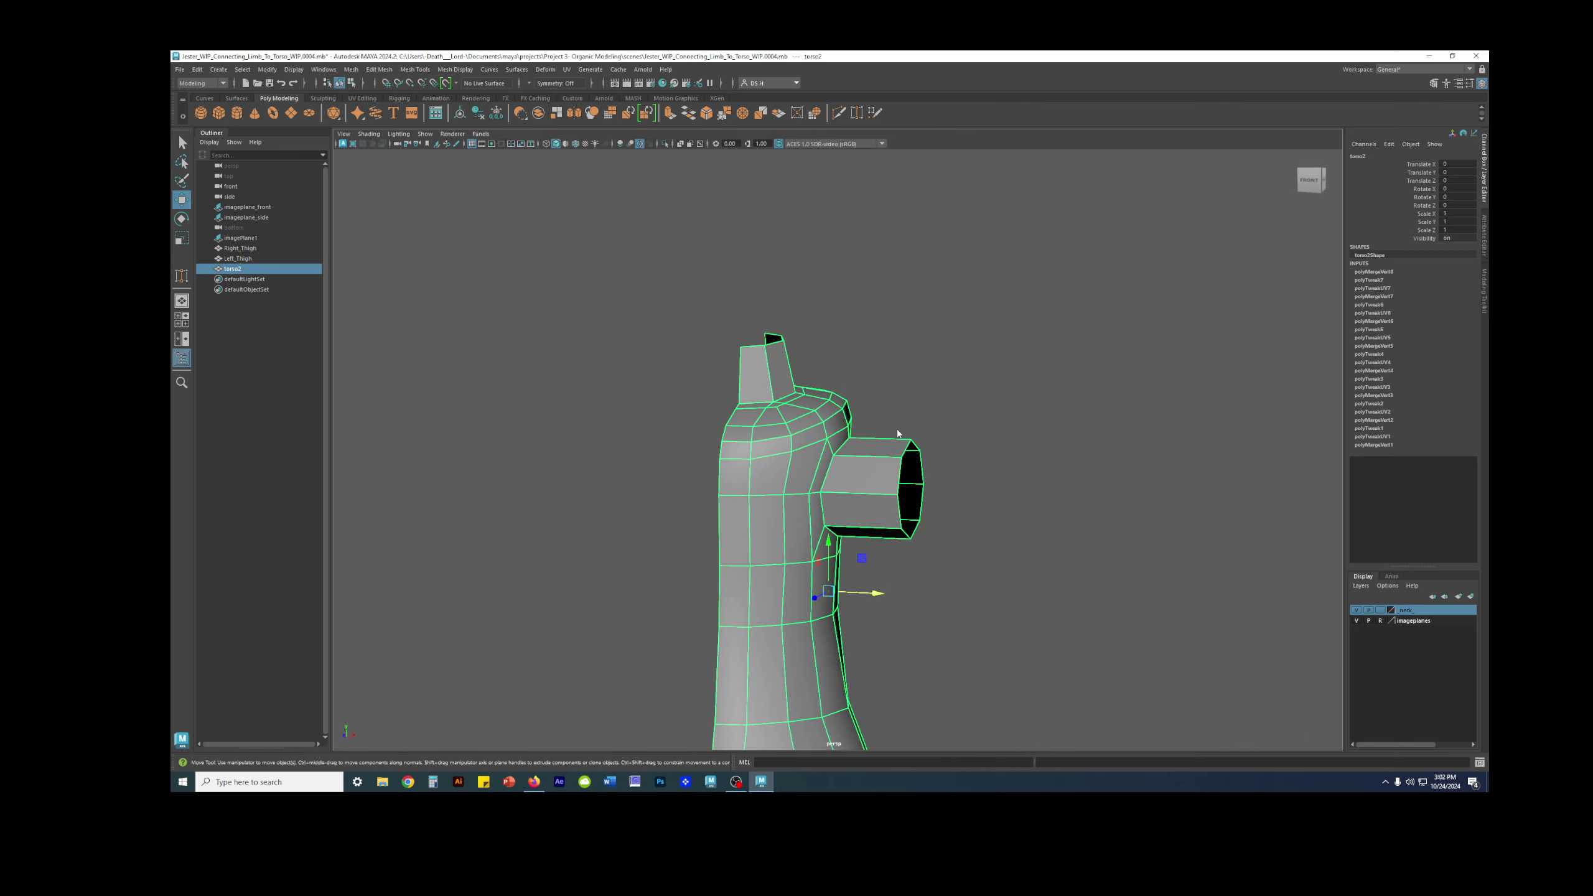
Select the border edge loop at the arm's open end and scale it down to taper the arm in smooth preview.
right_click_drag(896, 455, 896, 429)
double_click(908, 450)
key("3")
left_click_drag(917, 463, 981, 513, "alt")
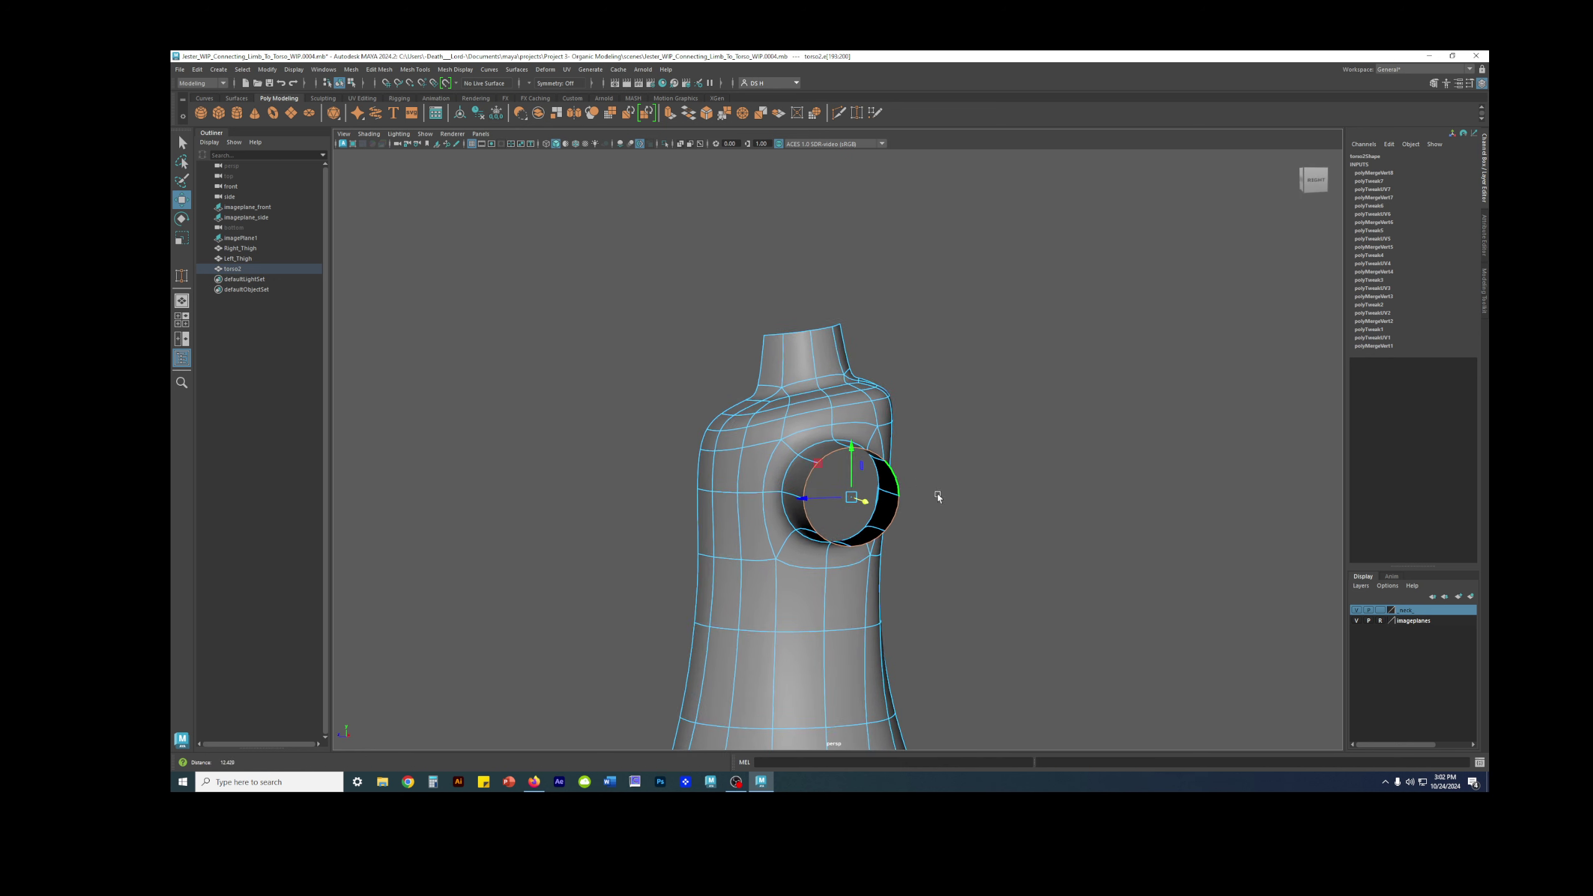
scroll(838, 506, "up", 3)
middle_click_drag(1119, 537, 1116, 462, "alt")
right_click_drag(1117, 462, 954, 424, "alt")
left_click_drag(953, 424, 1042, 490, "alt")
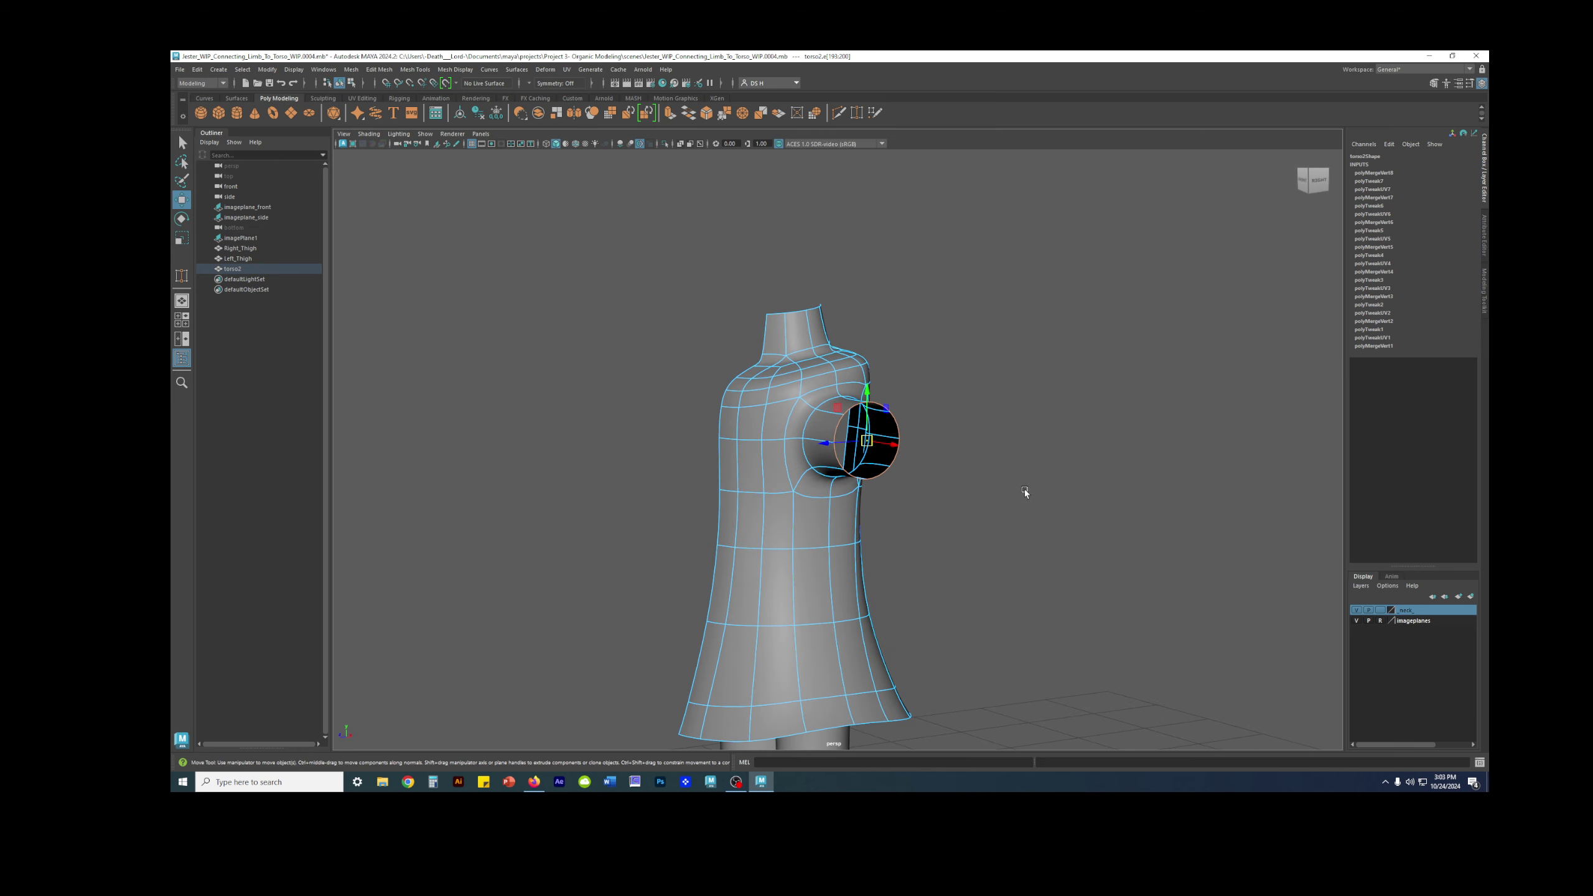
key("ctrl+e")
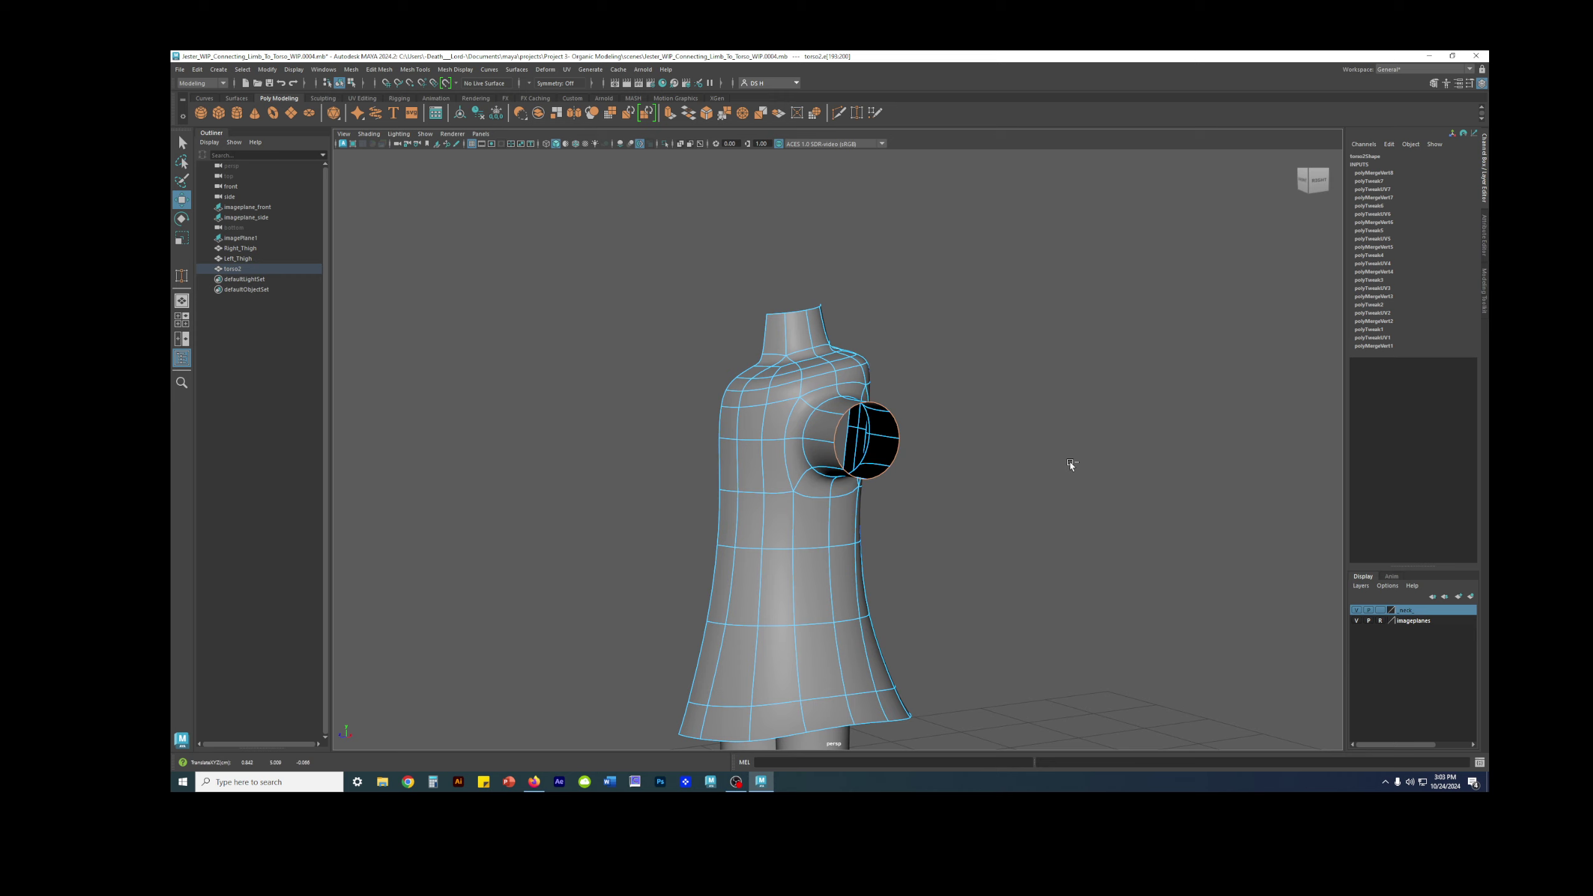
middle_click_drag(1071, 460, 1067, 468)
left_click_drag(1062, 468, 875, 457, "alt")
key("f")
Compare the arm with the front reference image and scale its open-end edge loop up slightly.
key("space")
key("space")
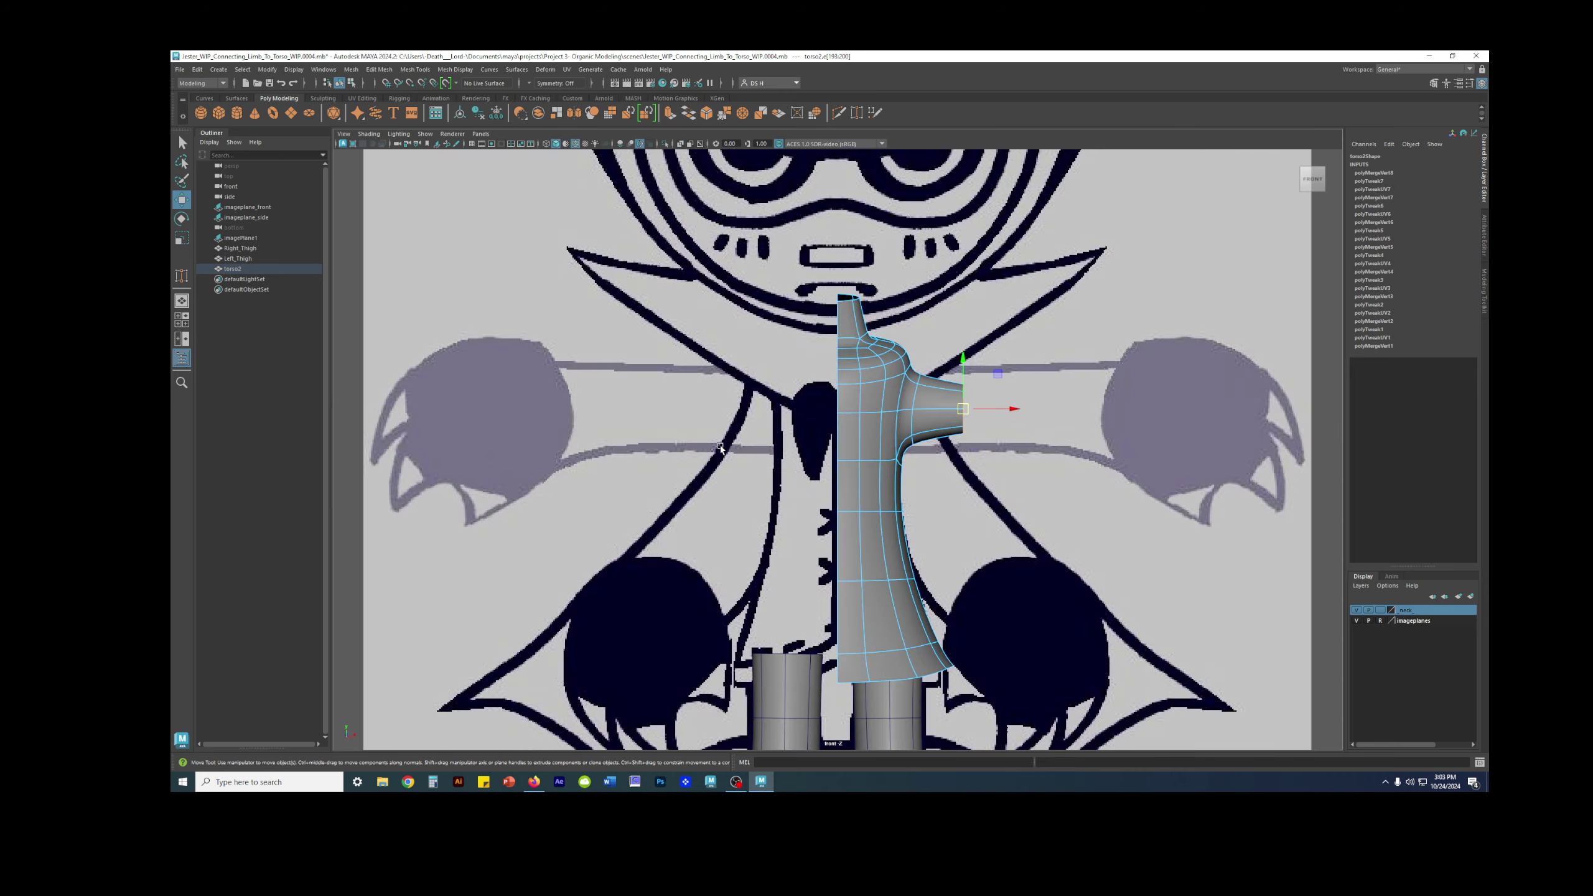
right_click_drag(720, 443, 1027, 488, "alt")
middle_click_drag(866, 450, 756, 484, "alt")
right_click_drag(756, 484, 1006, 500, "alt")
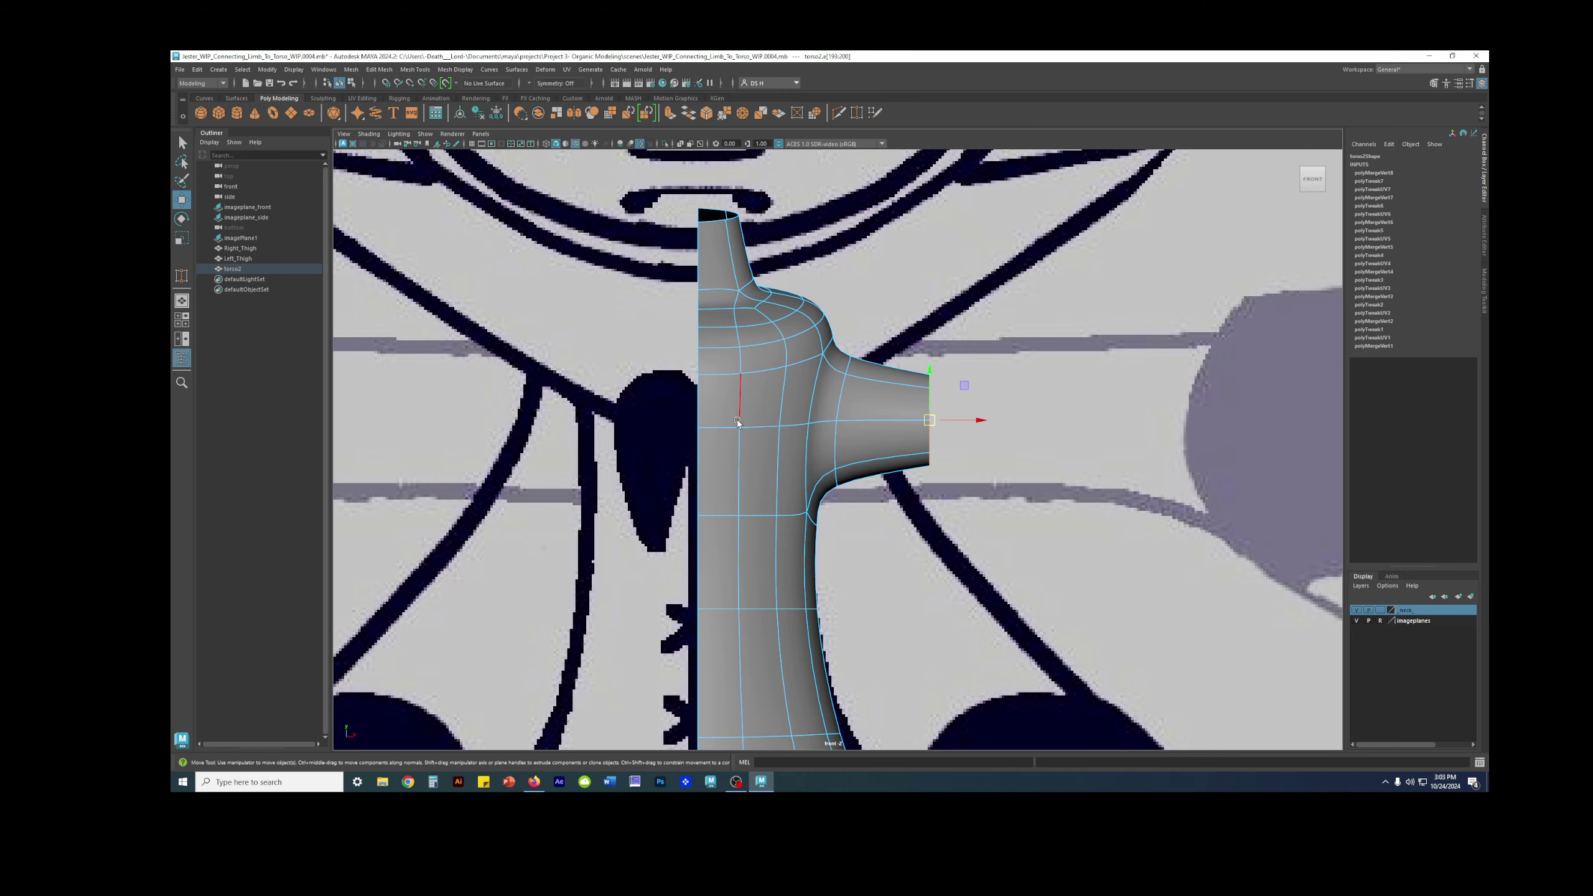
key("space")
key("space")
left_click_drag(992, 395, 917, 402, "alt")
middle_click_drag(995, 406, 996, 403, "ctrl")
left_click_drag(994, 413, 1063, 416, "alt")
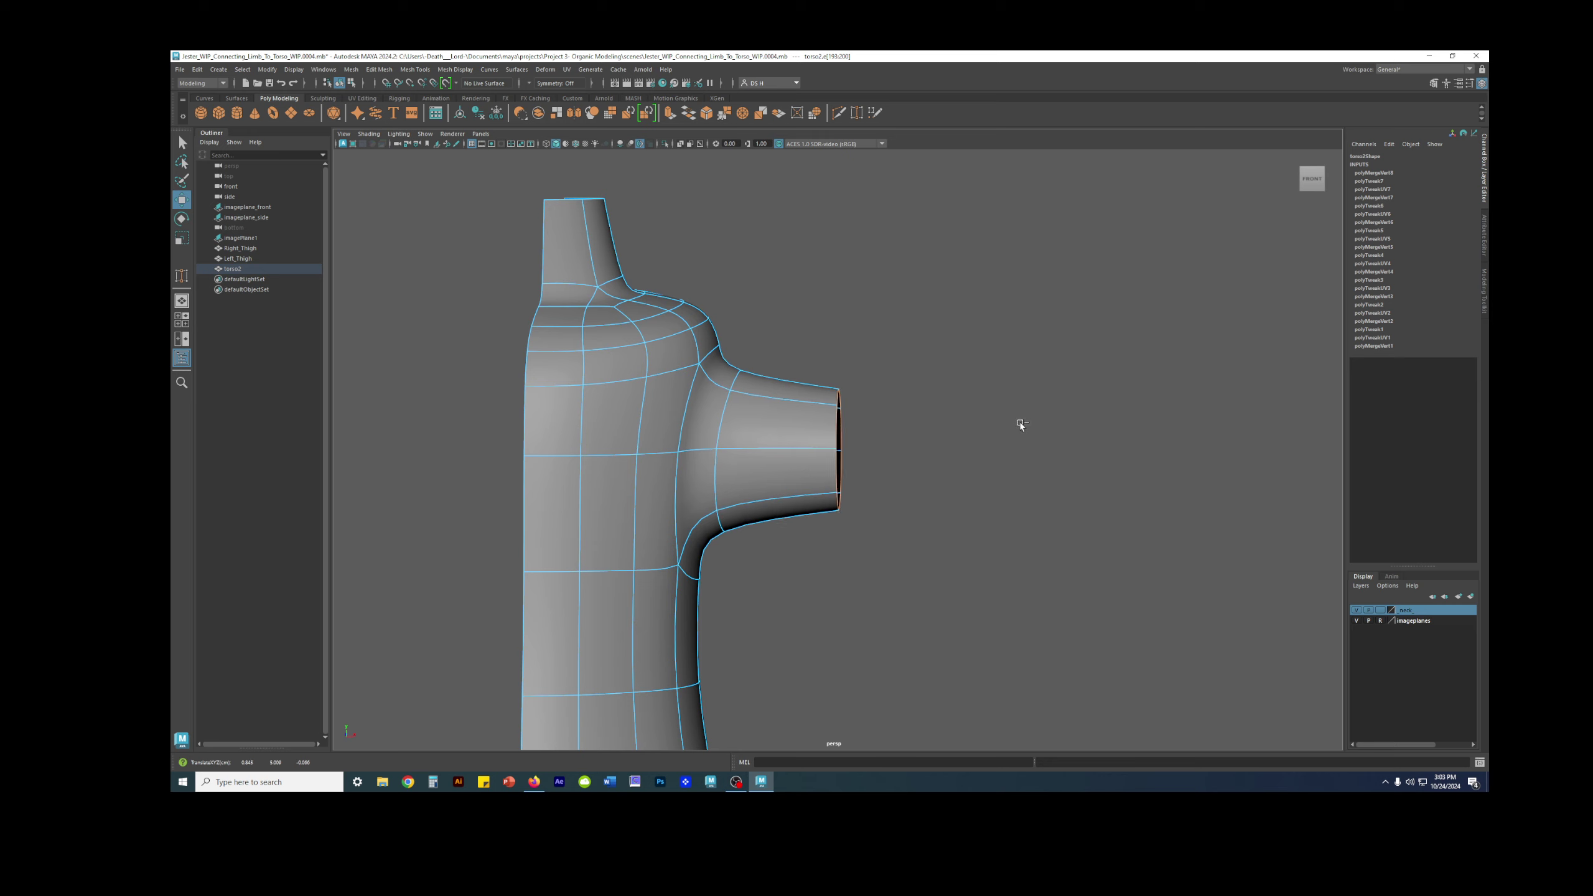
middle_click_drag(1021, 424, 1025, 427, "ctrl")
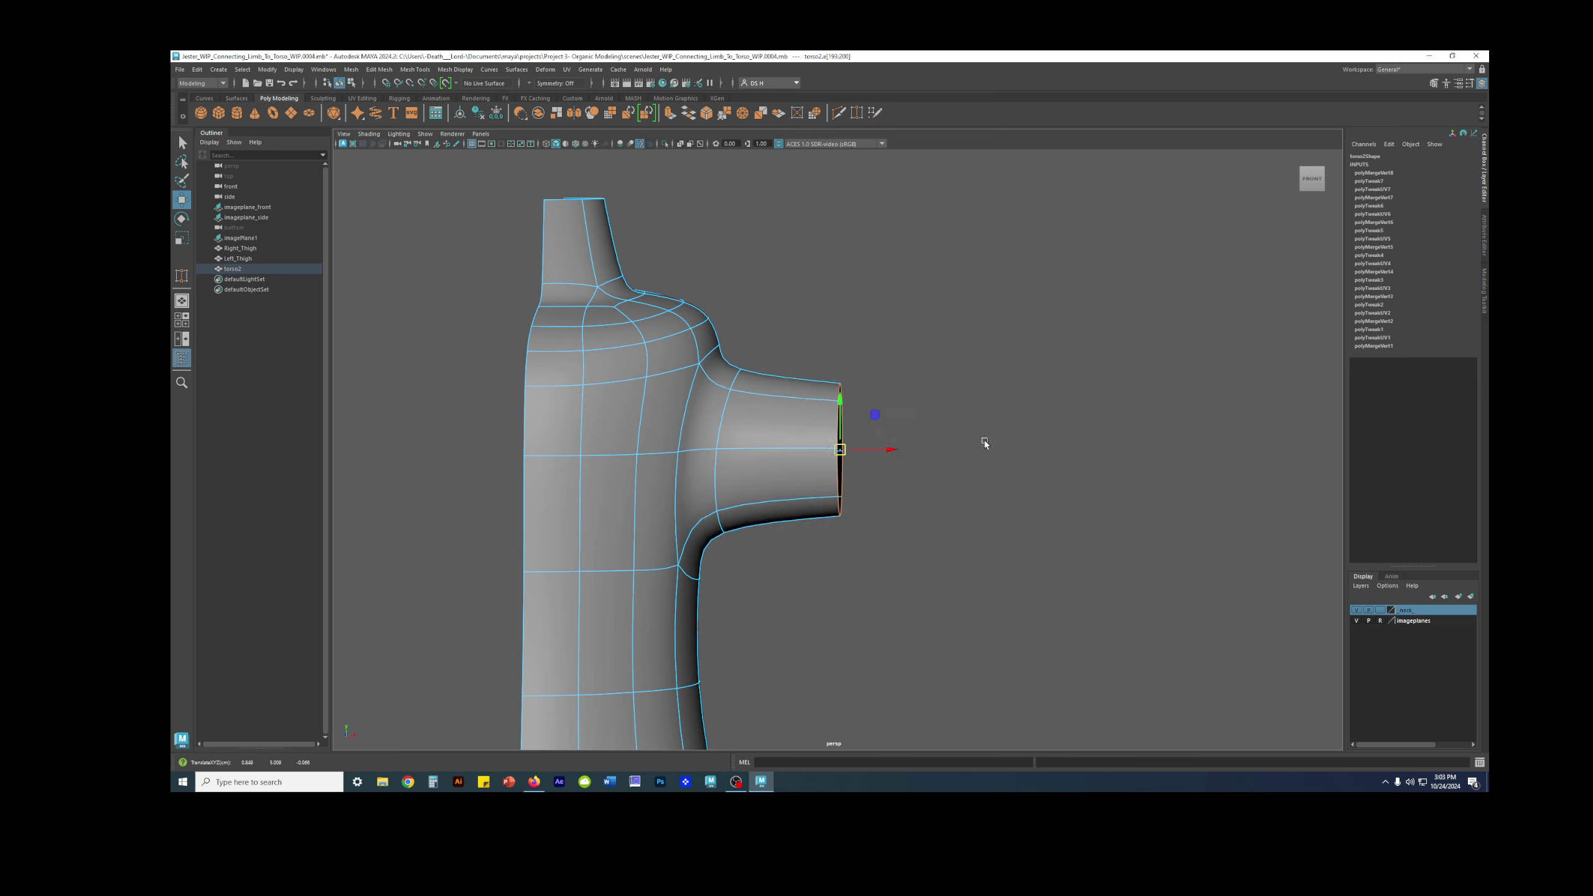
left_click_drag(969, 433, 799, 400, "alt")
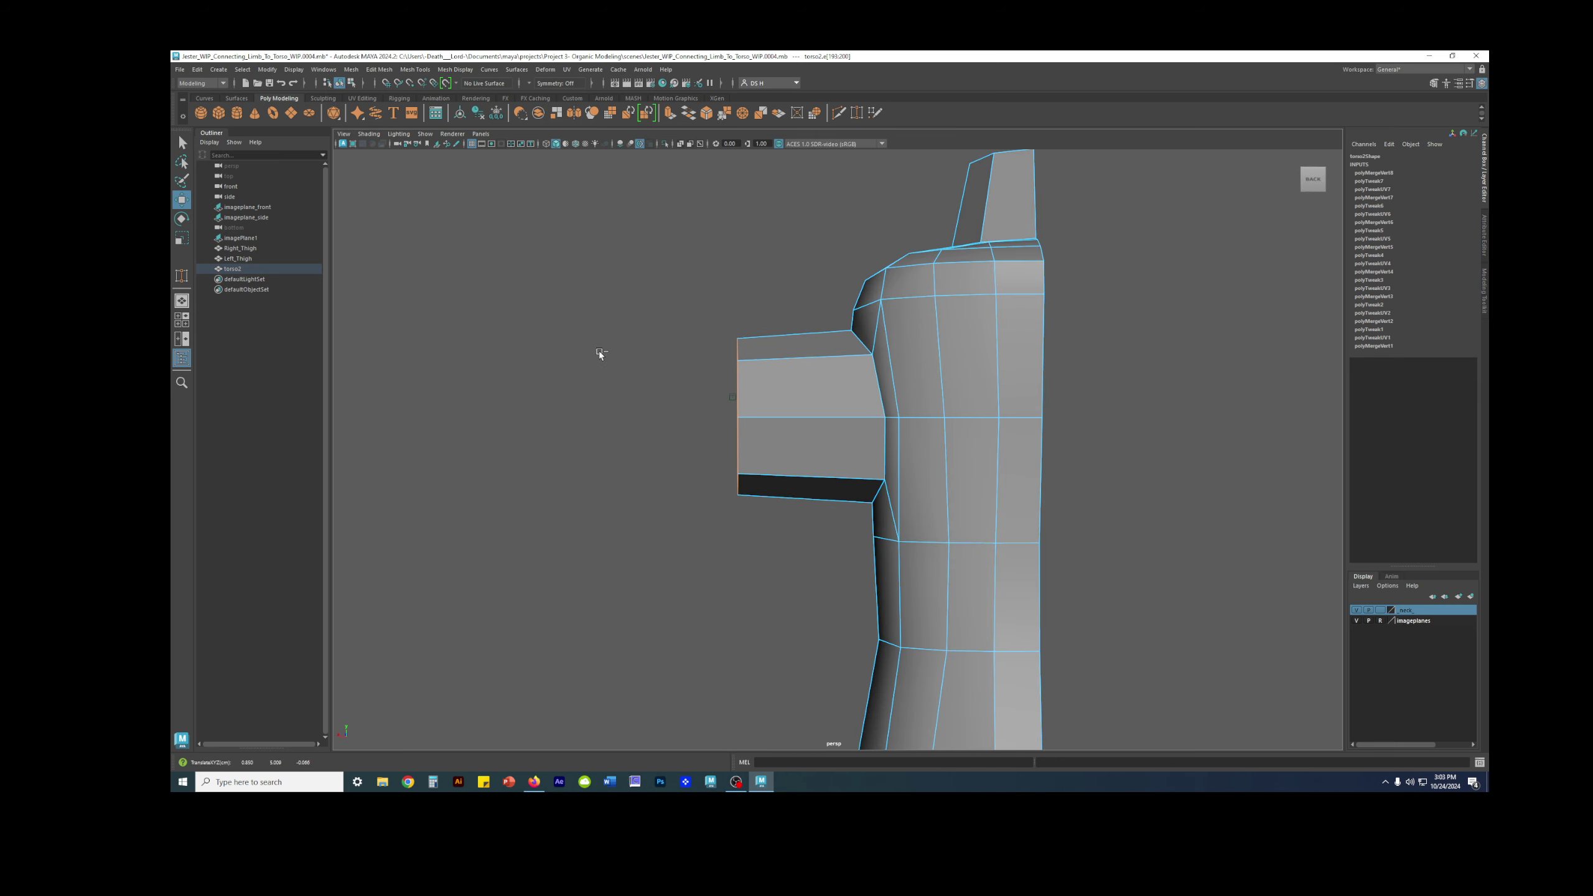
Inspect the tapered arm and shoulder in smooth preview from the back and side.
key("3")
left_click(602, 330)
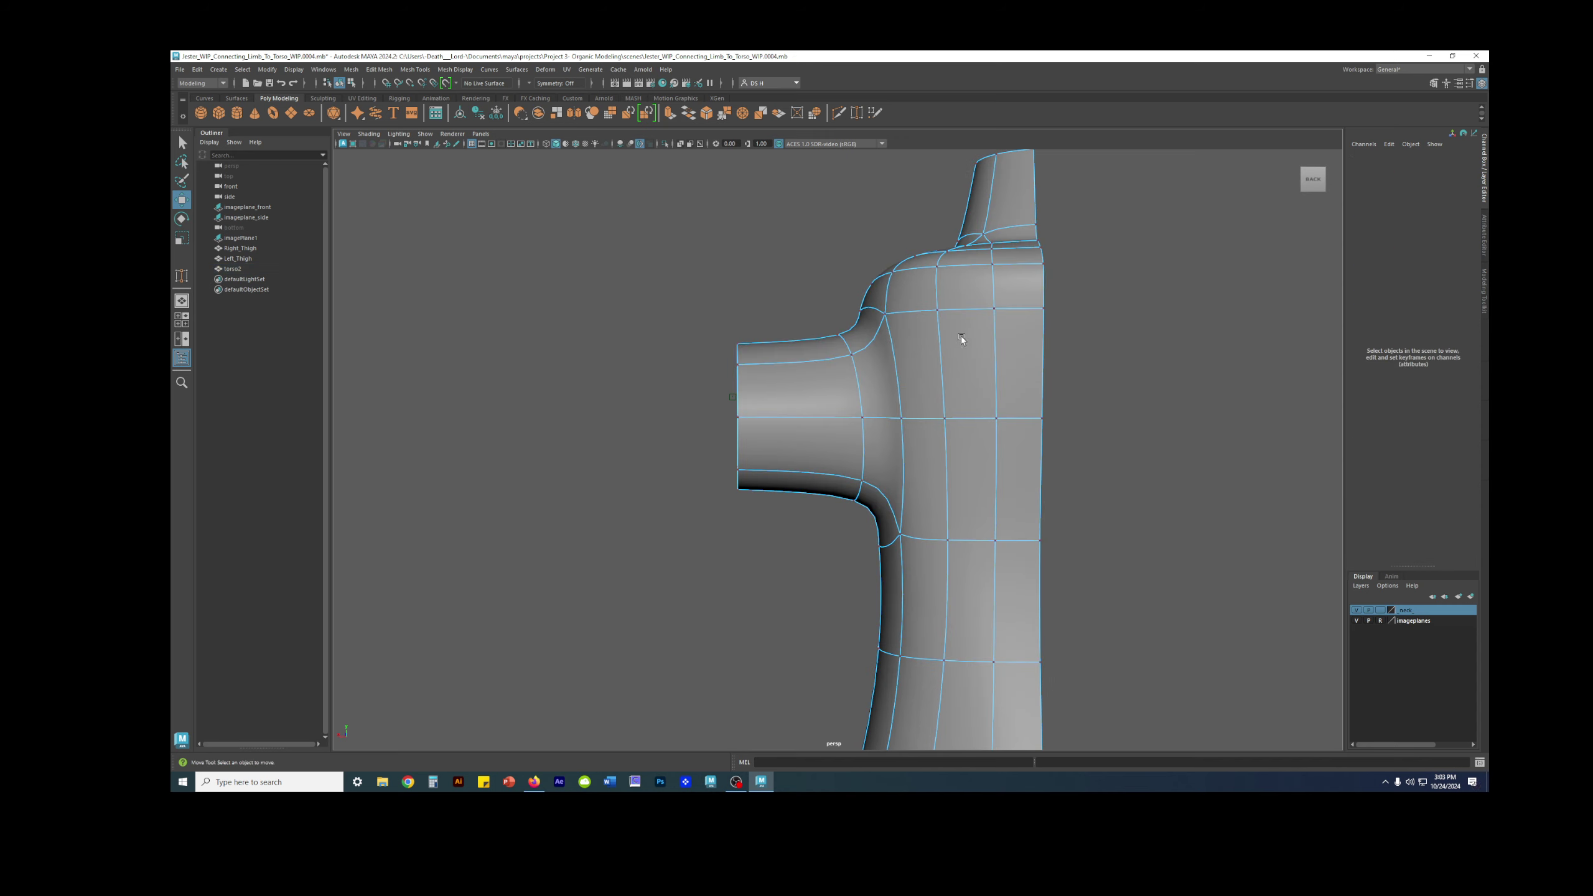
left_click_drag(1109, 363, 1002, 359, "alt")
right_click_drag(1002, 359, 1085, 317)
left_click(1156, 336)
left_click_drag(1155, 336, 1010, 448, "alt")
Turn off smooth preview and delete the torso mesh's construction history.
left_click(896, 428)
key("1")
left_click_drag(897, 428, 1023, 435, "alt")
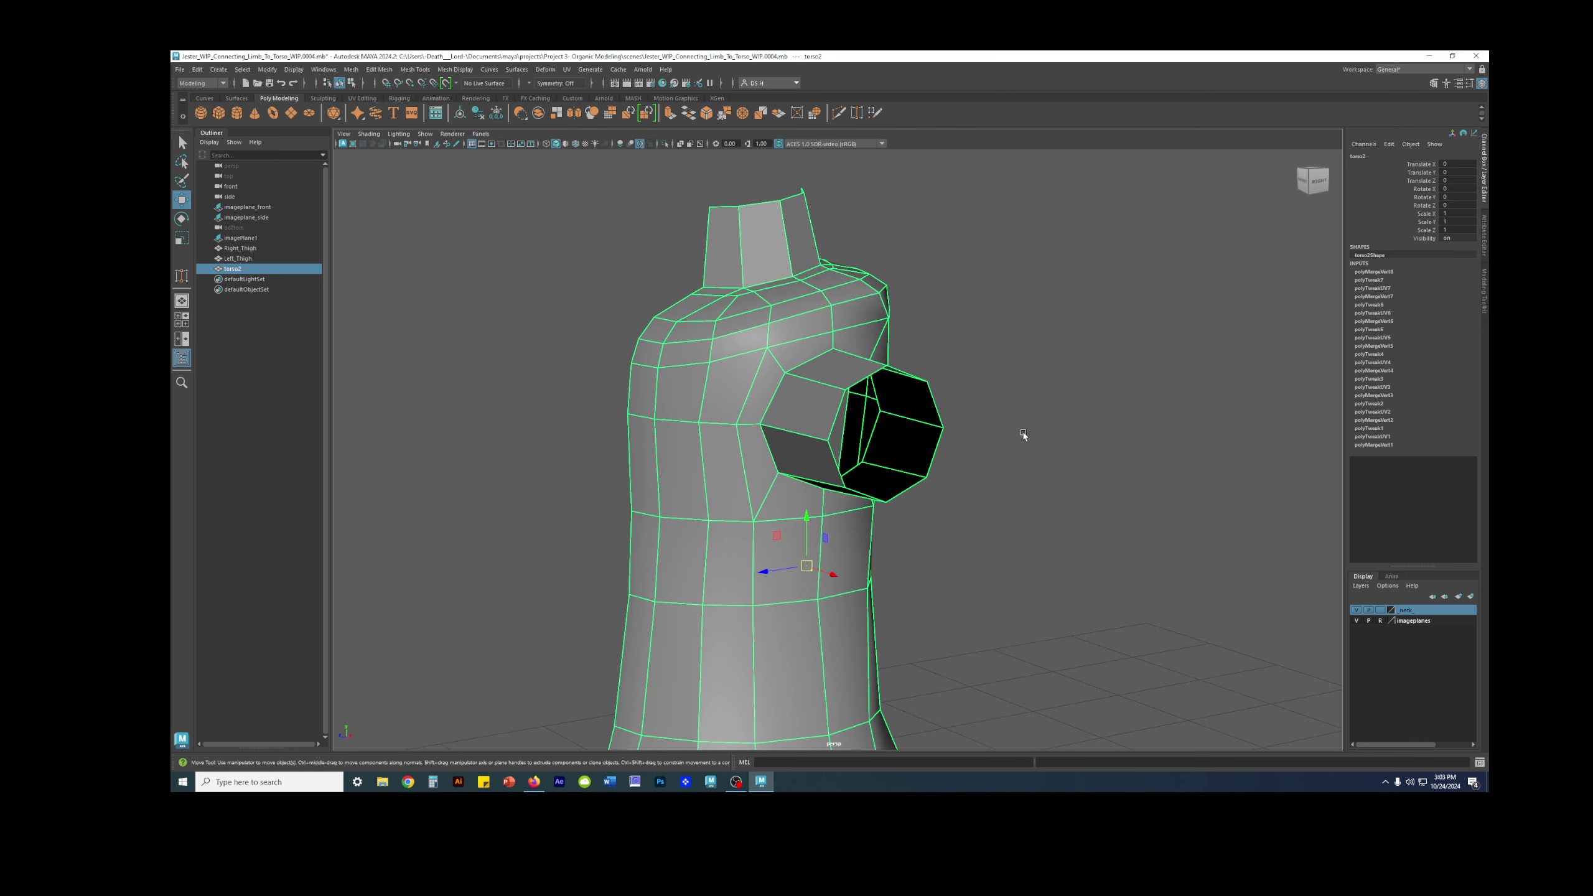
left_click(482, 114)
scroll(850, 381, "down", 5)
left_click_drag(776, 361, 832, 389, "alt")
left_click(1011, 362)
left_click_drag(1010, 361, 818, 367, "alt")
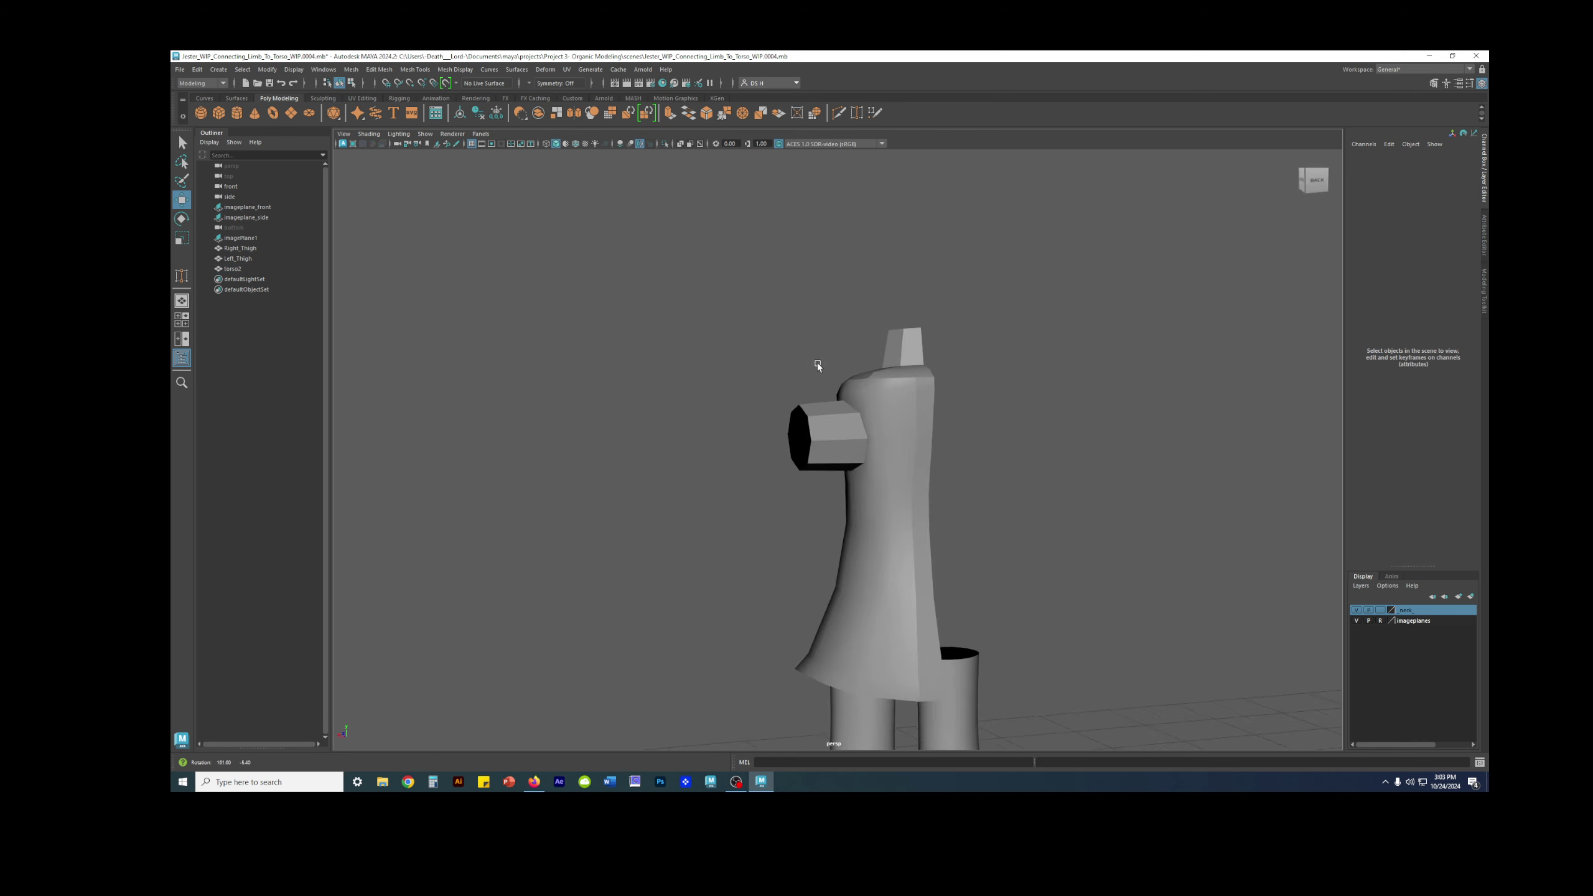
Apply Harden Edge to the whole torso mesh.
left_click(908, 396)
left_click_drag(907, 397, 955, 398, "alt")
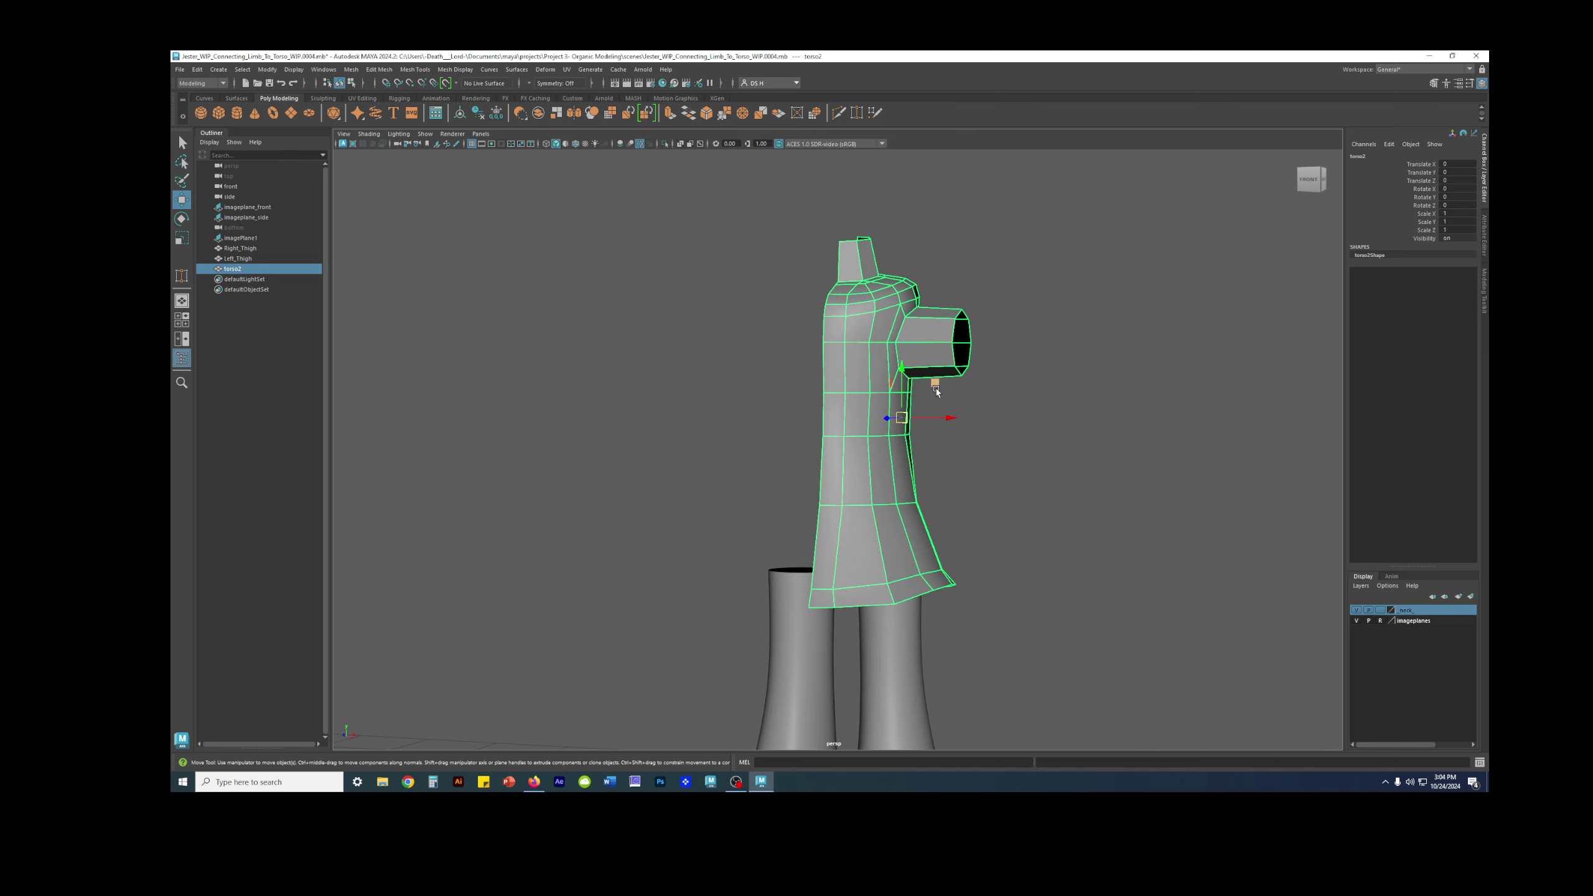
left_click(350, 69)
mouse_move(450, 70)
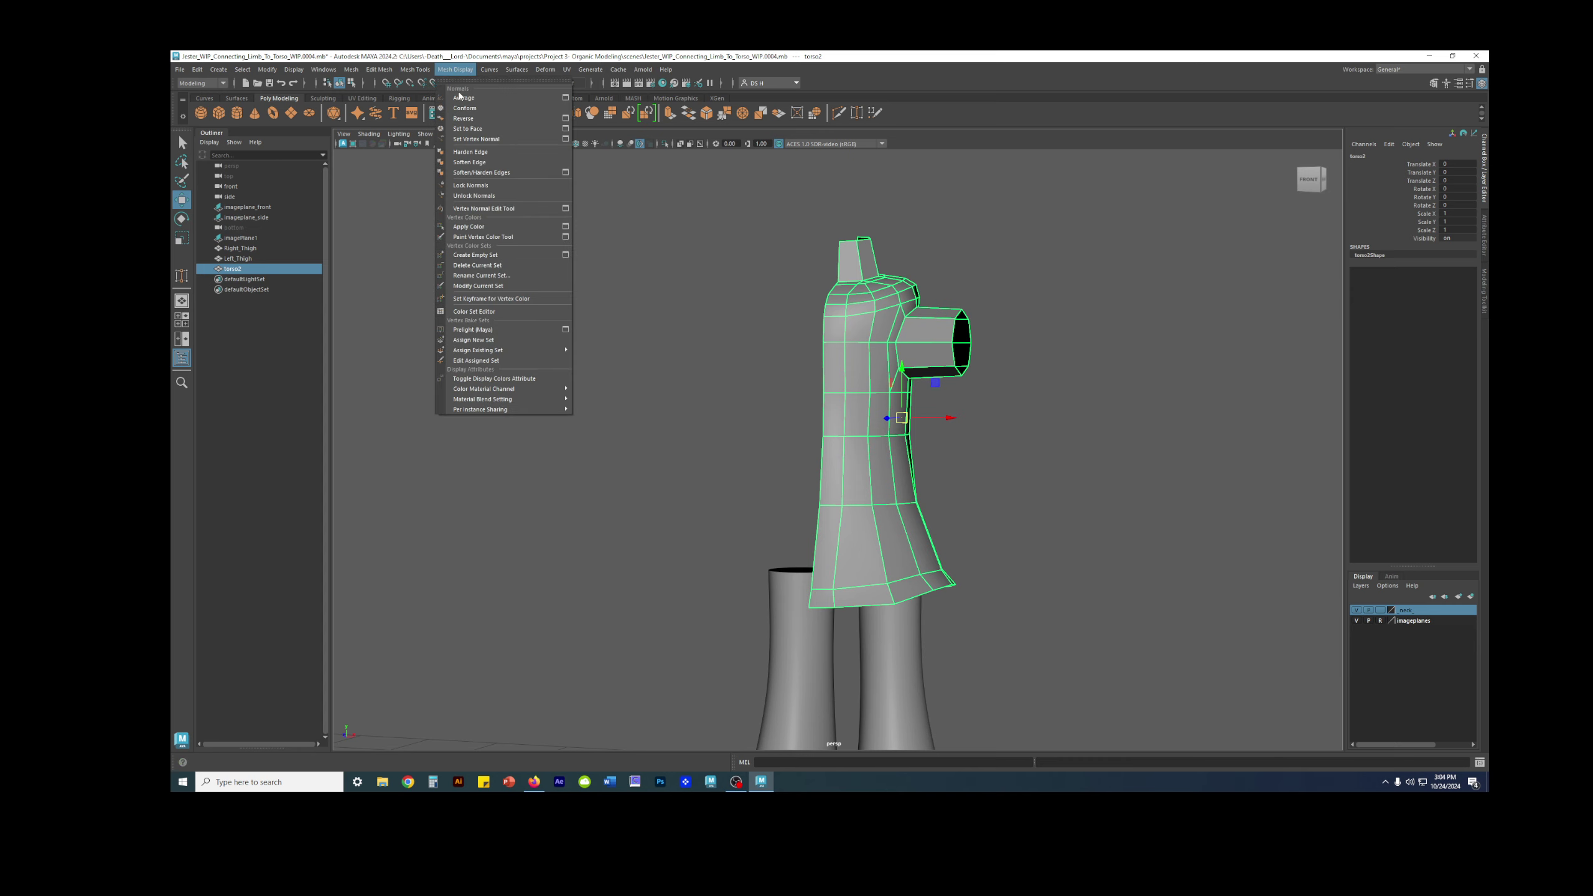
left_click(487, 153)
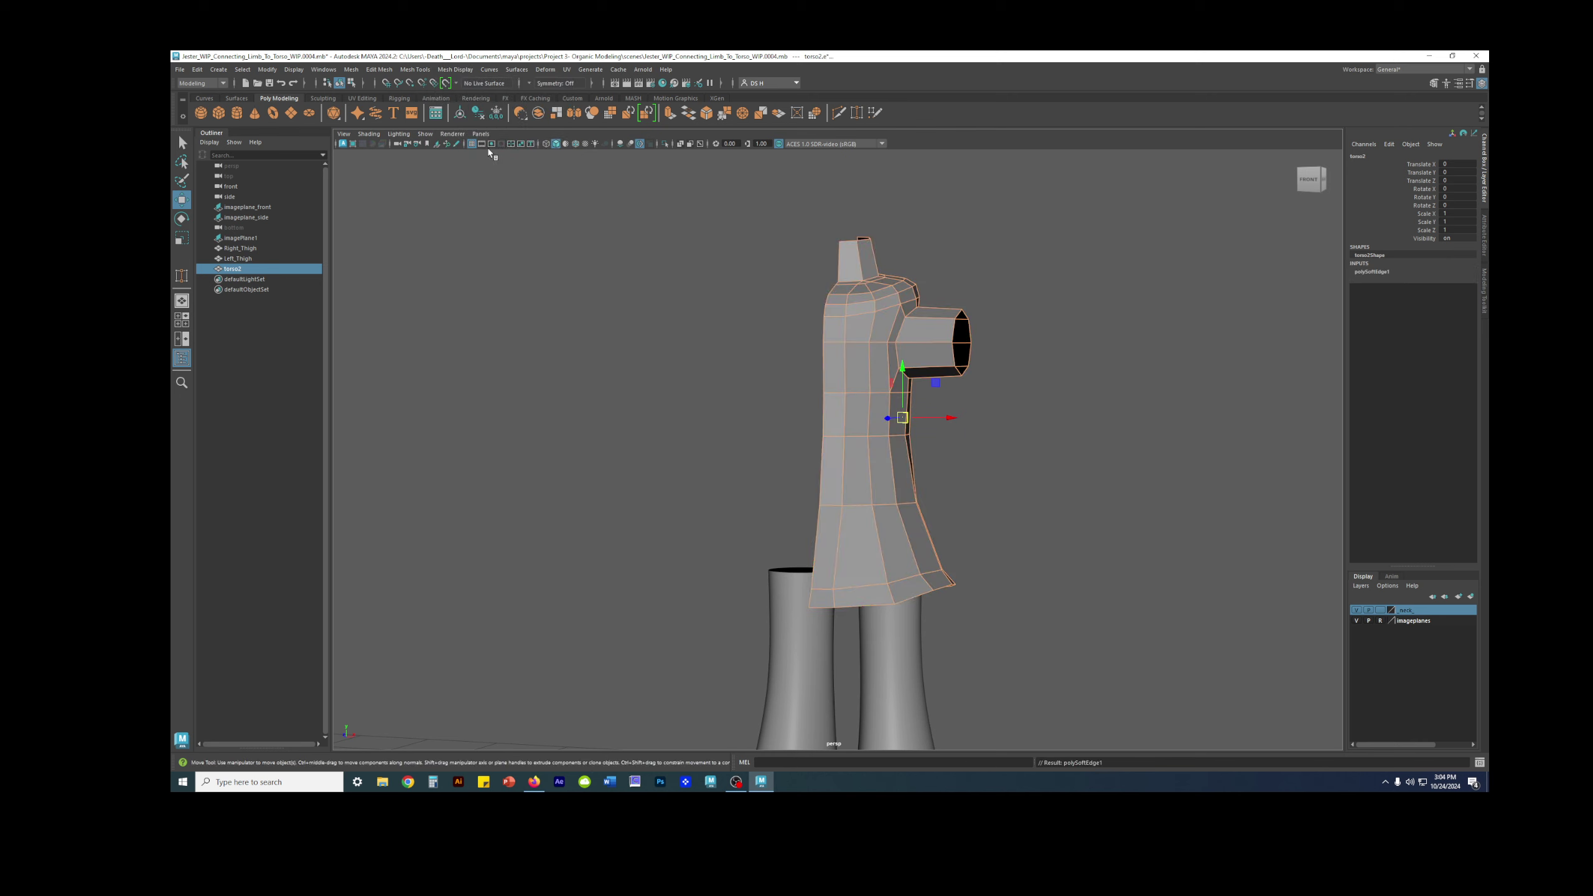
left_click(737, 472)
In side view, shift the rear-side torso vertices below the arm and at the hem along Z to even out the edge column.
left_click_drag(978, 441, 871, 441, "alt")
right_click_drag(873, 390, 847, 385)
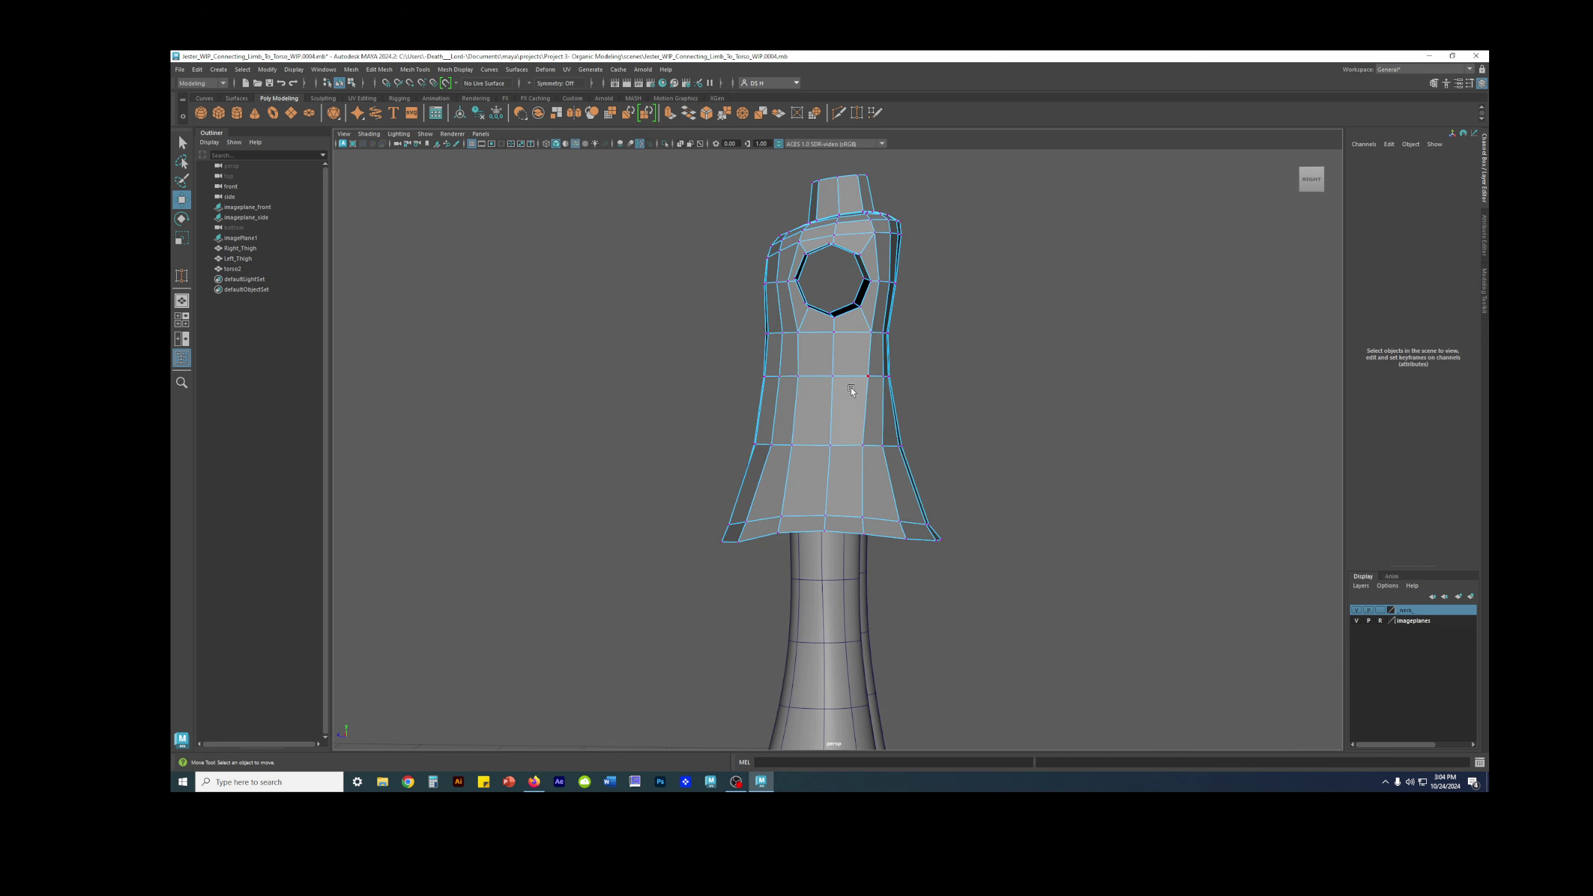
left_click(869, 377)
scroll(887, 381, "up", 2)
left_click_drag(840, 357, 839, 356)
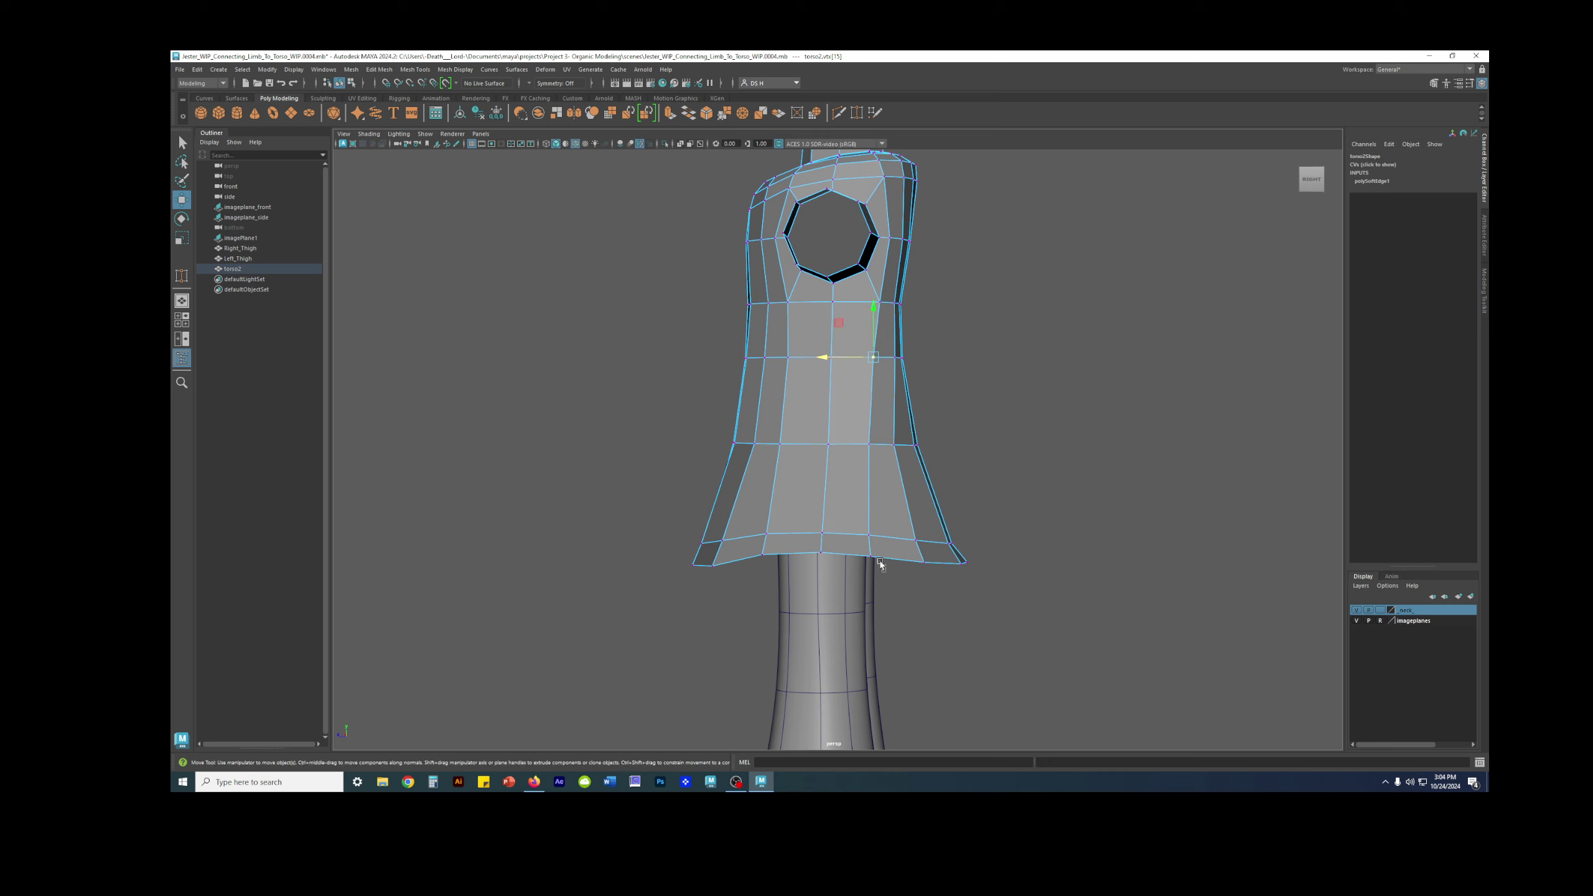
left_click_drag(844, 553, 831, 549)
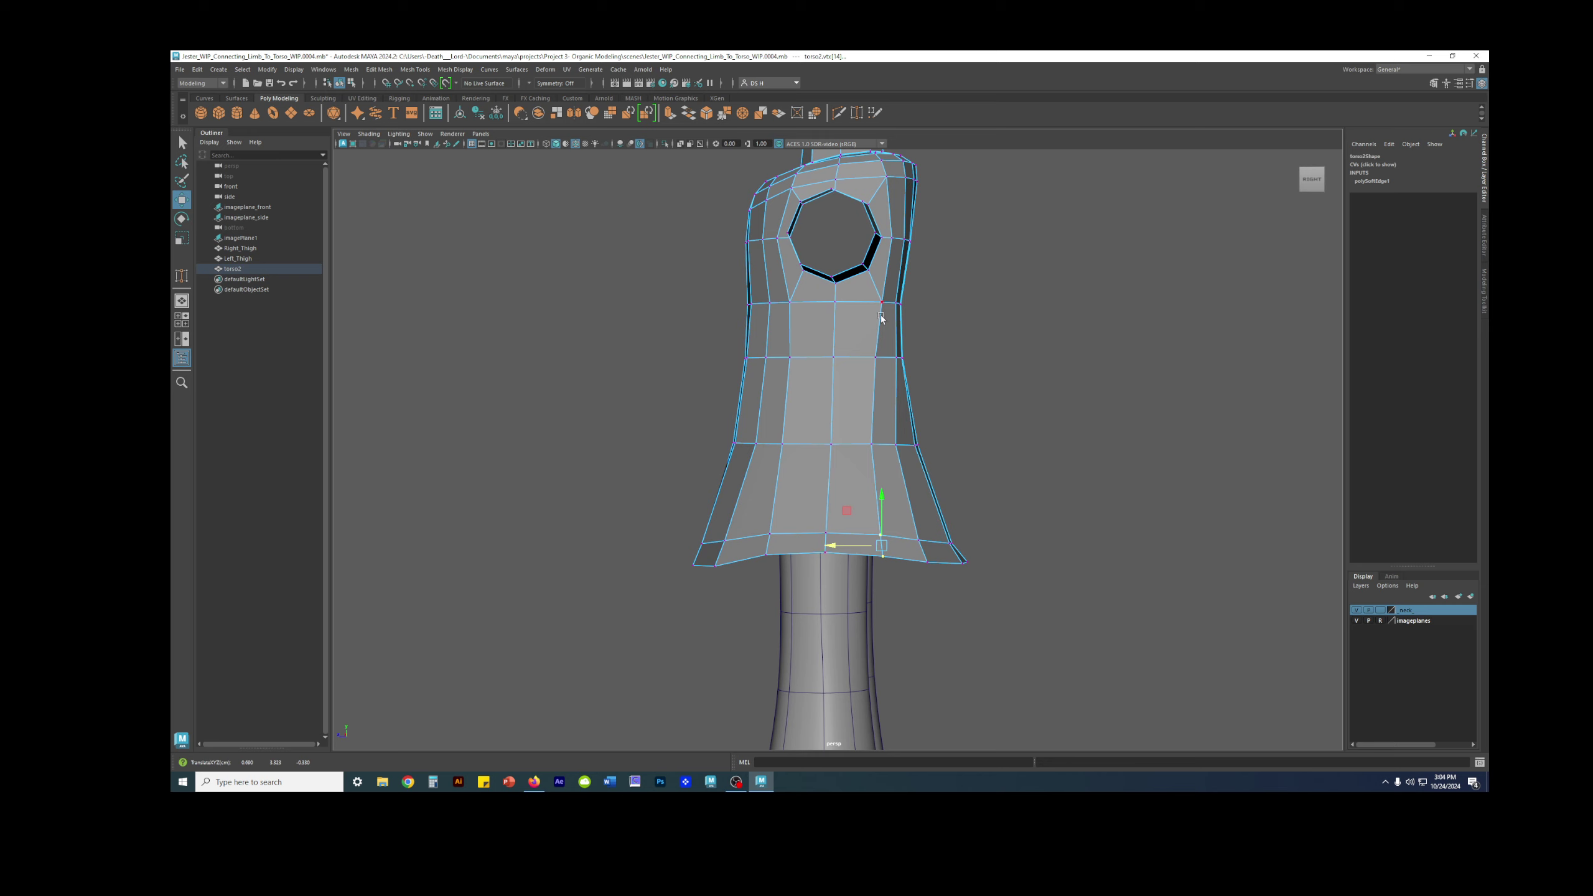
Move the rear vertex in the row above the hem slightly backward along Z.
left_click(869, 451)
left_click_drag(957, 518, 960, 515, "alt")
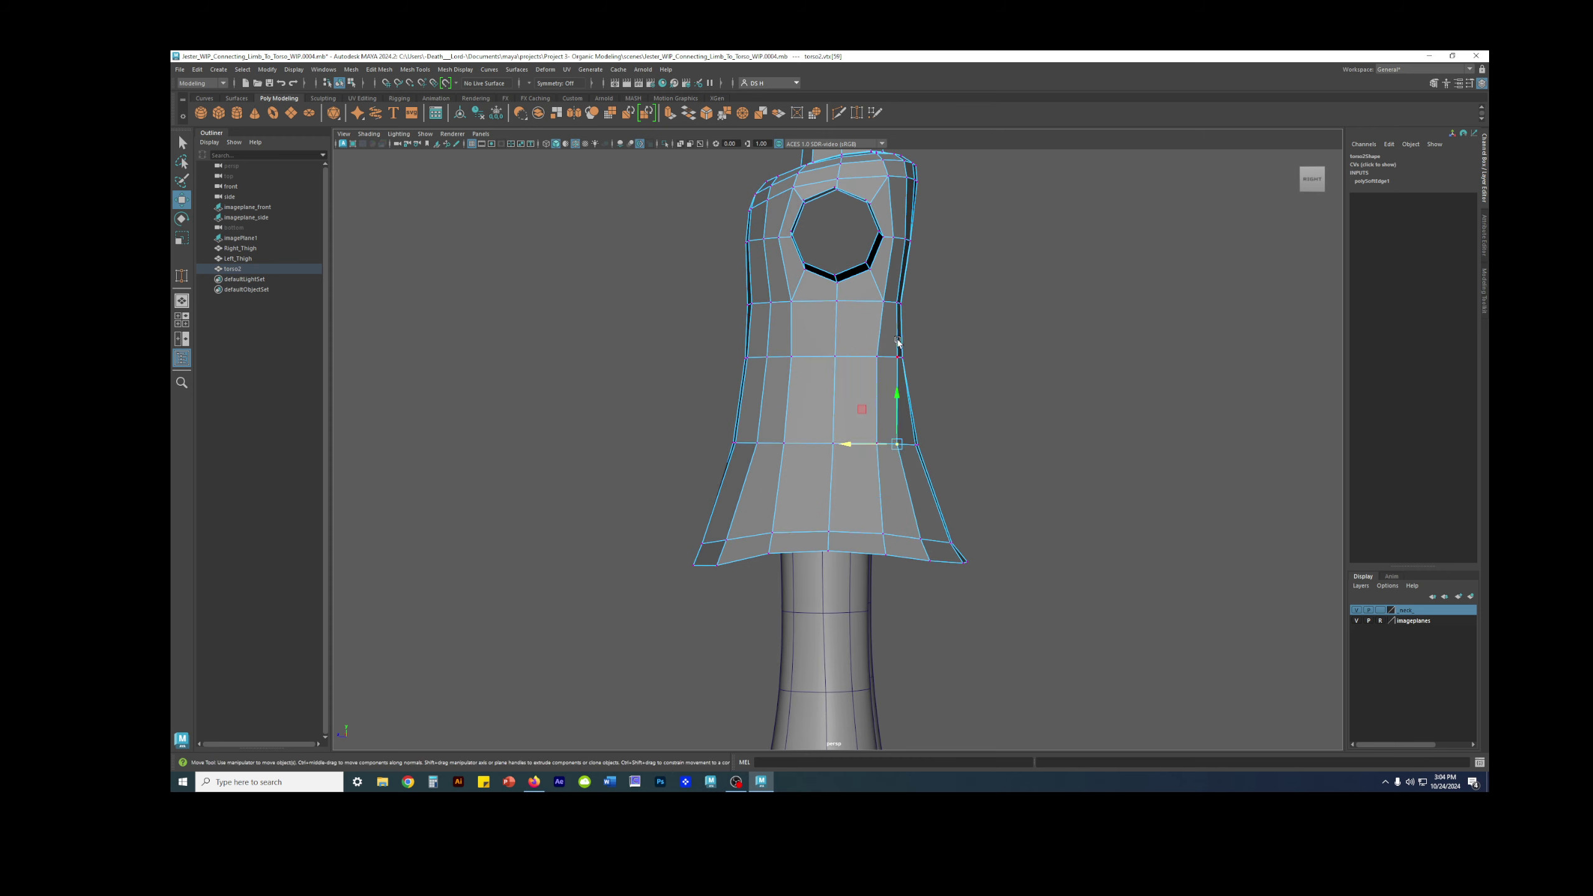
left_click_drag(869, 445, 873, 445)
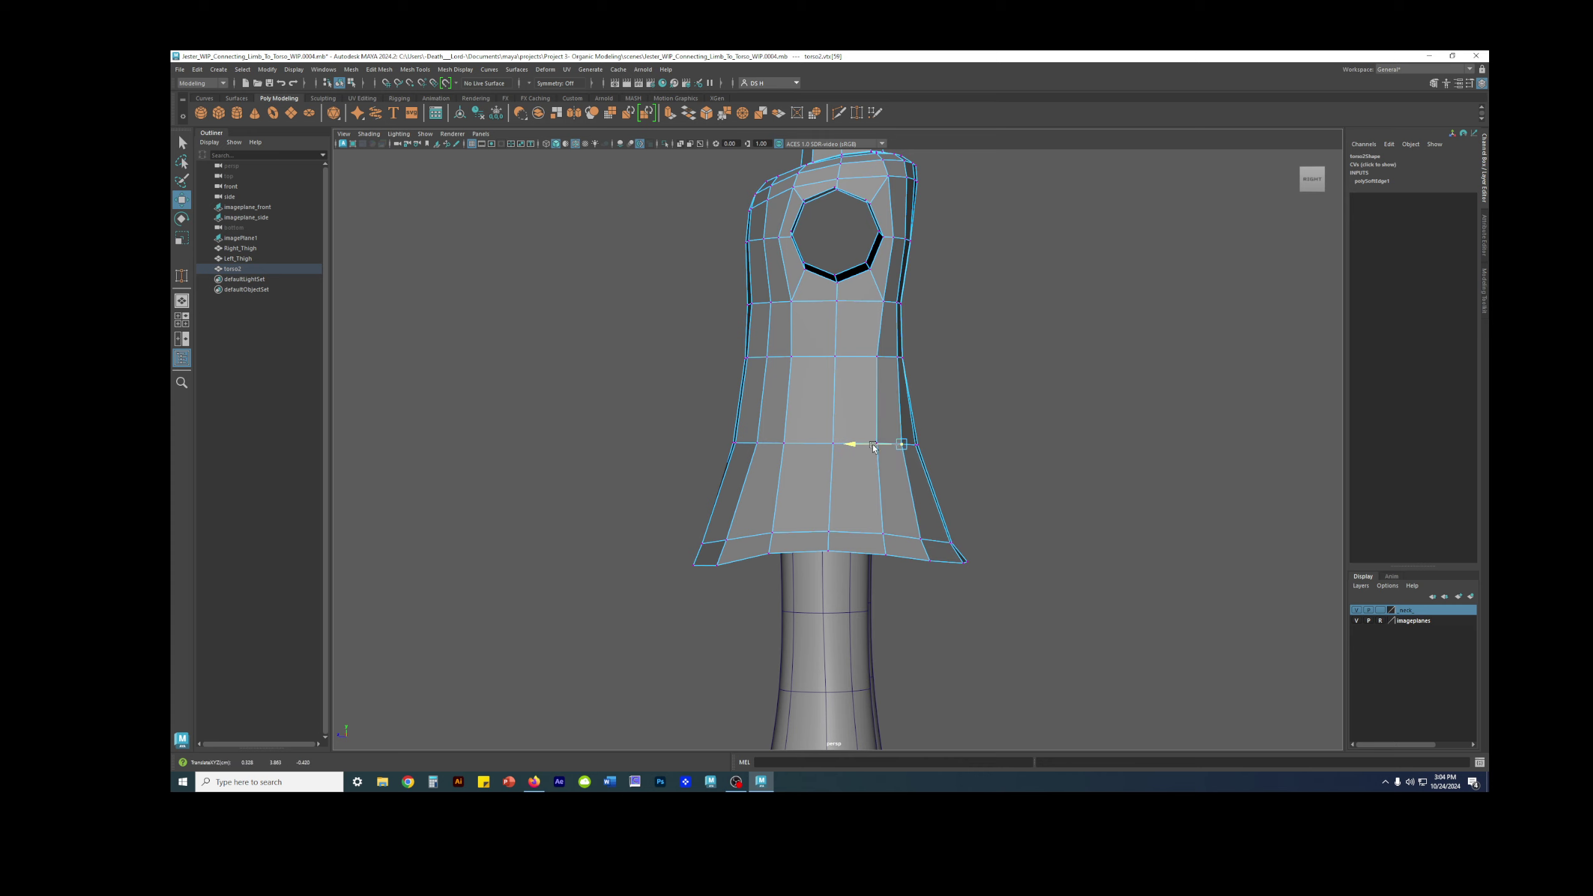
left_click_drag(901, 517, 860, 439, "alt")
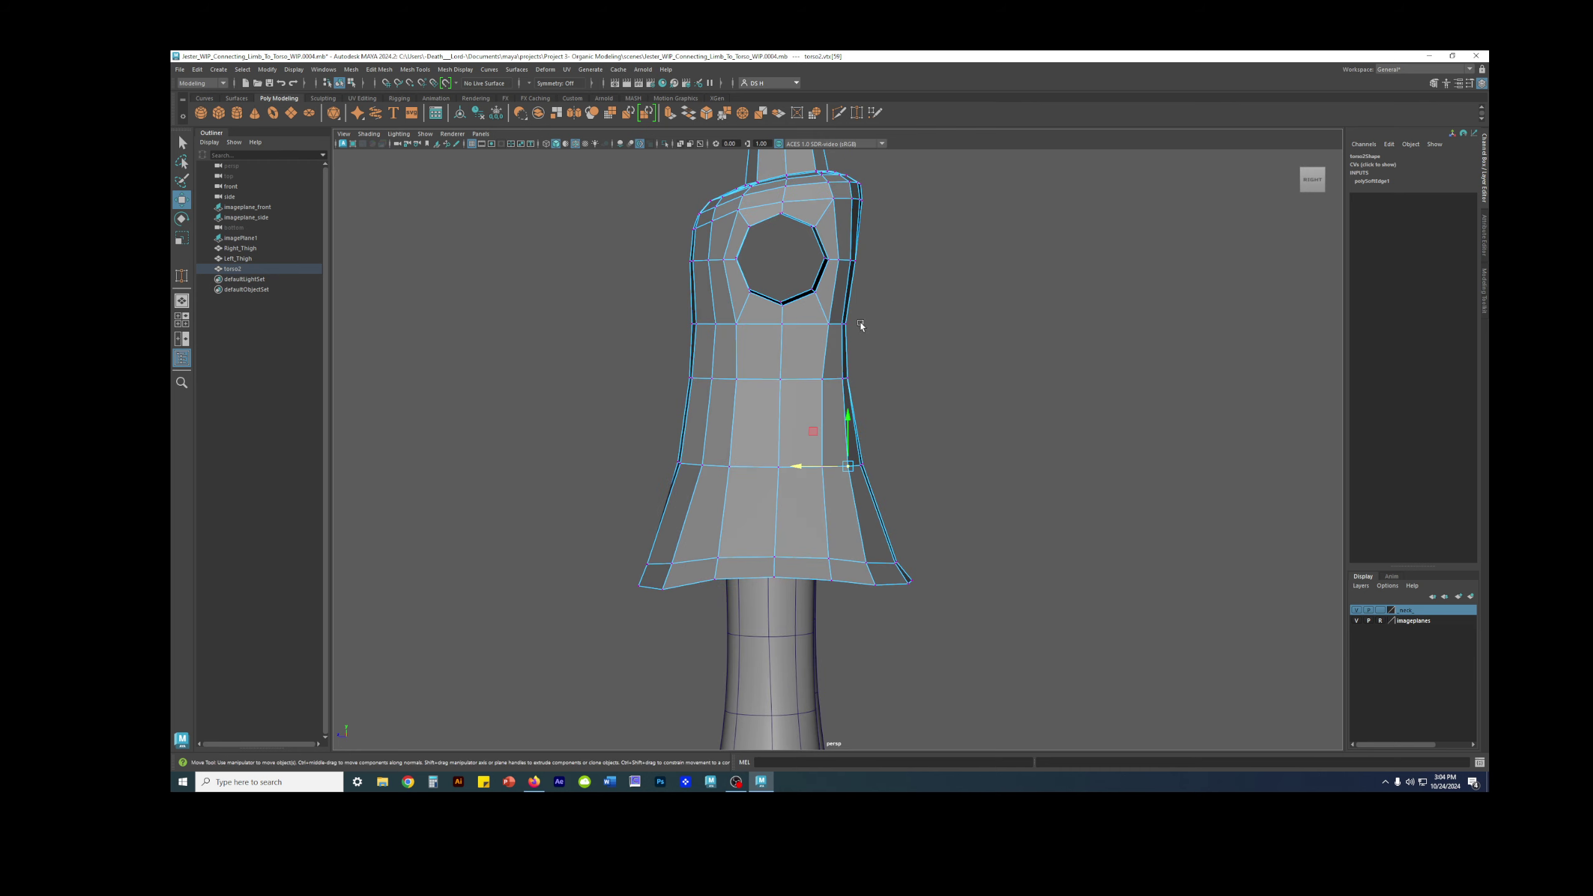
Select the face at the torso's centre back just below arm level and nudge it along Z in side view.
middle_click_drag(859, 322, 838, 384, "alt")
right_click_drag(838, 384, 866, 396, "alt")
left_click_drag(866, 396, 773, 396, "alt")
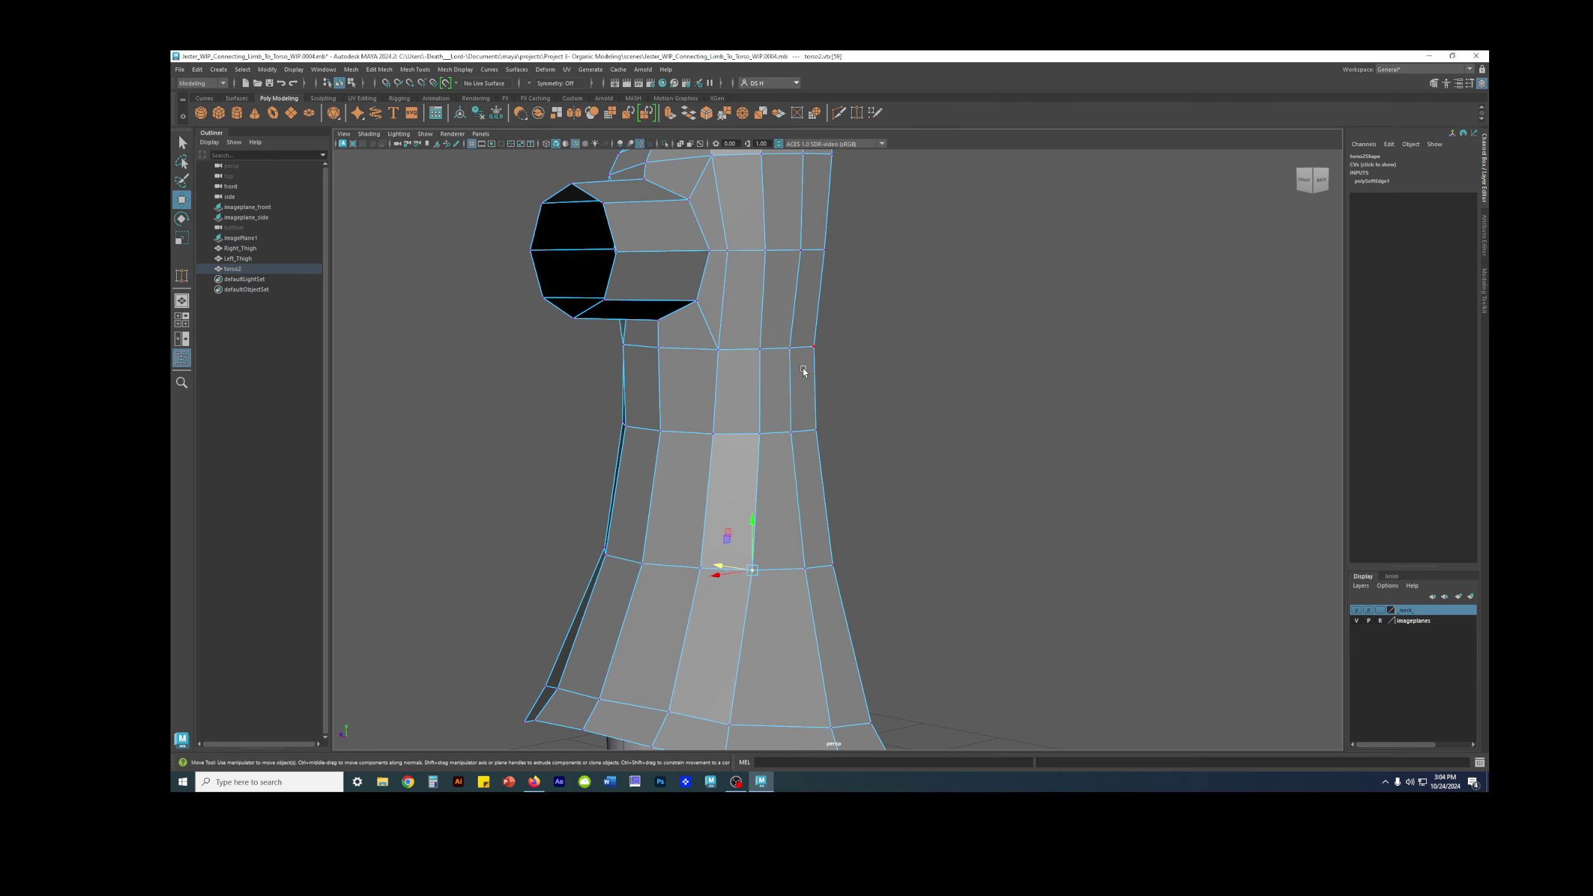
right_click_drag(788, 511, 801, 437)
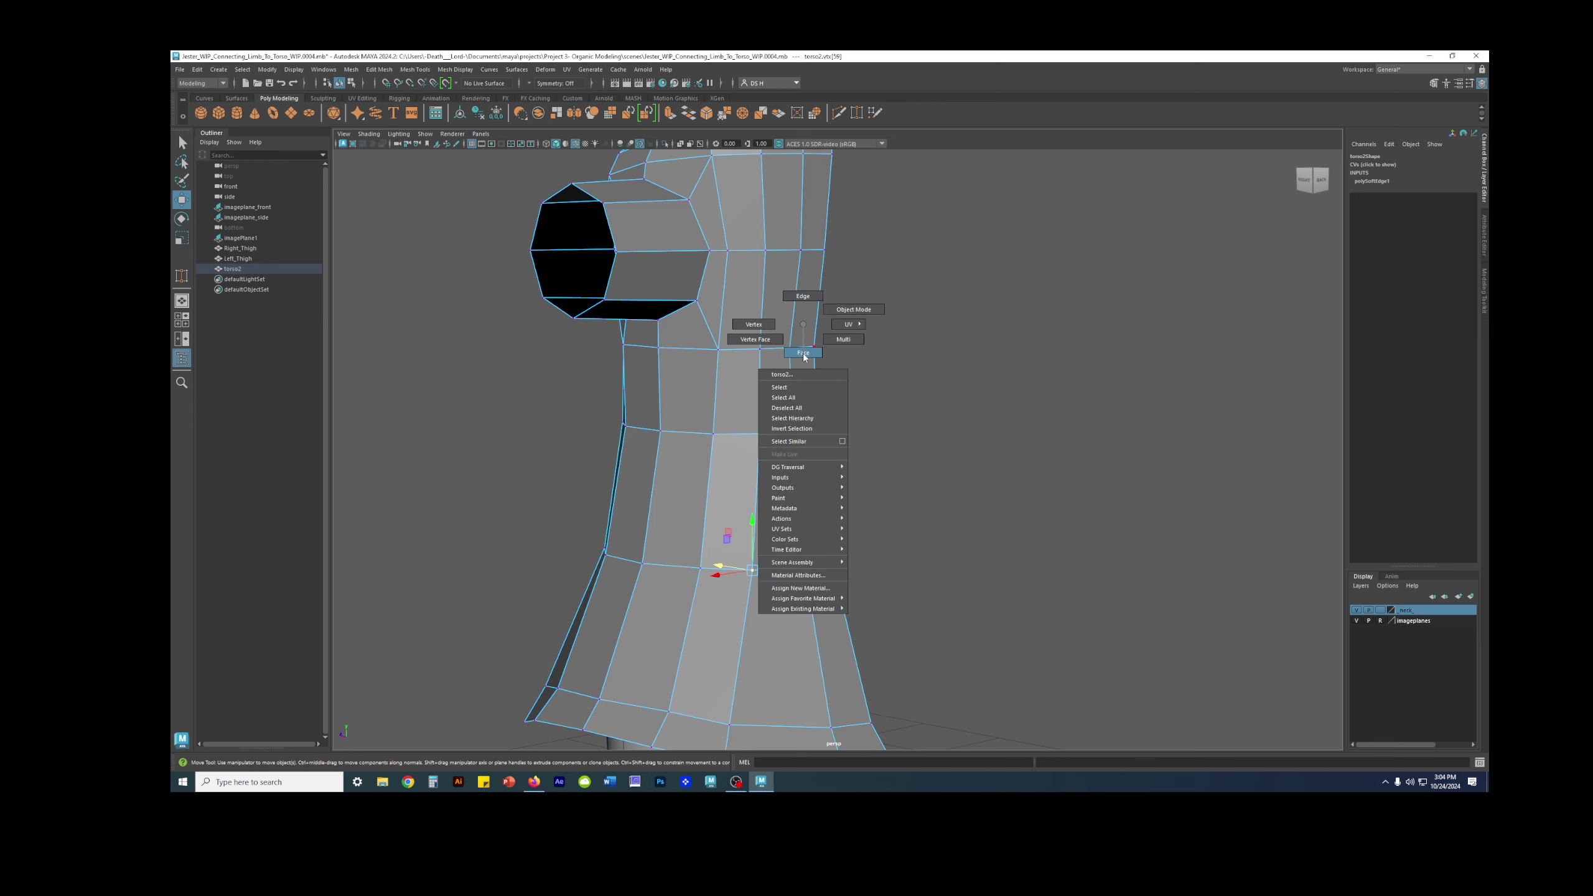
right_click_drag(803, 355, 804, 357)
left_click(807, 385)
left_click_drag(812, 392, 856, 418, "alt")
right_click_drag(815, 316, 820, 348)
left_click_drag(820, 347, 1026, 387, "alt")
left_click_drag(773, 413, 774, 413)
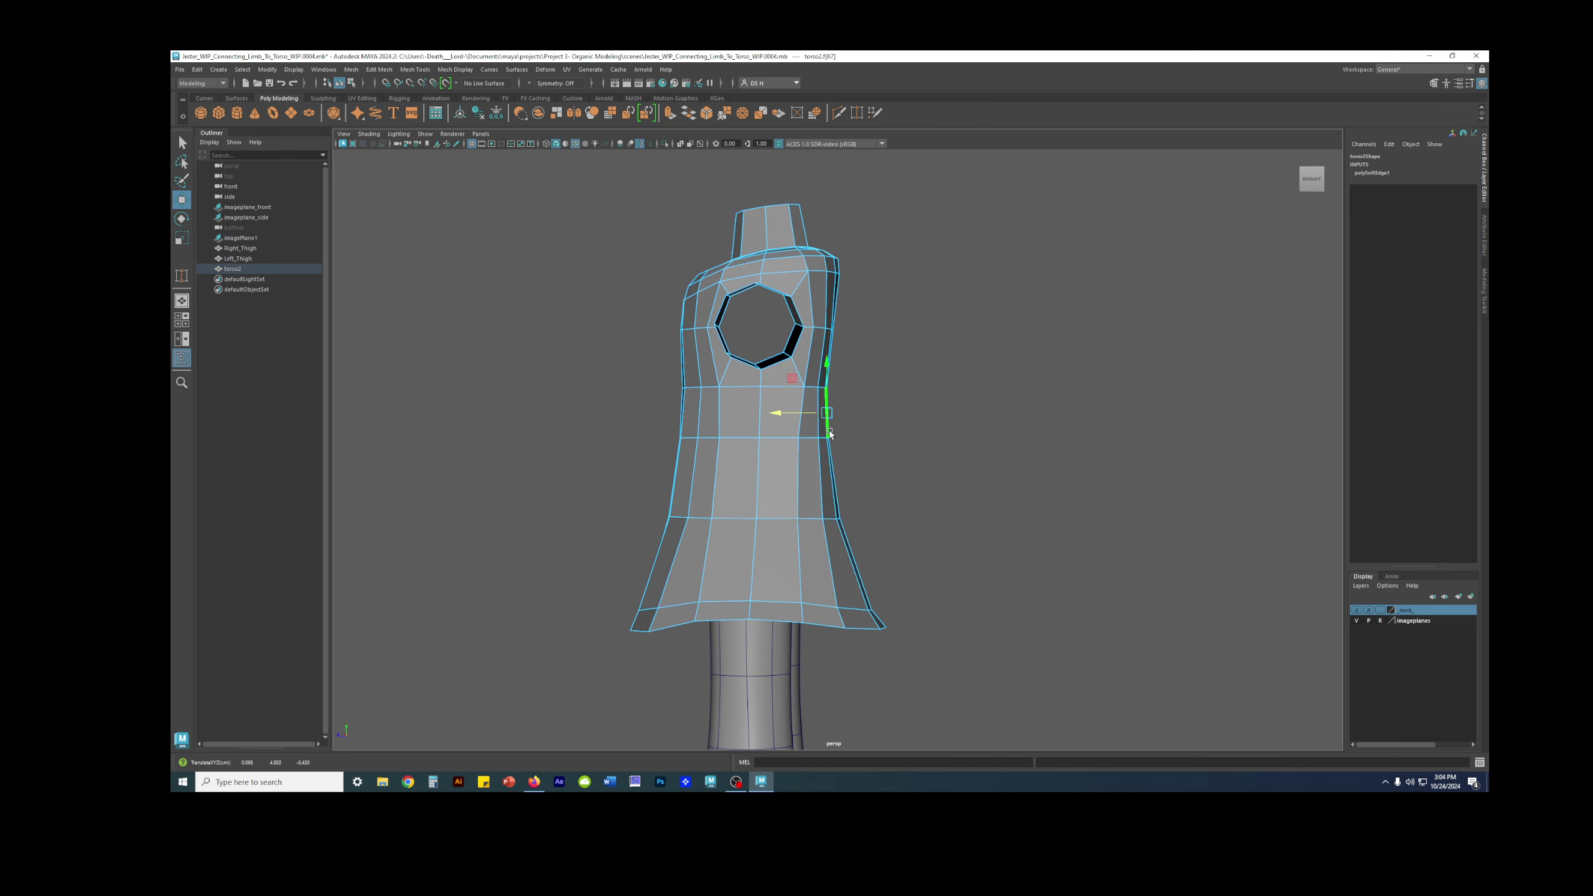
Inspect the adjusted torso and arm in smooth preview from several angles together with the thighs.
key("3")
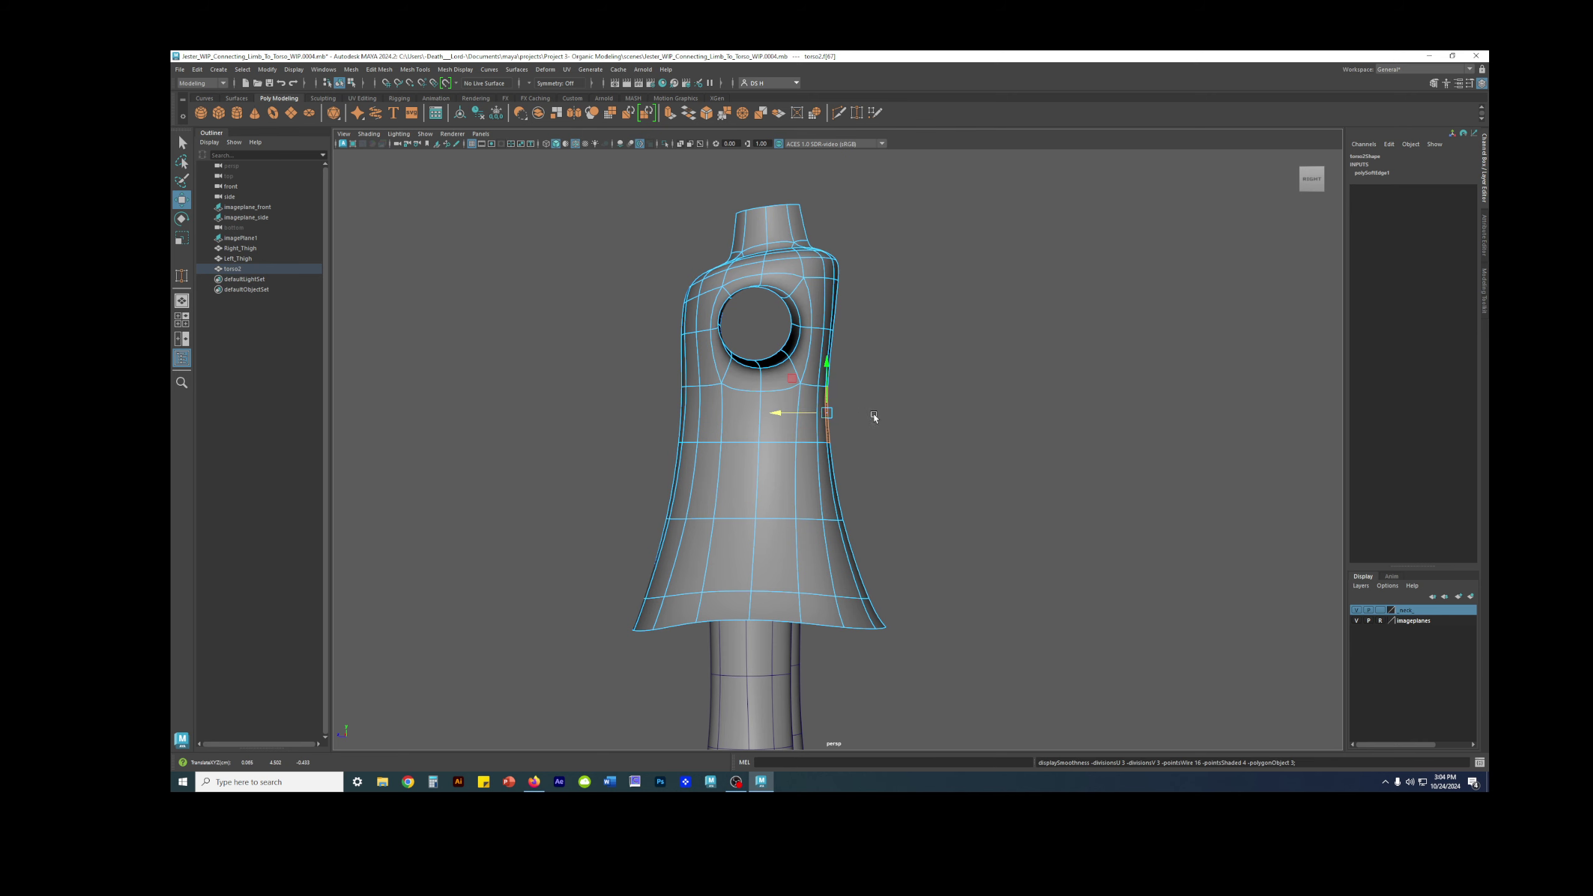
left_click_drag(874, 417, 788, 433, "alt")
right_click_drag(797, 420, 878, 370)
left_click(1064, 324)
left_click_drag(1060, 370, 783, 357, "alt")
scroll(944, 372, "up", 5)
left_click_drag(945, 372, 973, 560, "alt")
left_click(775, 423)
key("3")
right_click_drag(974, 561, 621, 502, "alt")
left_click_drag(621, 503, 803, 440, "alt")
left_click(1049, 453)
left_click_drag(1051, 453, 925, 384, "alt")
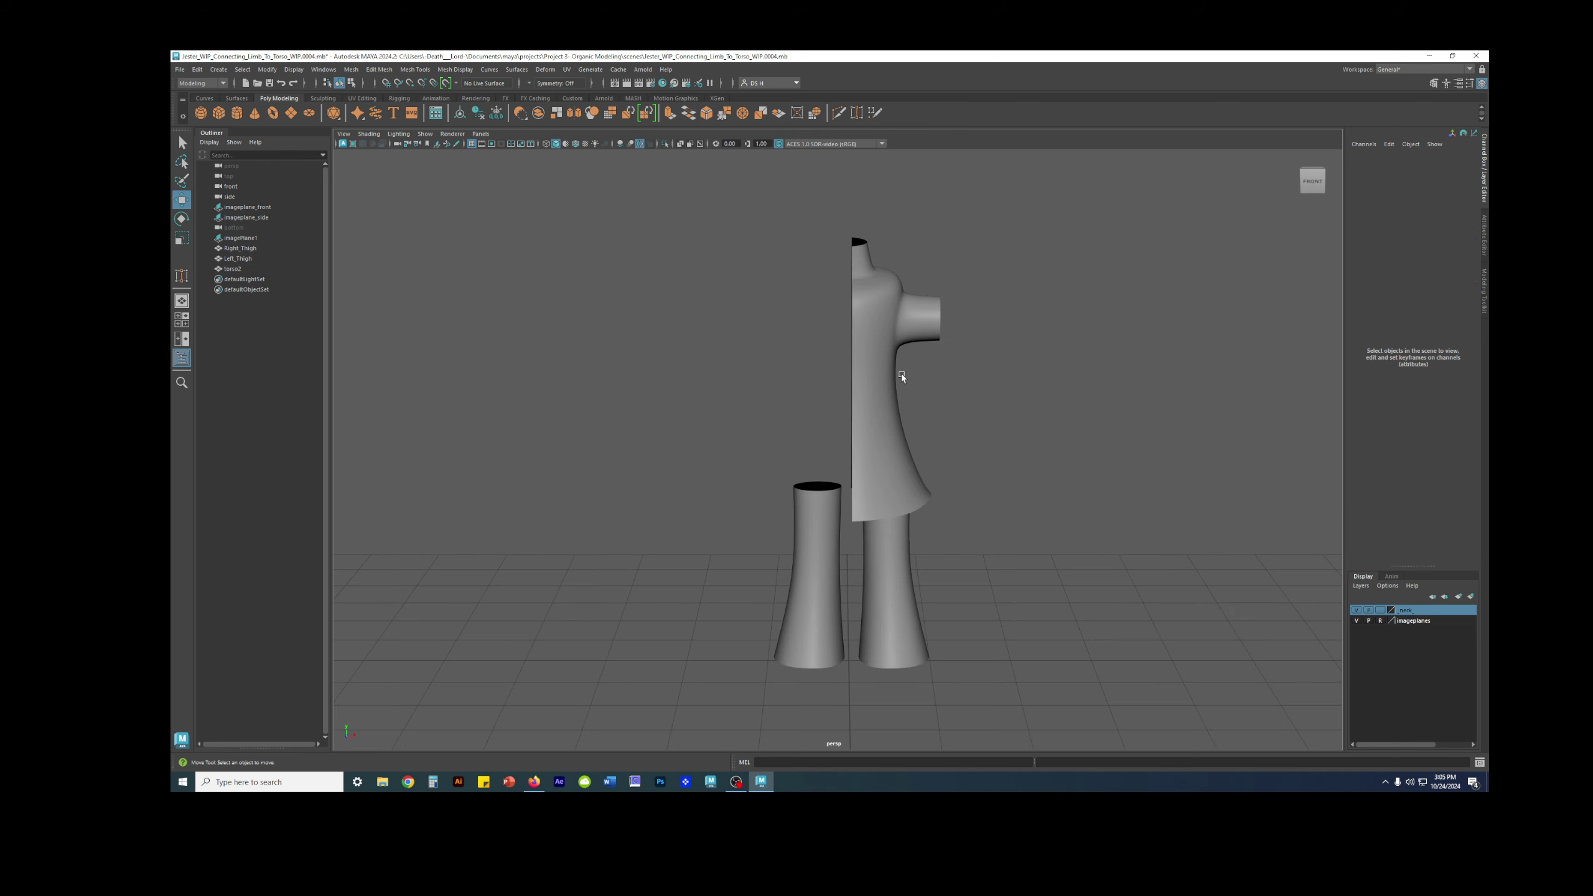
Select the half torso, turn off its smooth preview and open the Duplicate Special options.
left_click(878, 356)
key("1")
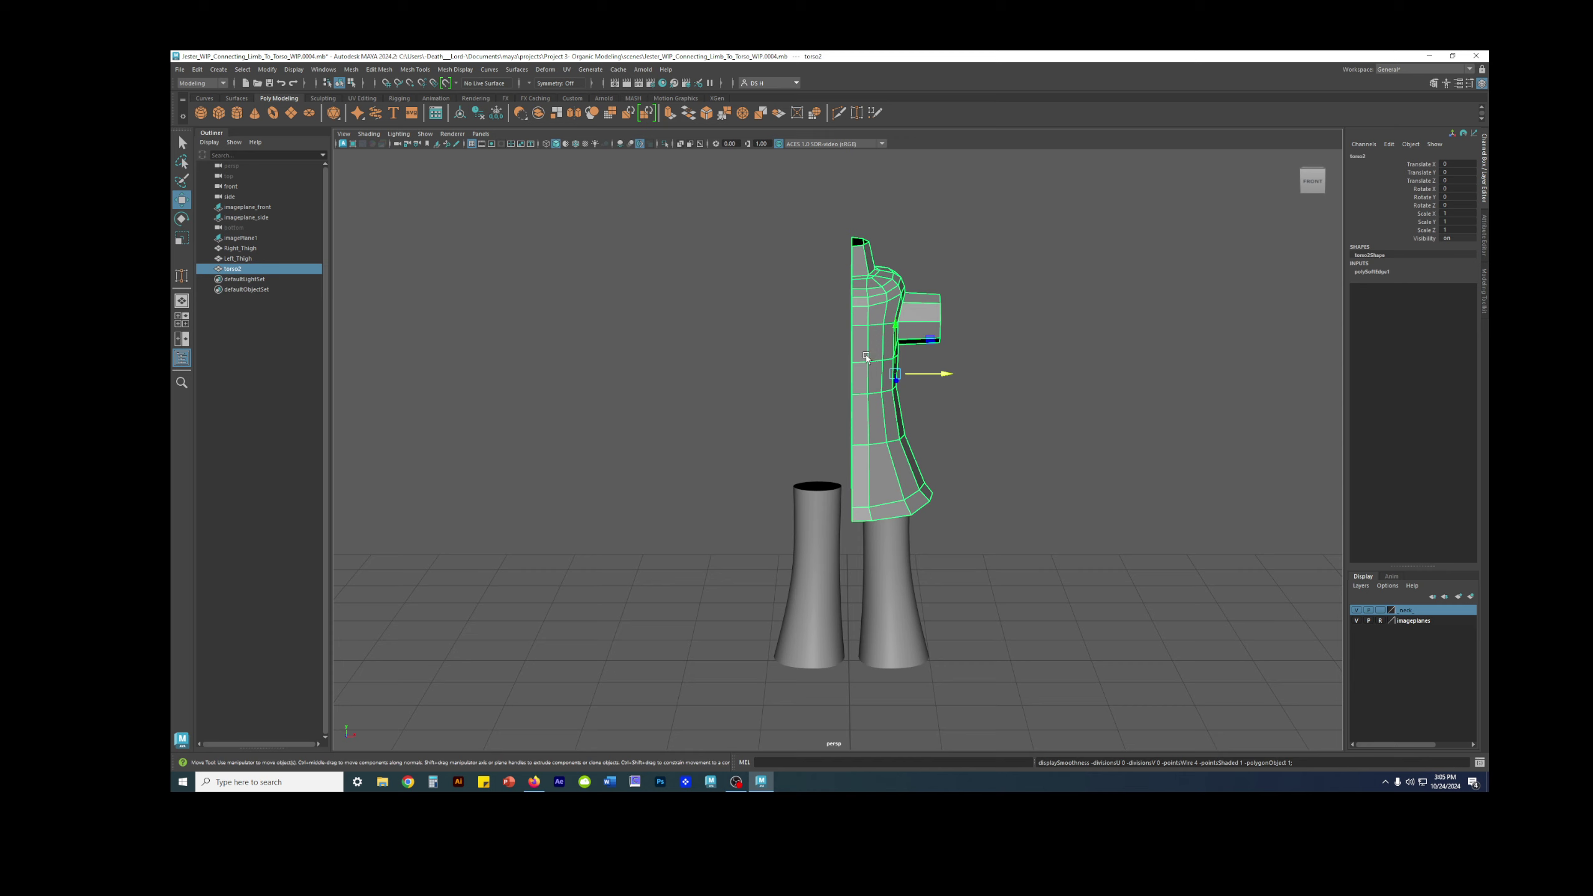
left_click(198, 70)
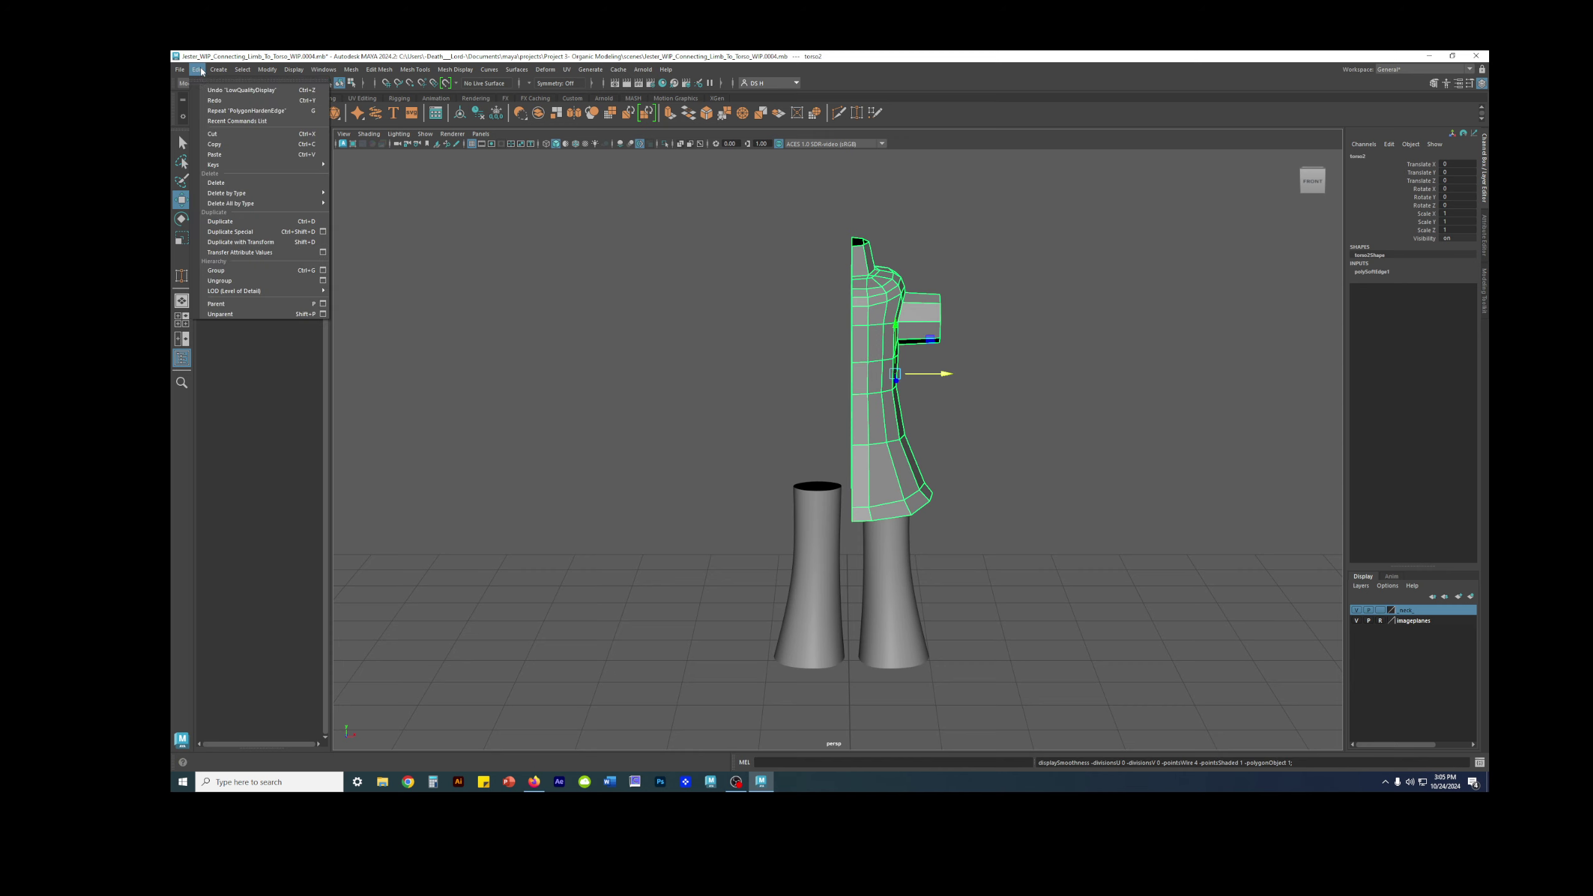
left_click(323, 232)
left_click_drag(404, 211, 633, 210)
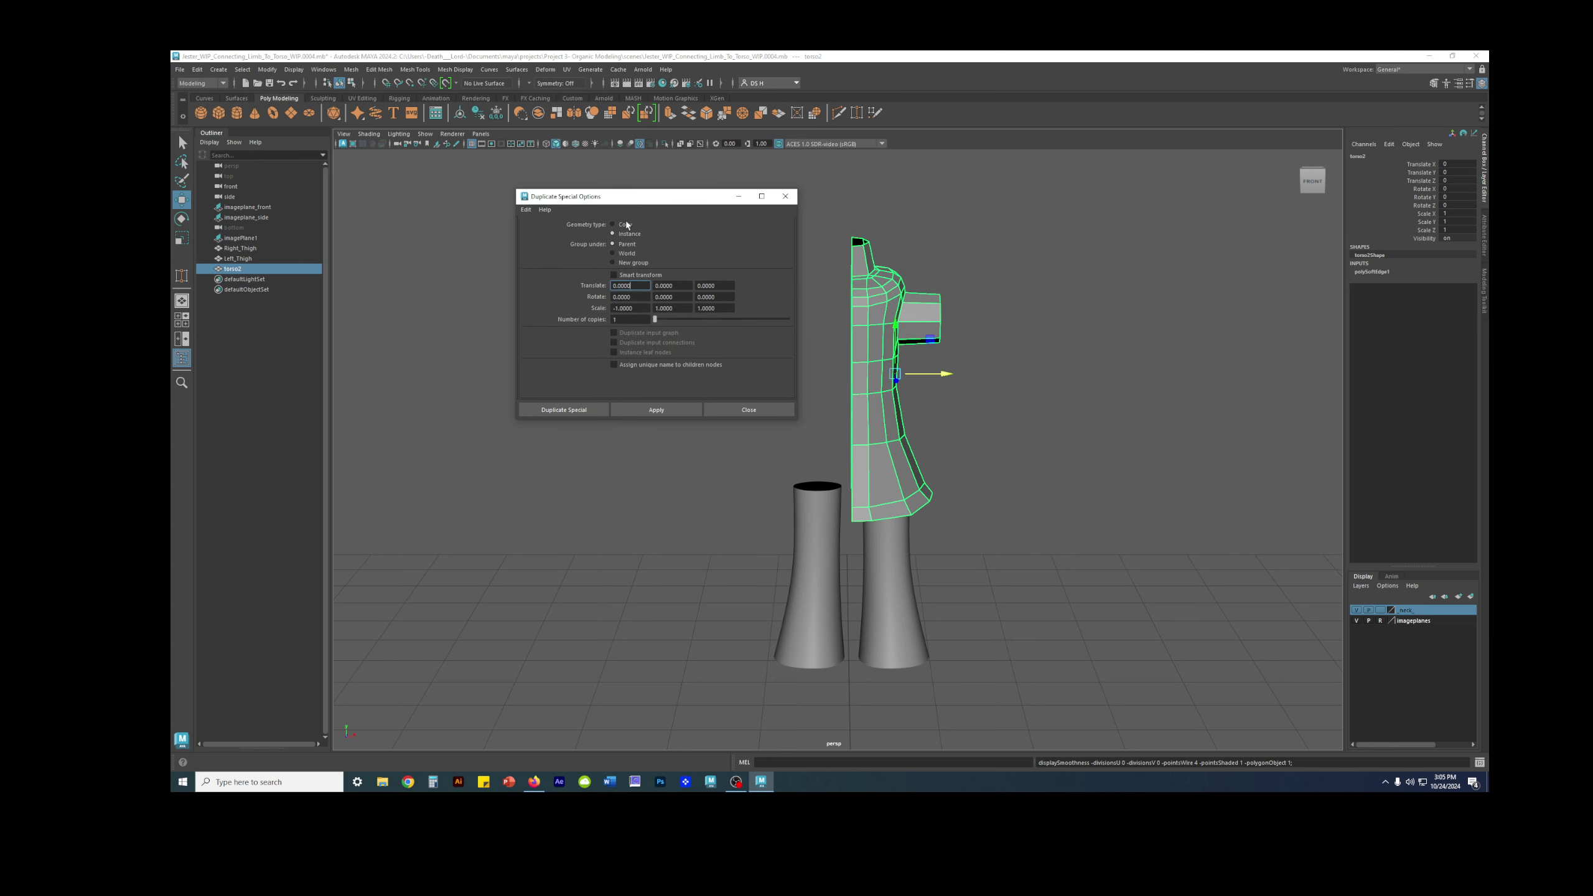
left_click(656, 409)
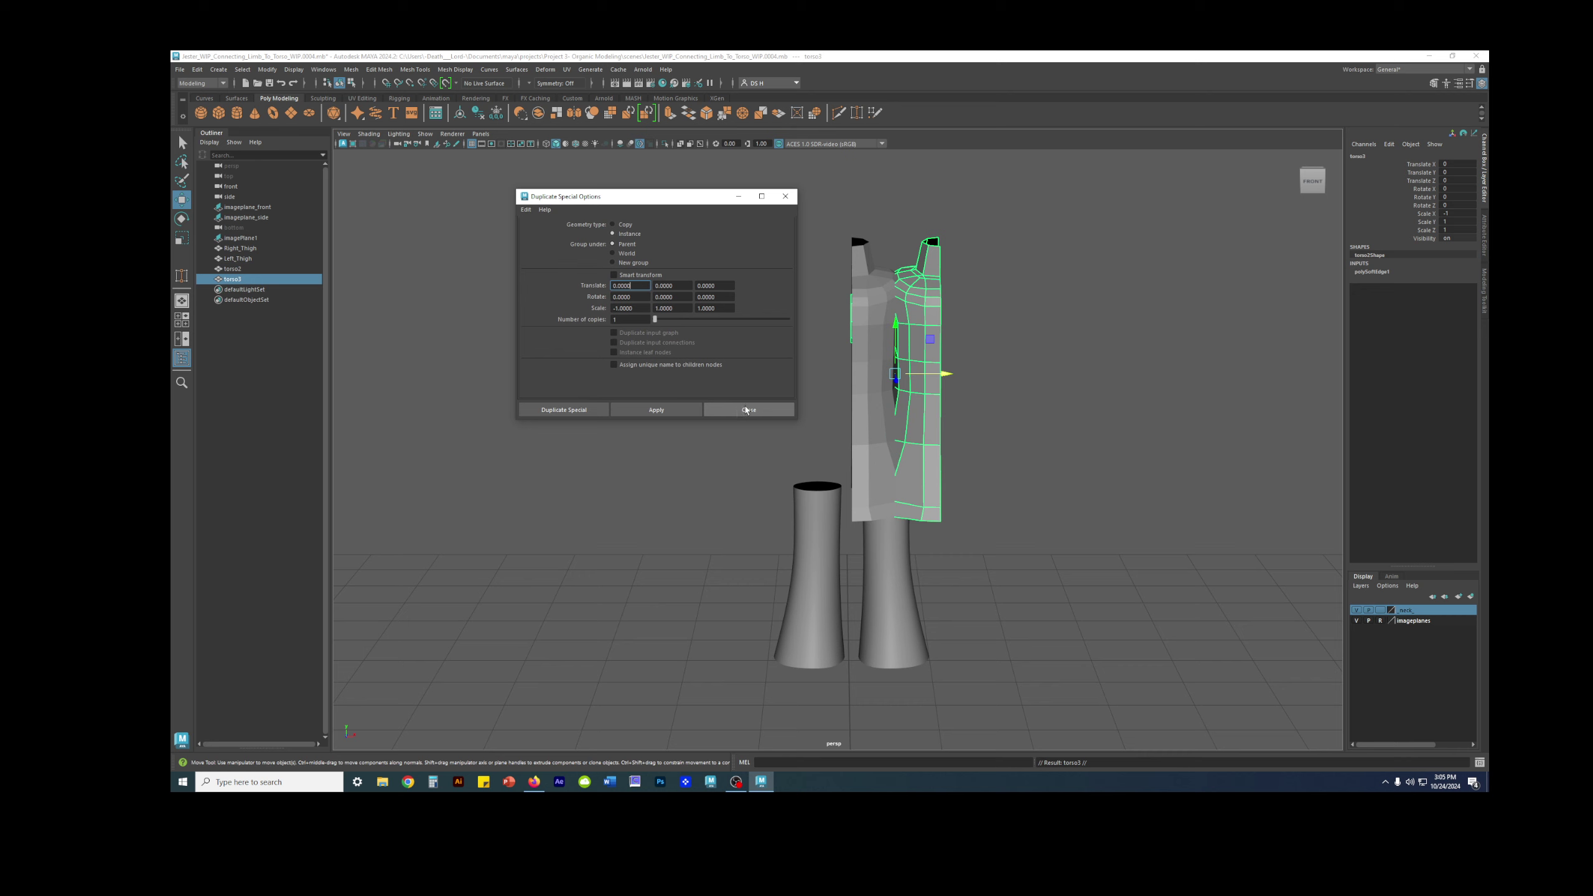
scroll(1115, 375, "up", 1)
key("ctrl+z")
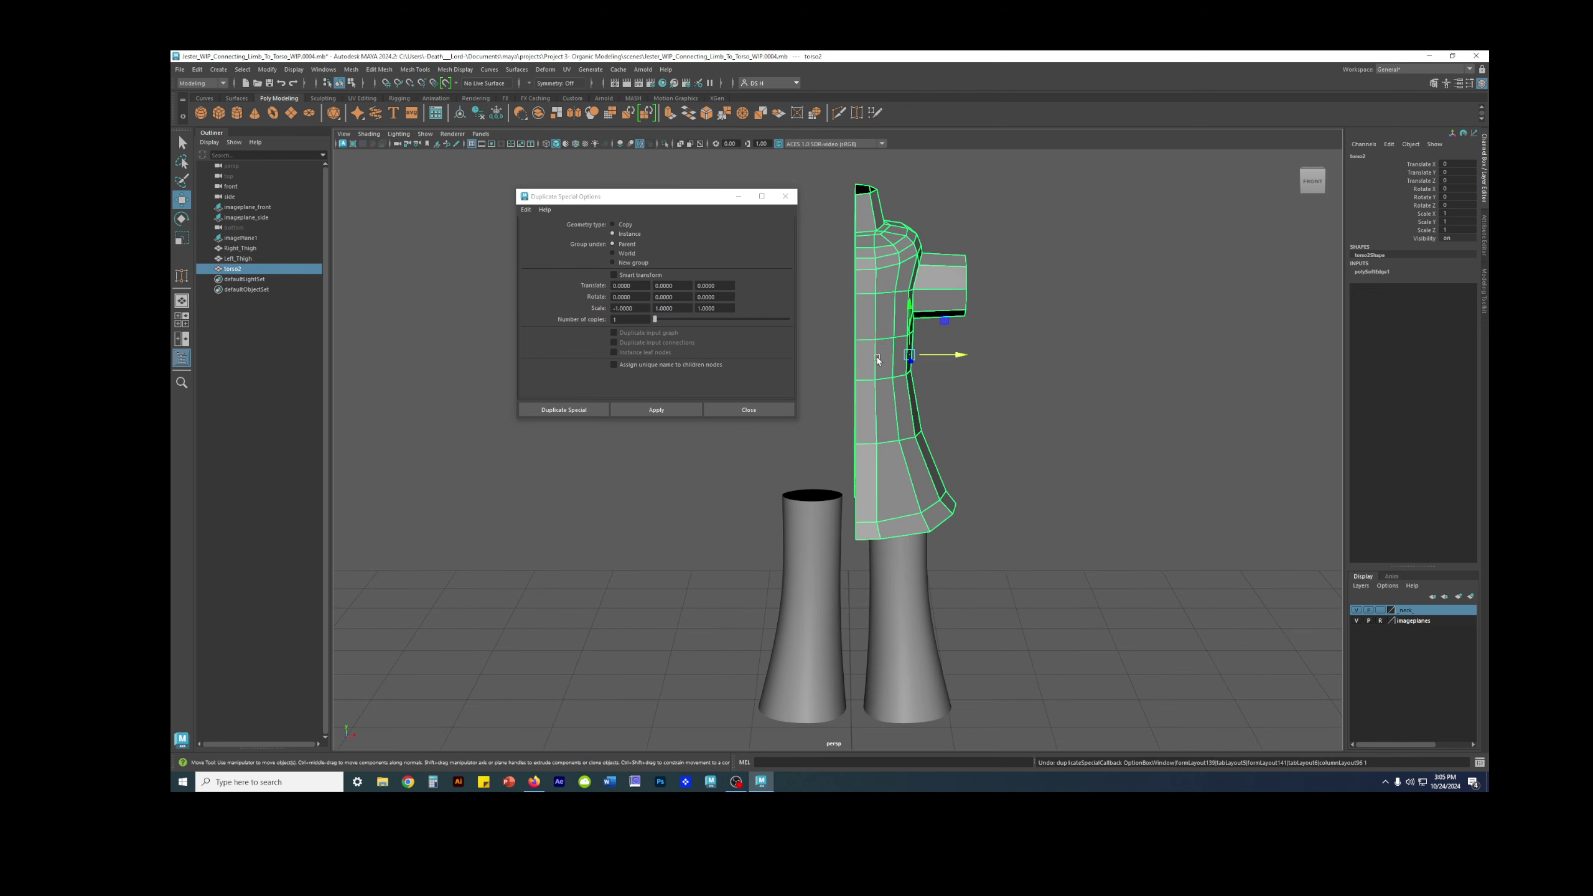
left_click_drag(909, 355, 923, 354)
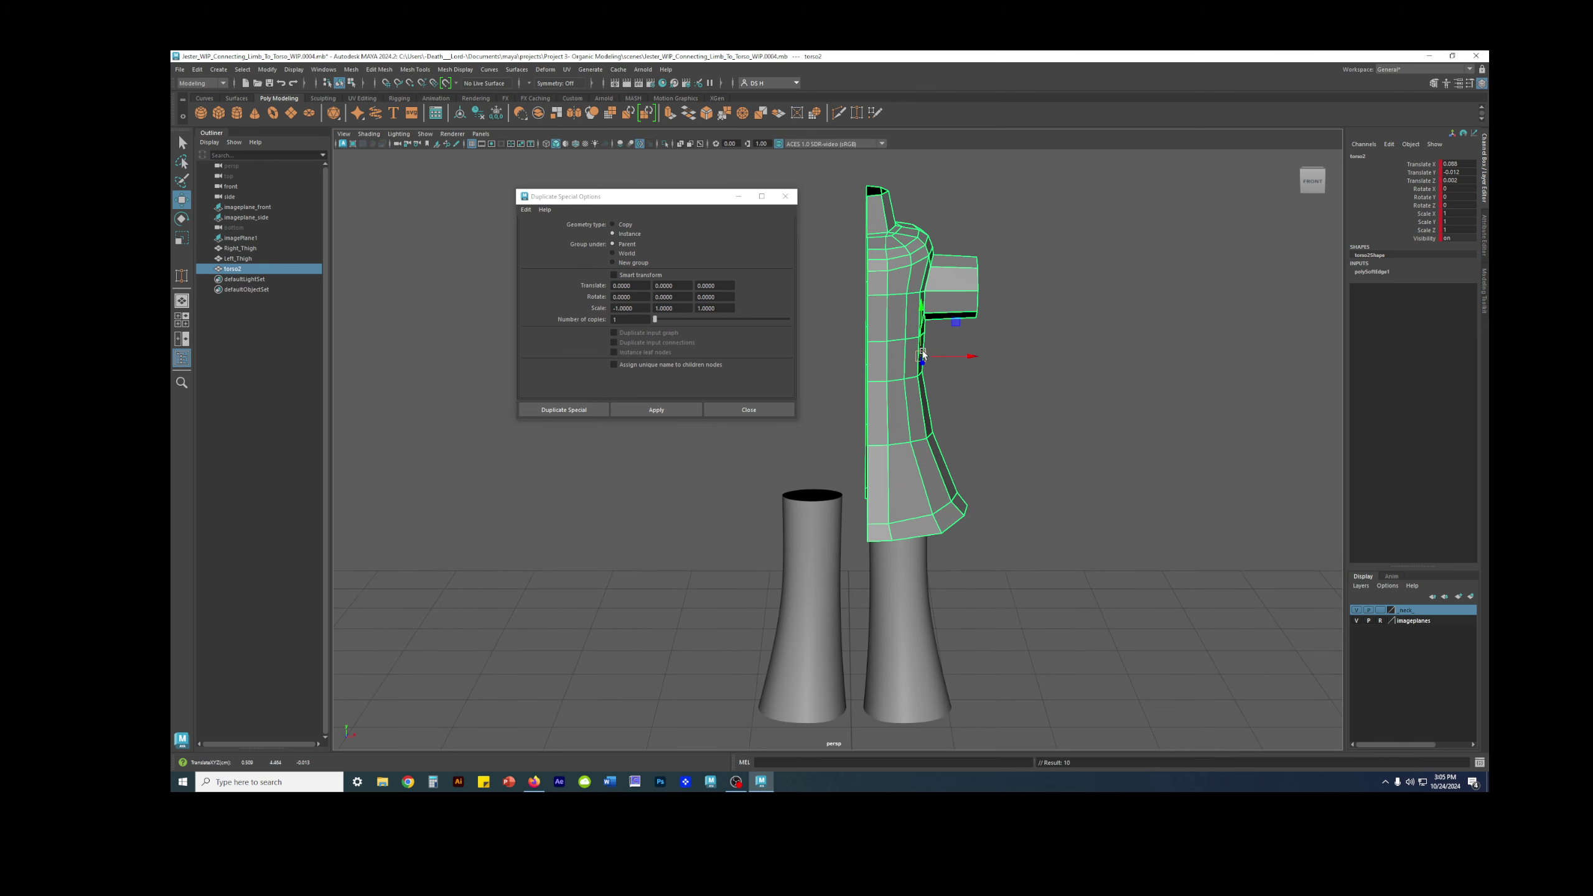
key("ctrl+z")
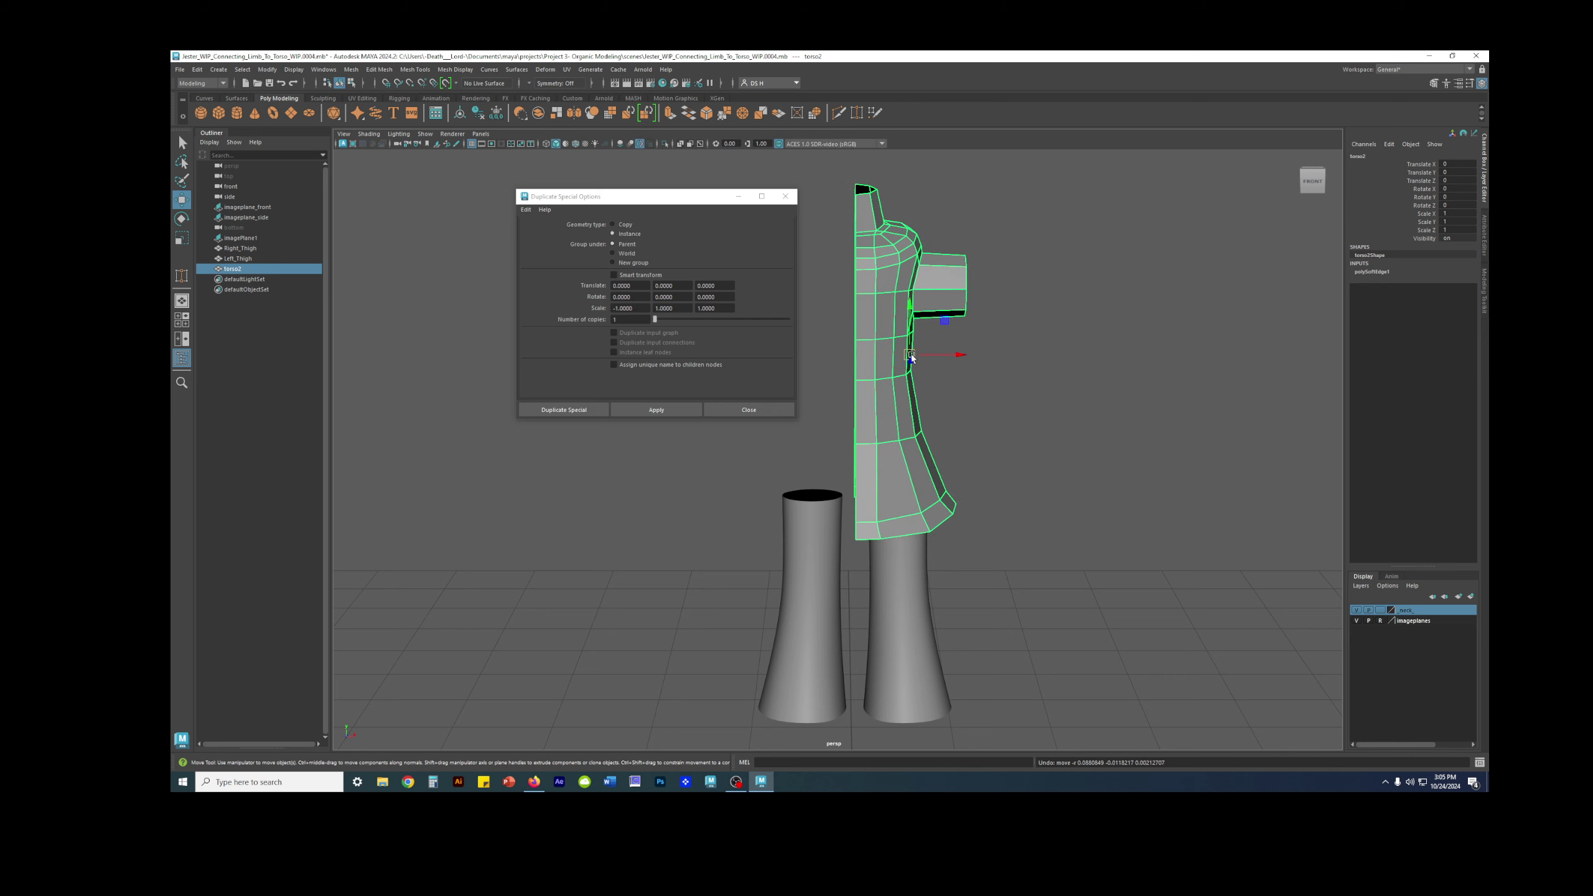
In front view, move the half torso's pivot to its centre edge, snapped to the grid's centre line.
key("space")
key("space")
left_click_drag(719, 197, 1132, 191)
middle_click_drag(803, 542, 752, 456, "alt")
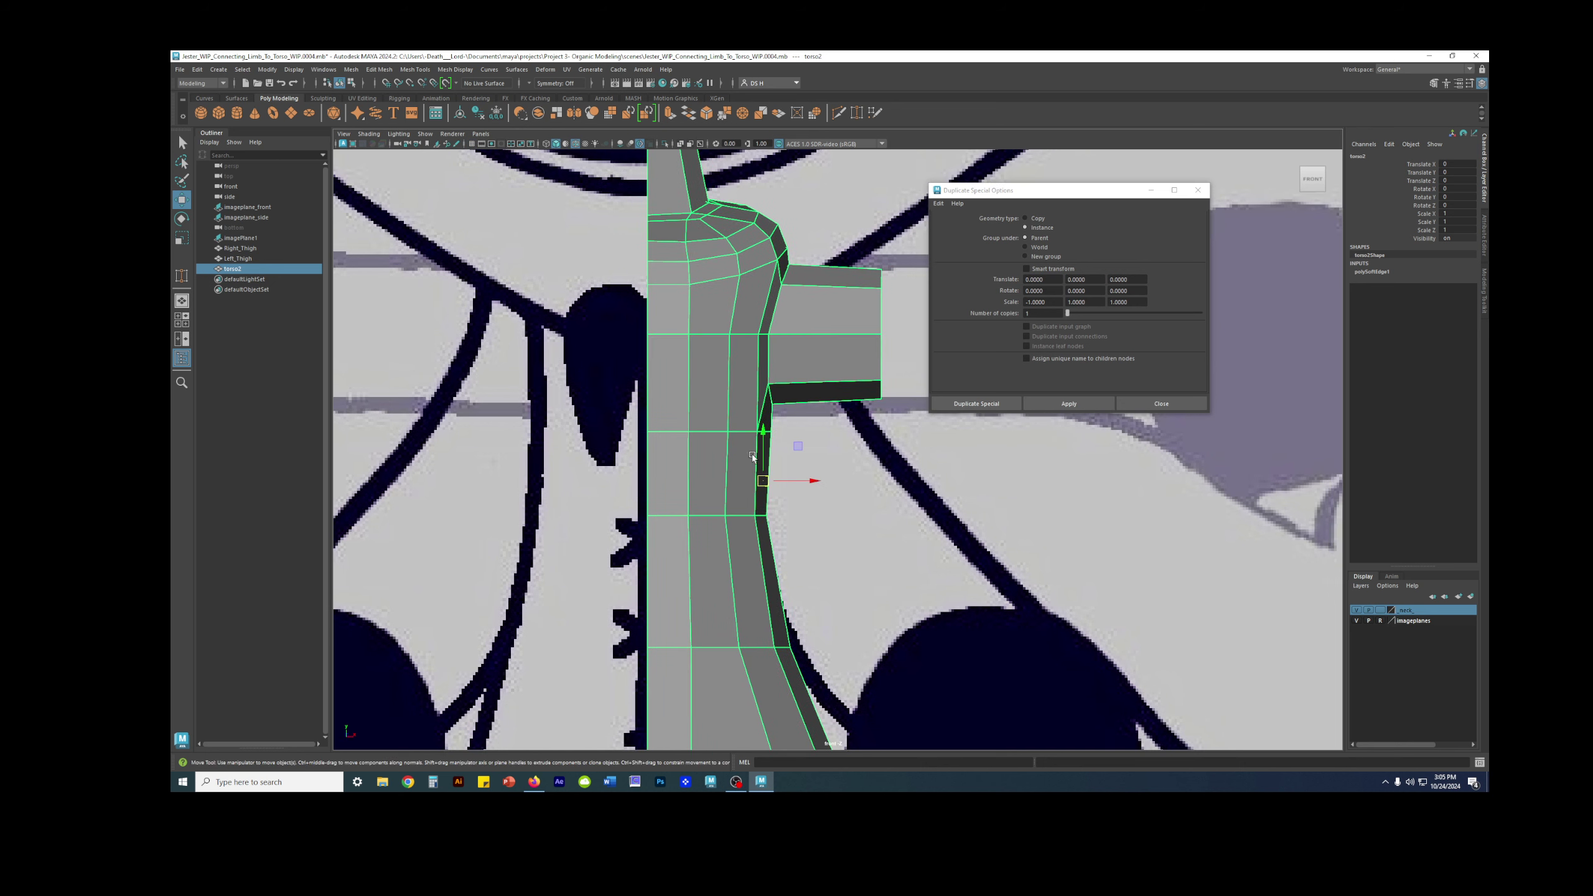
key("d")
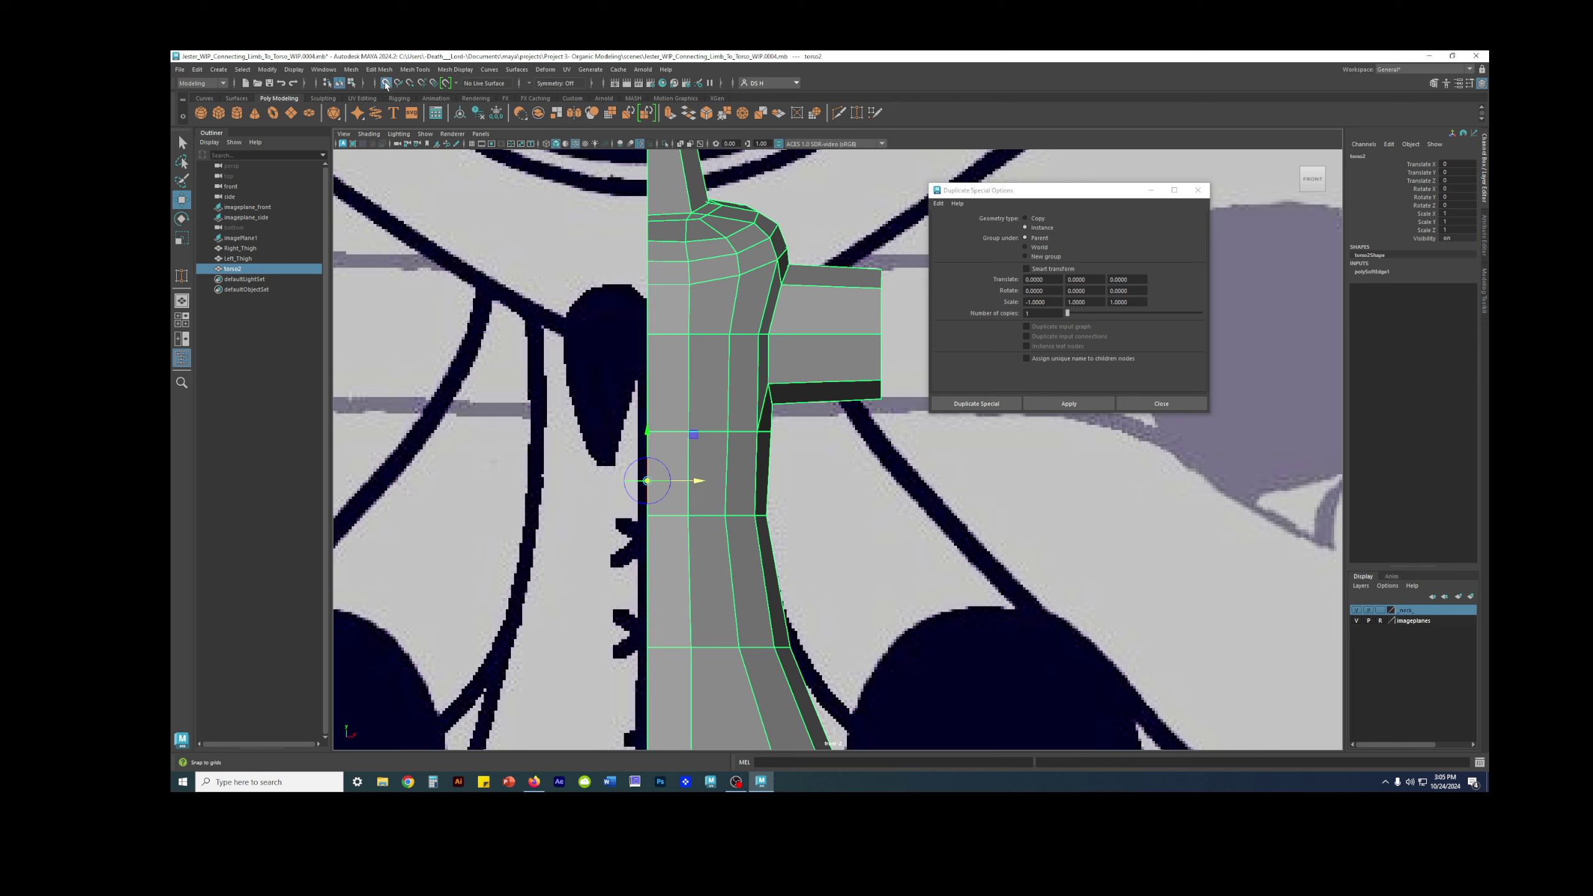
key("d")
Mirror the half torso with Duplicate Special as an instance scaled -1 in X, close the options and deselect.
right_click_drag(941, 524, 827, 514, "alt")
scroll(813, 230, "down", 3)
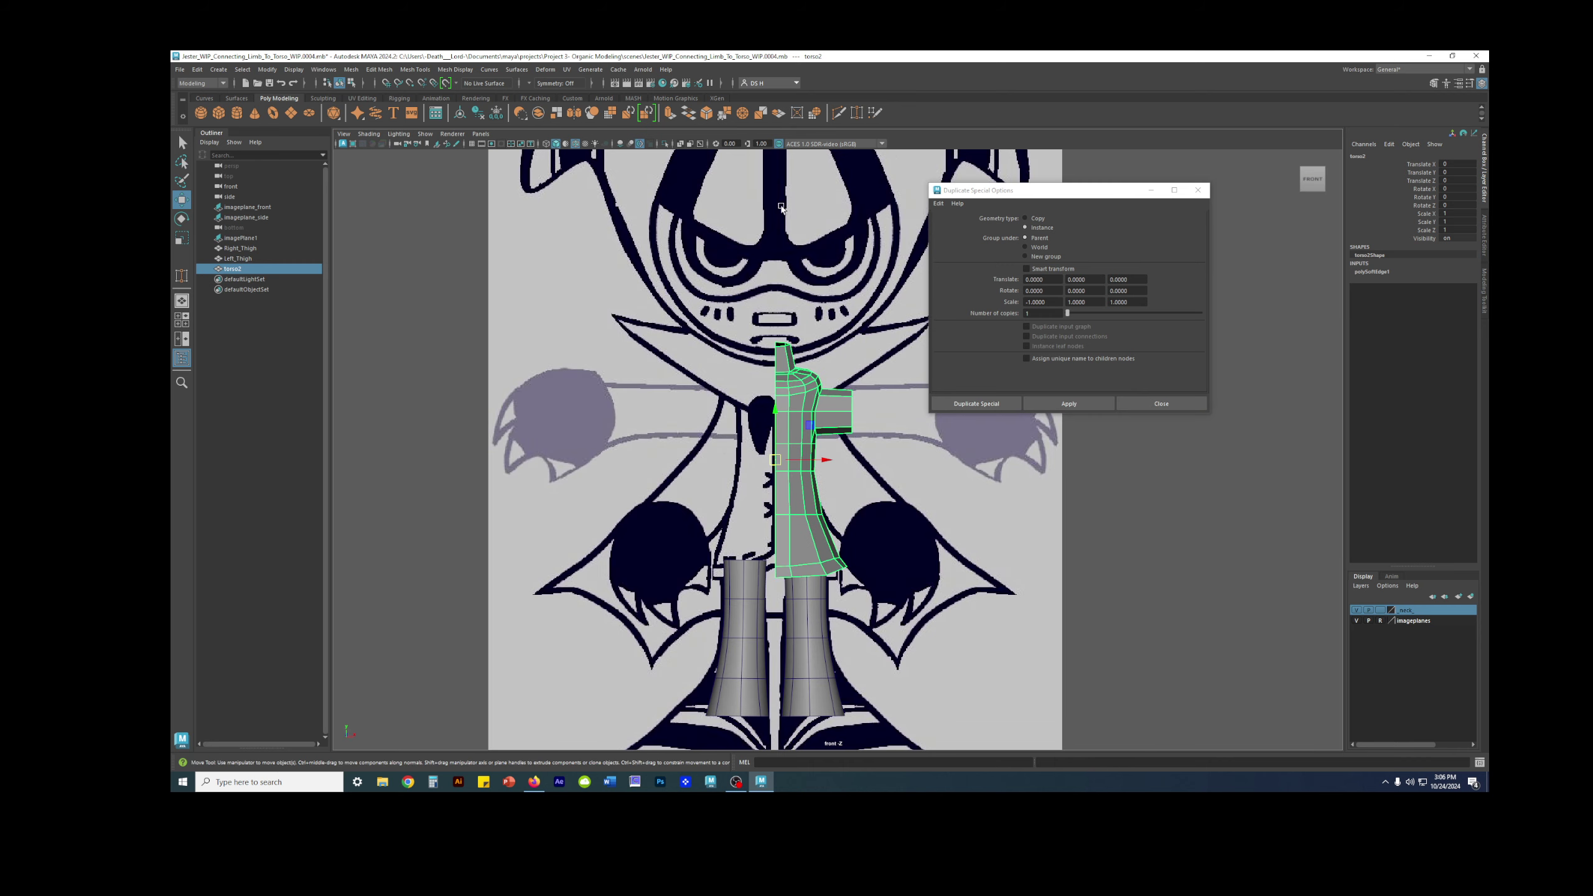
scroll(952, 583, "down", 2)
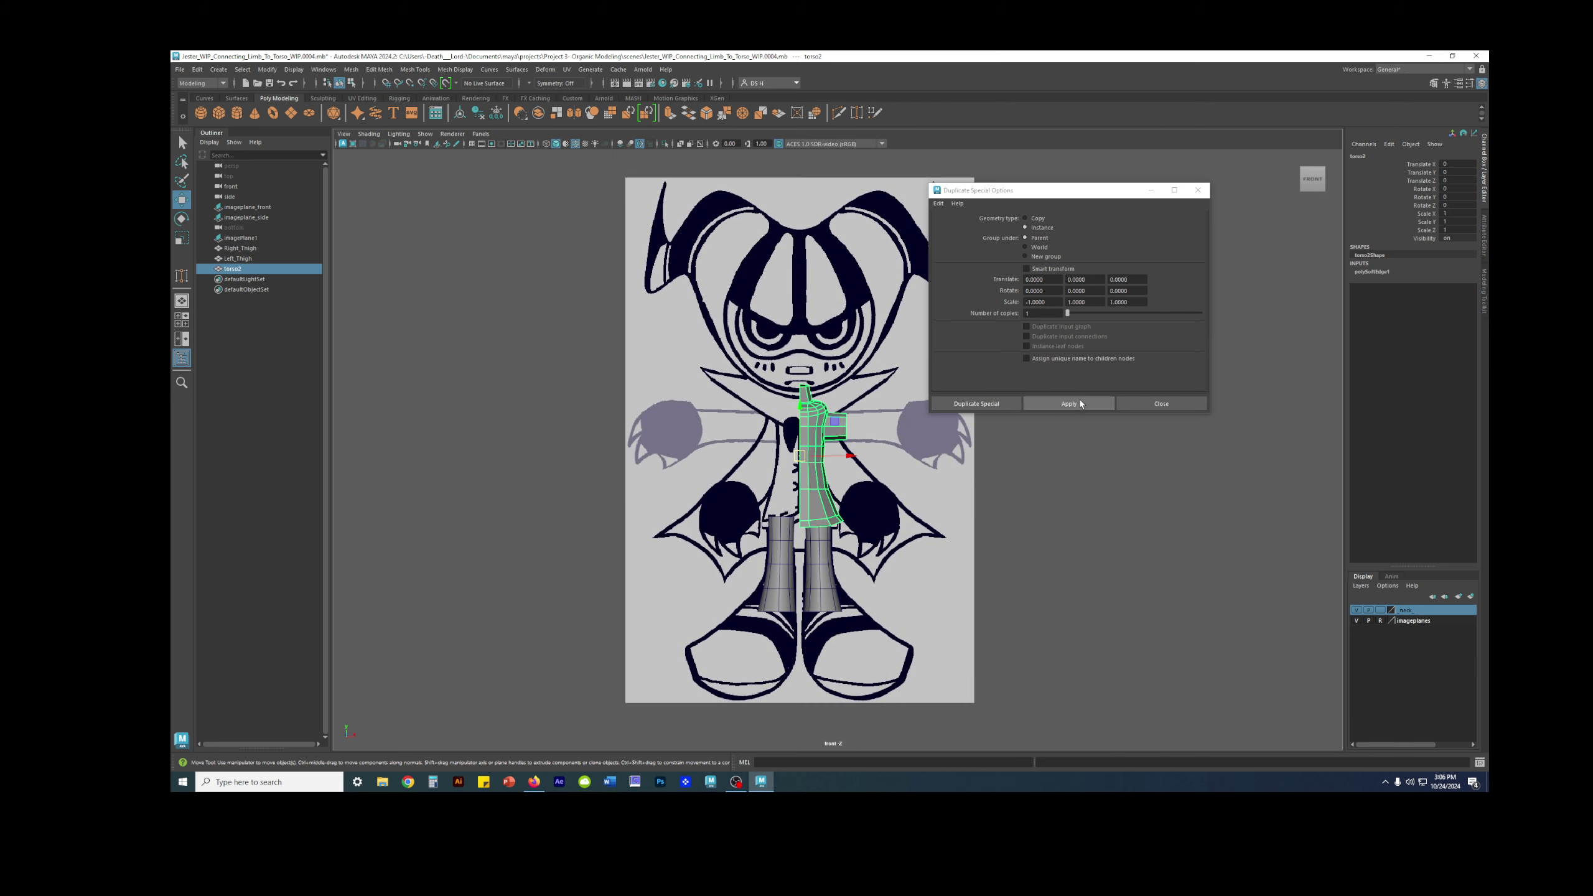
left_click(1080, 403)
left_click(1162, 404)
scroll(1066, 433, "up", 3)
left_click(1229, 437)
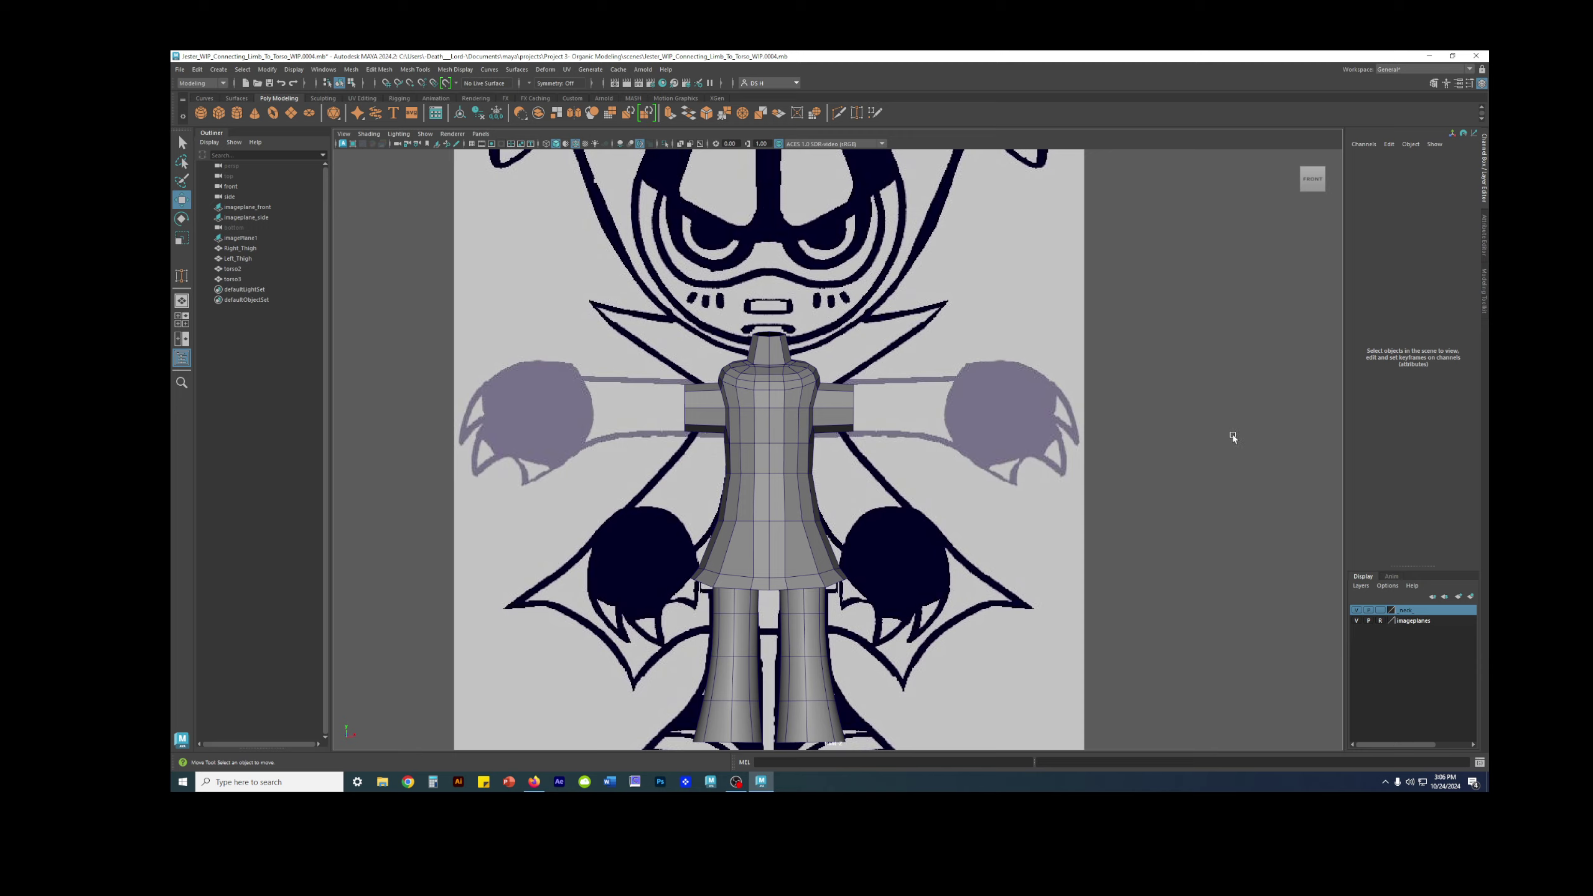
Inspect the mirrored torso and arms in perspective with the original half in smooth preview.
key("space")
key("space")
left_click_drag(962, 370, 823, 308, "alt")
left_click(820, 306)
key("3")
left_click(1052, 335)
left_click_drag(1008, 384, 1038, 303, "alt")
scroll(790, 388, "up", 4)
Insert an edge loop around the original half's arm close to the shoulder and check it in smooth preview.
left_click(1028, 349)
key("1")
middle_click_drag(1038, 303, 930, 406, "alt")
right_click_drag(930, 405, 1134, 477, "alt")
middle_click_drag(995, 349, 938, 372, "alt")
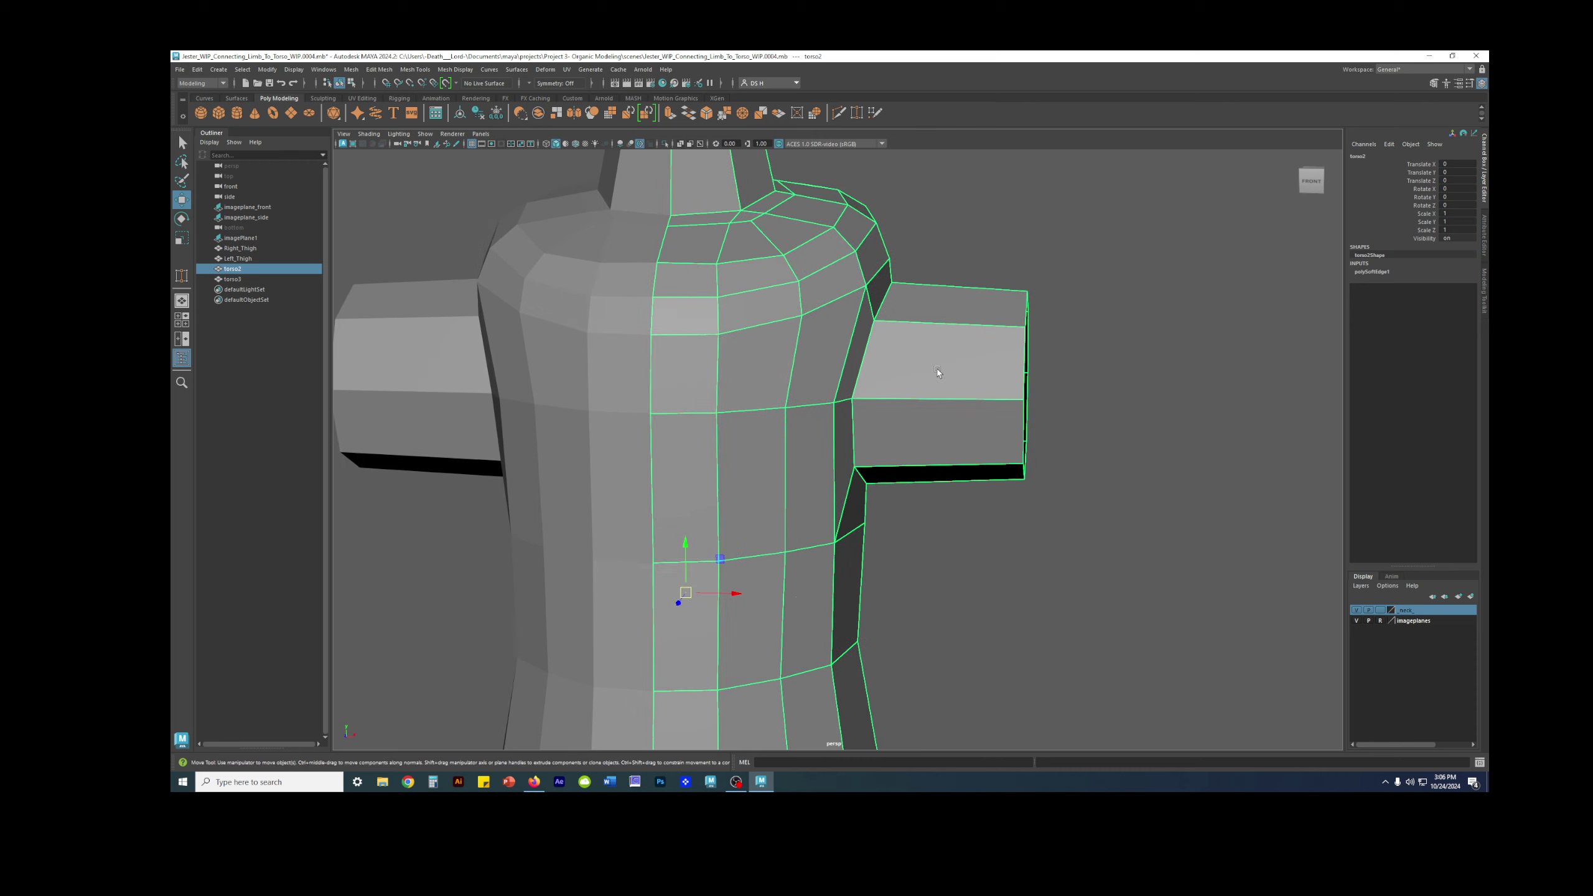
left_click_drag(936, 368, 949, 305, "alt")
right_click(970, 299, "shift")
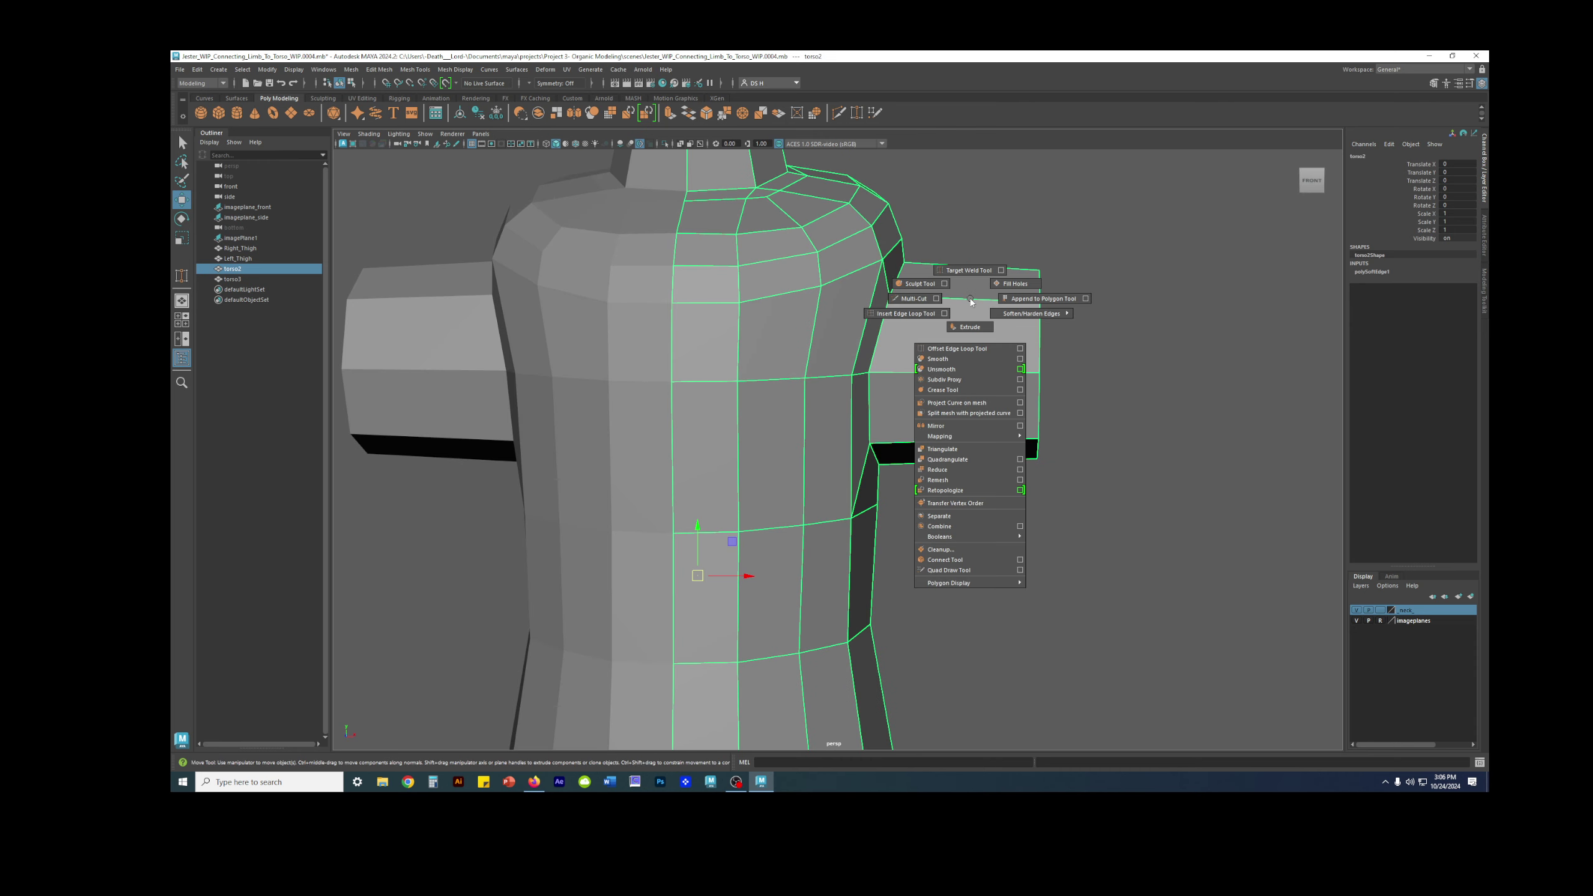
left_click(901, 313)
left_click_drag(969, 303, 959, 304)
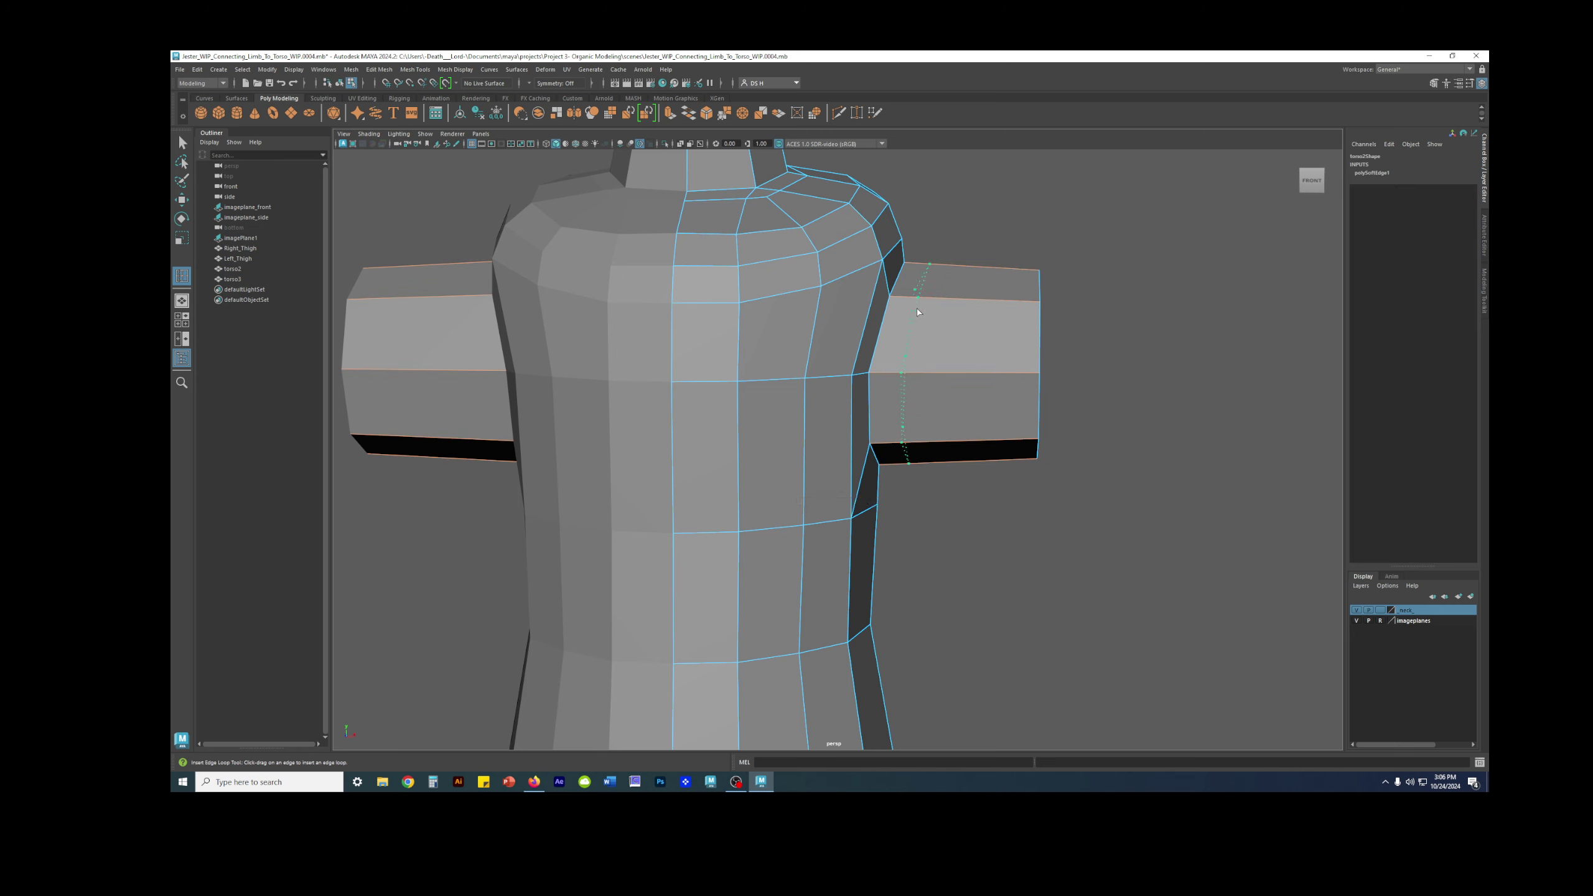
left_click_drag(917, 312, 912, 312)
key("w")
key("3")
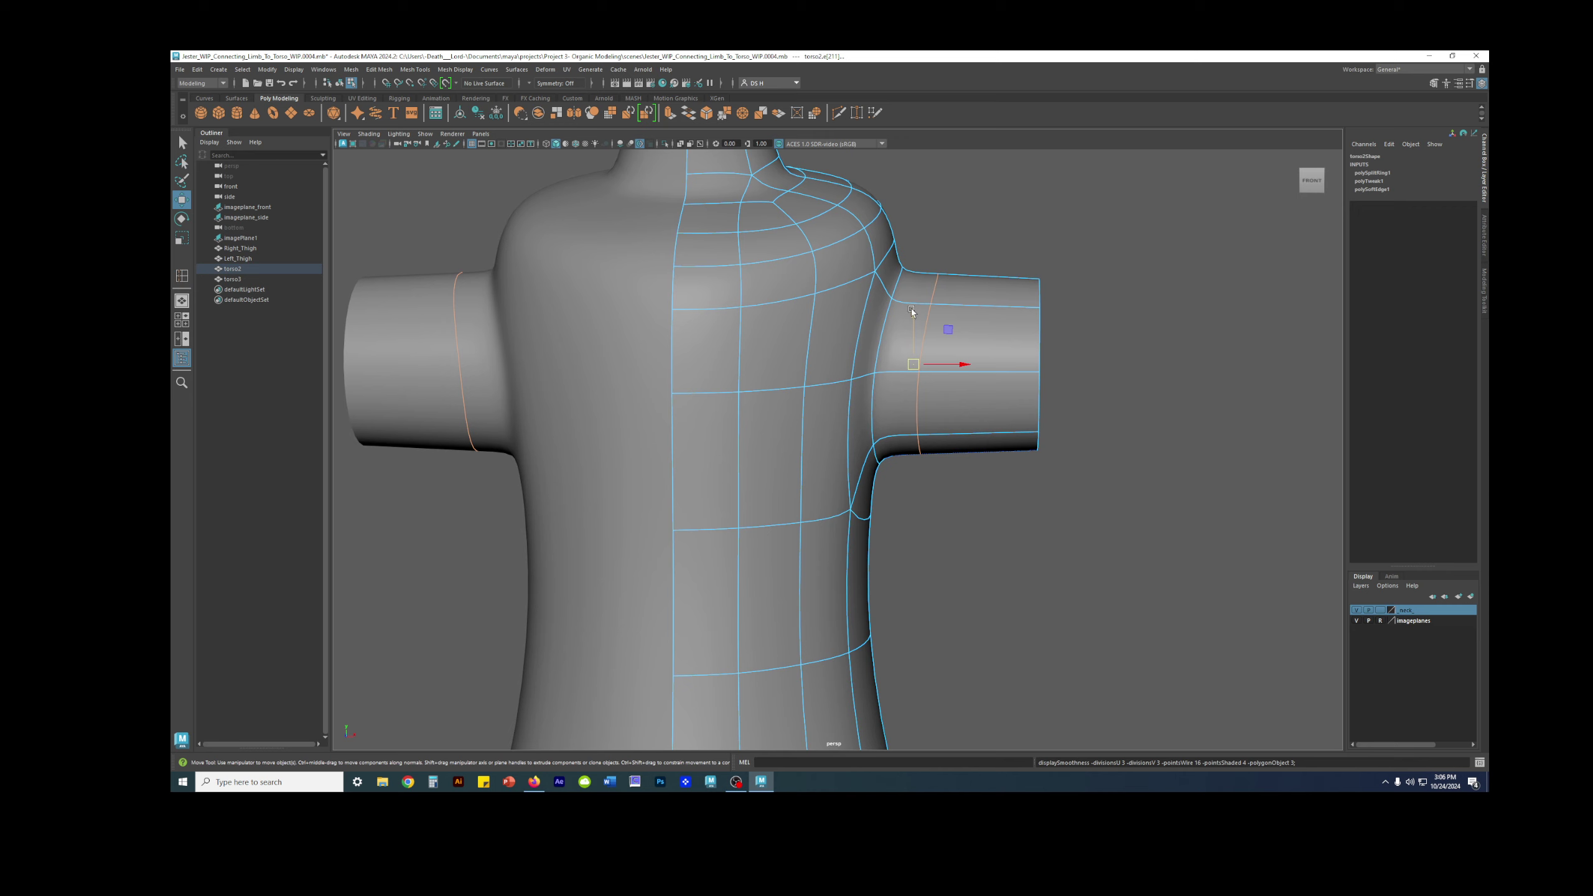
Select the ring of faces at the arm's base between the shoulder seam and the new edge loop.
key("1")
right_click_drag(962, 253, 941, 421)
left_click(909, 280)
key("q")
double_click(883, 452, "shift")
left_click_drag(883, 453, 804, 411, "alt")
middle_click_drag(803, 411, 867, 495, "alt")
left_click_drag(869, 497, 833, 421, "alt")
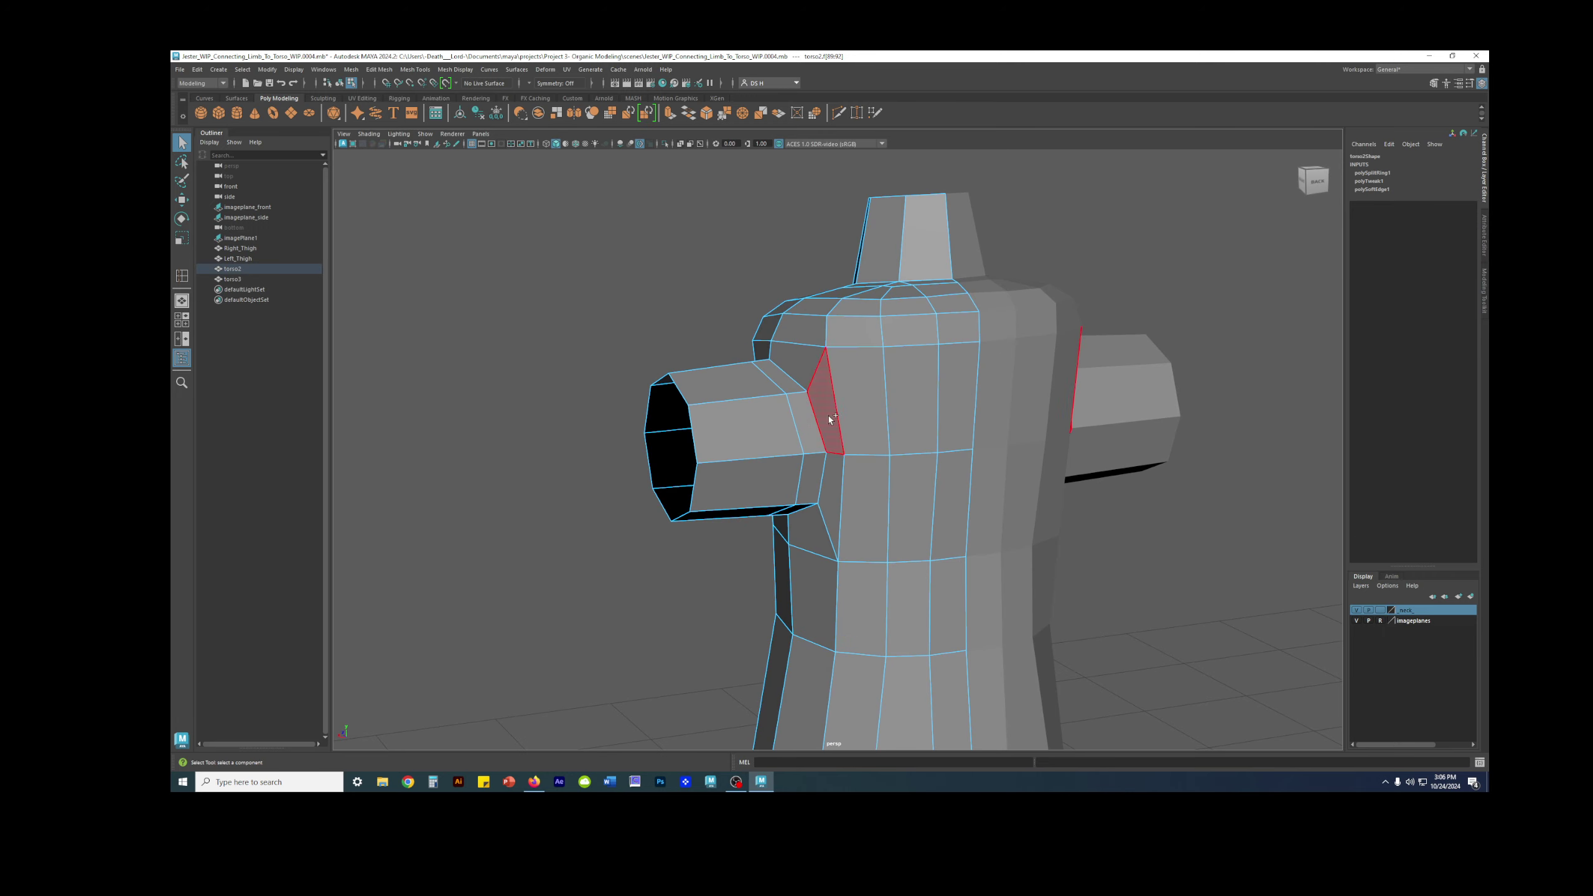
left_click(797, 519, "shift")
left_click_drag(797, 519, 1058, 441, "alt")
key("3")
key("1")
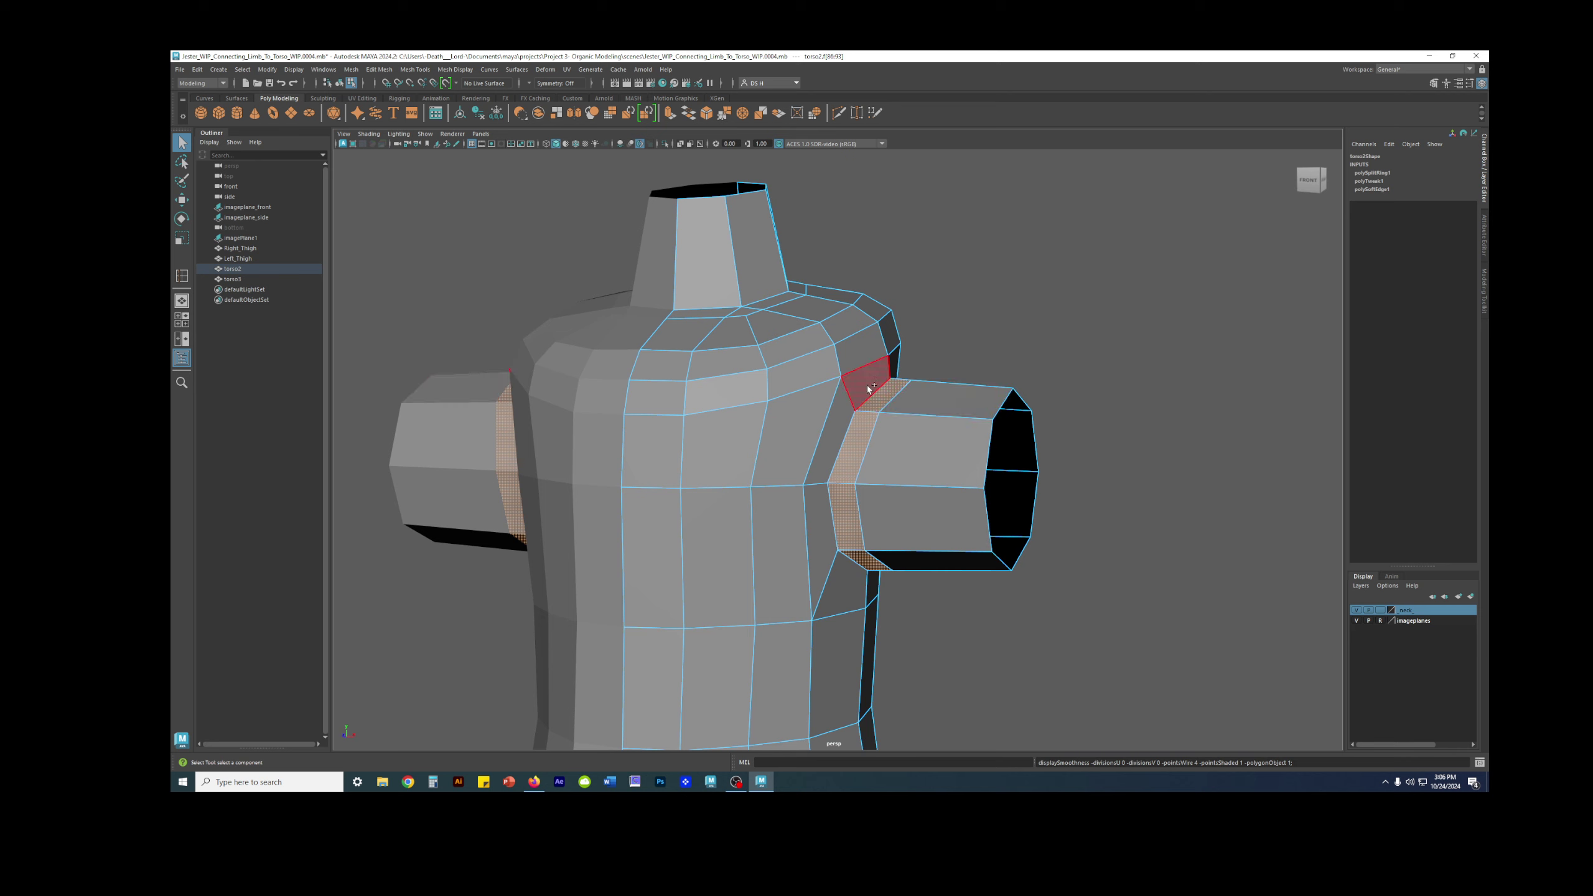
Add the ring of torso faces surrounding the arm's base to the face selection.
left_click(837, 579, "shift")
left_click_drag(837, 579, 733, 352, "alt")
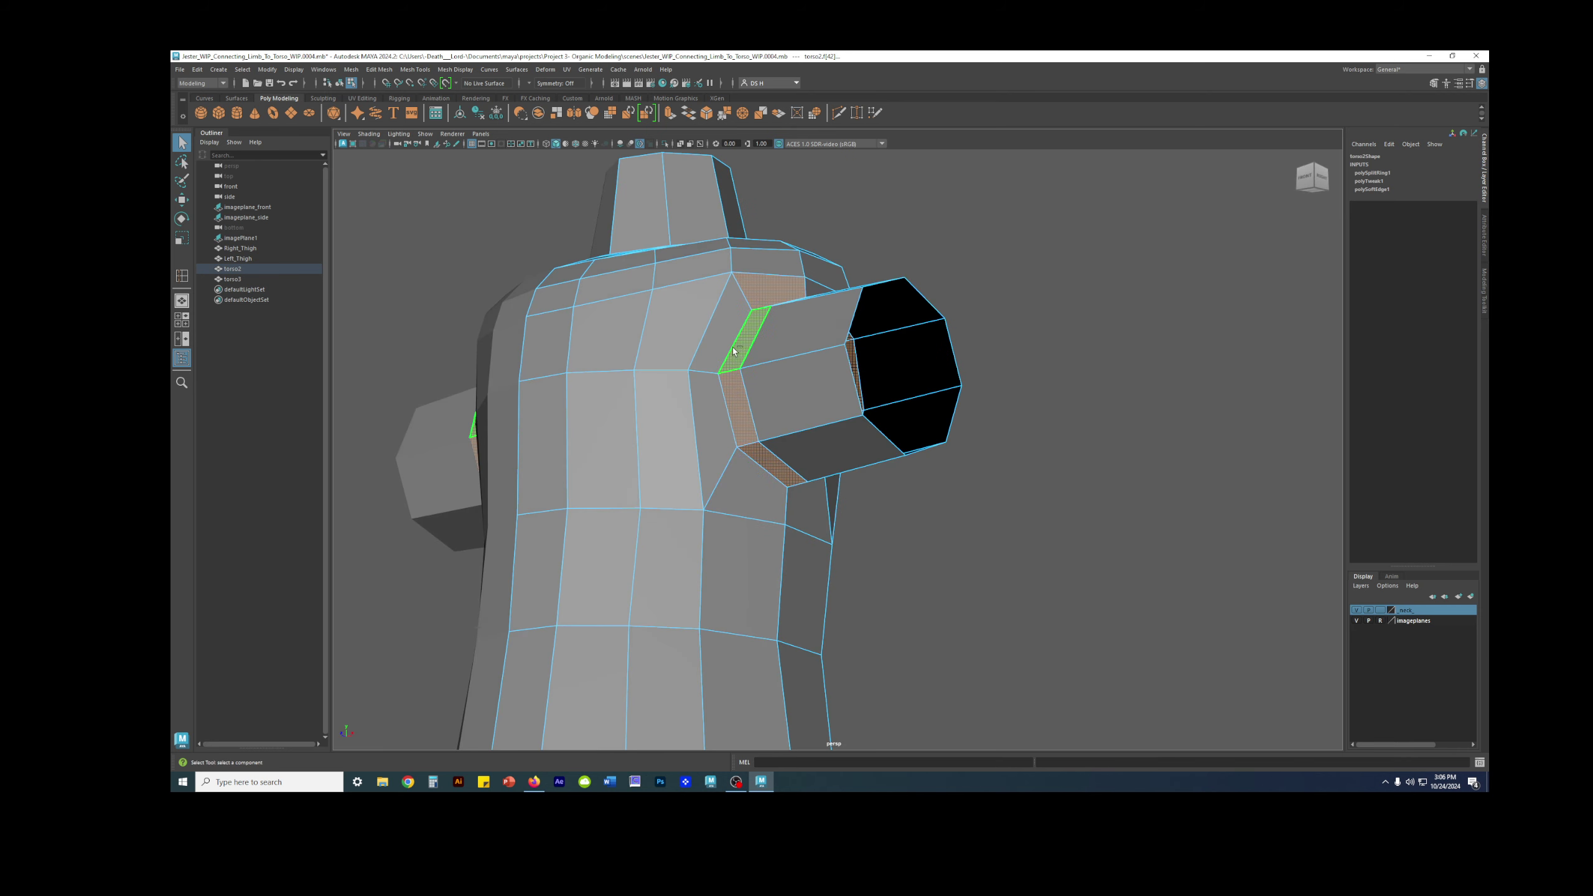
left_click(744, 480, "shift")
left_click_drag(744, 480, 693, 386, "alt")
left_click(665, 370, "shift")
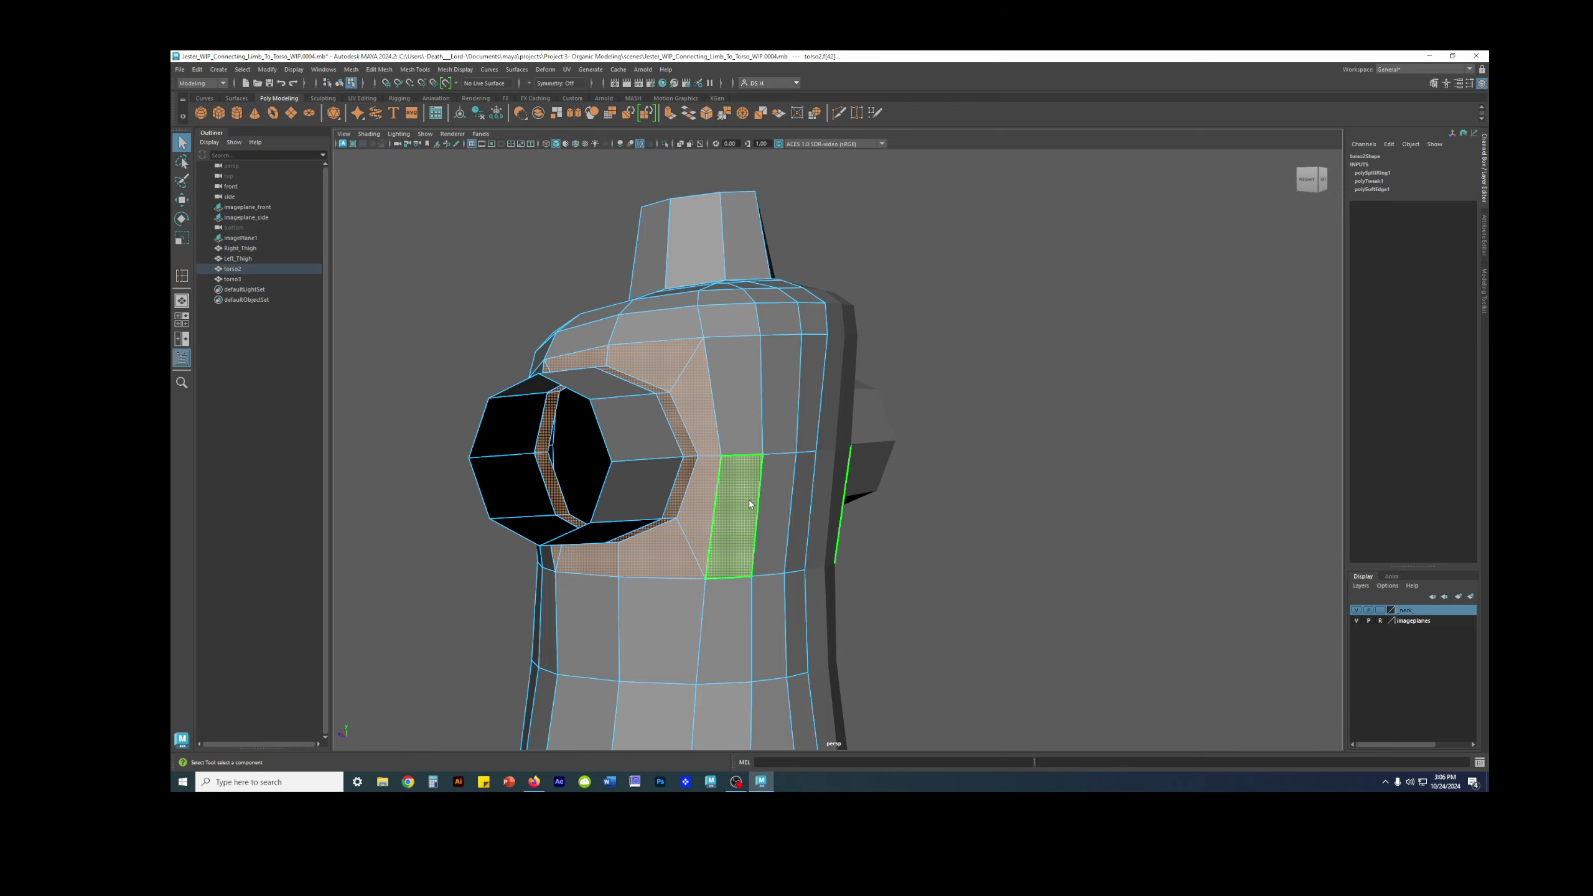
Examine the selected face rings around the shoulder from front and back in both smooth preview and unsmoothed display.
key("3")
left_click_drag(920, 524, 1195, 473, "alt")
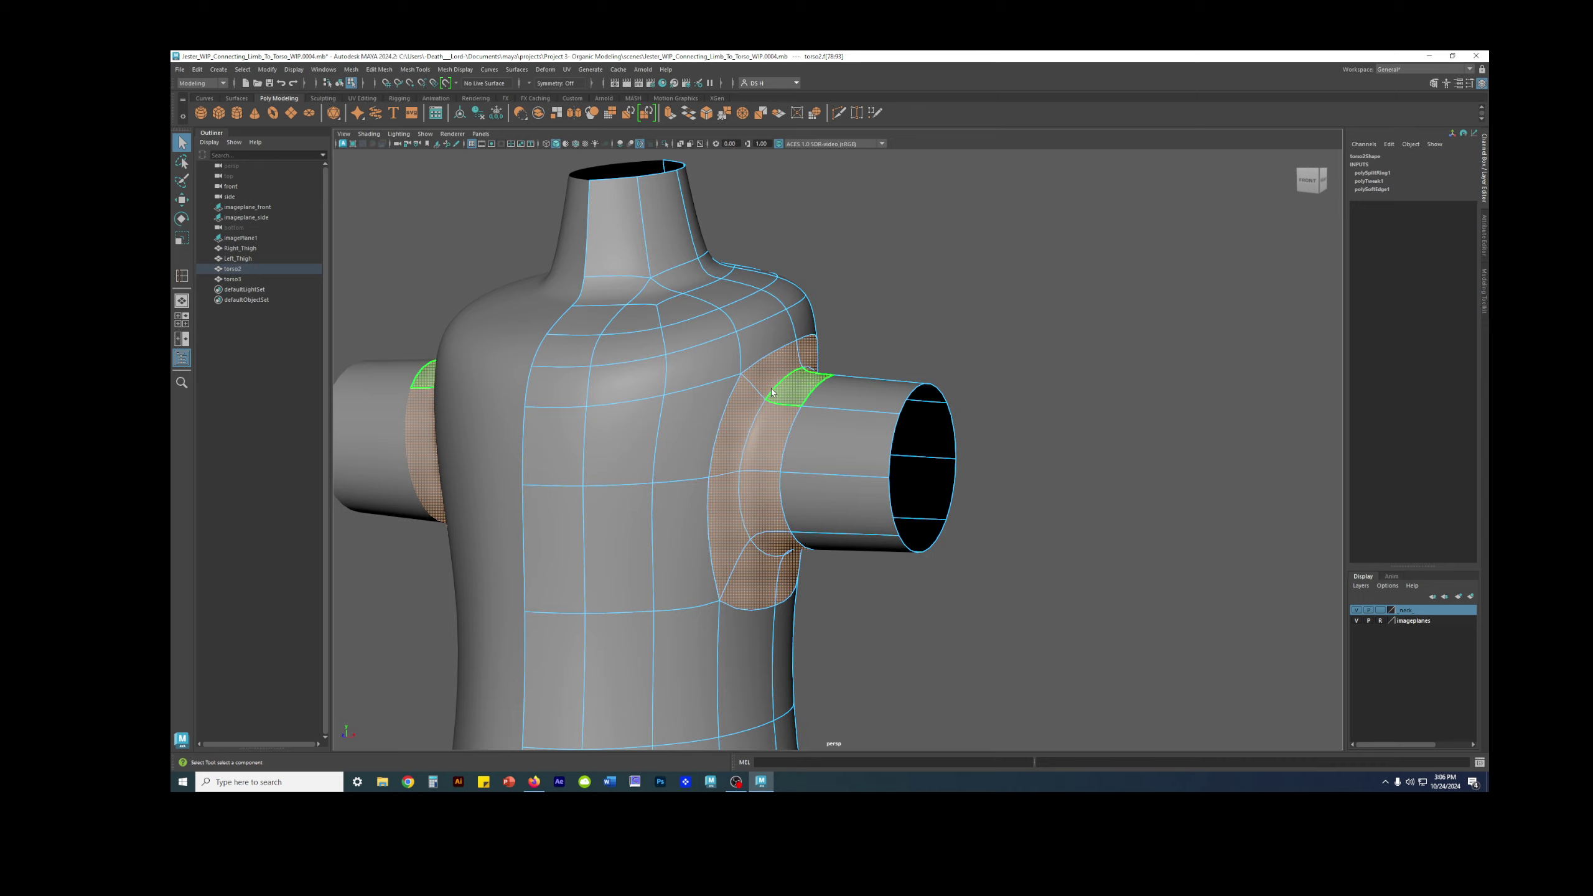
left_click_drag(931, 480, 991, 418, "alt")
left_click_drag(966, 510, 919, 429, "alt")
key("1")
right_click_drag(919, 429, 869, 434, "alt")
middle_click_drag(869, 435, 960, 417, "alt")
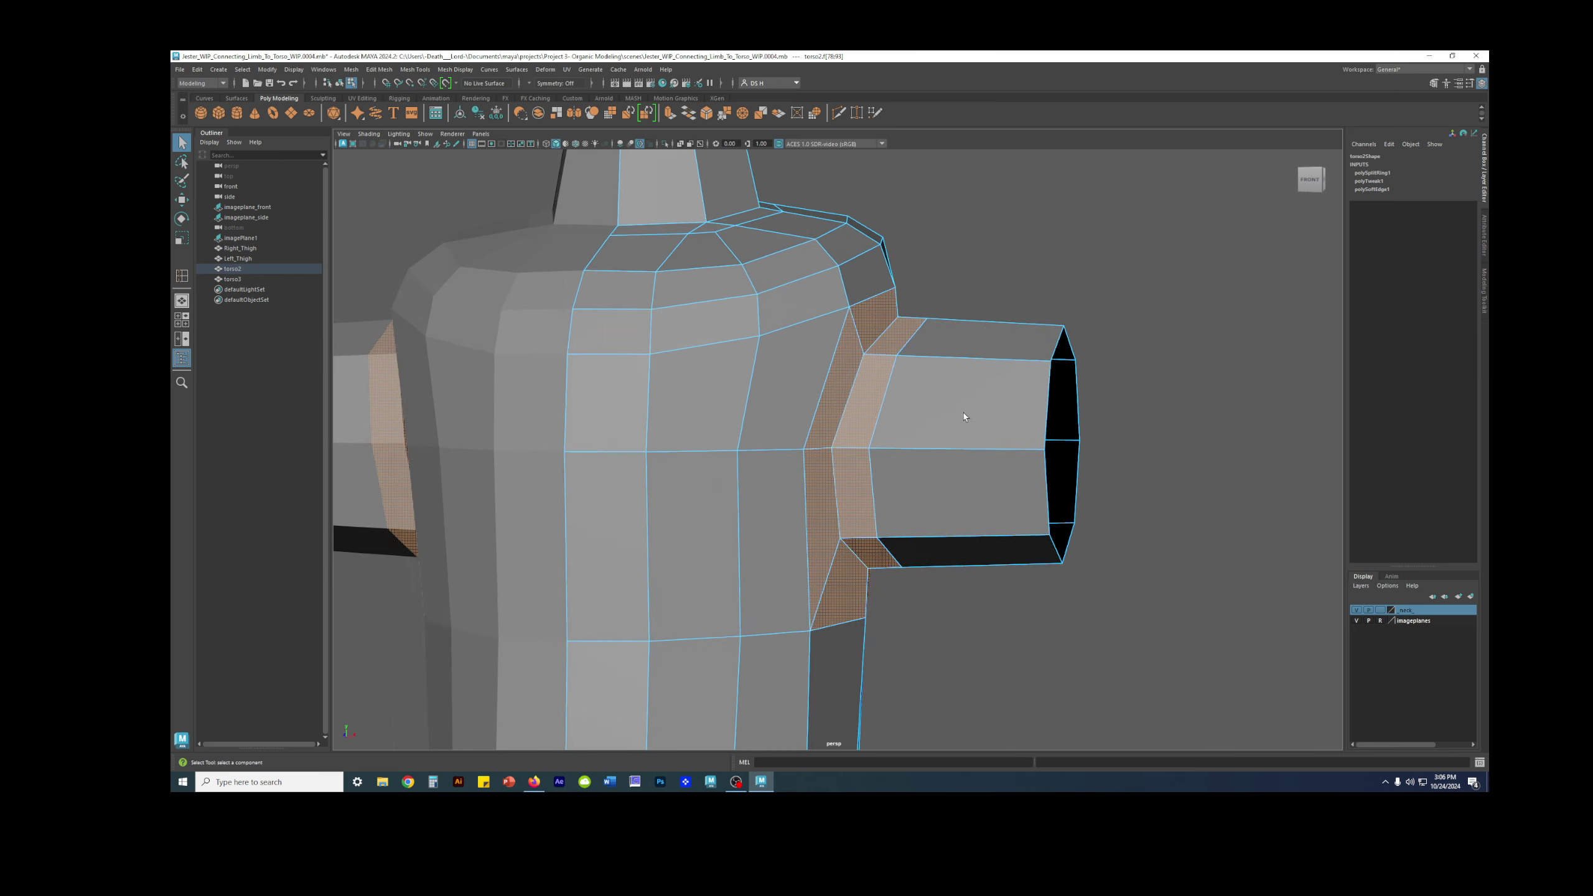
left_click_drag(960, 416, 976, 407, "alt")
key("3")
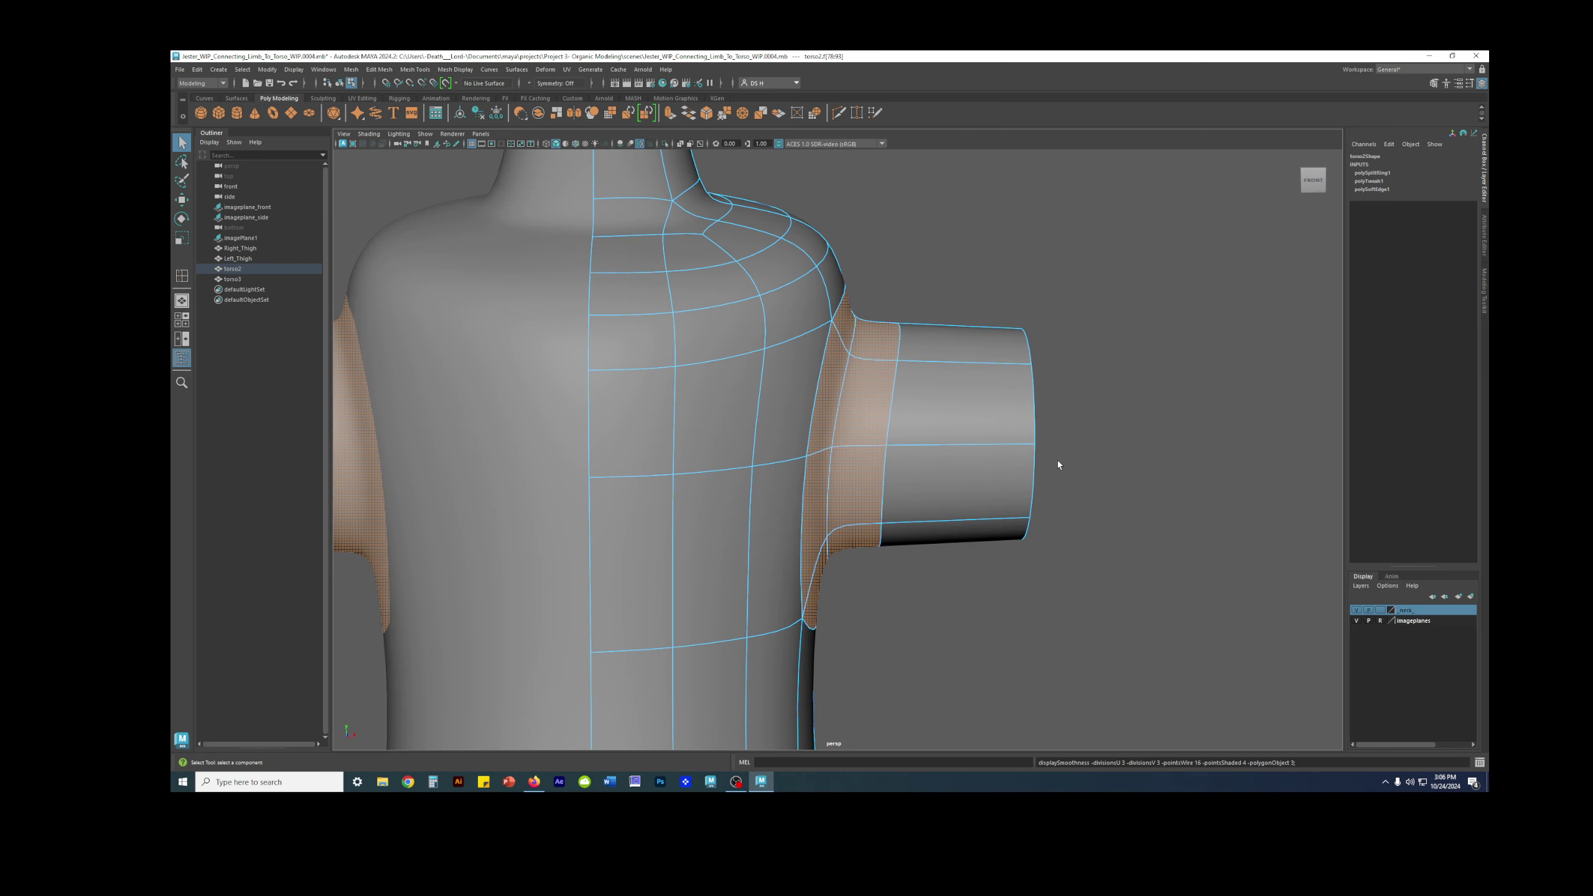
left_click_drag(1063, 453, 872, 450, "alt")
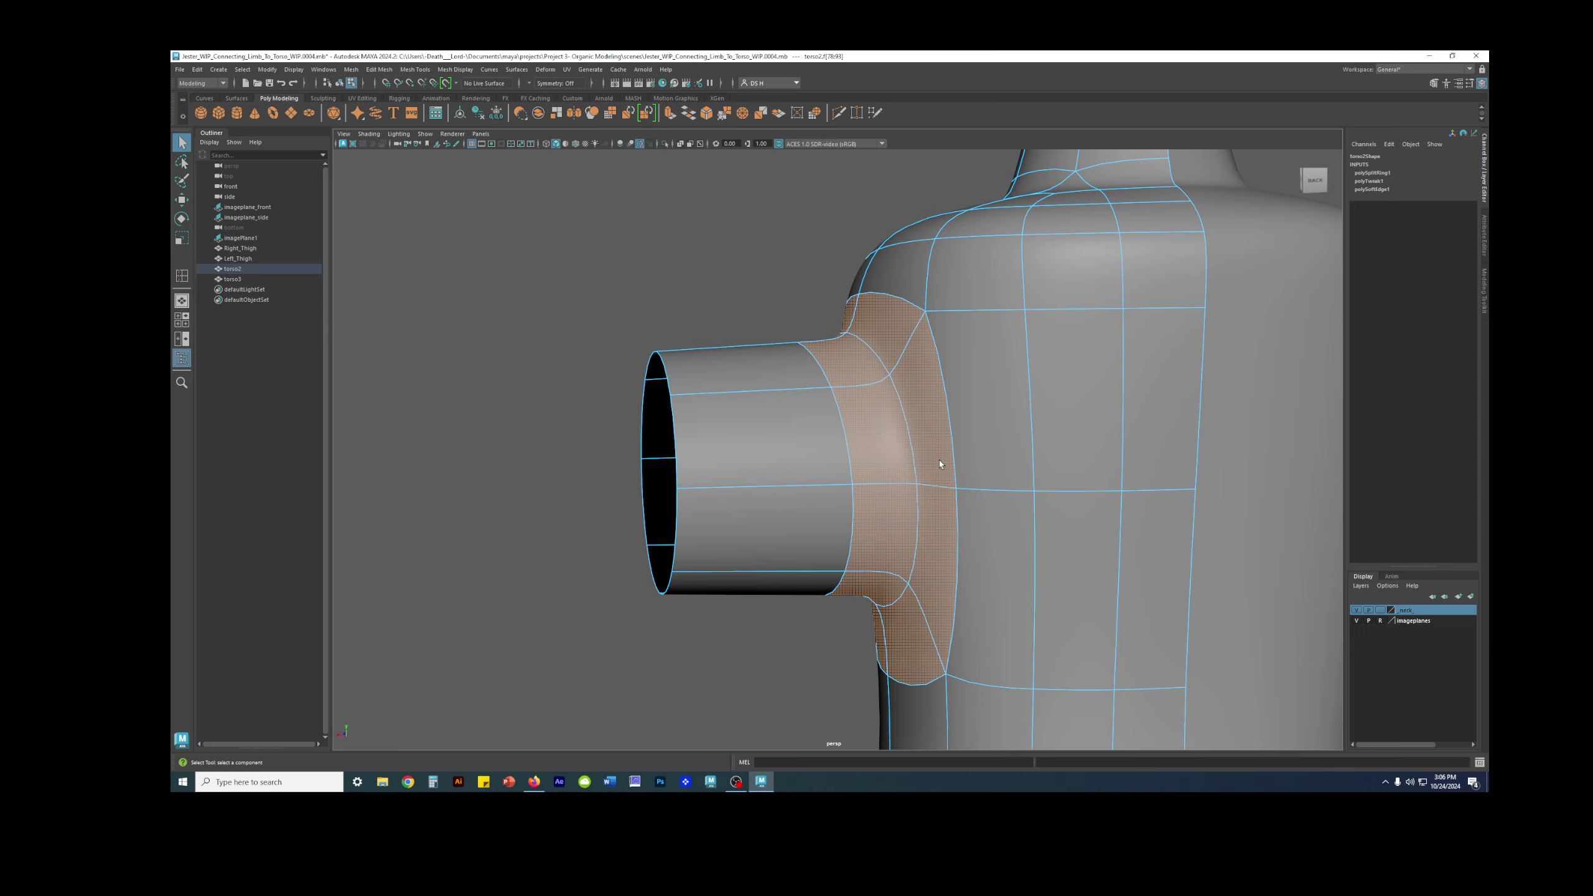
left_click_drag(884, 383, 1010, 467, "alt")
right_click_drag(1049, 463, 878, 461, "alt")
left_click_drag(878, 462, 1026, 487, "alt")
key("1")
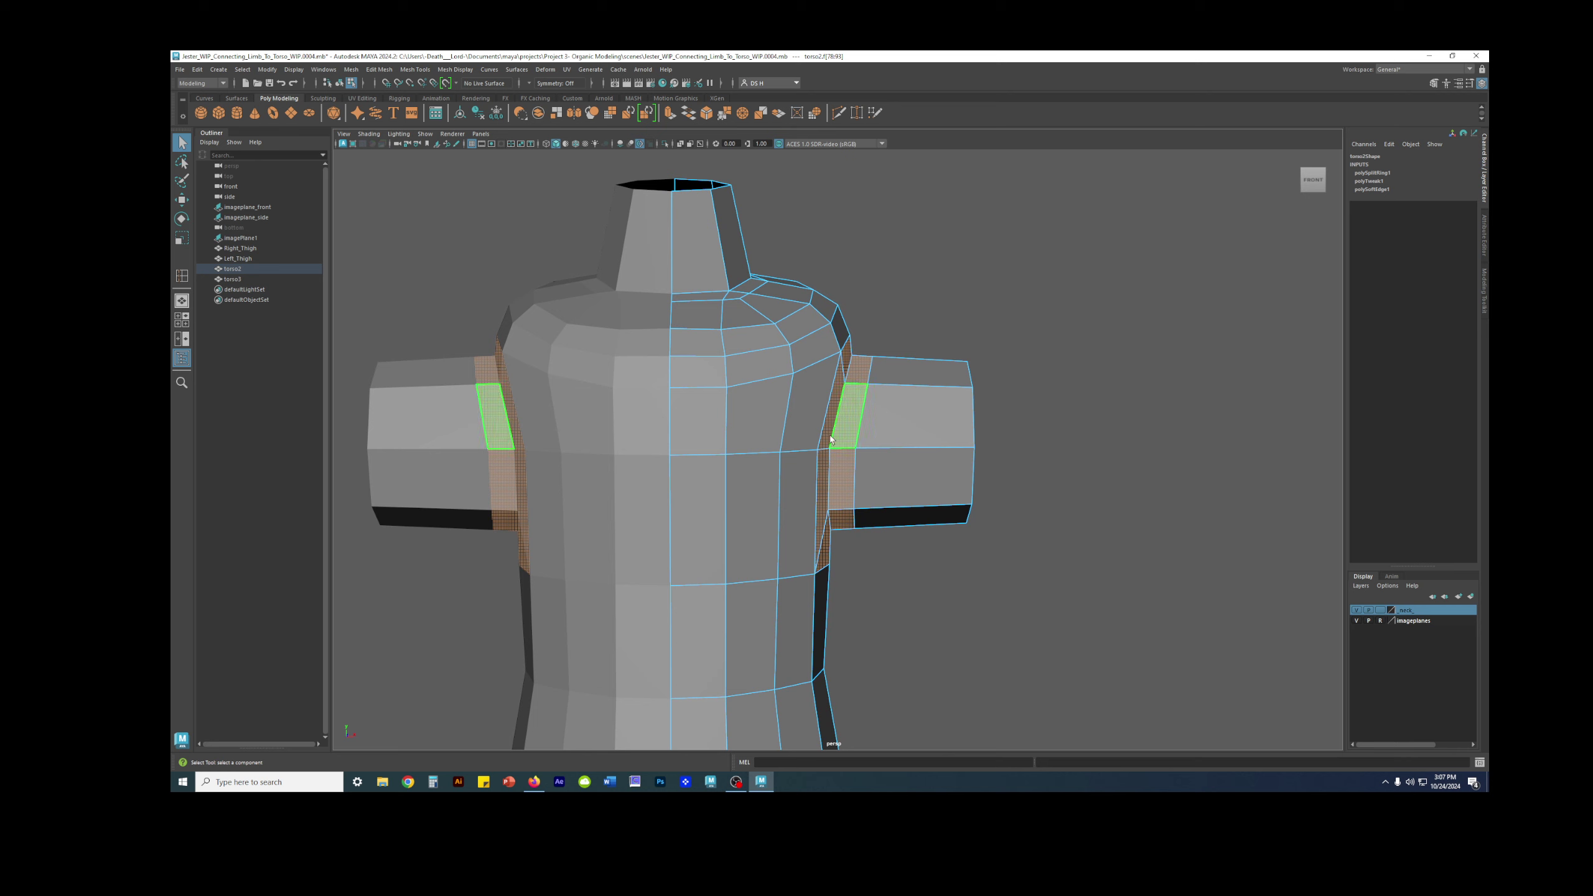
key("3")
left_click_drag(860, 437, 815, 458, "alt")
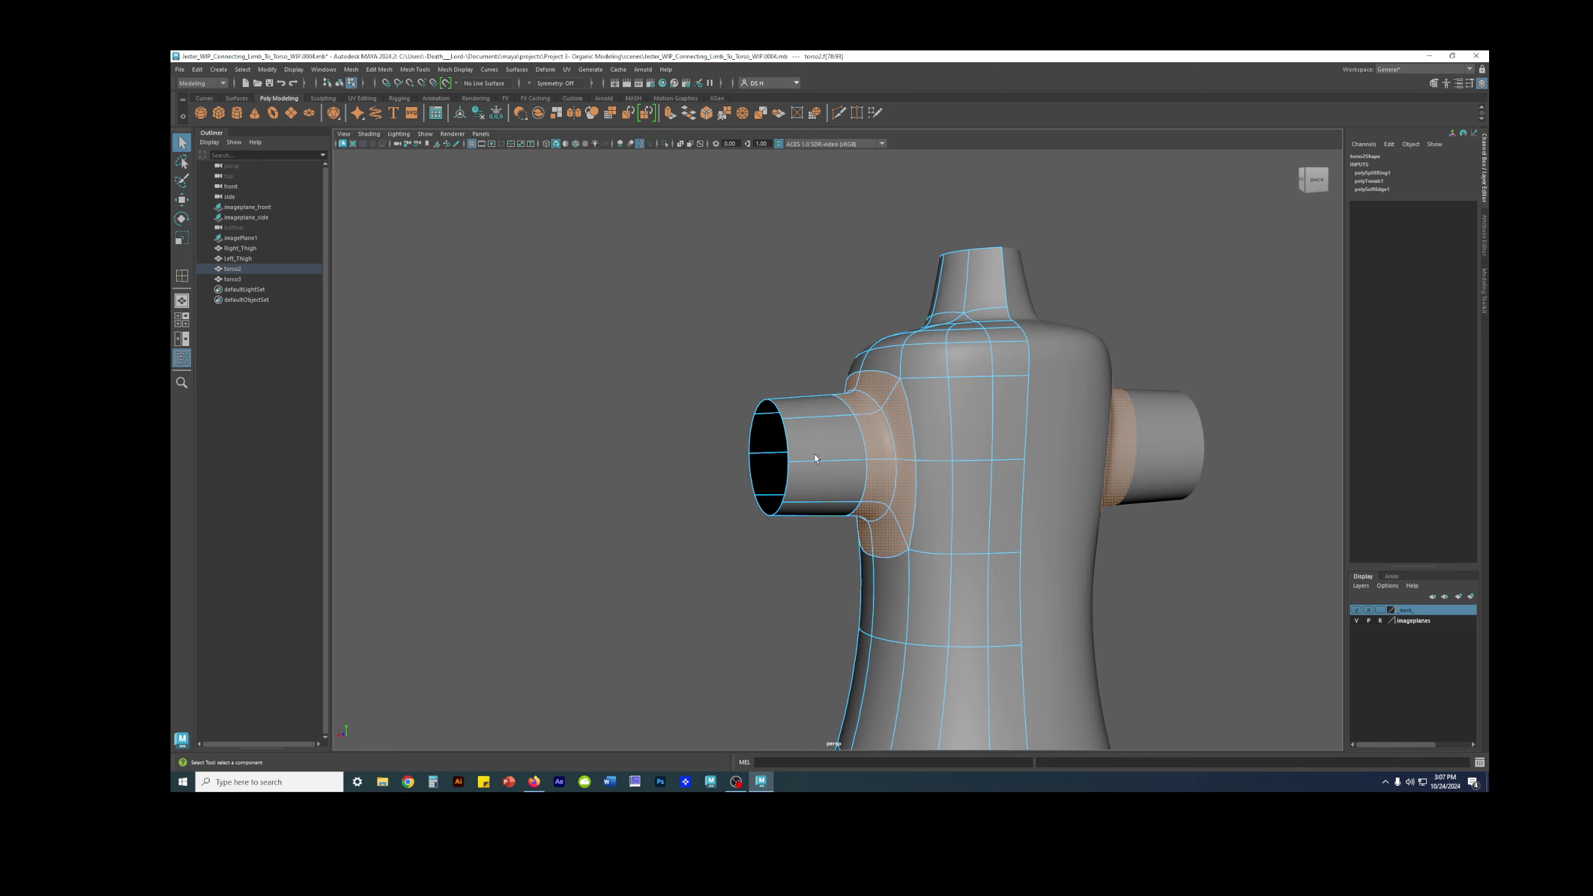
Add the two rows of upper-back faces beside the shoulder rings to the selection and view the torso from the side.
left_click(927, 425, "shift")
left_click(928, 493, "shift")
left_click(974, 444, "shift")
left_click(974, 492, "shift")
left_click(1011, 427, "shift")
left_click(1006, 493, "shift")
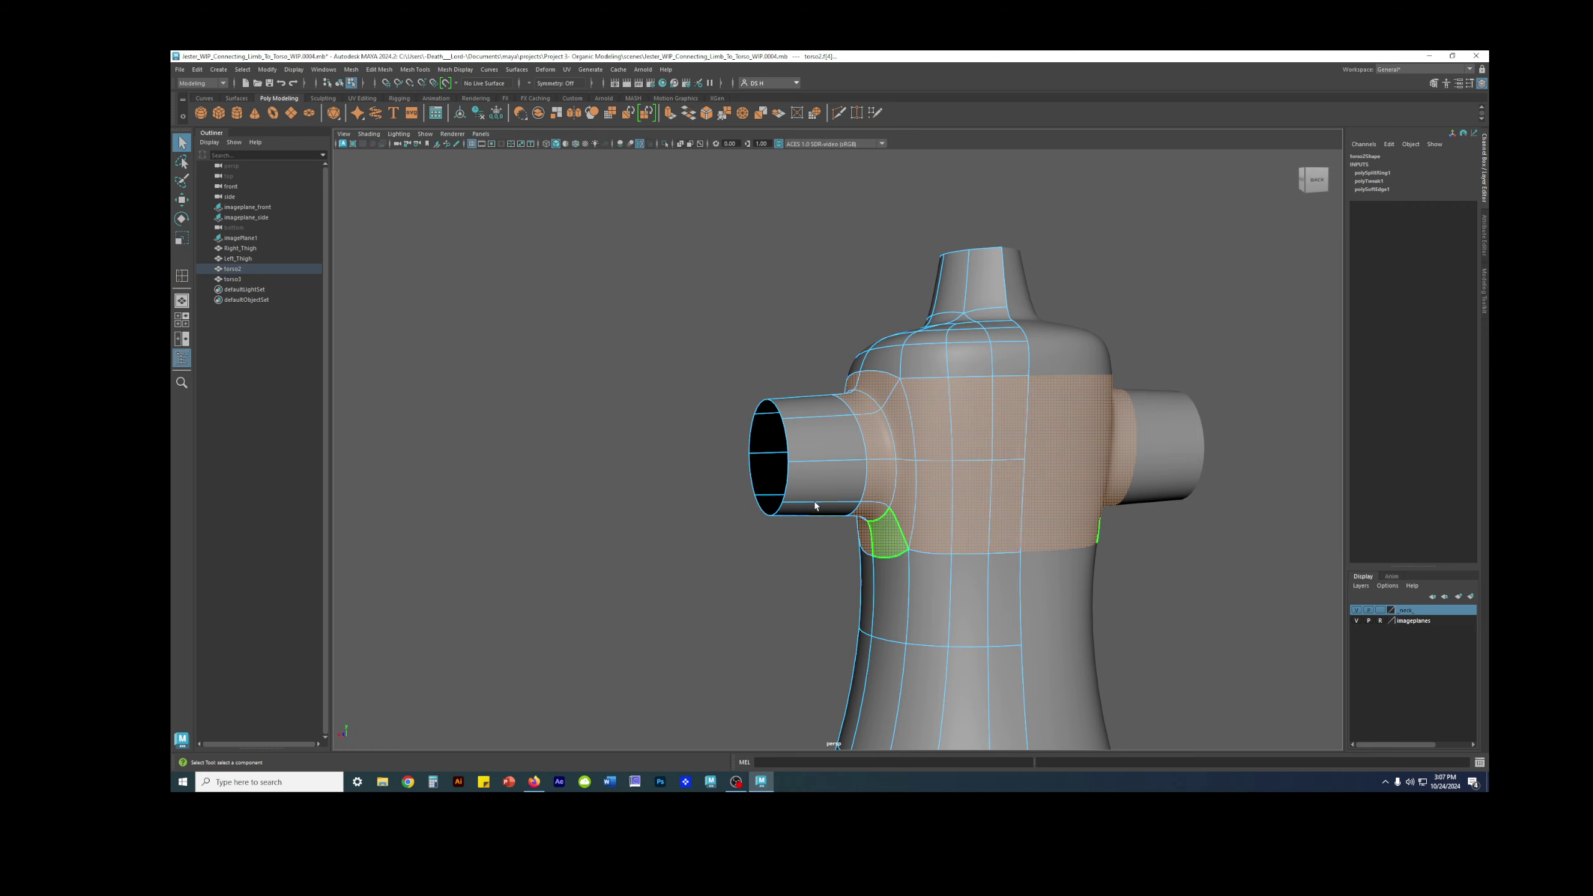
left_click_drag(815, 506, 978, 499, "alt")
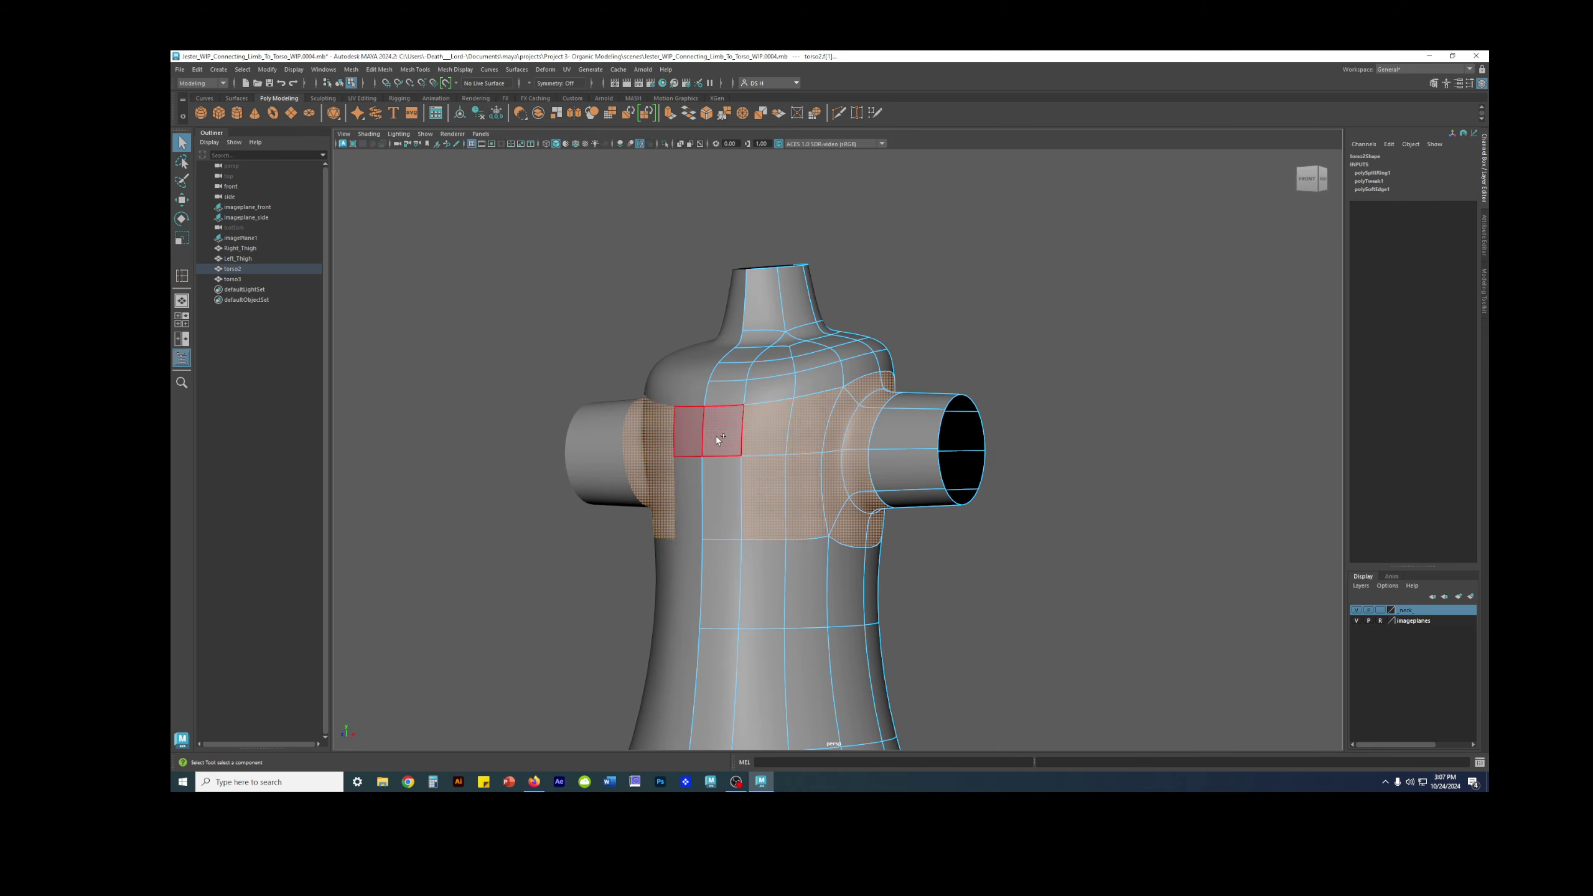
left_click_drag(919, 525, 1085, 447, "alt")
right_click_drag(1019, 480, 959, 499, "alt")
middle_click_drag(927, 476, 799, 441, "alt")
middle_click_drag(899, 560, 925, 437, "alt")
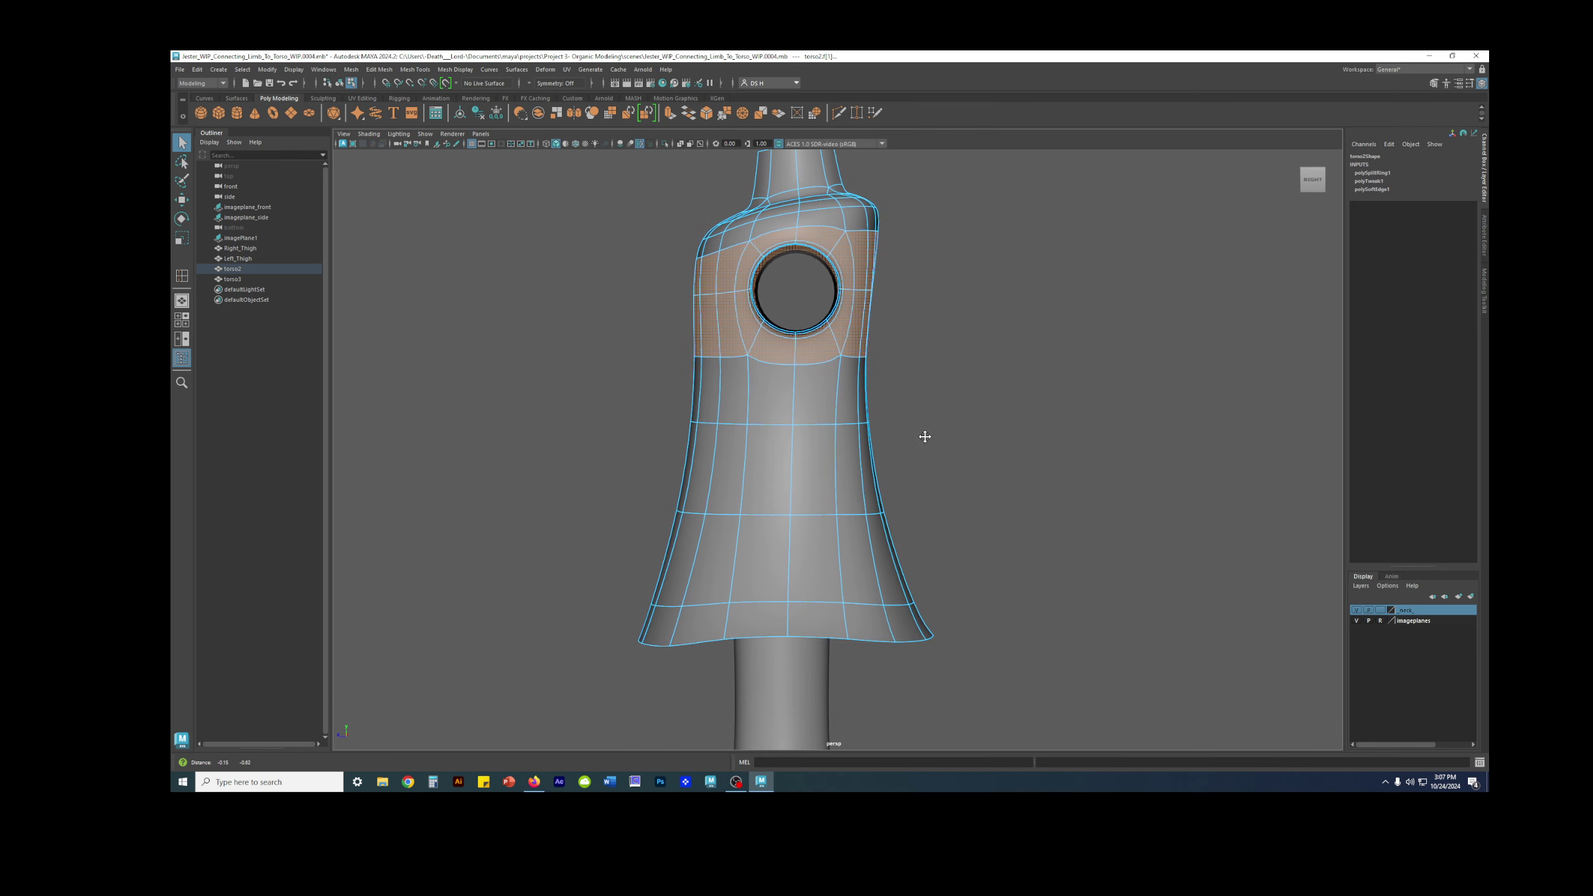
left_click_drag(932, 477, 899, 487, "alt")
Clear the face selection and examine the arm opening and shoulder topology from several angles with smoothing on and off.
left_click(1021, 379)
left_click_drag(1021, 379, 943, 425, "alt")
middle_click_drag(888, 382, 986, 465, "alt")
left_click(943, 463)
left_click_drag(943, 463, 717, 404, "alt")
key("1")
key("3")
key("1")
left_click_drag(859, 558, 714, 513, "alt")
key("3")
left_click(715, 513)
left_click_drag(835, 509, 586, 498, "alt")
middle_click_drag(583, 364, 720, 506, "alt")
right_click_drag(720, 505, 1127, 569, "alt")
key("1")
left_click(1127, 570)
middle_click_drag(1123, 567, 968, 462, "alt")
left_click_drag(968, 462, 1056, 492, "alt")
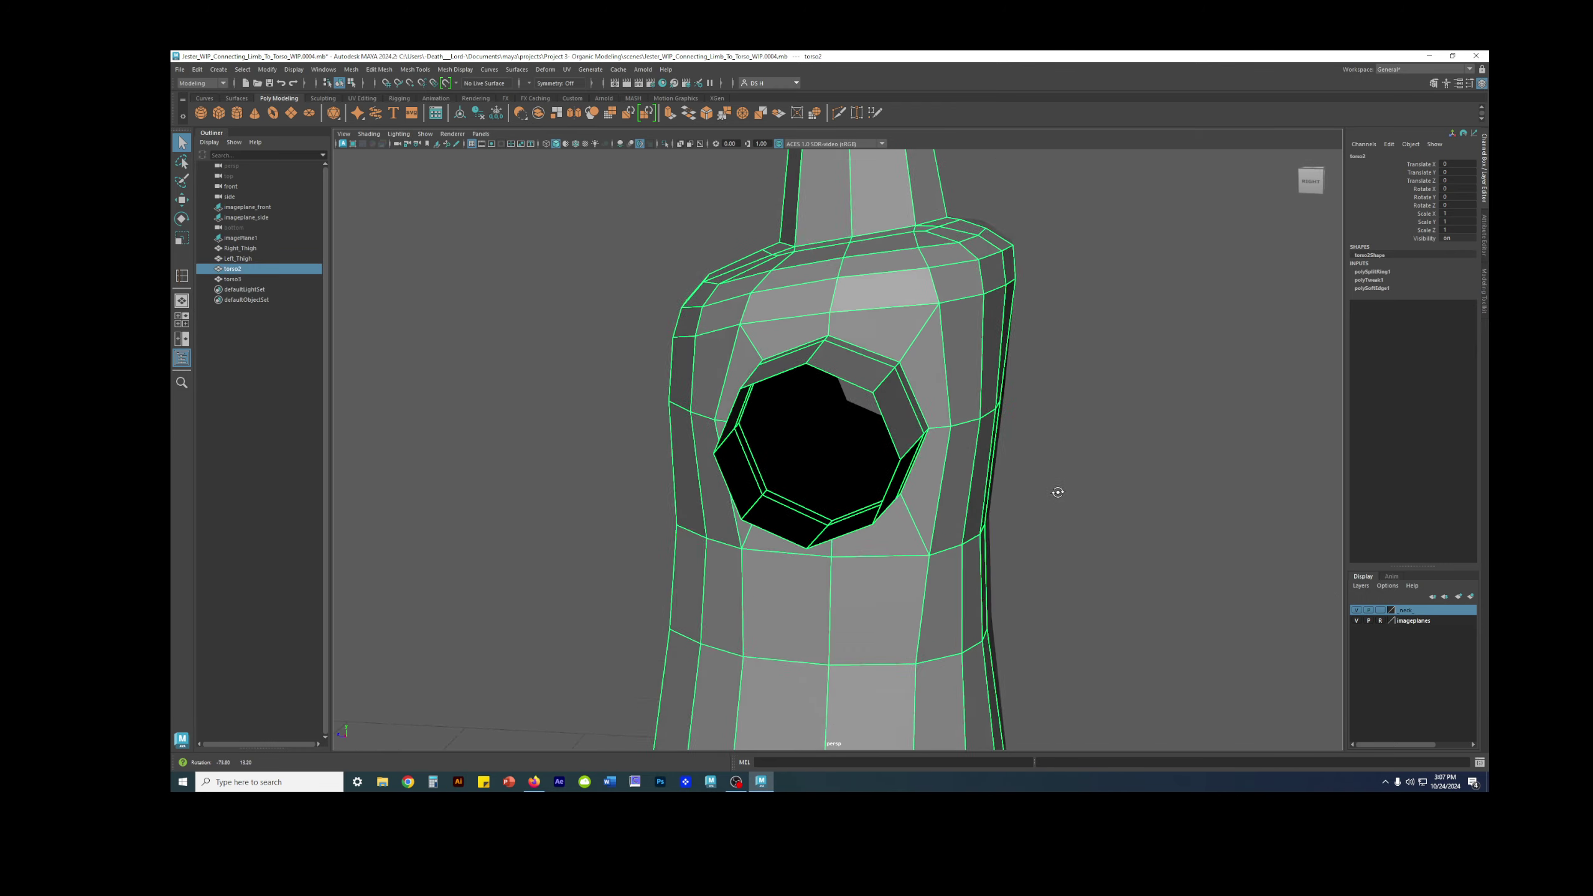
Display the torso smoothed and shaded in side view, deselect it and save the scene as a new incremental version.
right_click_drag(1056, 492, 854, 503, "alt")
key("space")
key("space")
key("3")
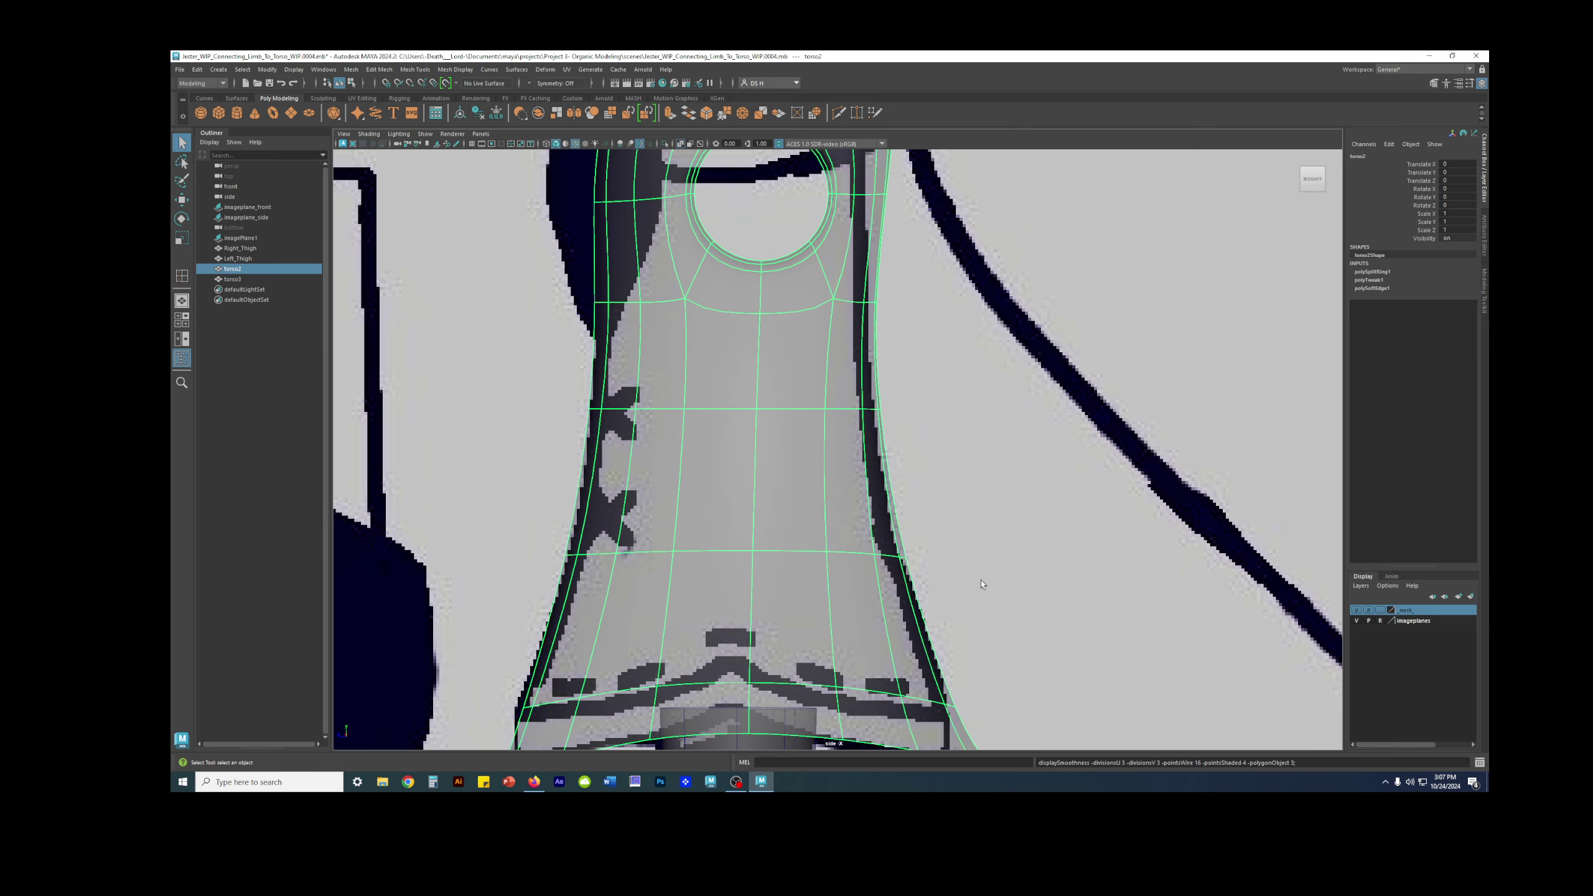
key("5")
scroll(901, 560, "down", 8)
left_click(1024, 462)
key("ctrl+alt+s")
Turn off X-ray in the side view and compare the smoothed torso with the reference images in side and front views.
scroll(781, 430, "up", 5)
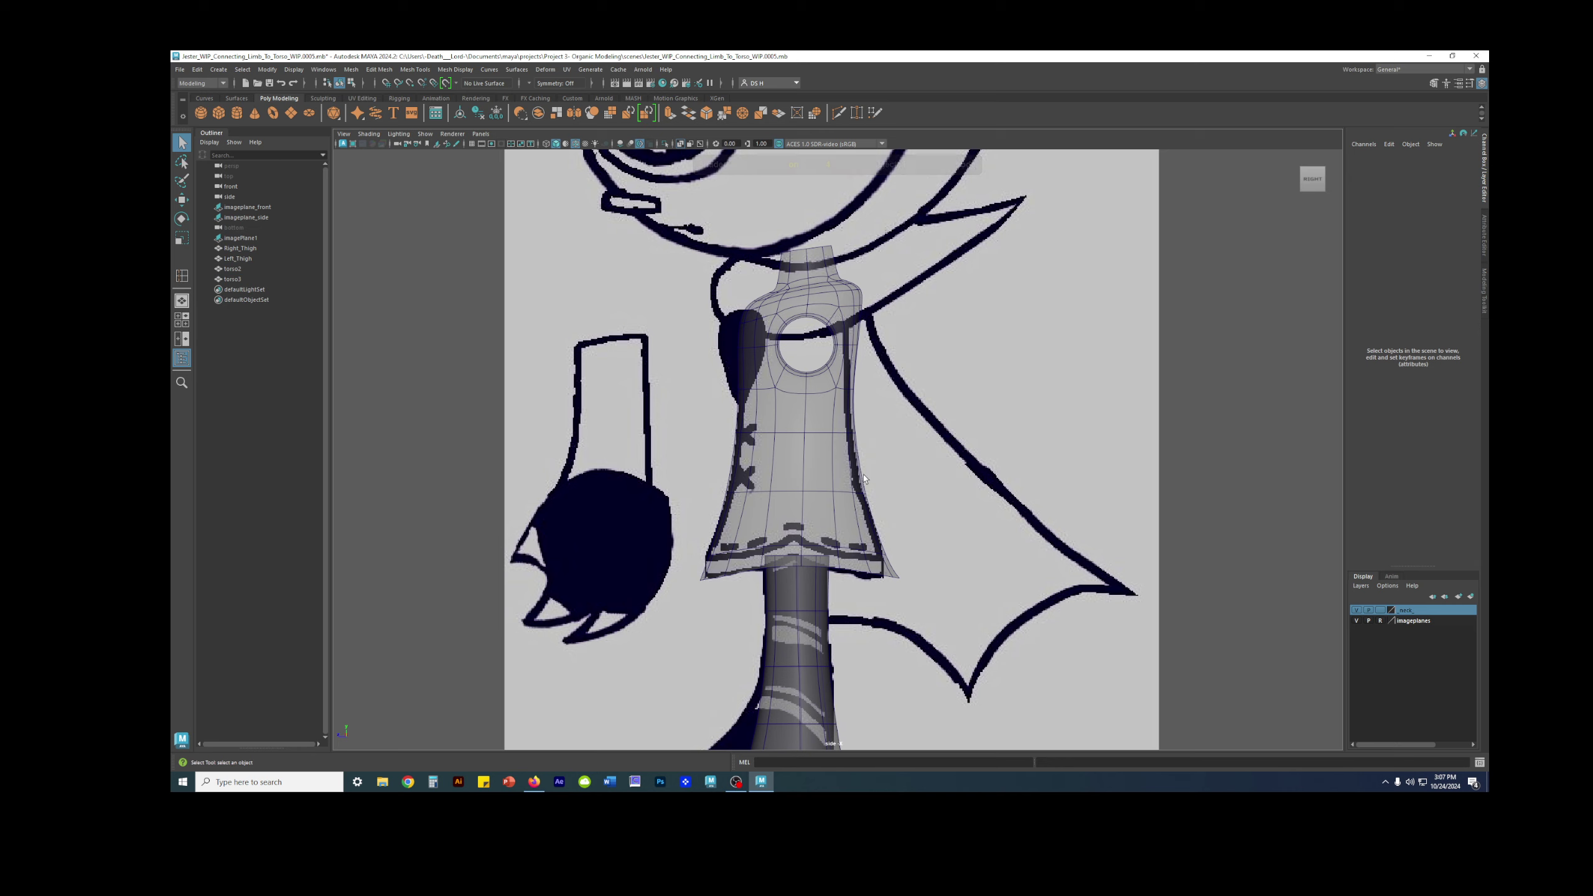
middle_click_drag(806, 504, 820, 429, "alt")
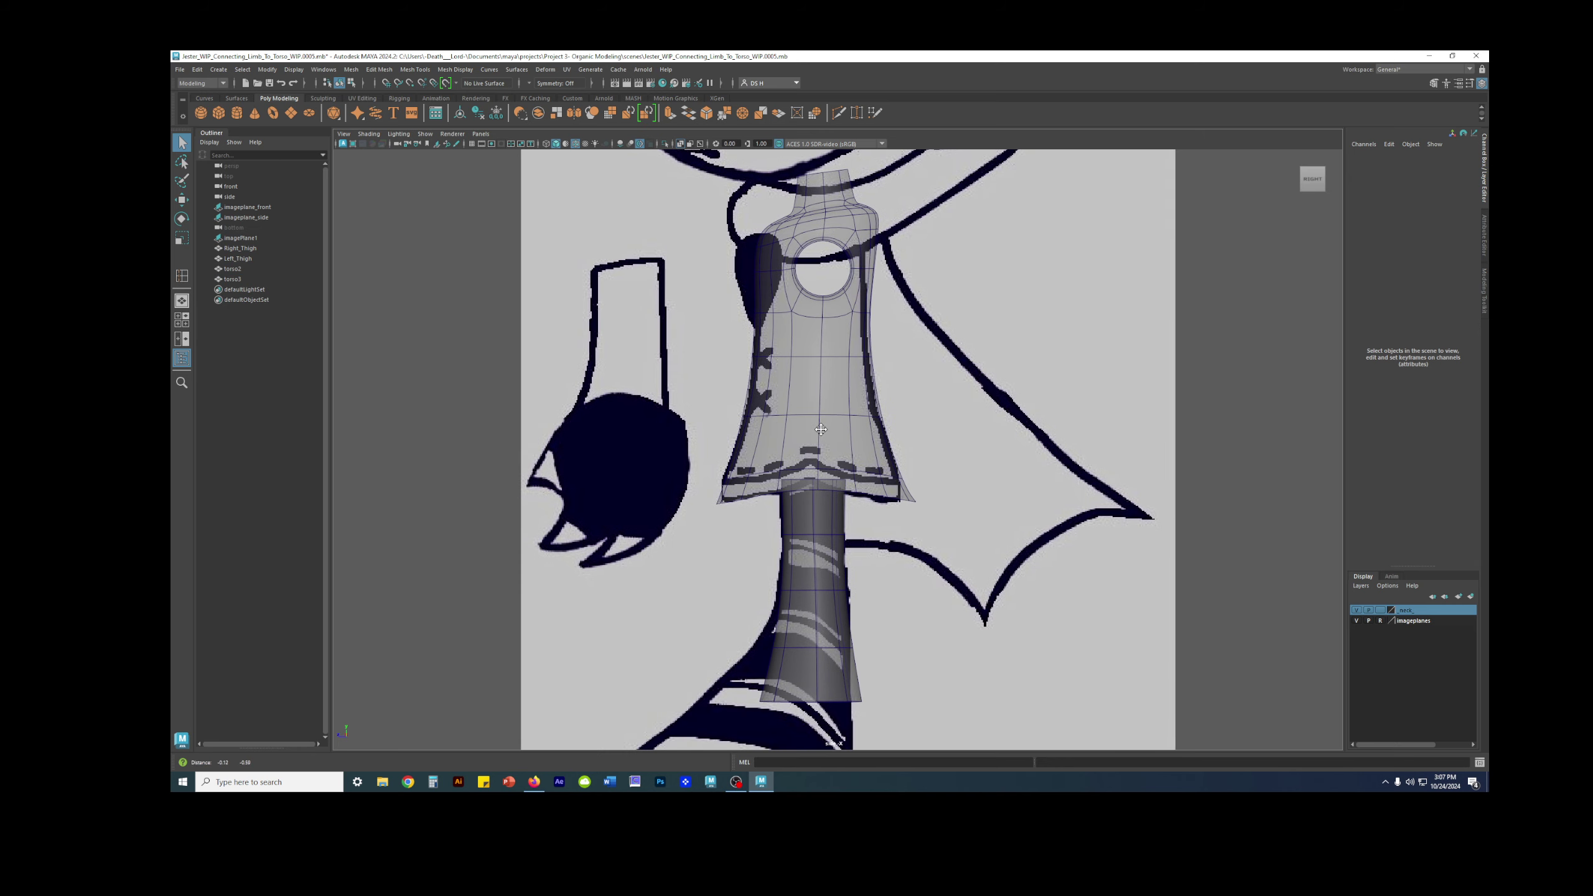
left_click(681, 144)
scroll(1157, 334, "down", 5)
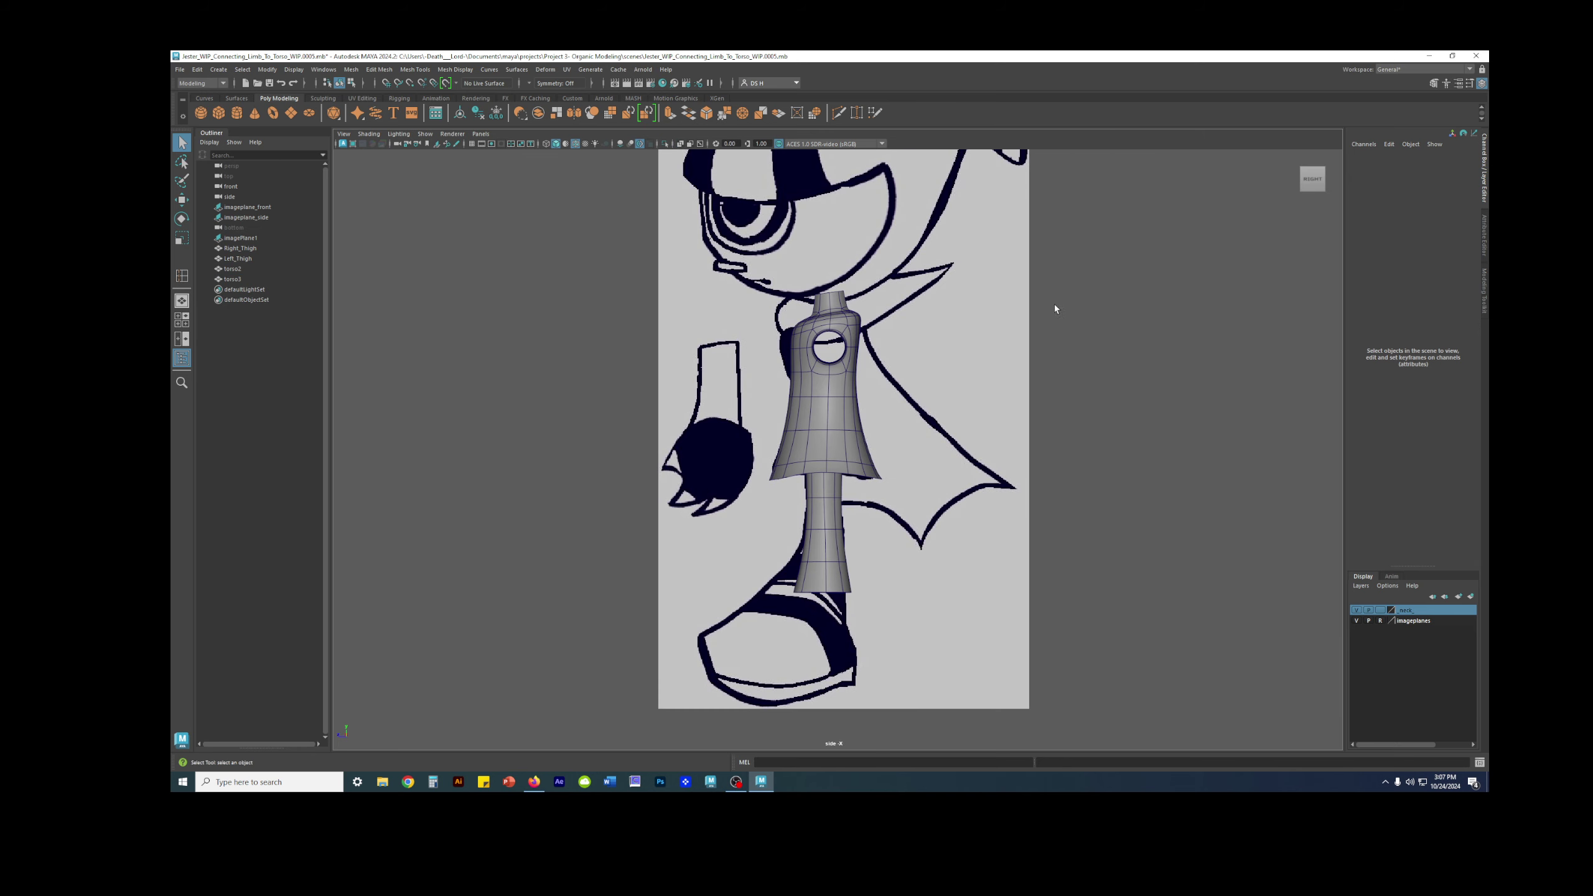
mouse_move(692, 238)
right_mouse_down("alt")
mouse_move(502, 263)
mouse_move(898, 399)
mouse_move(1149, 421)
right_mouse_up("alt")
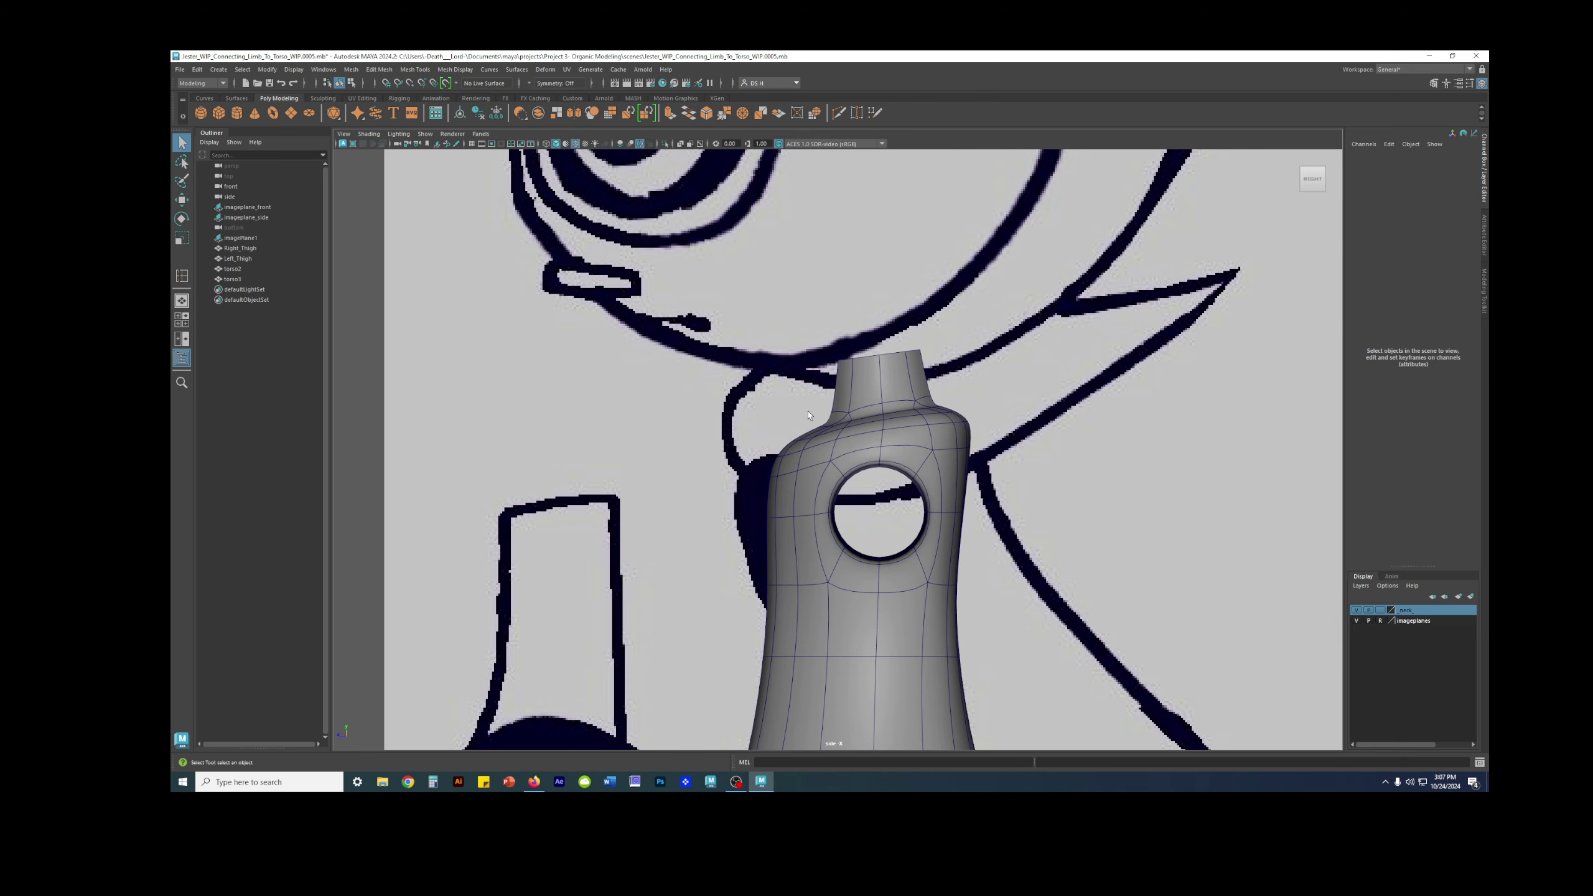
scroll(1018, 430, "down", 8)
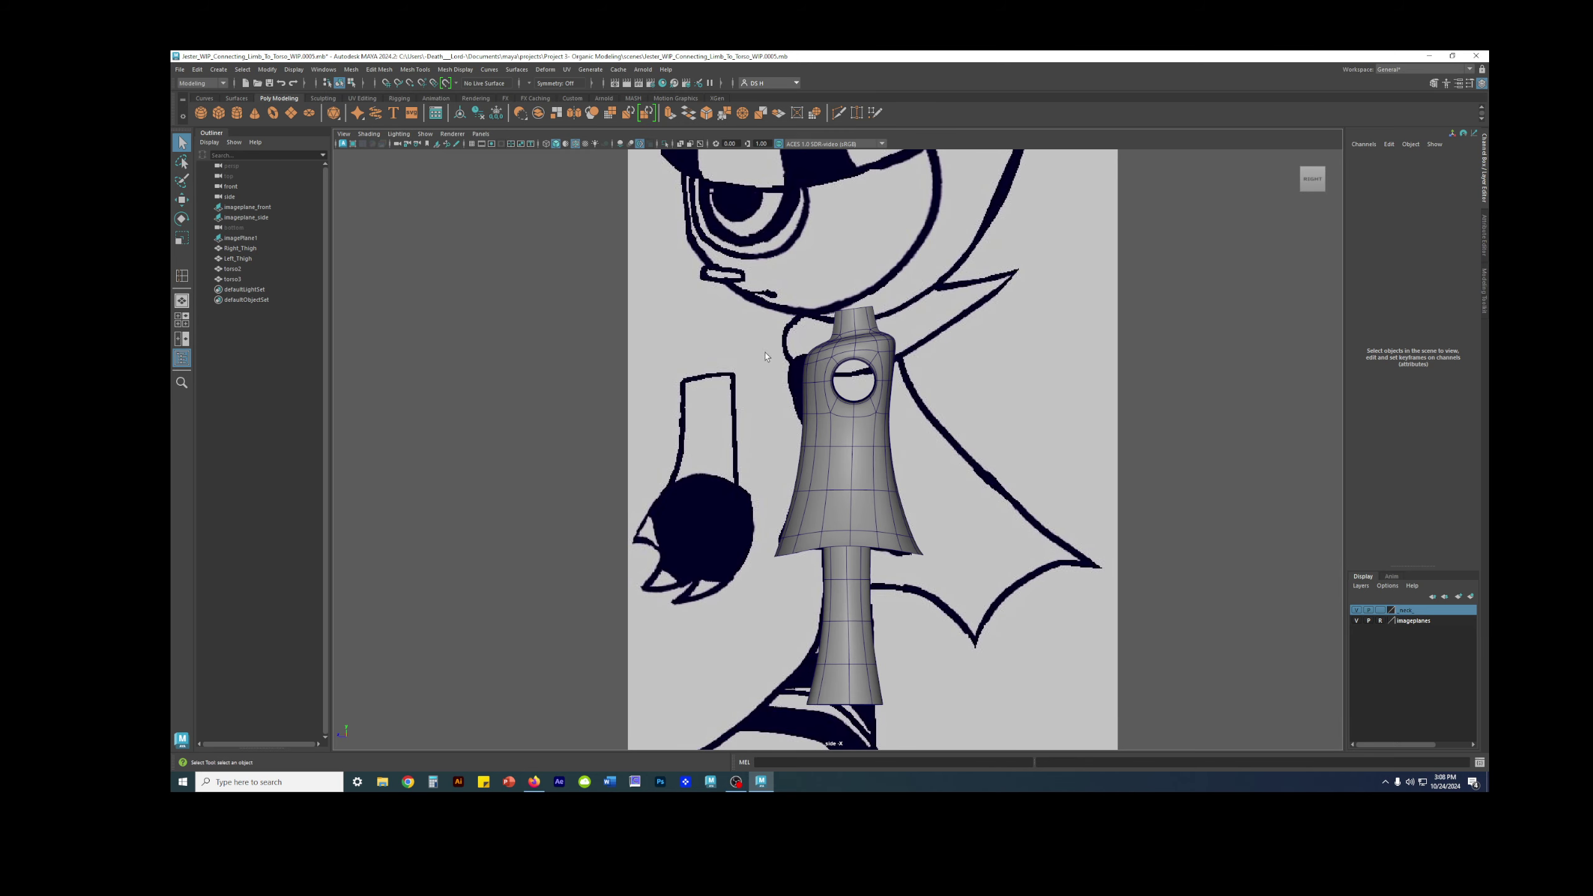
key("space")
key("space")
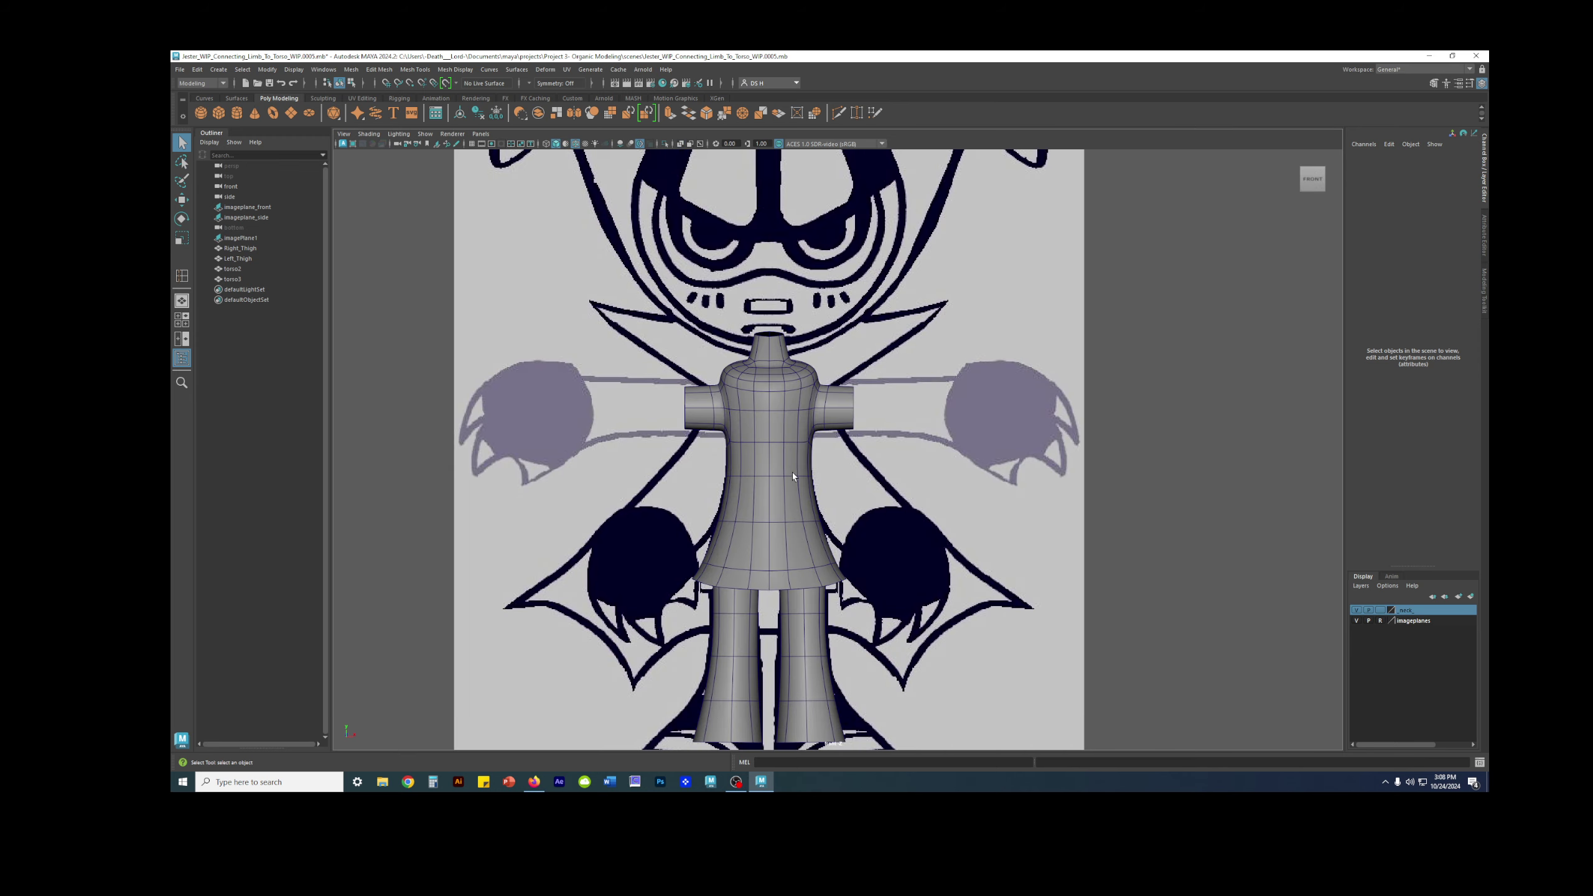
mouse_move(832, 537)
middle_mouse_down("alt")
mouse_move(854, 323)
mouse_move(844, 523)
middle_mouse_up("alt")
scroll(842, 523, "down", 4)
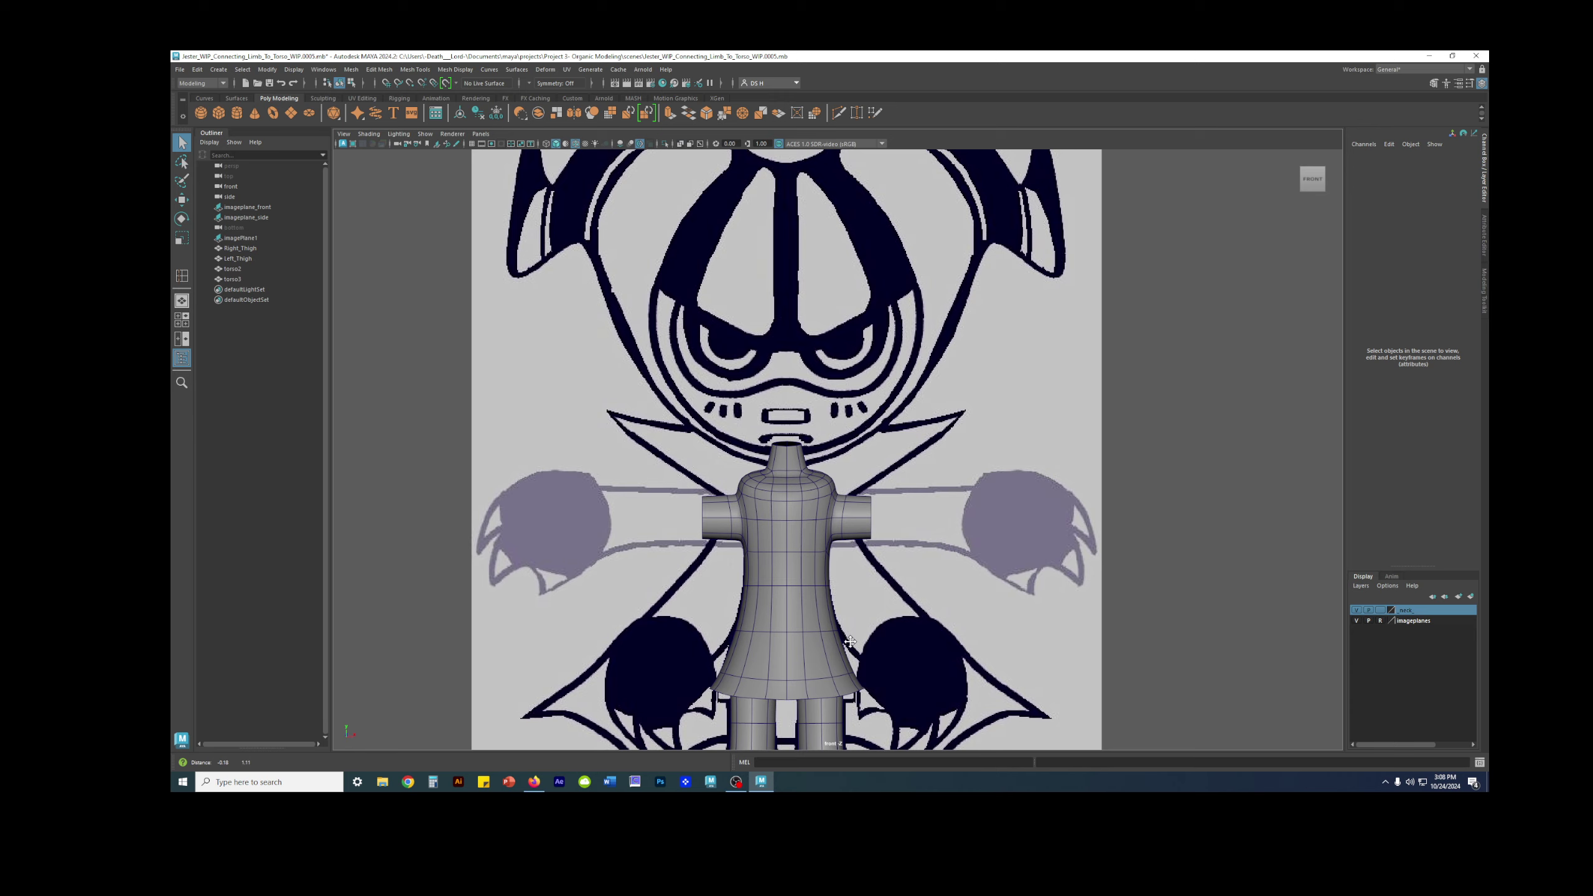
middle_click_drag(807, 477, 787, 527, "alt")
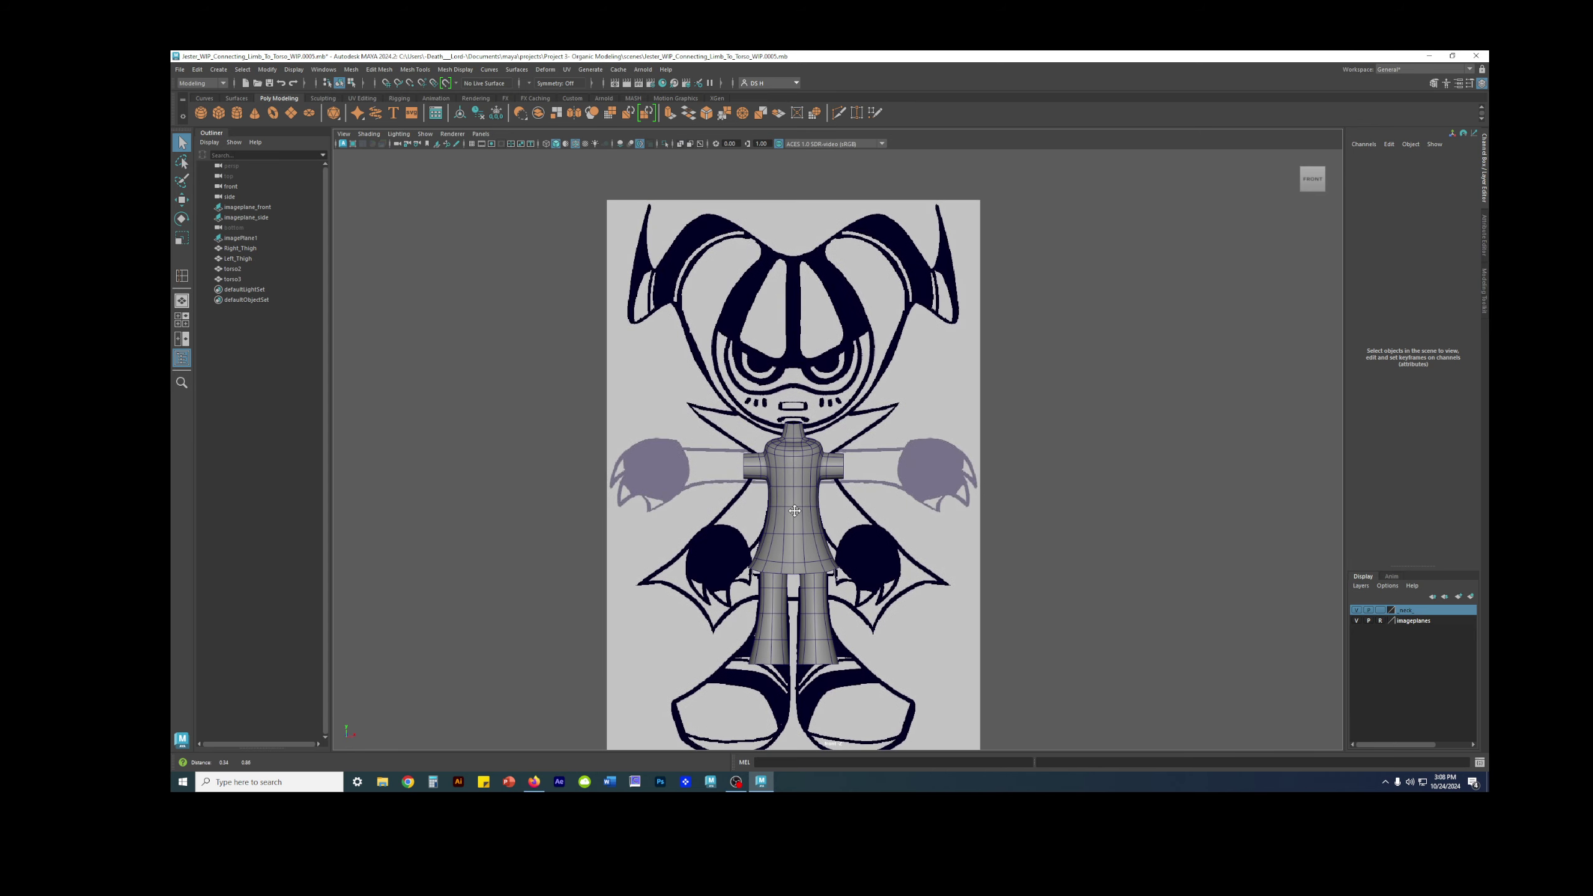